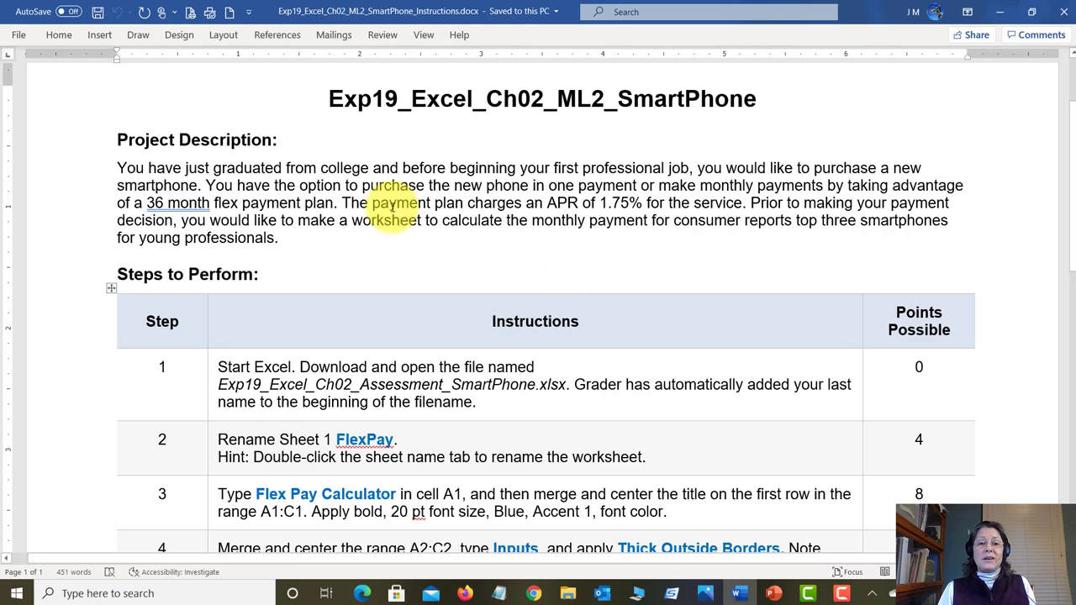
- Read the project description and the first steps to perform in the SmartPhone instructions document
{"action": "left_click_drag", "start_coordinate": [374, 203], "coordinate": [461, 203]}
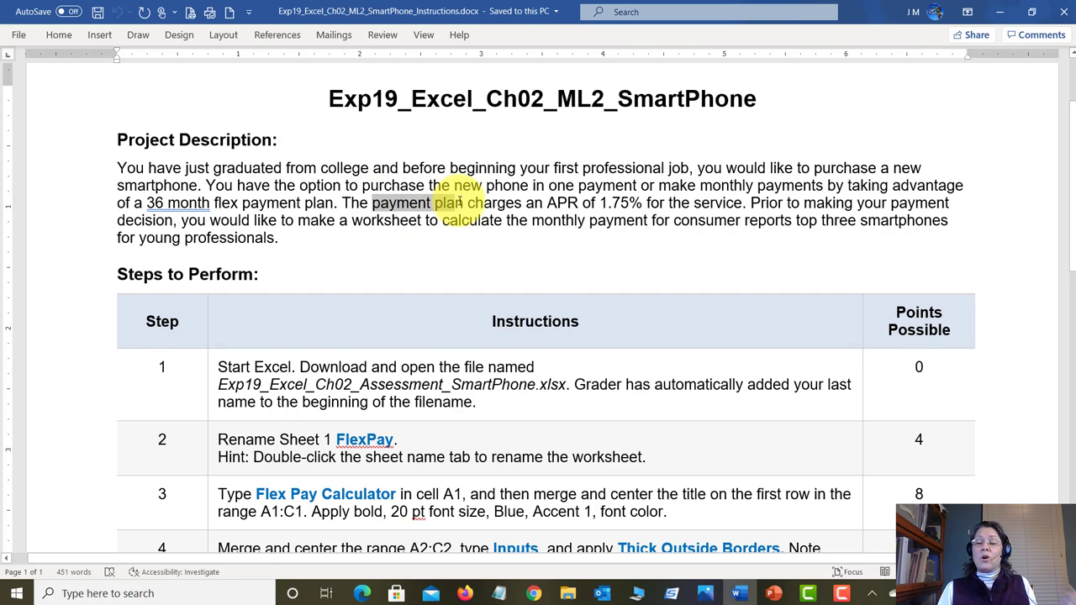
{"action": "left_click", "coordinate": [473, 222]}
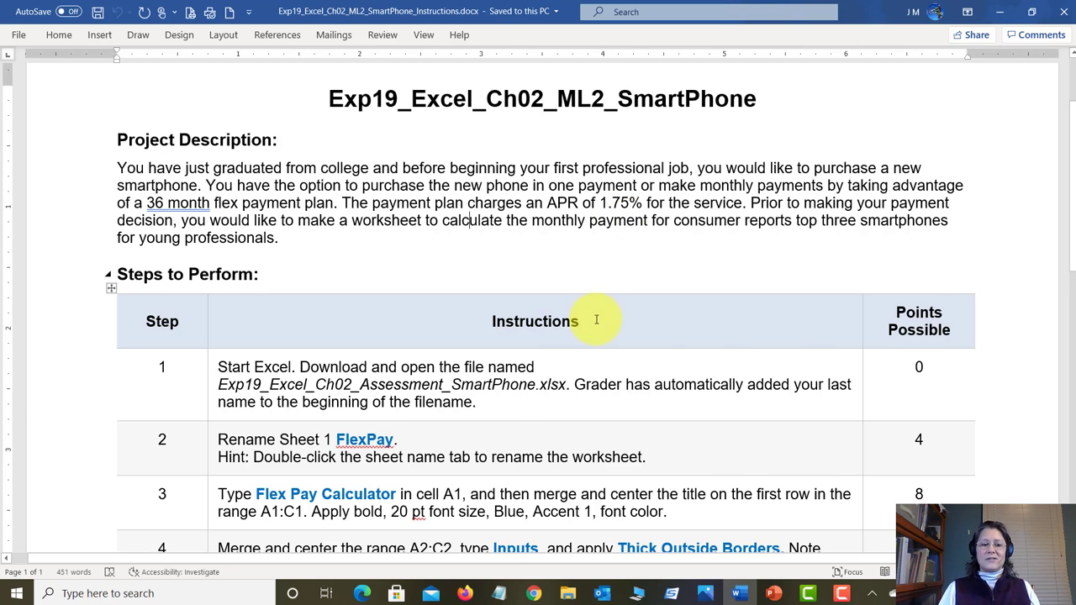
{"action": "scroll", "coordinate": [596, 317], "scroll_direction": "down", "scroll_amount": 4}
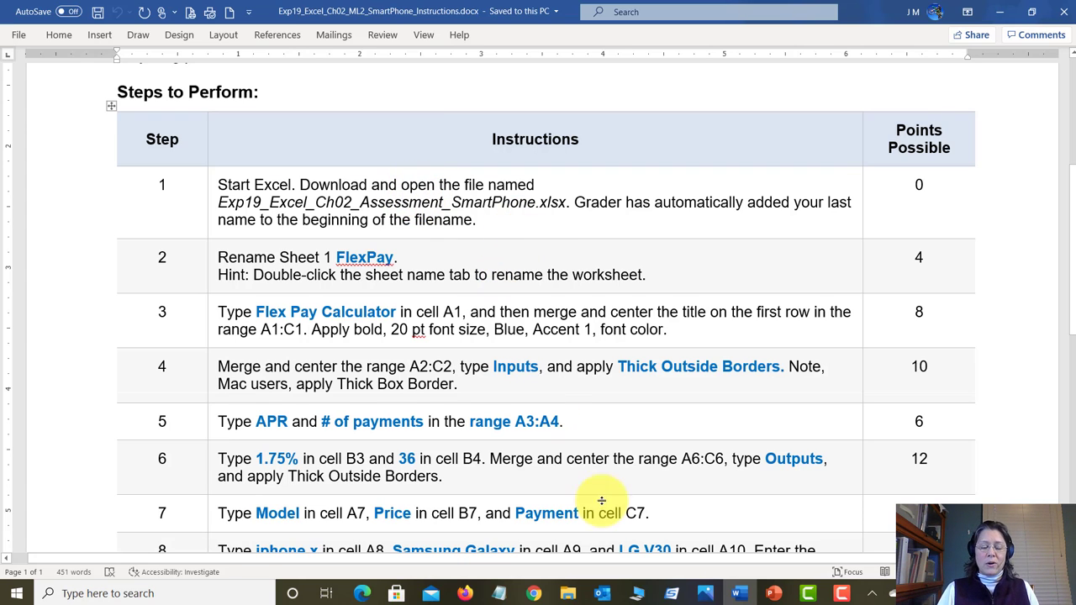
- Switch to File Explorer and open the Exp19_Excel_Ch02_Assessment_SmartPhone workbook from the Excel-2 folder in Excel
{"action": "left_click", "coordinate": [569, 594]}
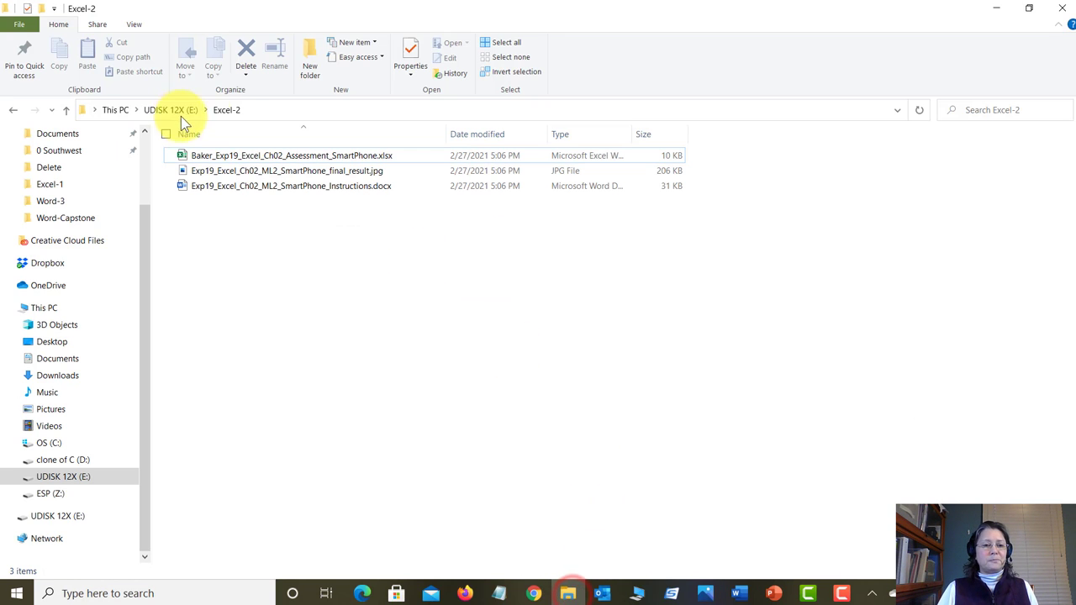
{"action": "left_click", "coordinate": [249, 157]}
{"action": "double_click", "coordinate": [250, 157]}
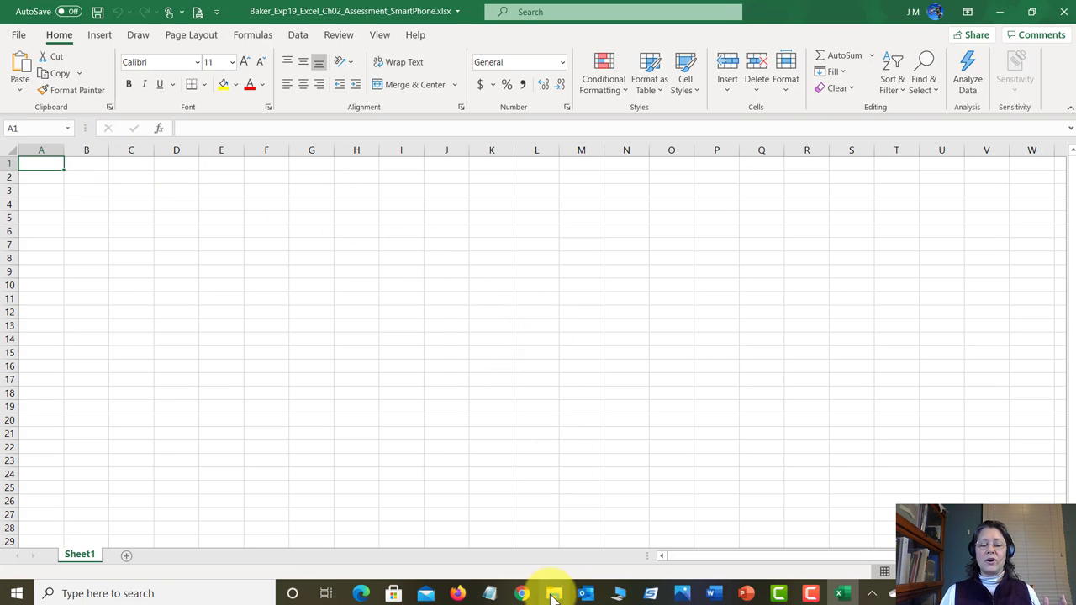
- Examine the final result picture in Photos, put it away, and read the sheet-renaming instruction in Word
{"action": "left_click", "coordinate": [681, 594]}
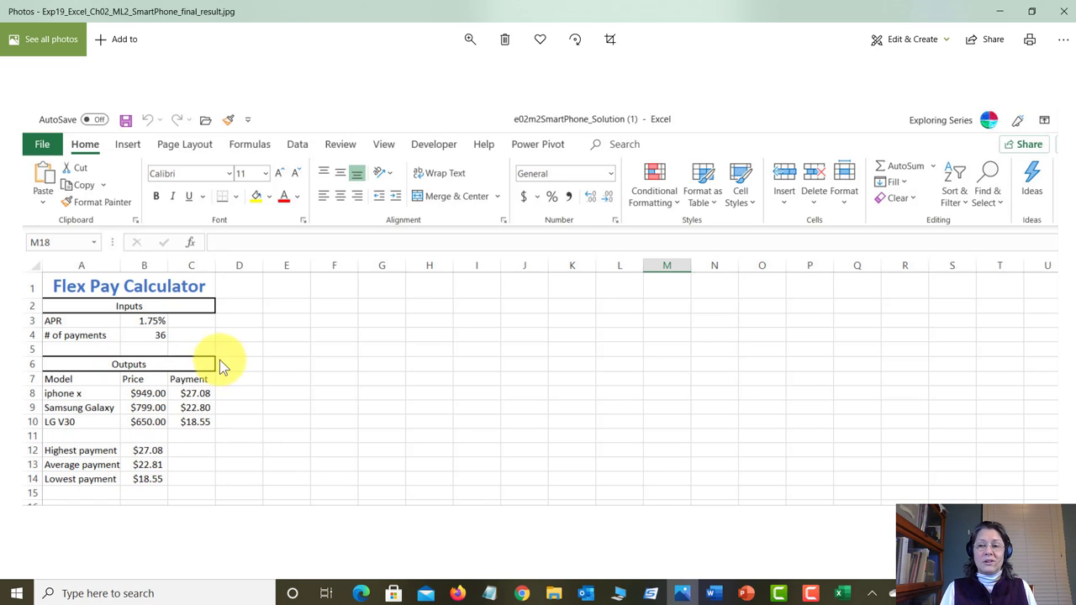
{"action": "left_click", "coordinate": [1003, 17]}
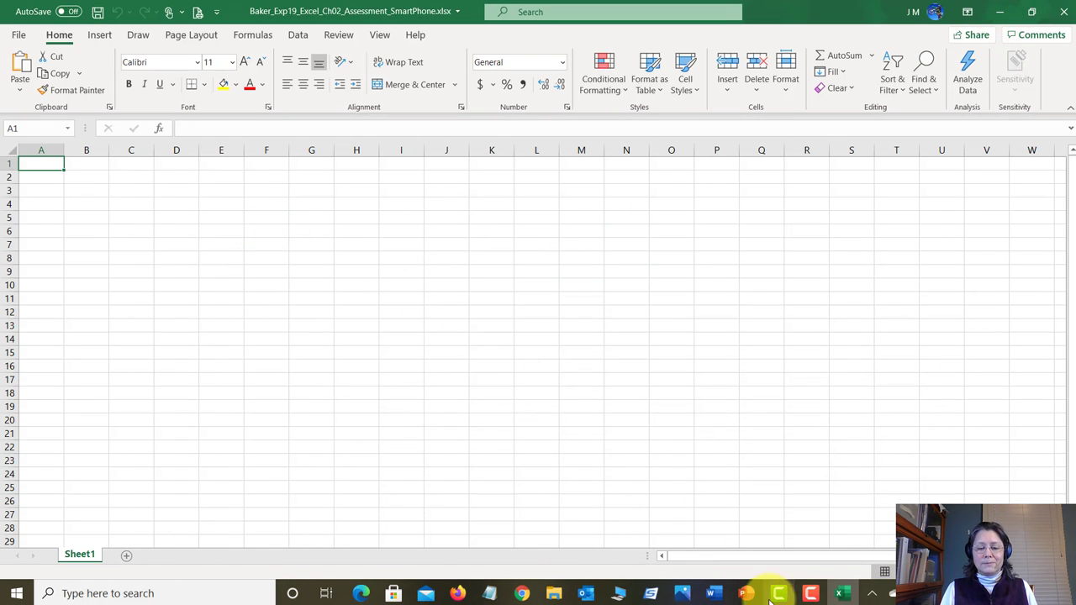
{"action": "left_click", "coordinate": [713, 594]}
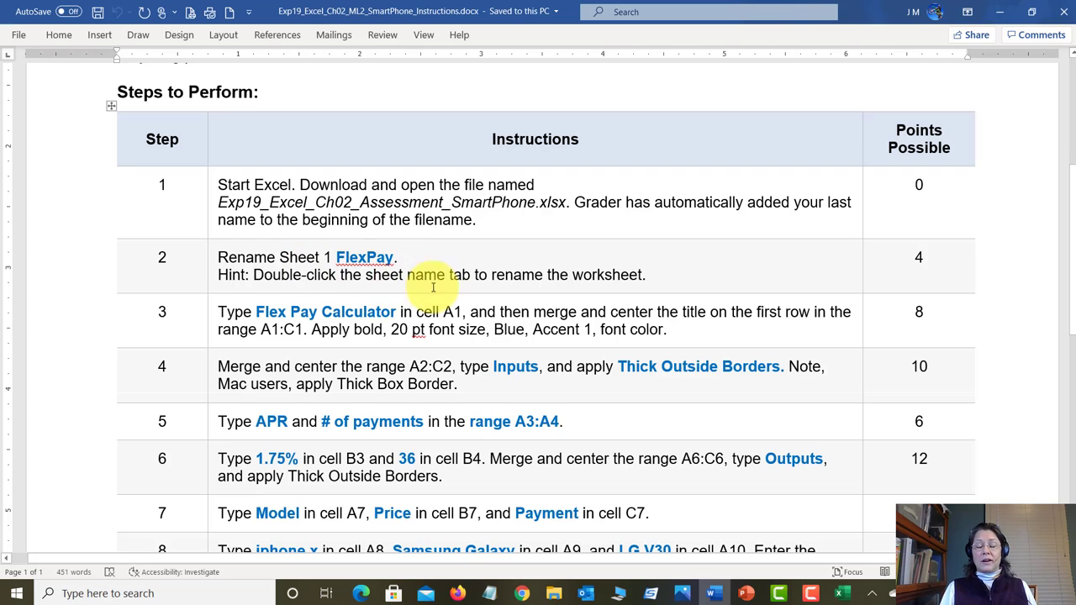
- Return to the Excel workbook and rename Sheet1 as FlexPay
{"action": "left_click", "coordinate": [838, 594]}
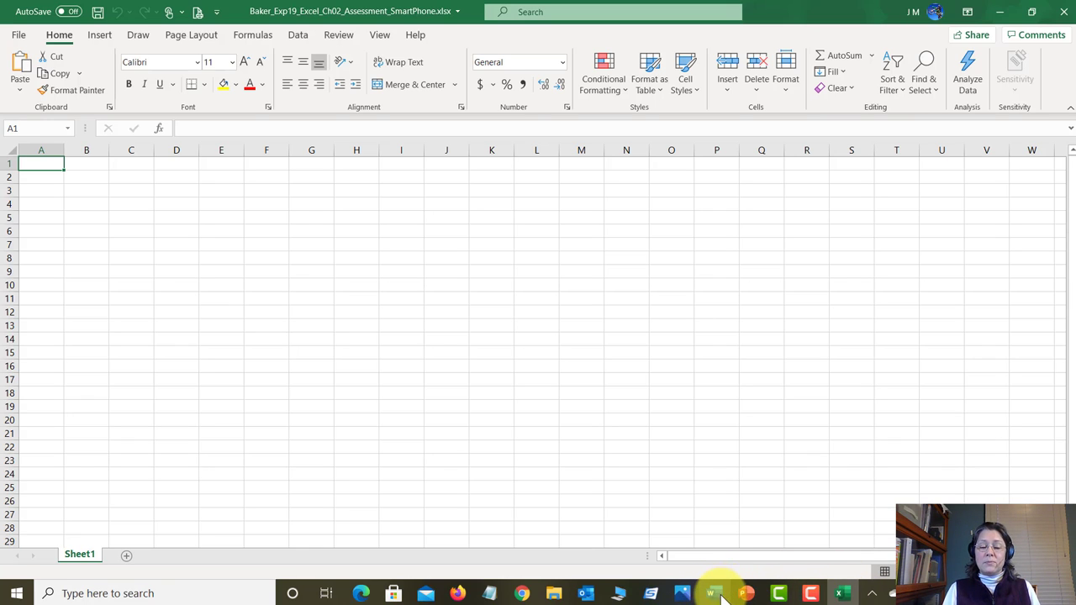
{"action": "mouse_move", "coordinate": [843, 592]}
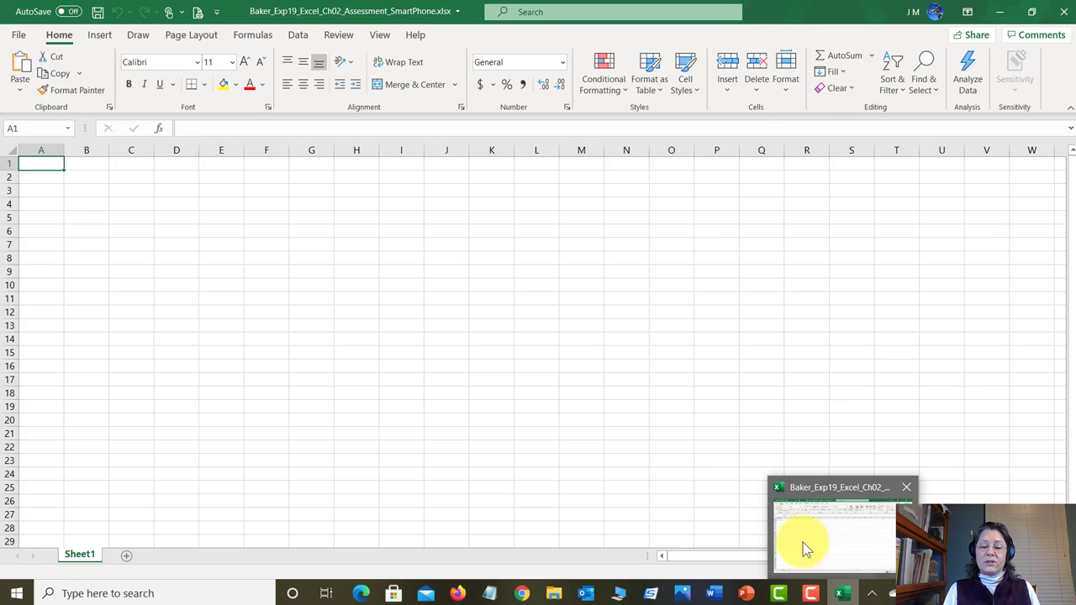
{"action": "mouse_move", "coordinate": [714, 585]}
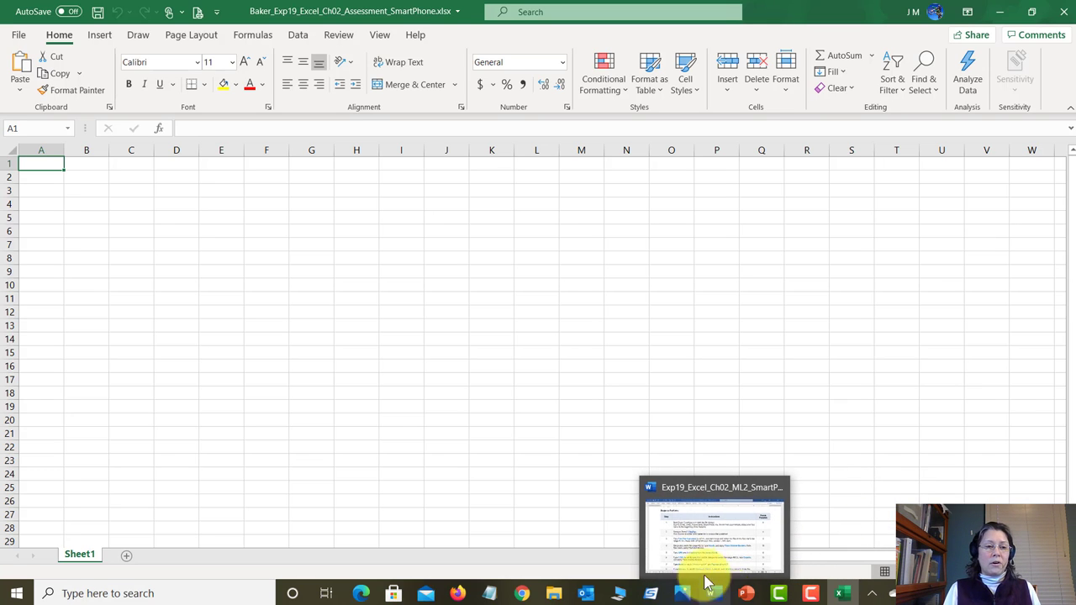
{"action": "double_click", "coordinate": [80, 556]}
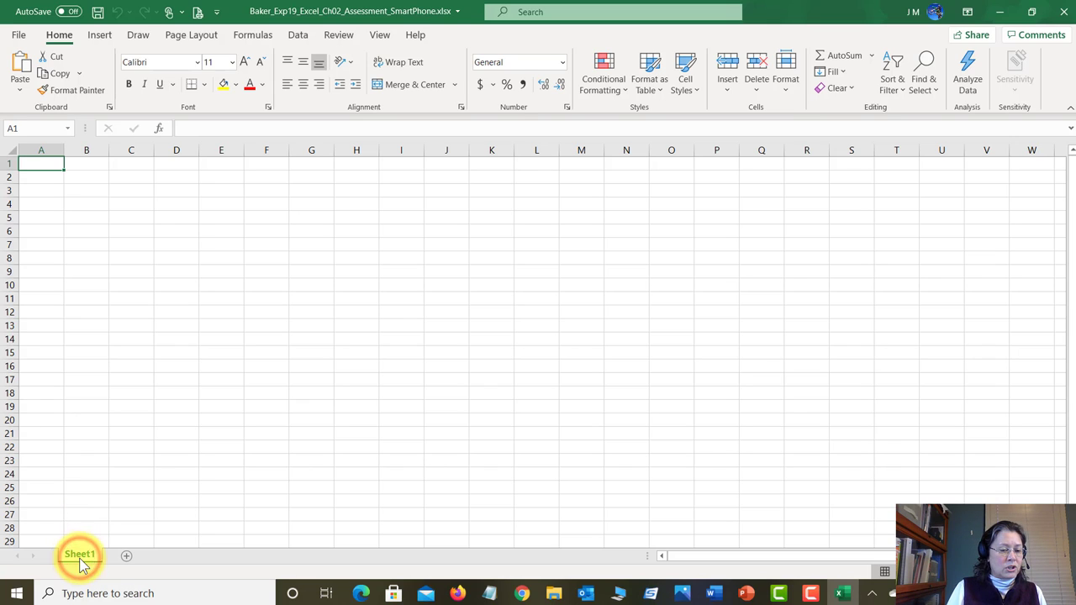
{"action": "double_click", "coordinate": [81, 556]}
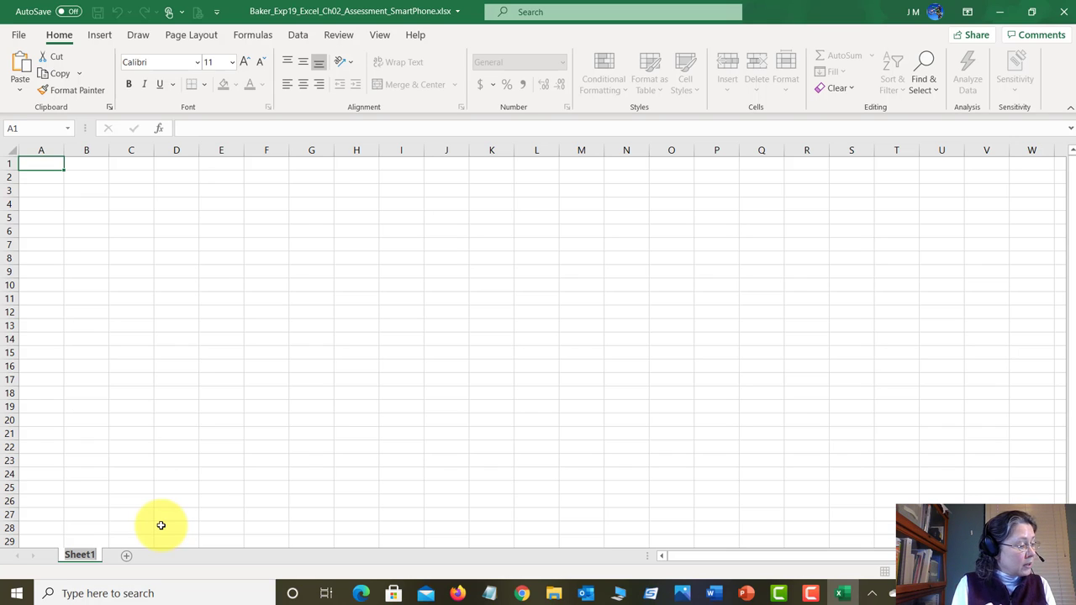
{"action": "type", "text": "Flex"}
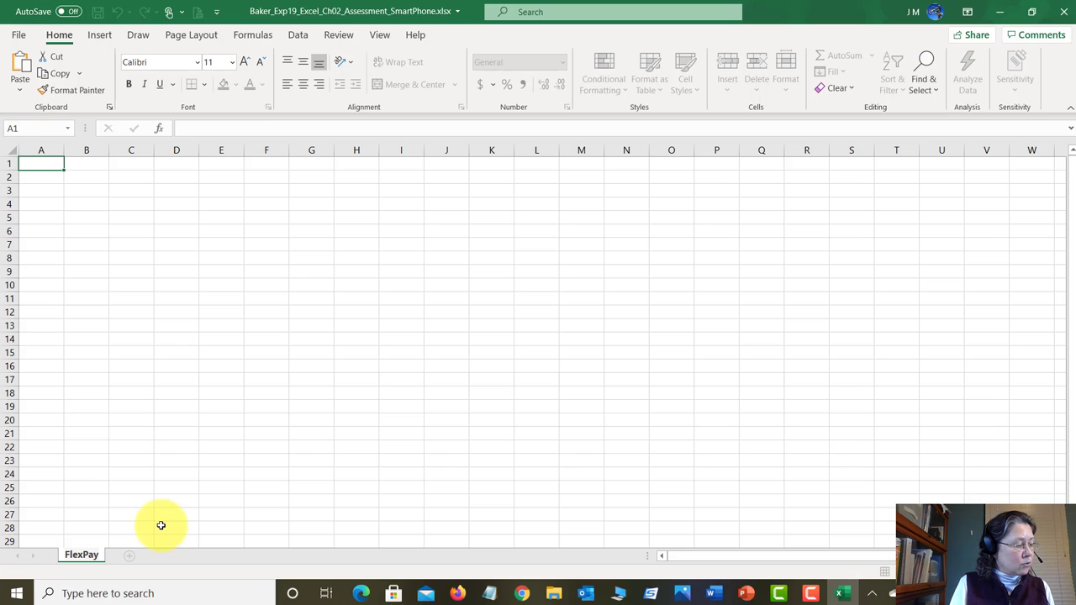
{"action": "type", "text": "Pay"}
{"action": "key", "text": "Return"}
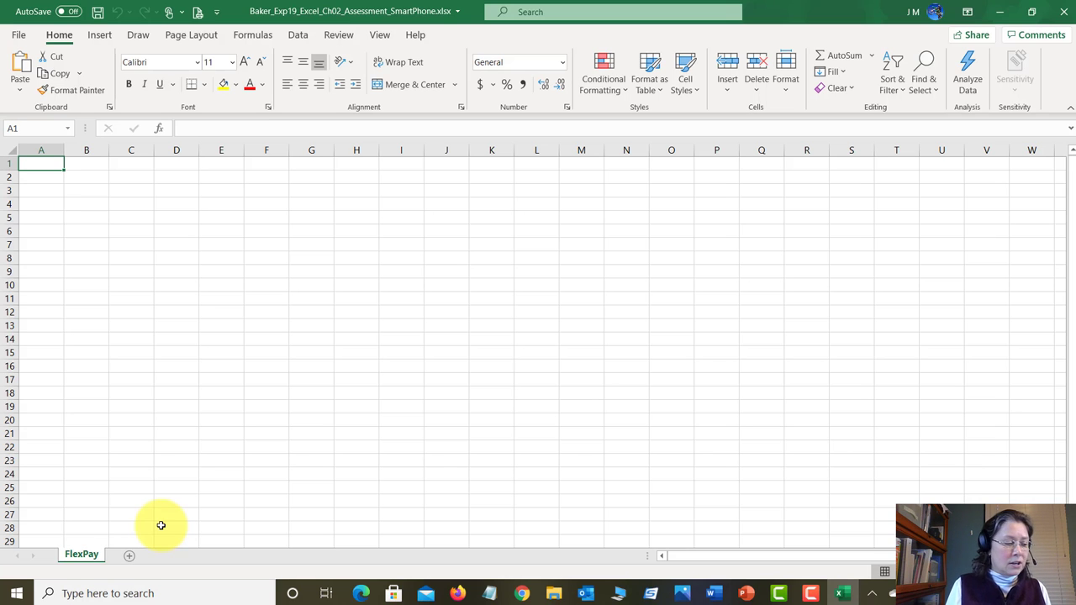
- Check step 3 in the Word instructions, then enter Flex Pay Calculator in cell A1 in Excel and merge and center it across A1:C1
{"action": "left_click", "coordinate": [717, 595]}
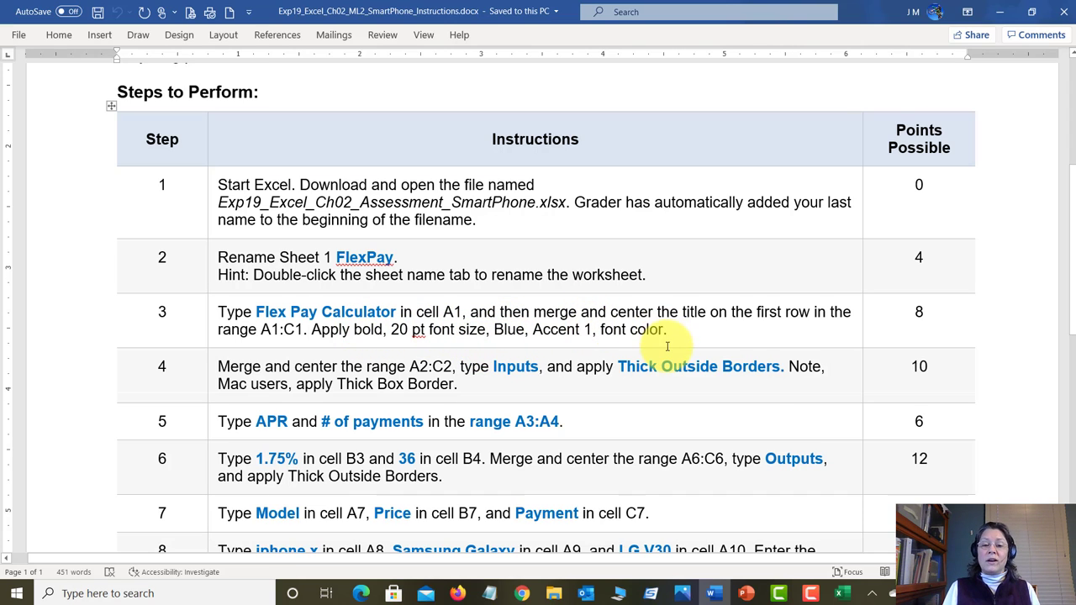
{"action": "left_click", "coordinate": [846, 590]}
{"action": "type", "text": "Fl"}
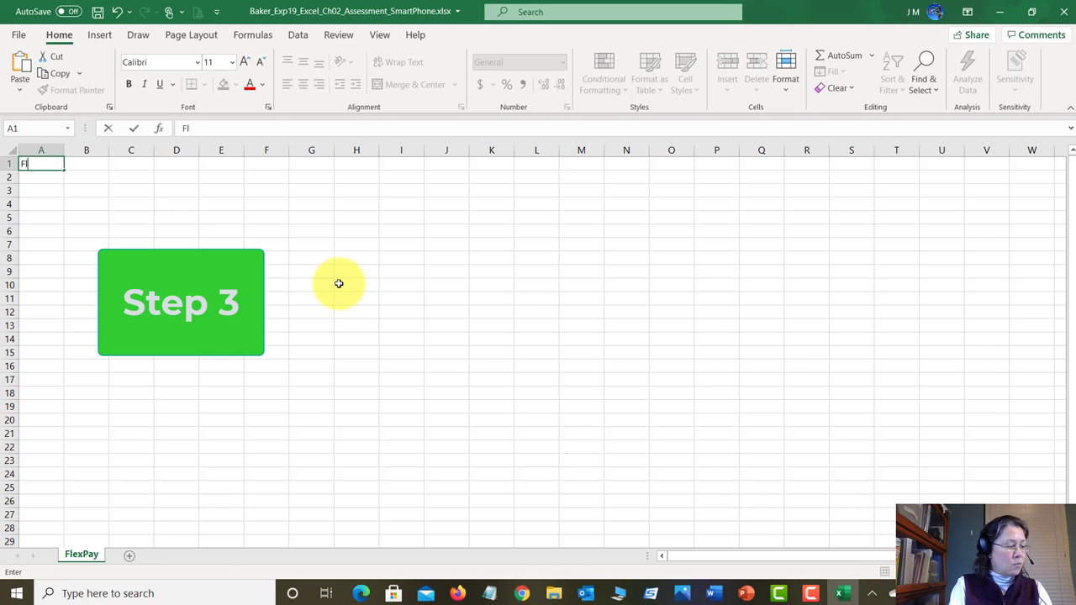
{"action": "type", "text": "ex Pay Calculator"}
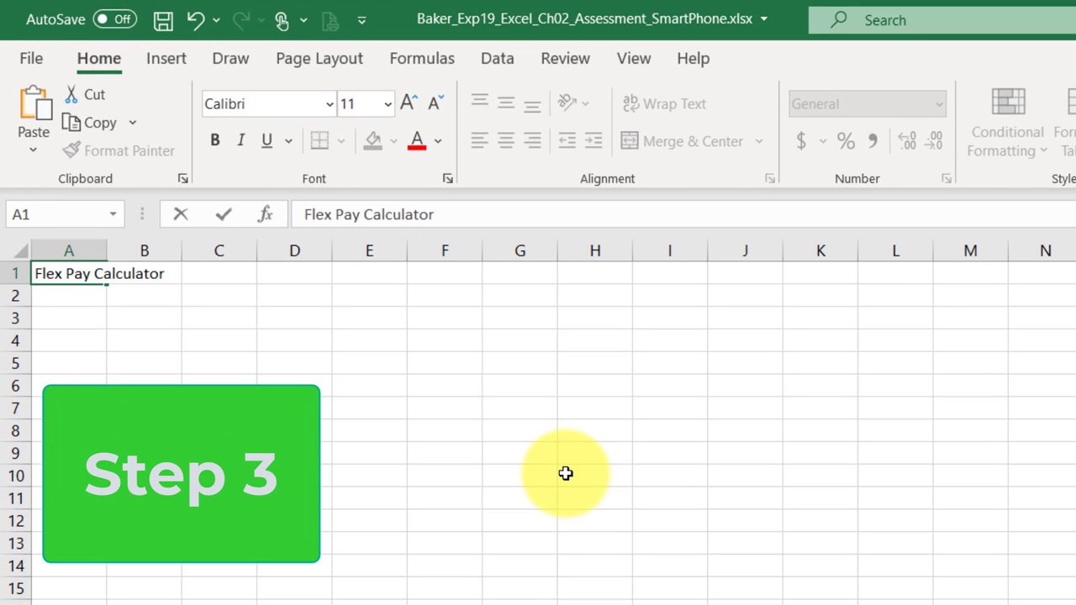
{"action": "key", "text": "Return"}
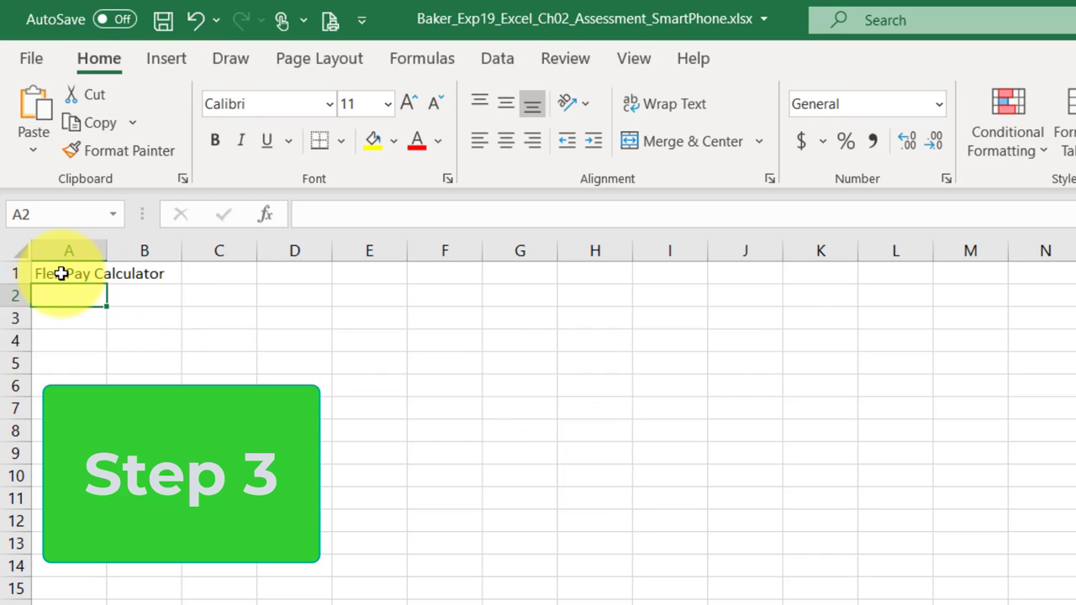
{"action": "left_click_drag", "start_coordinate": [62, 273], "coordinate": [221, 273]}
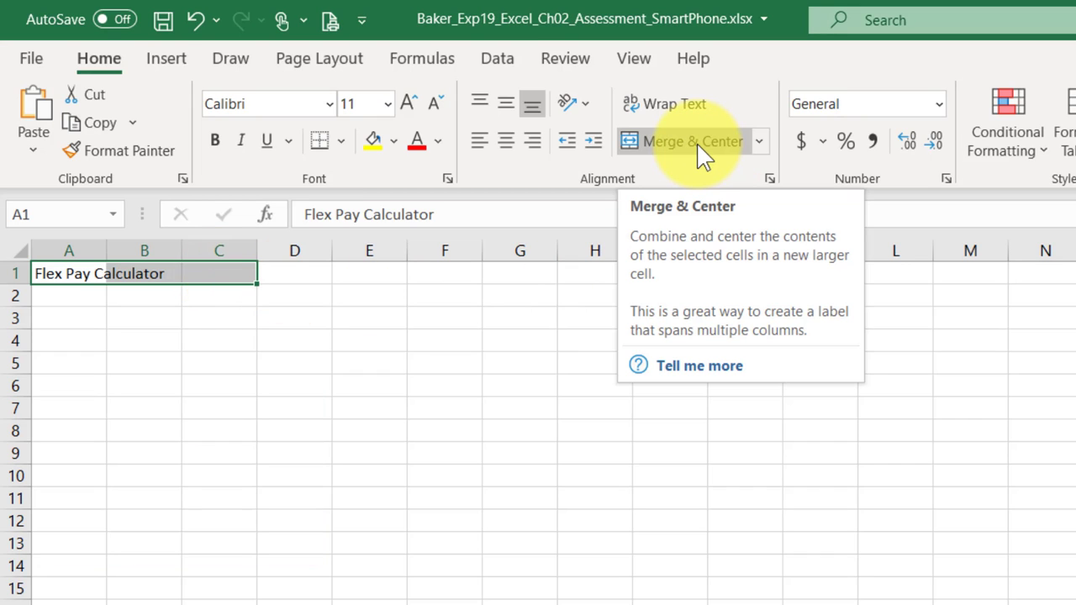
{"action": "left_click", "coordinate": [697, 145]}
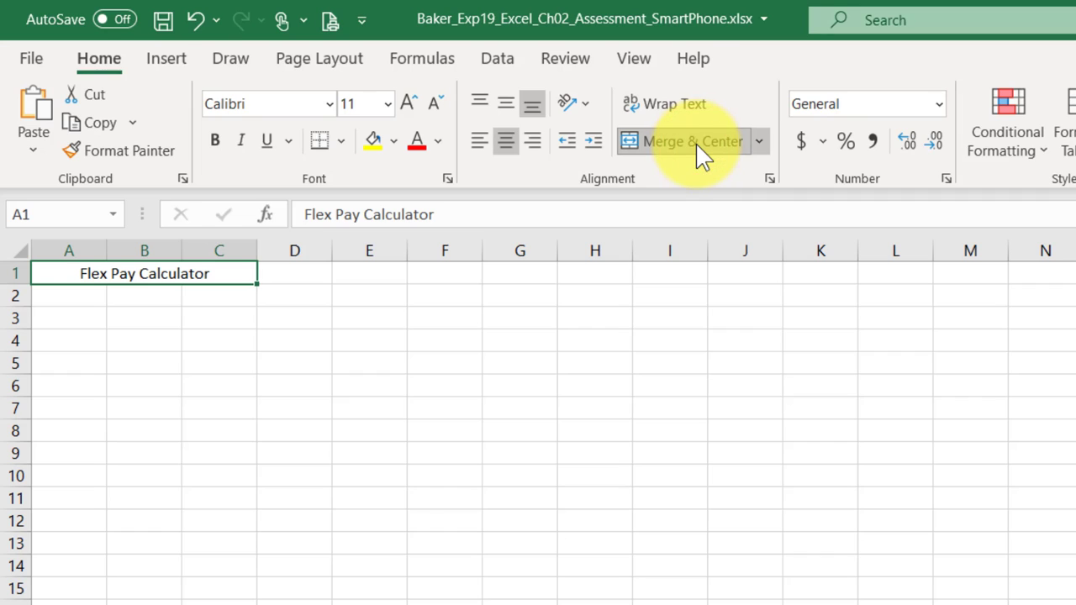
- Format the merged title in A1 as bold, 20 pt, with the Blue, Accent 1 font color
{"action": "left_click", "coordinate": [218, 140]}
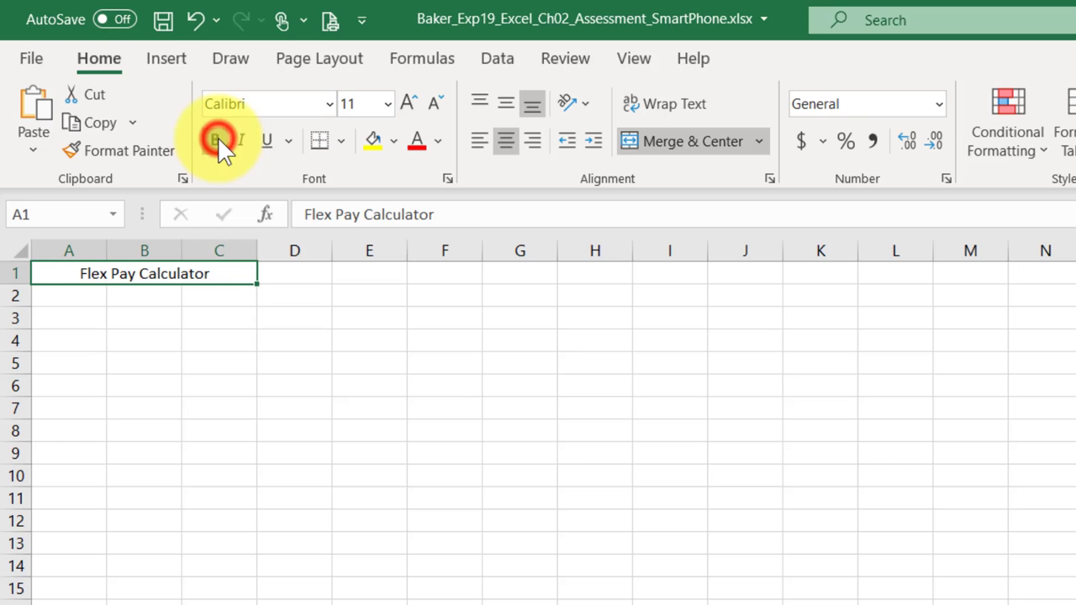
{"action": "left_click", "coordinate": [387, 105]}
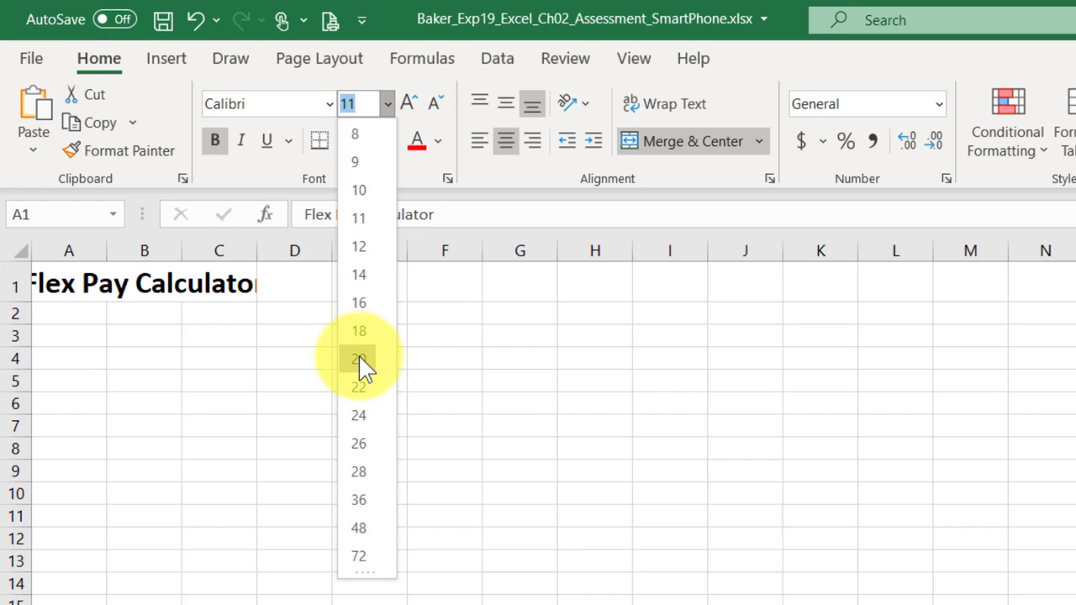
{"action": "left_click", "coordinate": [359, 360]}
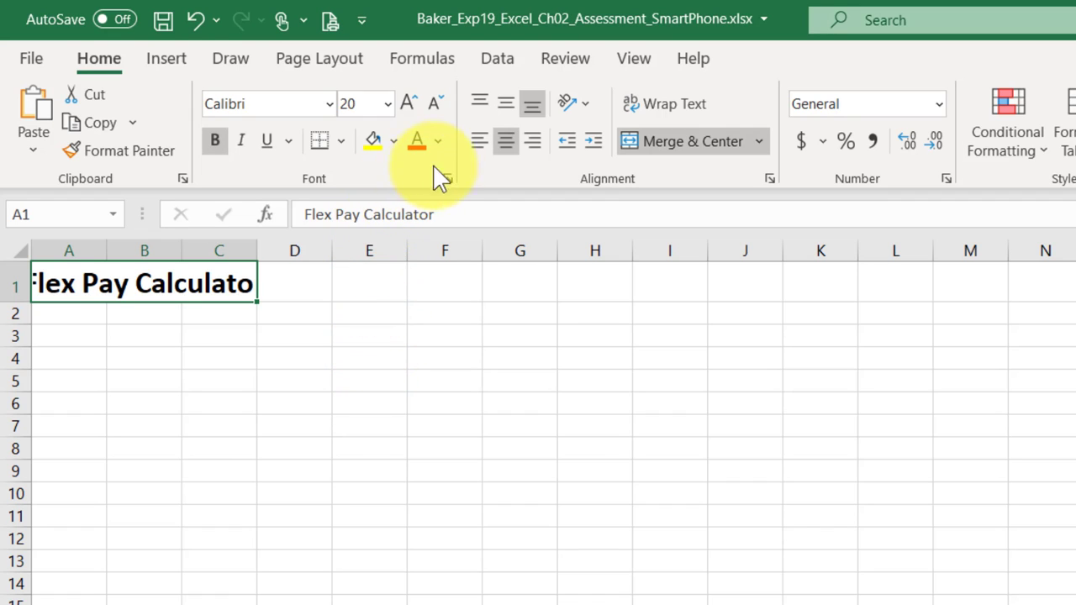
{"action": "left_click", "coordinate": [439, 142]}
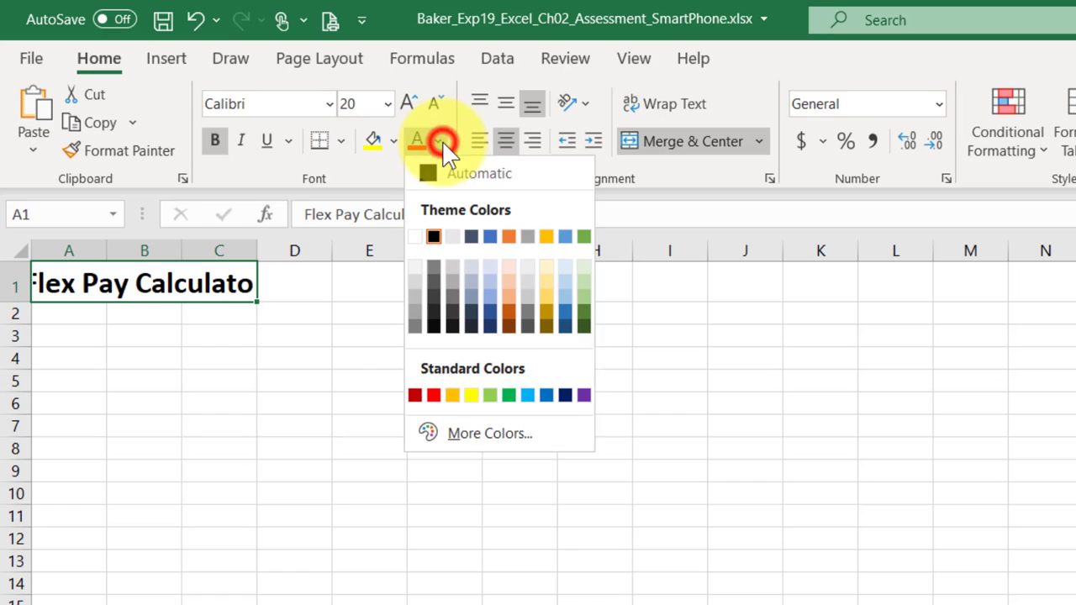
{"action": "left_click", "coordinate": [492, 236]}
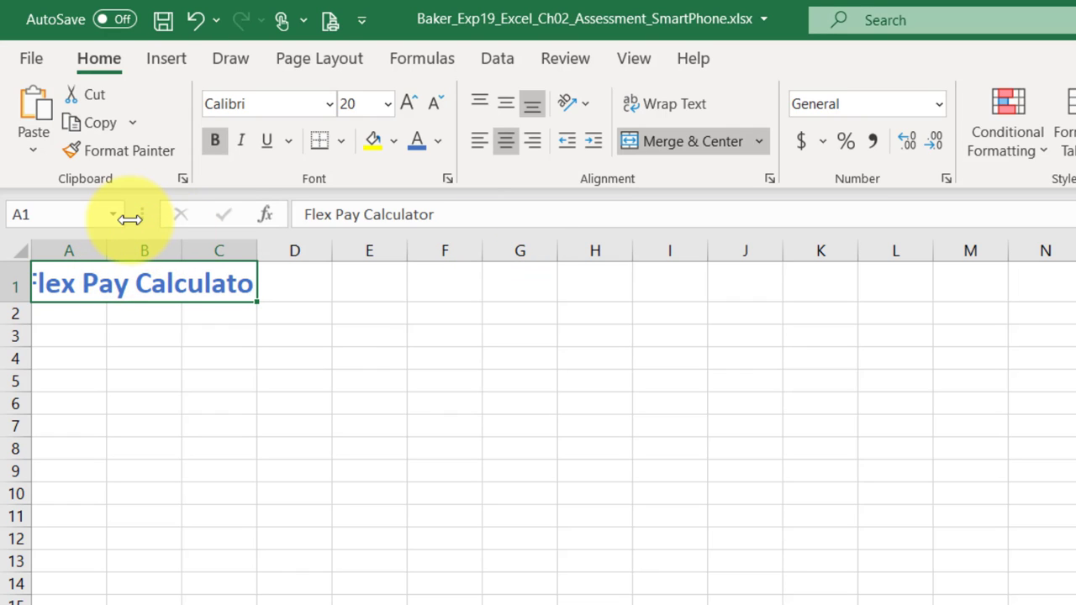
- Check step 4 in the Word instructions, then merge and center A2:C2 in Excel, enter Inputs there, and reselect the merged cell
{"action": "key", "text": "alt+Tab"}
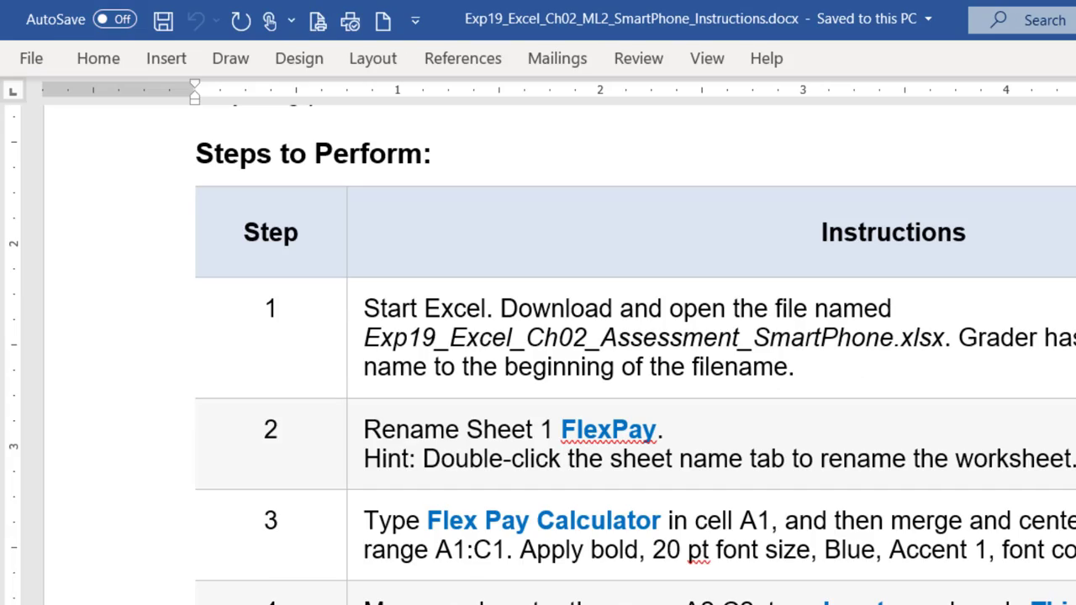
{"action": "scroll", "coordinate": [471, 563], "scroll_direction": "down", "scroll_amount": 2}
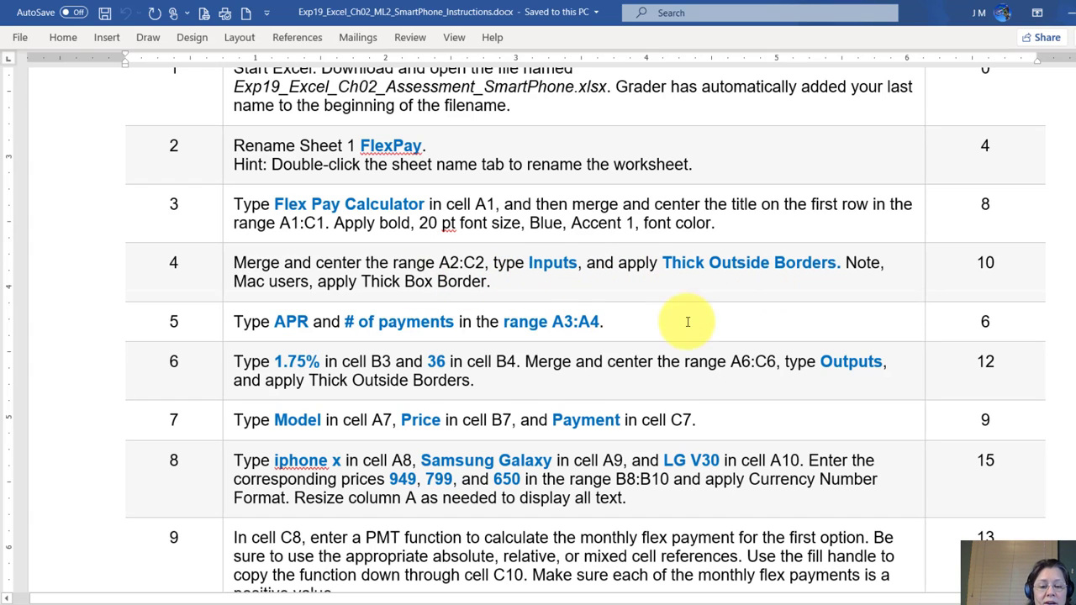
{"action": "left_click", "coordinate": [889, 604]}
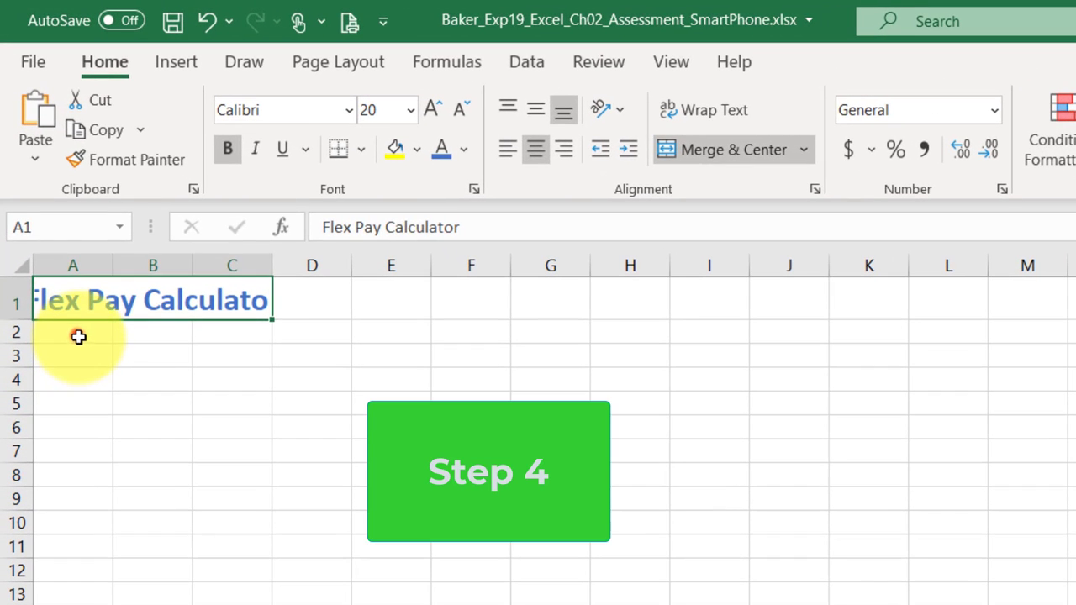
{"action": "left_click_drag", "start_coordinate": [53, 237], "coordinate": [156, 235]}
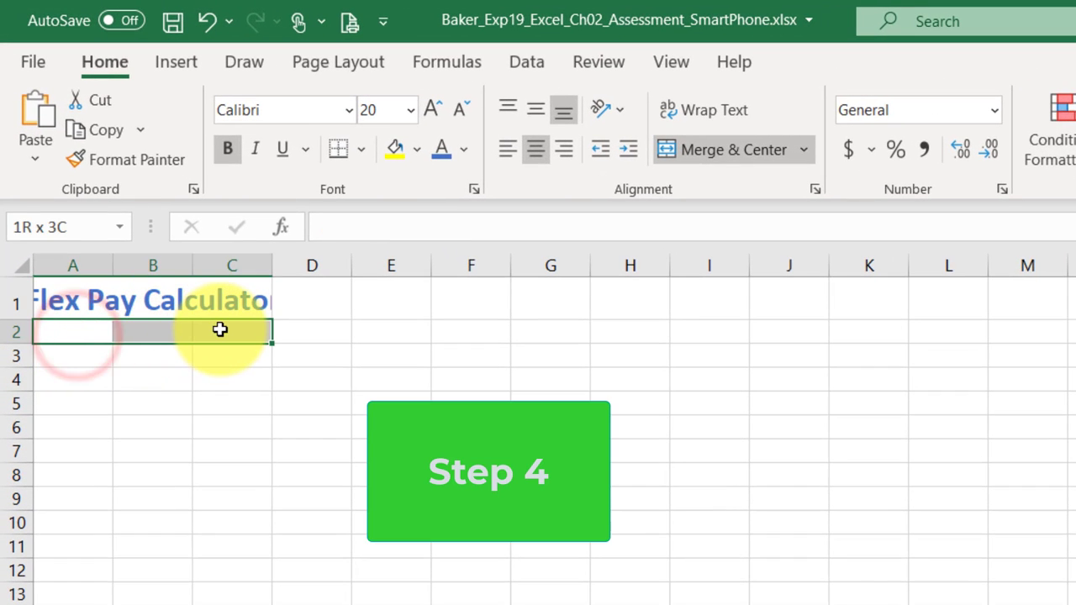
{"action": "left_click", "coordinate": [712, 148]}
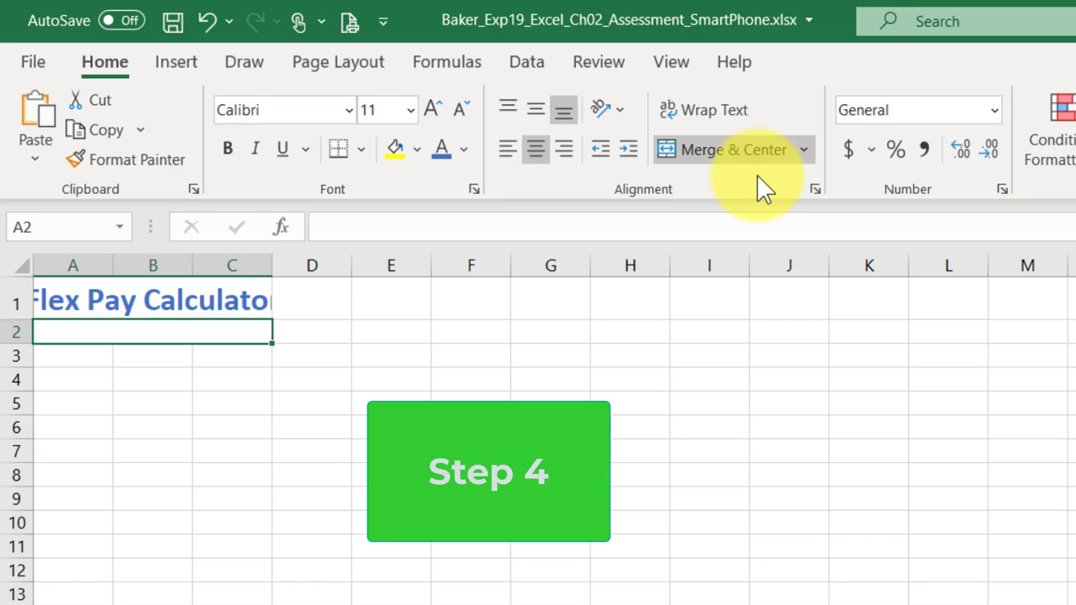
{"action": "type", "text": "In"}
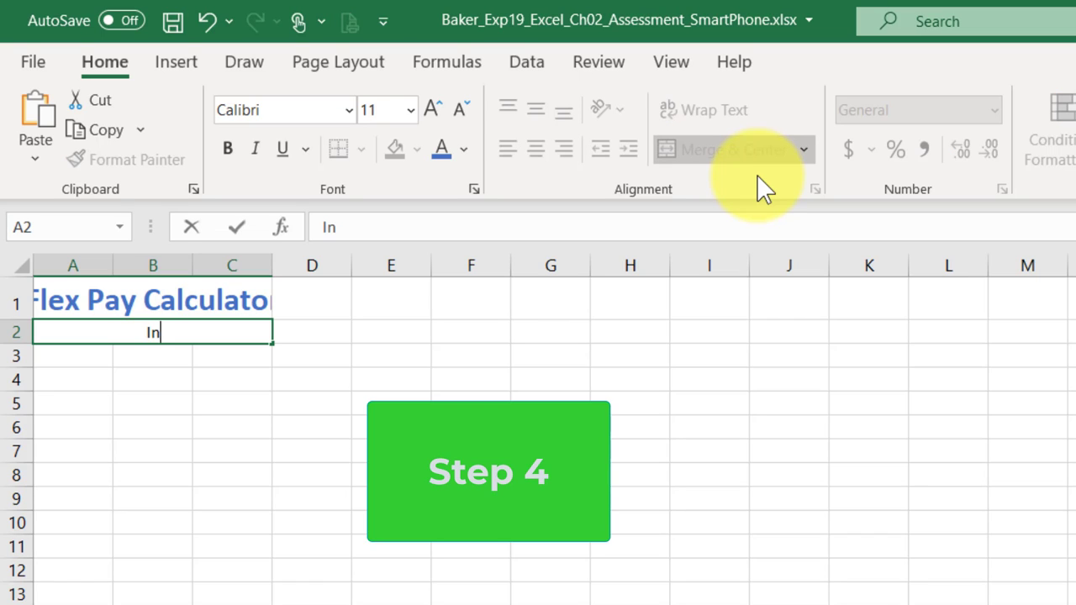
{"action": "type", "text": "puts"}
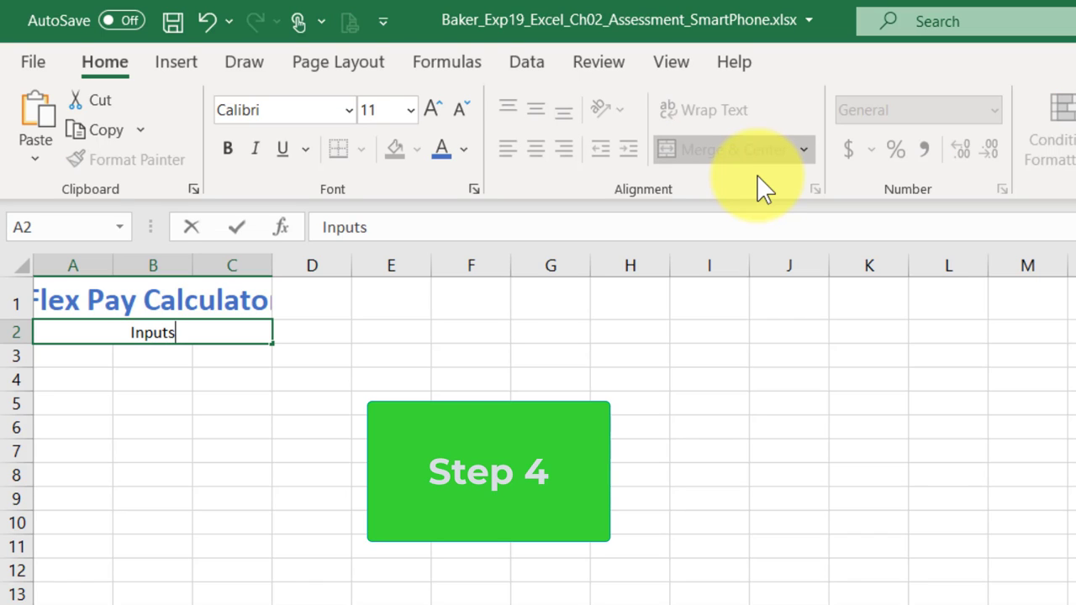
{"action": "key", "text": "Return"}
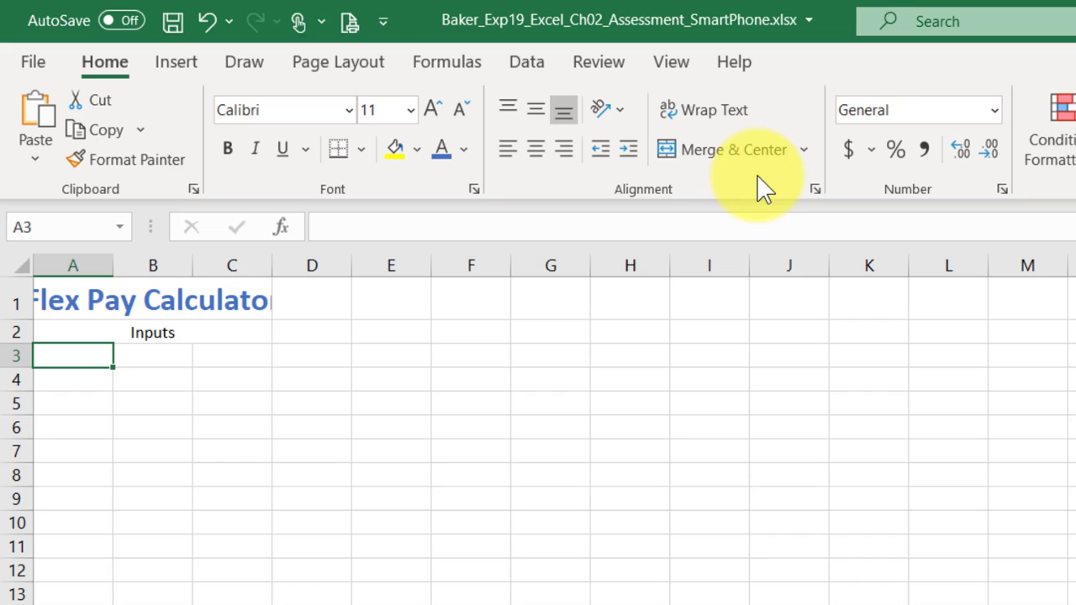
{"action": "key", "text": "Up"}
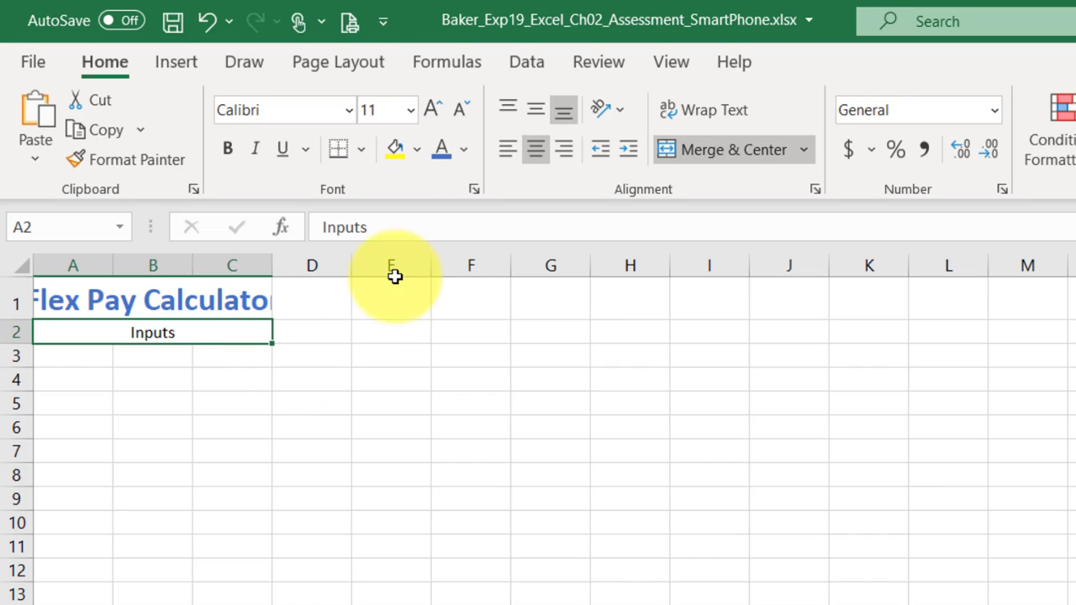
- Apply Thick Outside Borders to the merged Inputs cell in A2:C2, and deselect it
{"action": "left_click", "coordinate": [363, 151]}
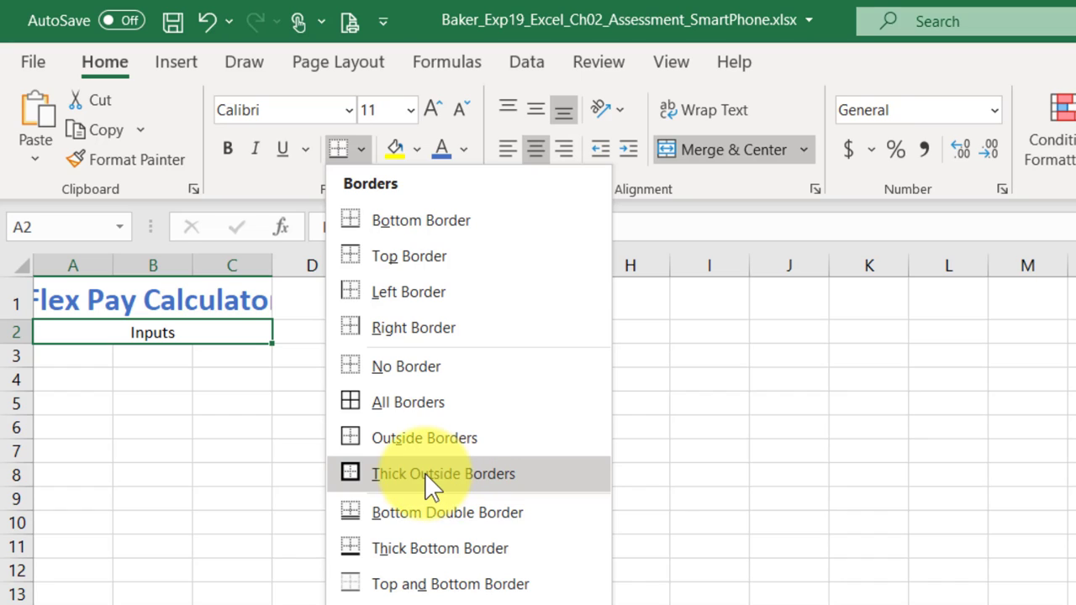
{"action": "left_click", "coordinate": [446, 476]}
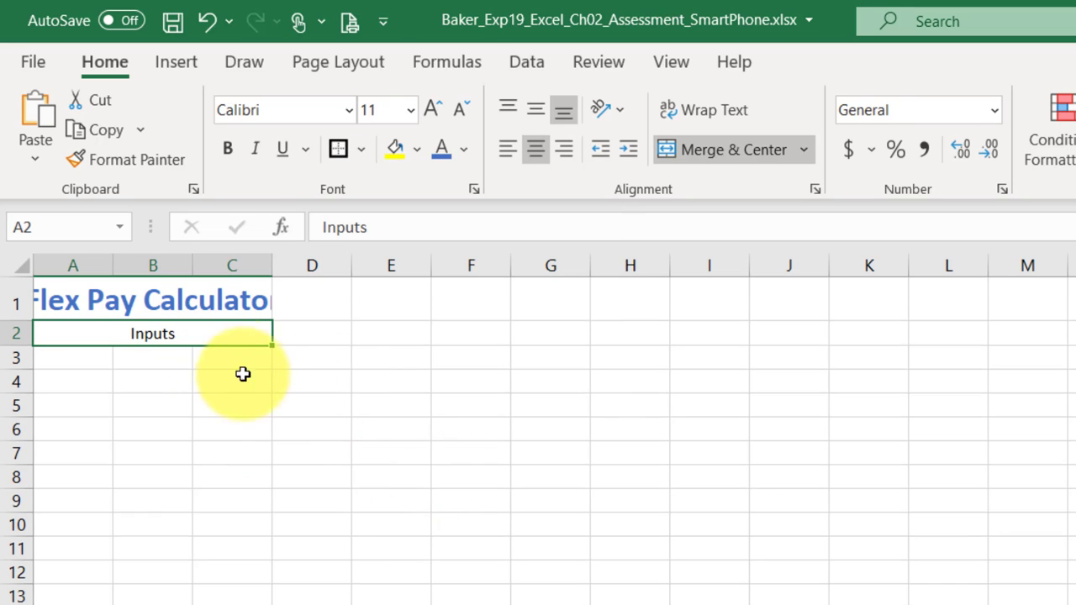
{"action": "left_click", "coordinate": [152, 425]}
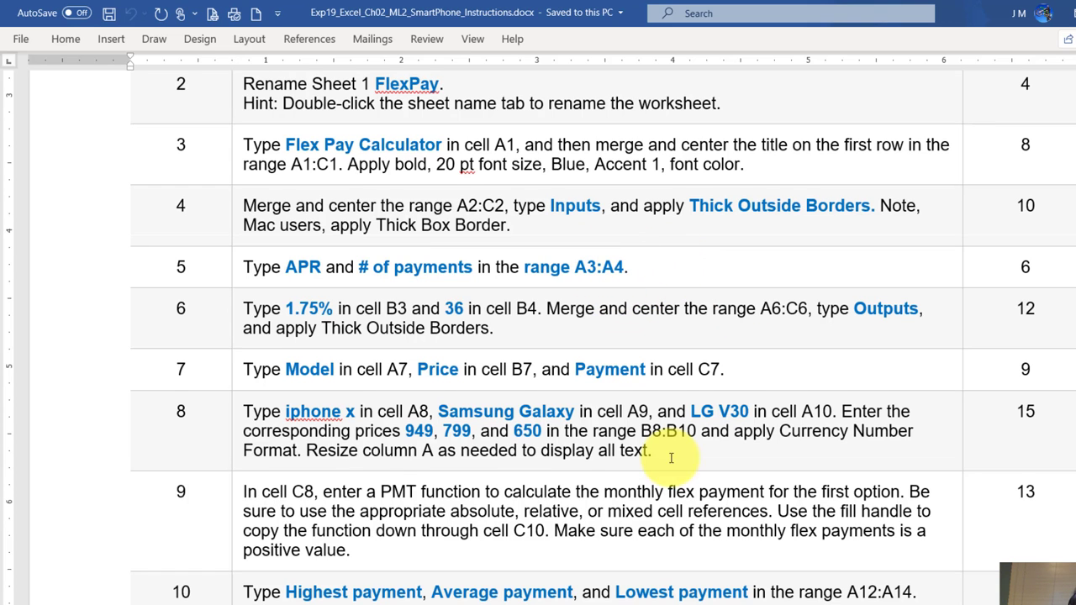
- Return from the Word instructions to Excel, enter APR in A3 and # of payment in A4, and save the workbook
{"action": "left_click", "coordinate": [592, 604]}
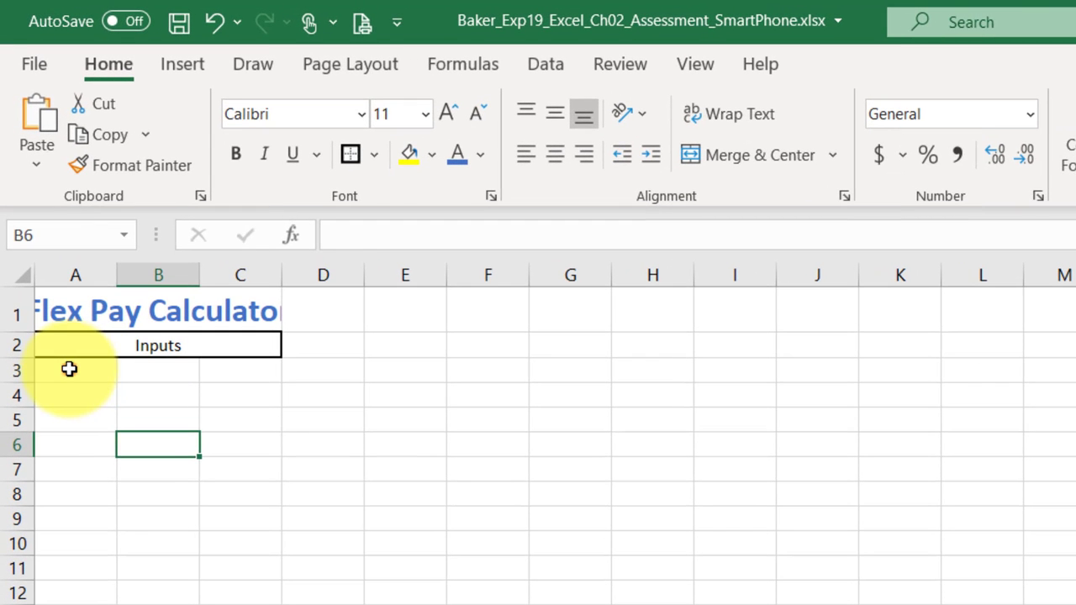
{"action": "left_click", "coordinate": [56, 282]}
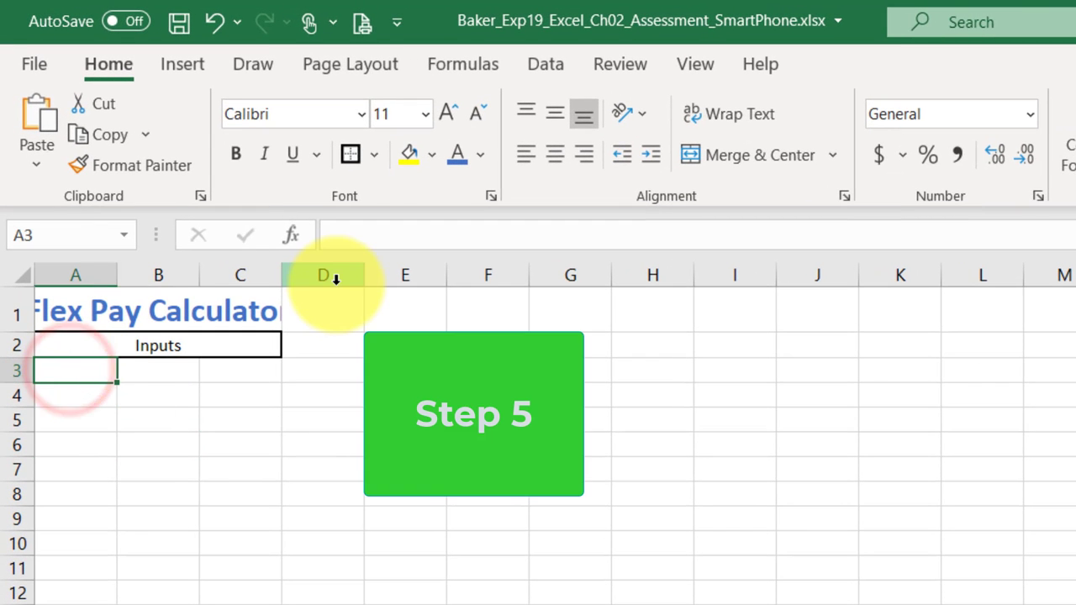
{"action": "type", "text": "APR"}
{"action": "key", "text": "Return"}
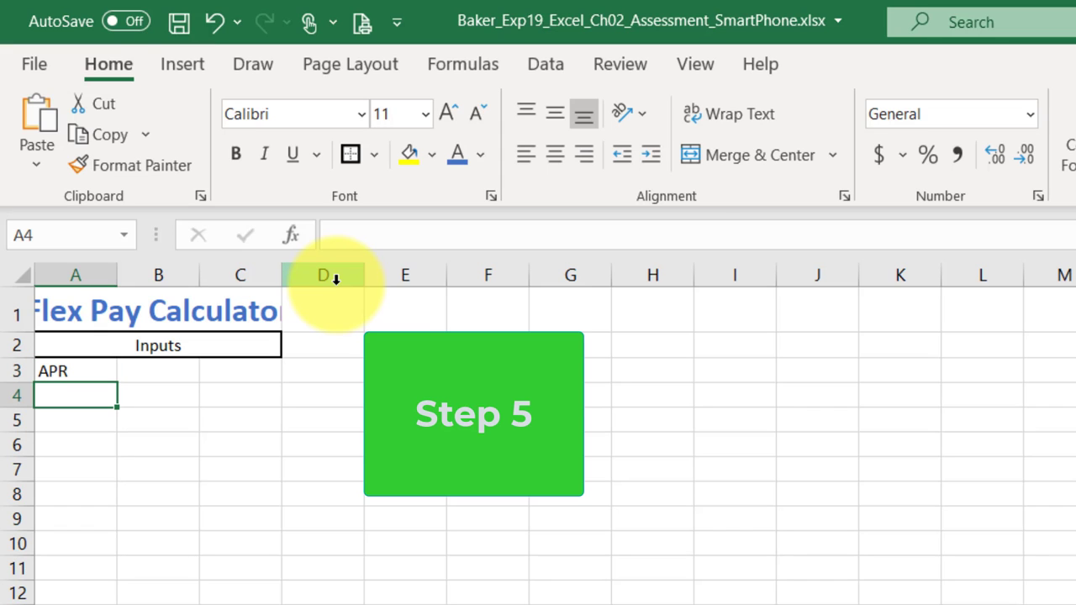
{"action": "type", "text": "#"}
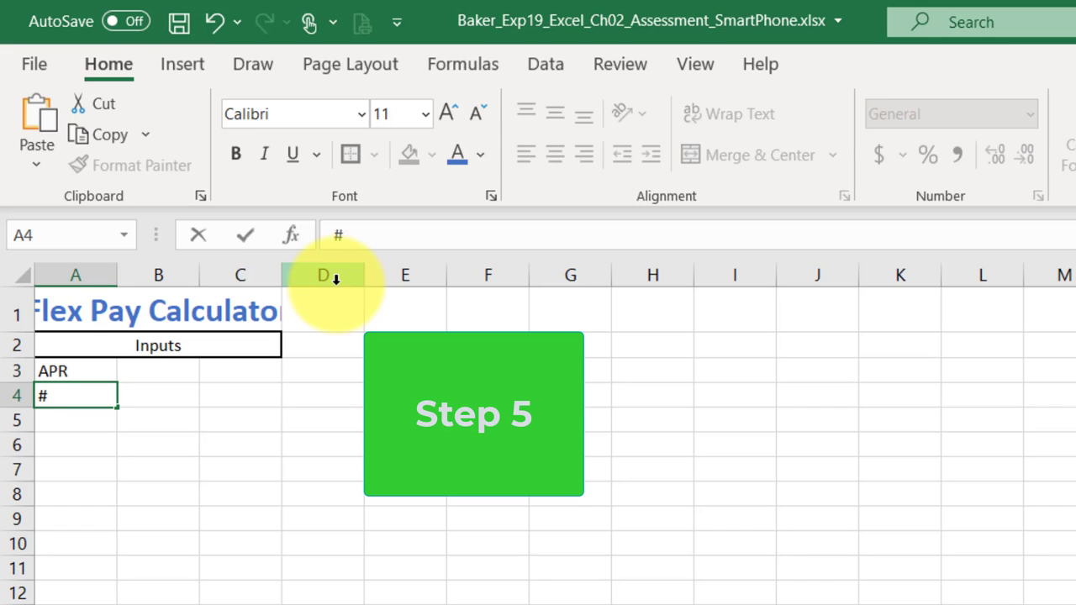
{"action": "type", "text": "payment"}
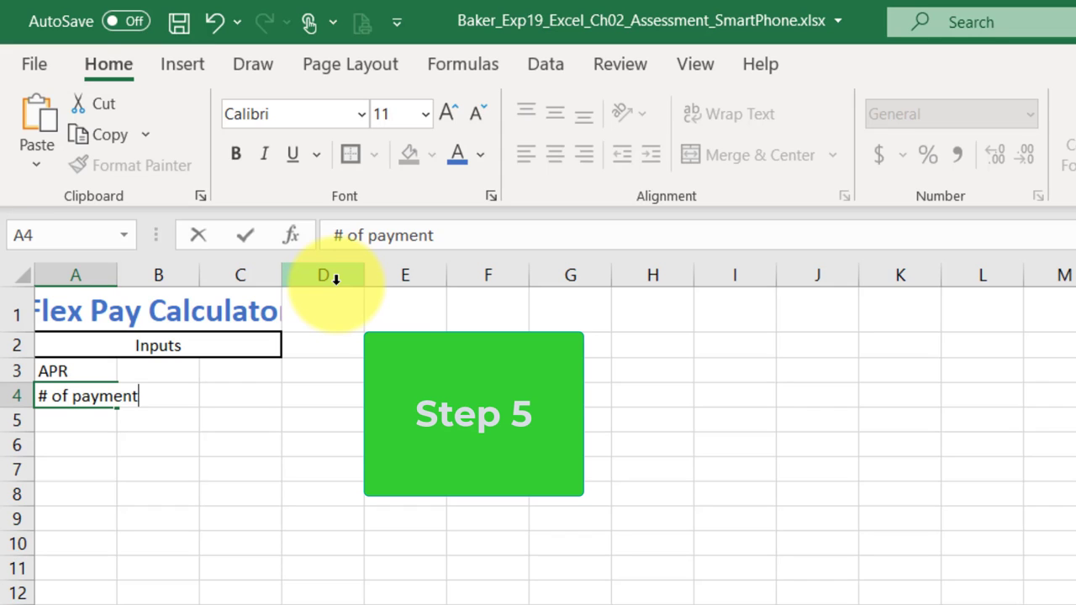
{"action": "key", "text": "Return"}
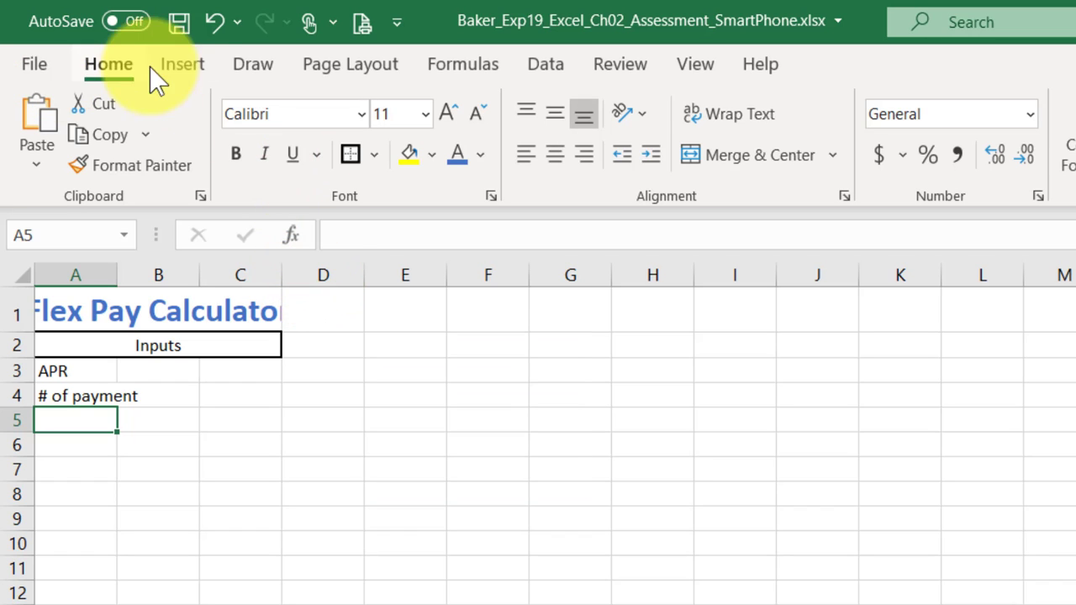
{"action": "left_click", "coordinate": [185, 27]}
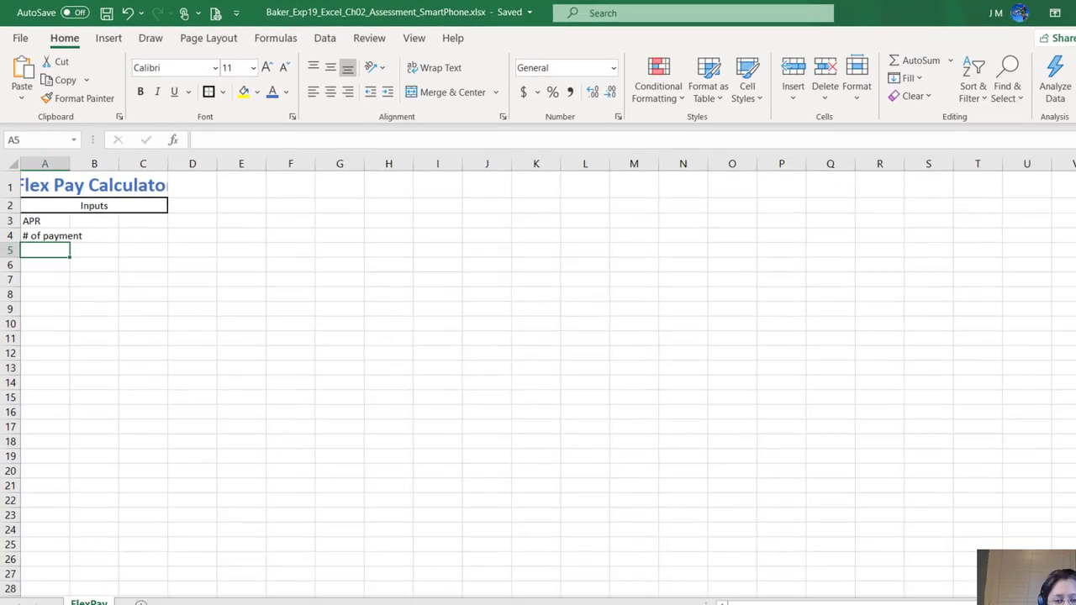
- Check step 6 in the Word instructions, then enter 1.75% in cell B3 and 36 in cell B4 in Excel
{"action": "mouse_move", "coordinate": [716, 594]}
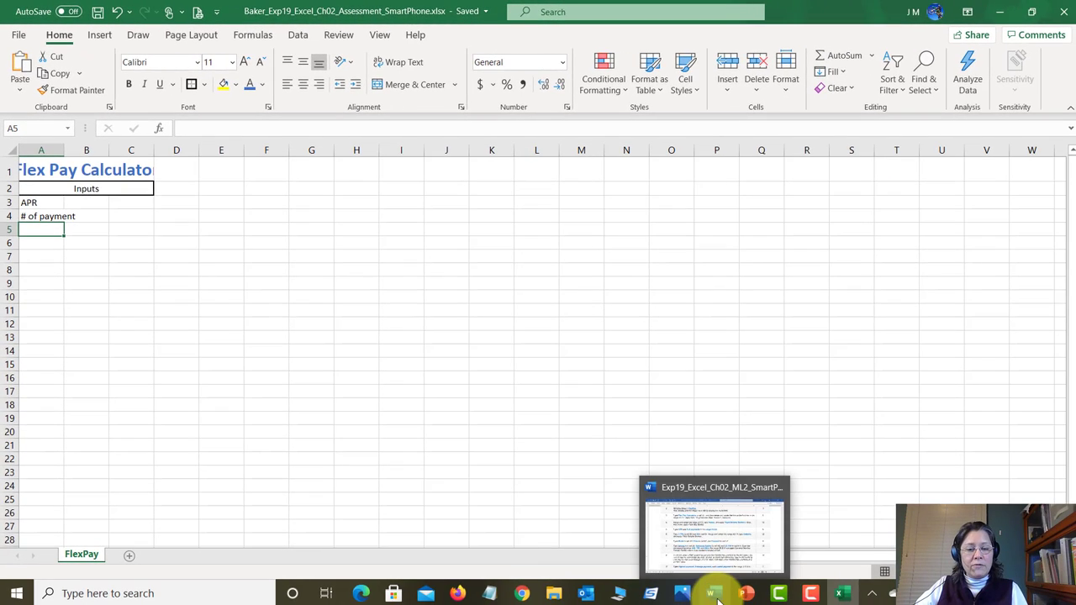
{"action": "left_click", "coordinate": [719, 561]}
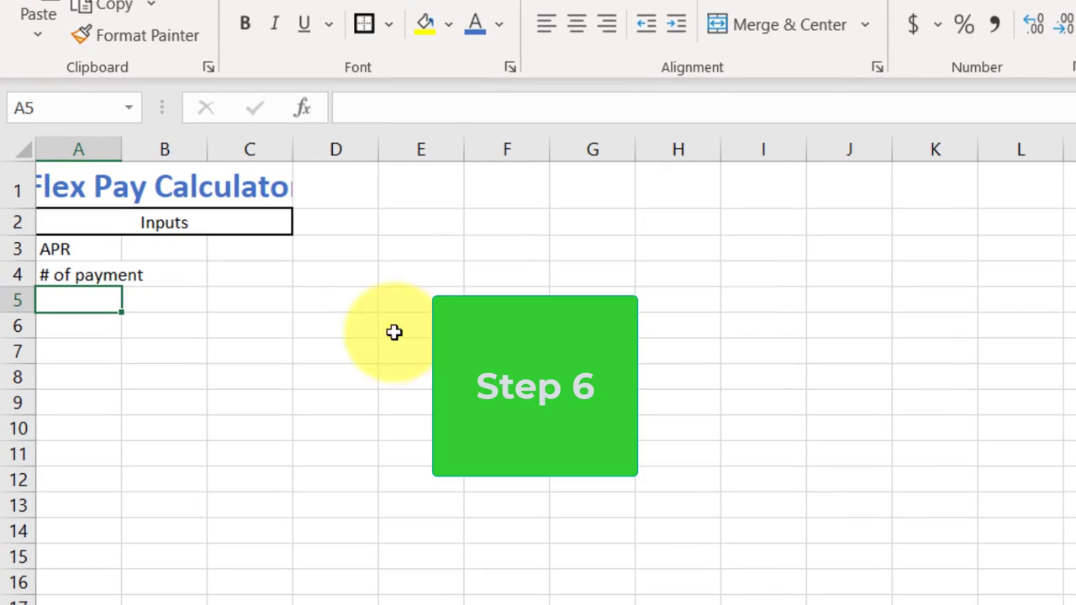
{"action": "left_click", "coordinate": [173, 250]}
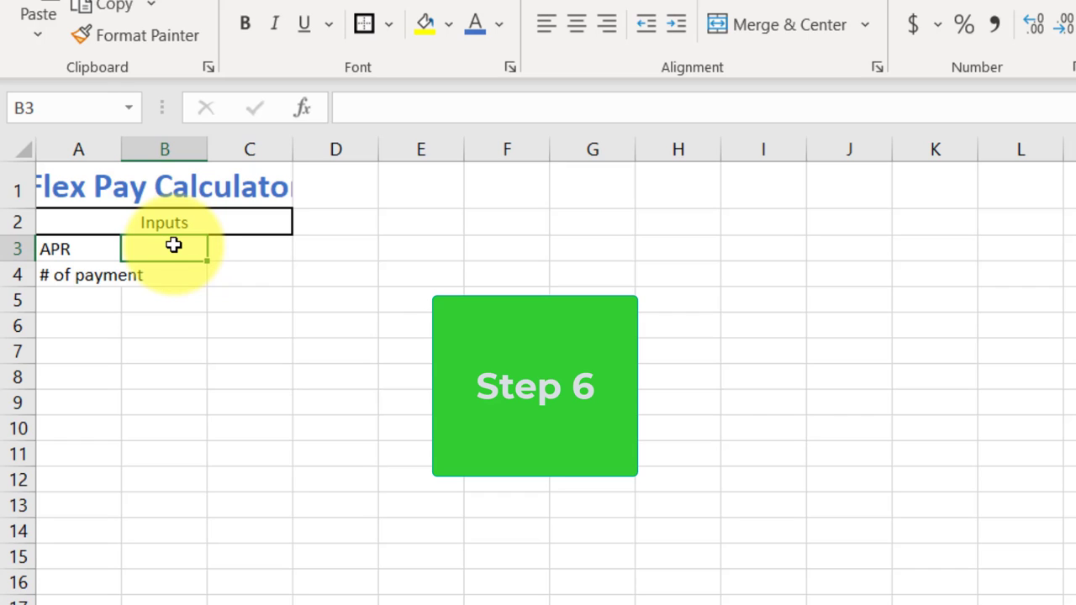
{"action": "type", "text": "1.75"}
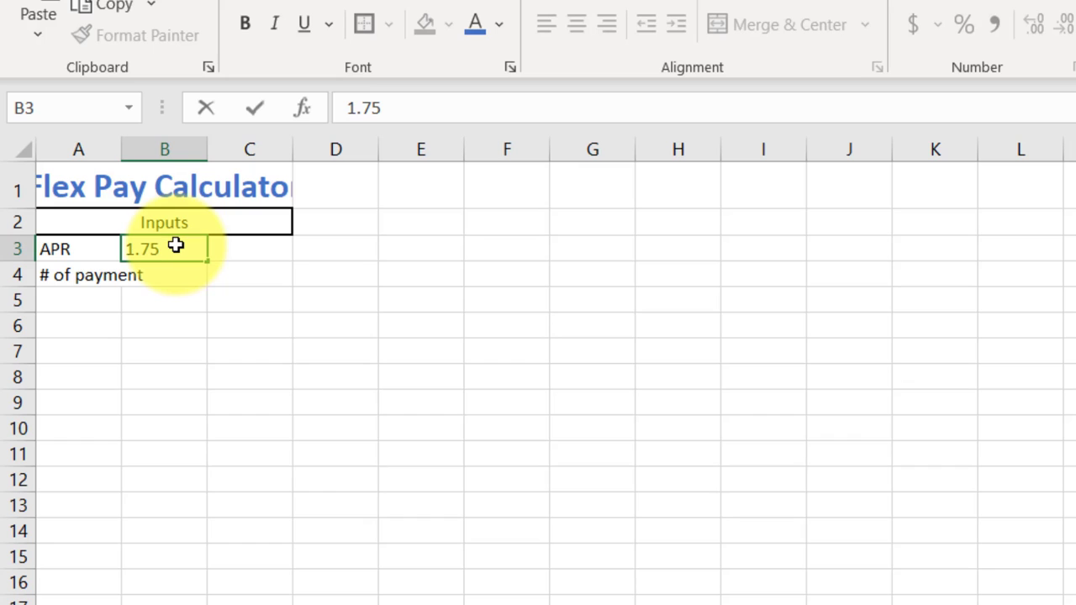
{"action": "type", "text": "%"}
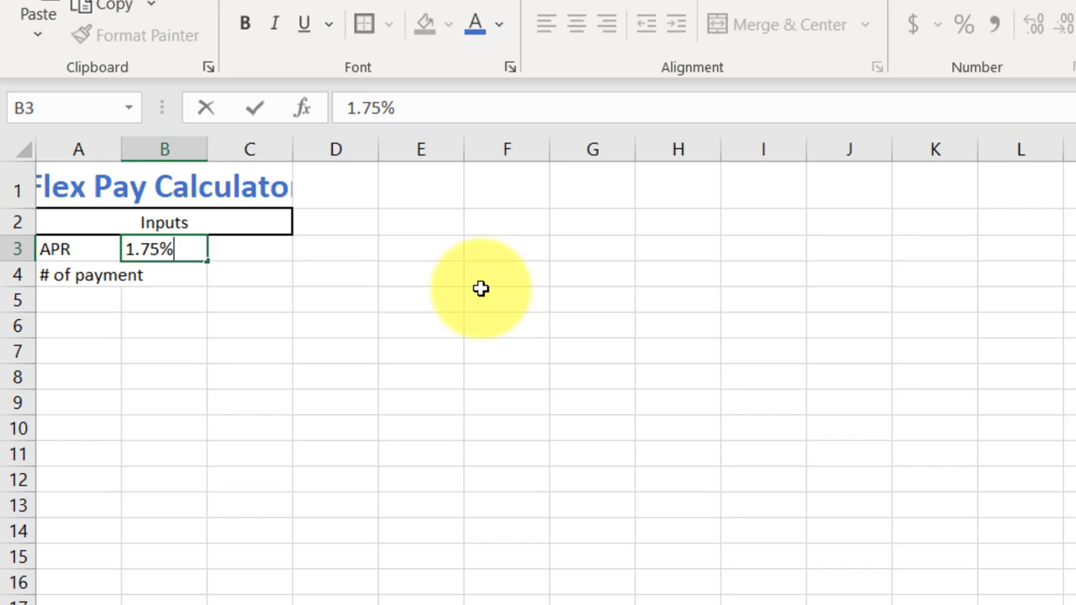
{"action": "key", "text": "Return"}
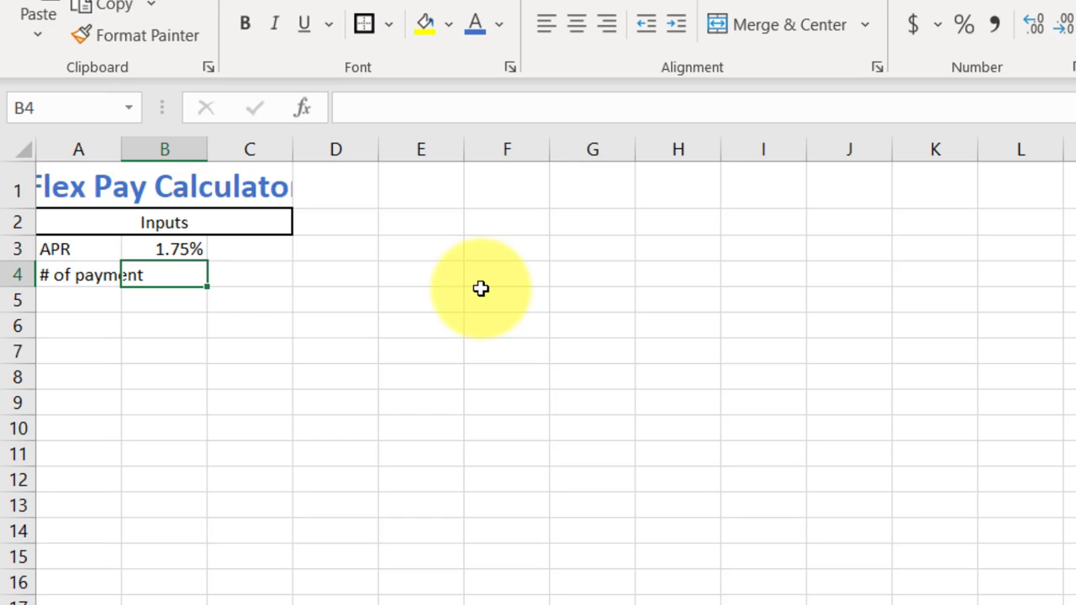
{"action": "type", "text": "36"}
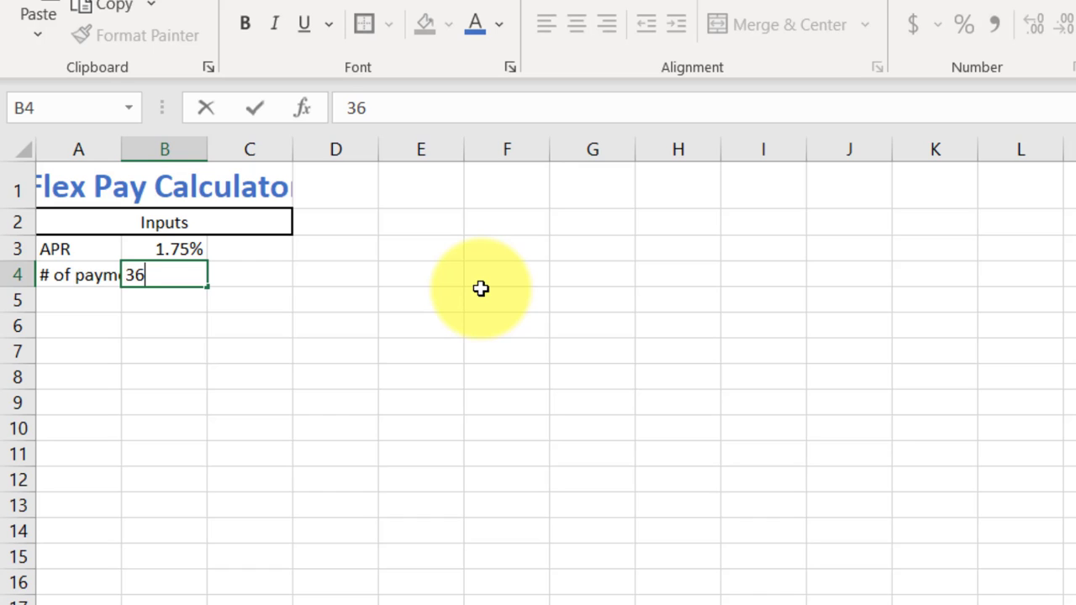
{"action": "key", "text": "Return"}
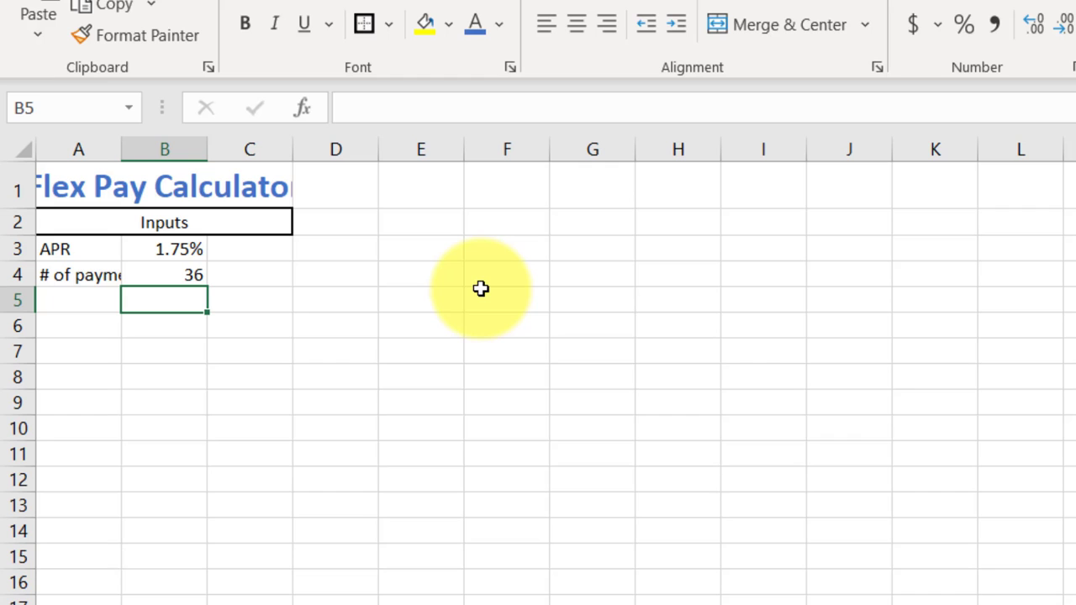
- Merge and center the range A6:C6 and enter Outputs in the merged cell
{"action": "left_click", "coordinate": [75, 327]}
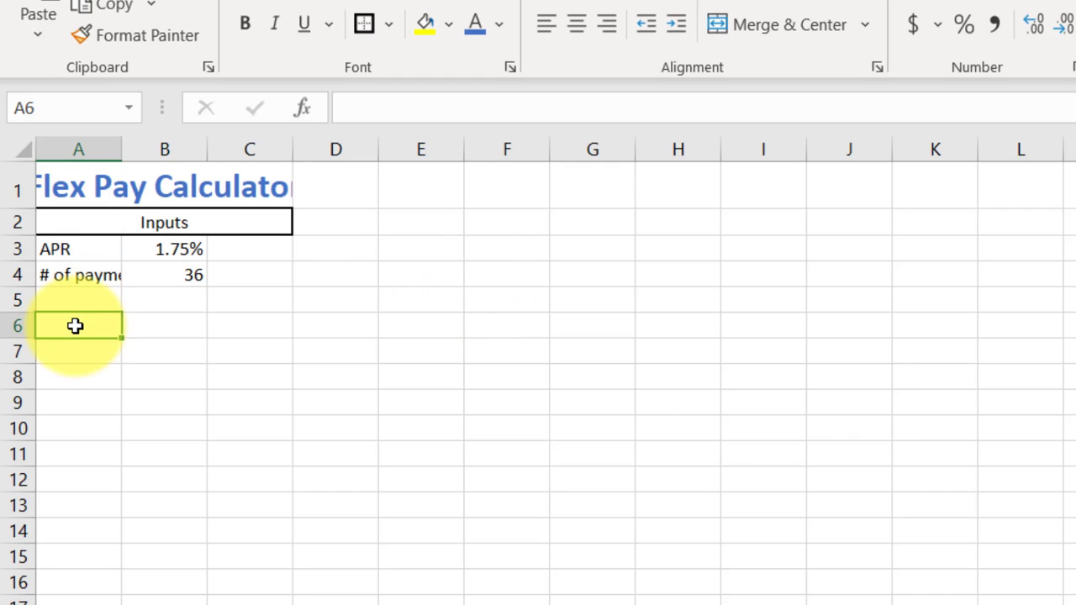
{"action": "left_click_drag", "start_coordinate": [133, 326], "coordinate": [243, 326]}
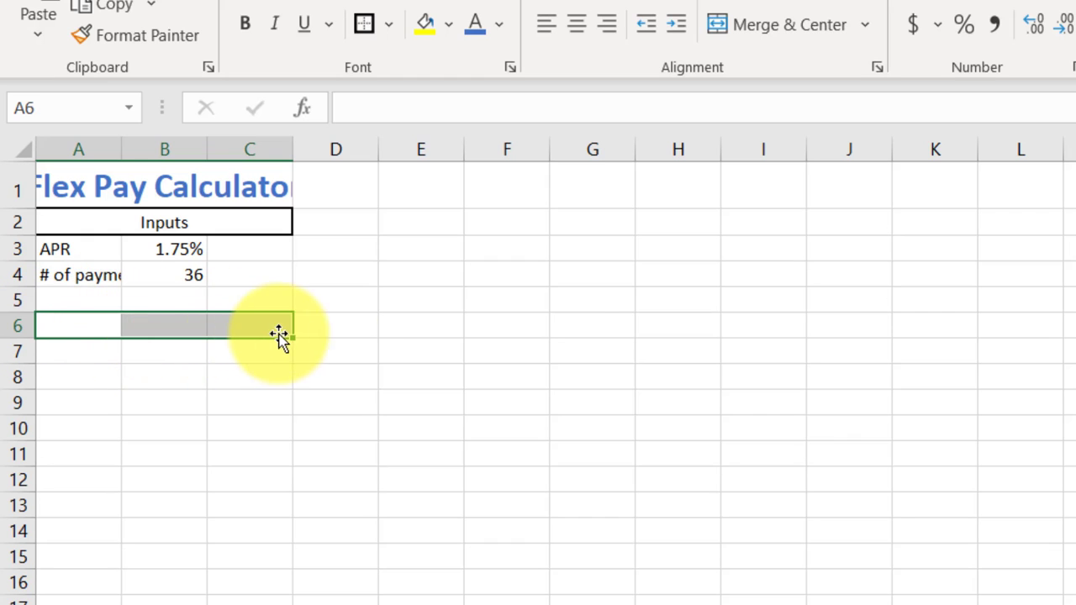
{"action": "left_click", "coordinate": [803, 32]}
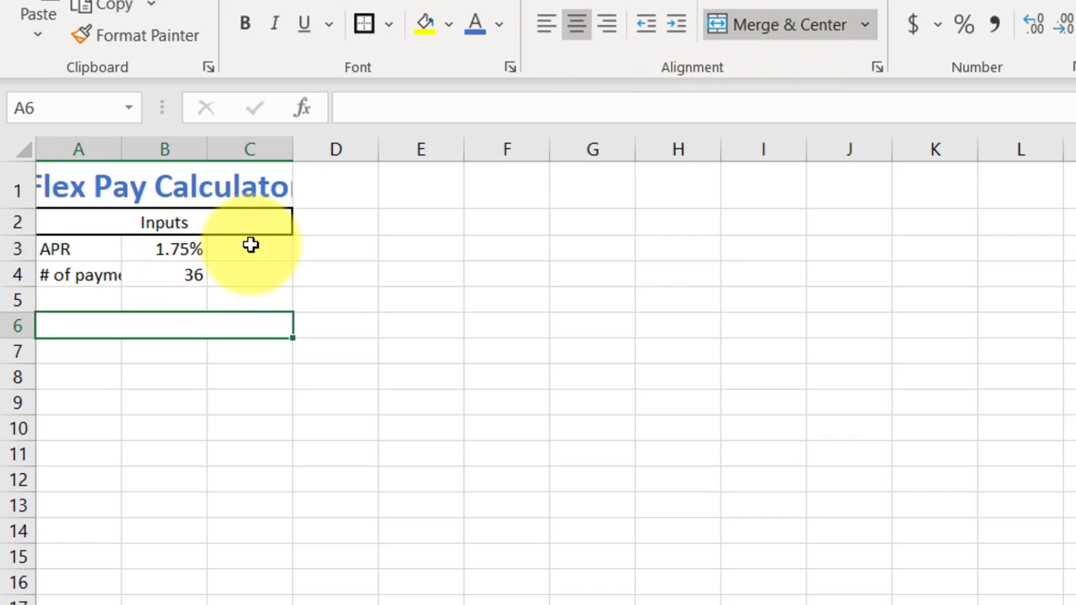
{"action": "type", "text": "Outputs"}
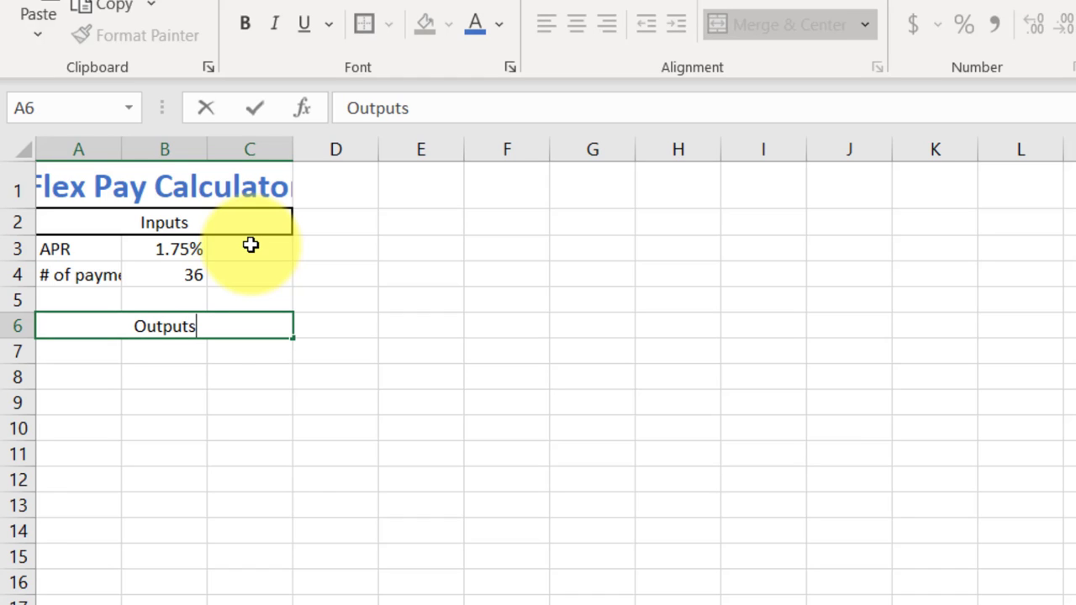
{"action": "key", "text": "Return"}
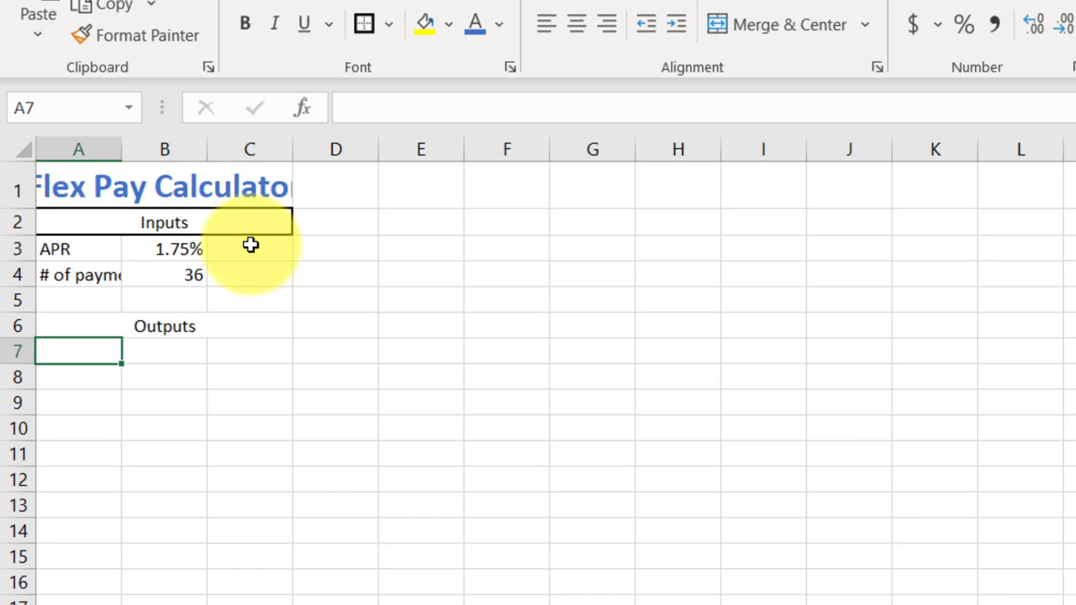
- Apply Thick Outside Borders to the merged Outputs cell in A6:C6, and deselect it
{"action": "left_click", "coordinate": [164, 328]}
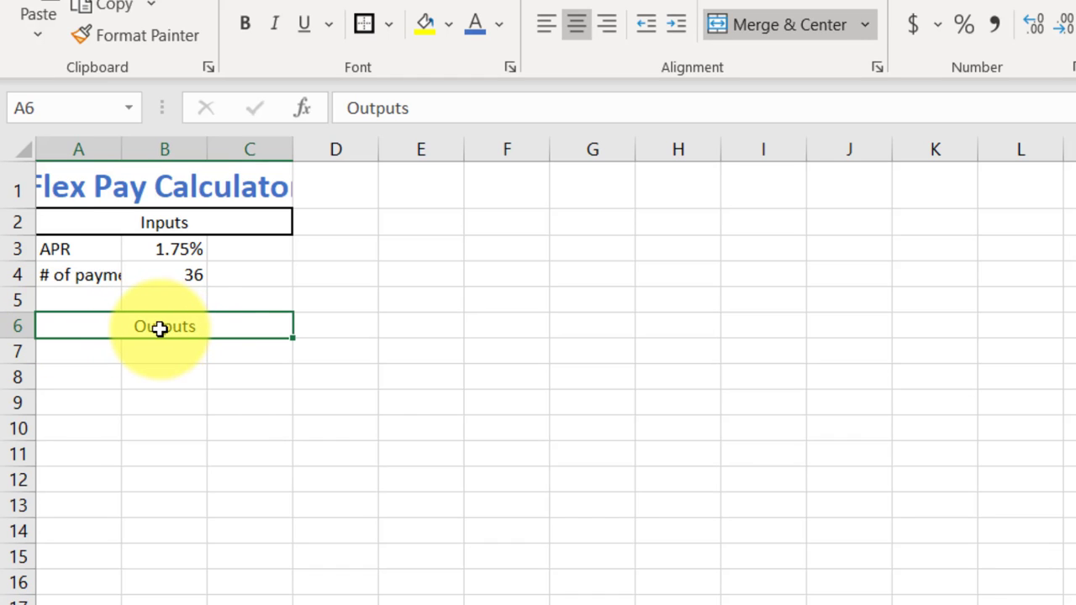
{"action": "left_click", "coordinate": [366, 32]}
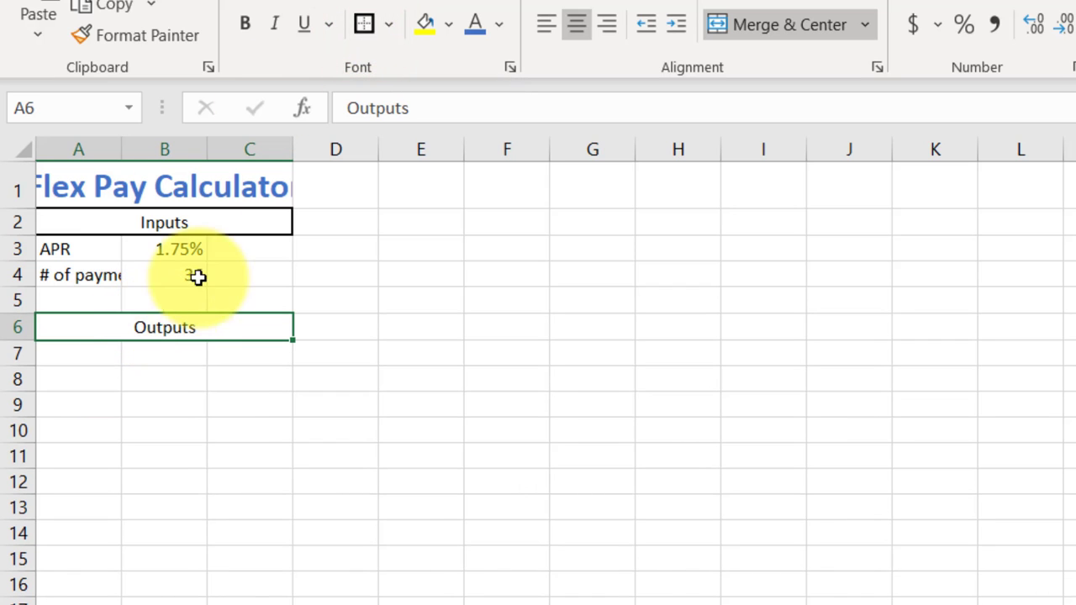
{"action": "left_click", "coordinate": [136, 449]}
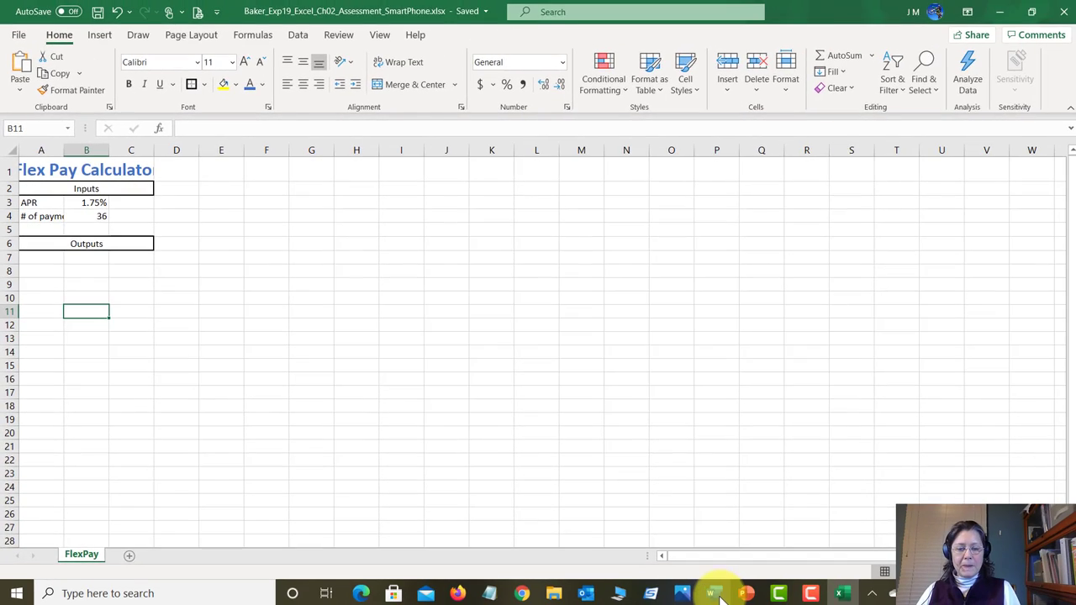
- Check step 7 in the Word instructions, then enter Model in A7, Price in B7, and Payment in C7 in Excel
{"action": "left_click", "coordinate": [716, 594]}
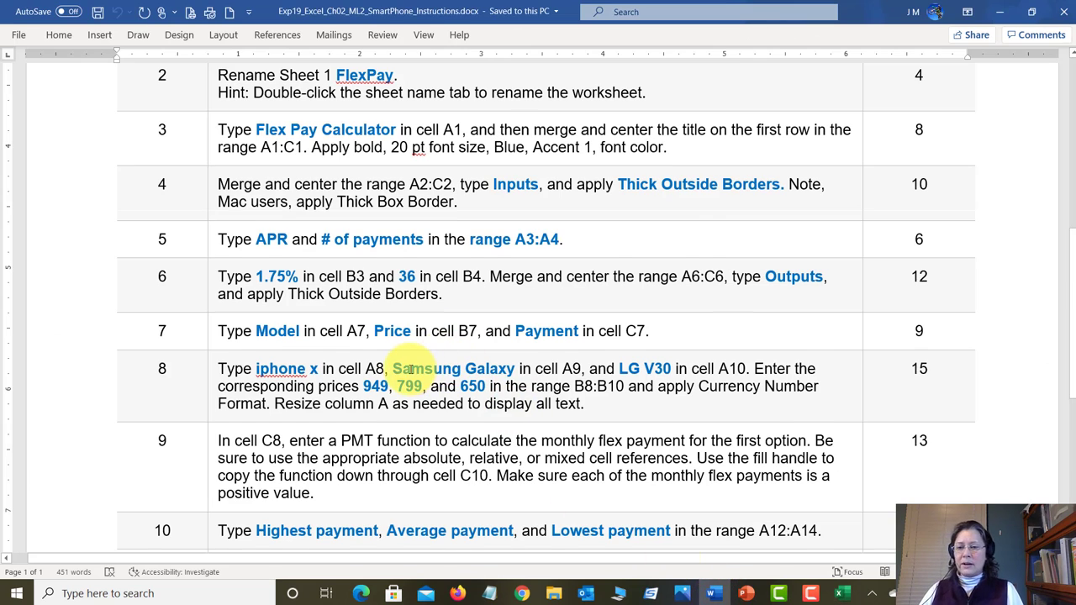
{"action": "scroll", "coordinate": [411, 366], "scroll_direction": "down", "scroll_amount": 3}
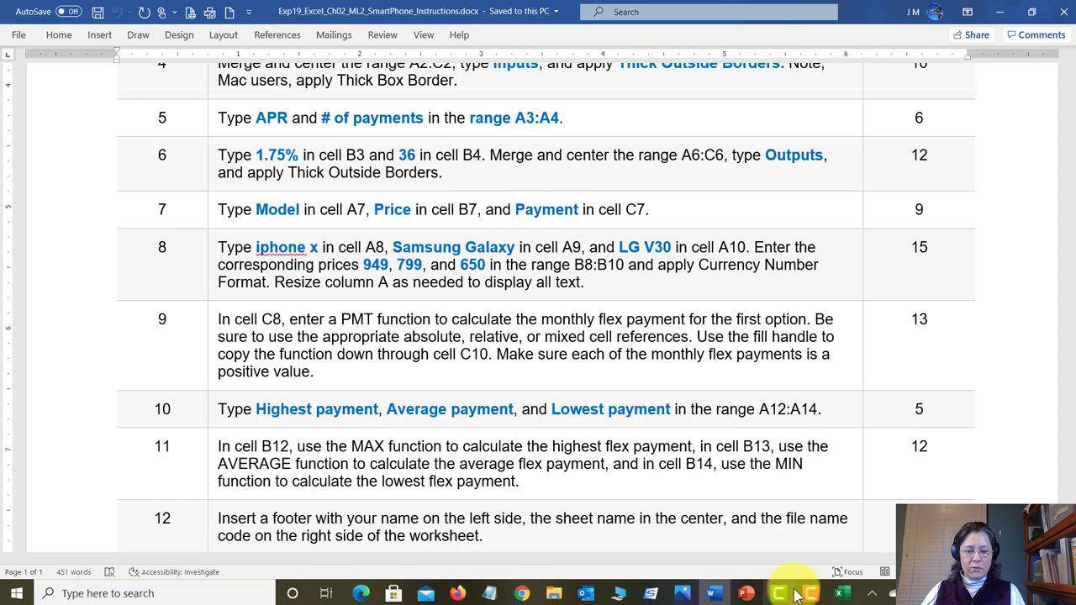
{"action": "left_click", "coordinate": [840, 594]}
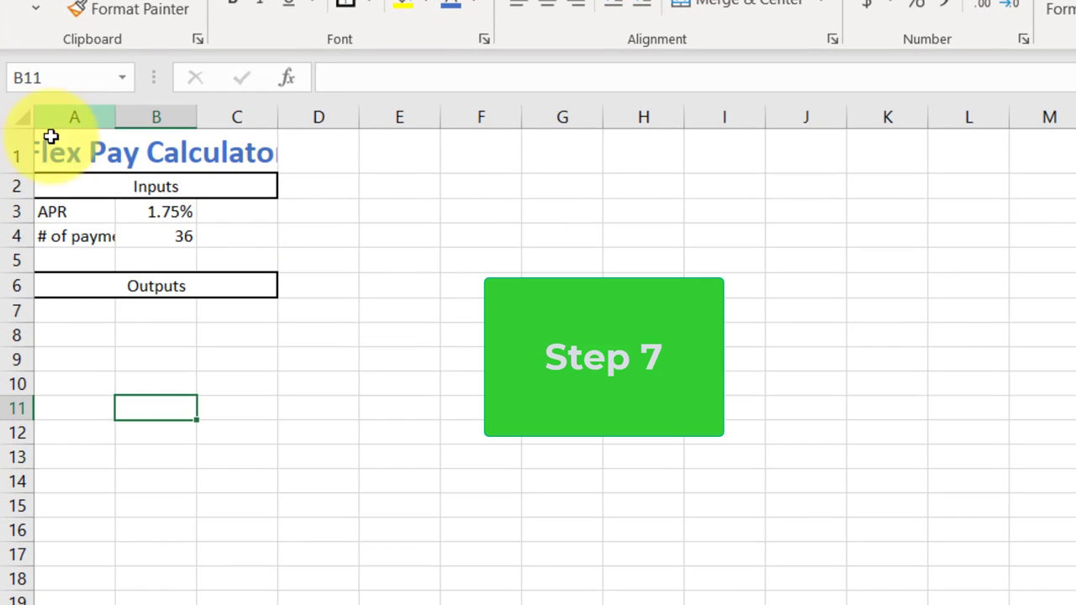
{"action": "left_click", "coordinate": [77, 311]}
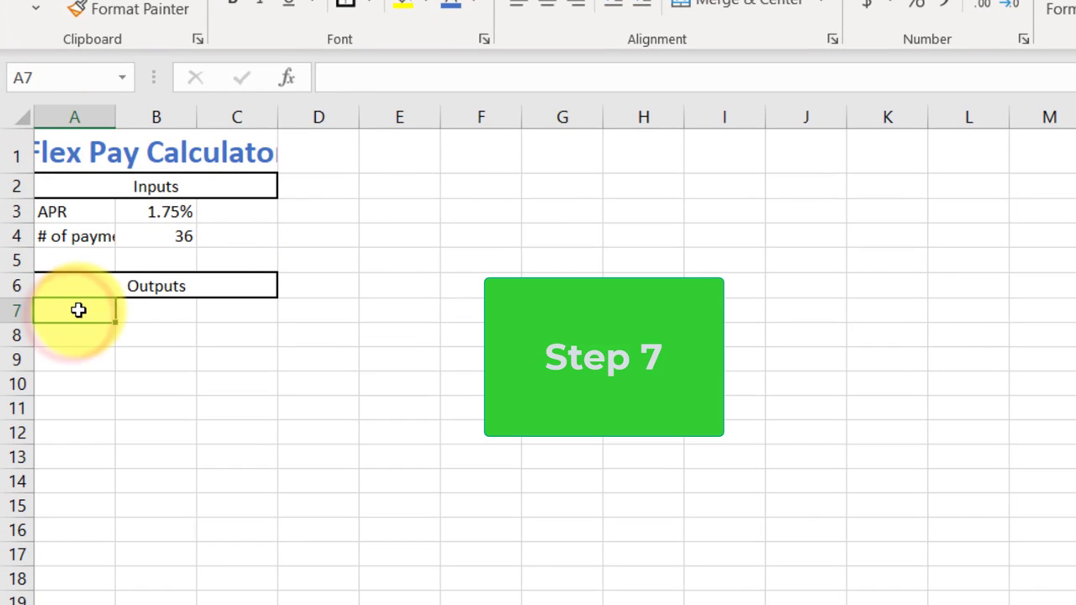
{"action": "type", "text": "Mode"}
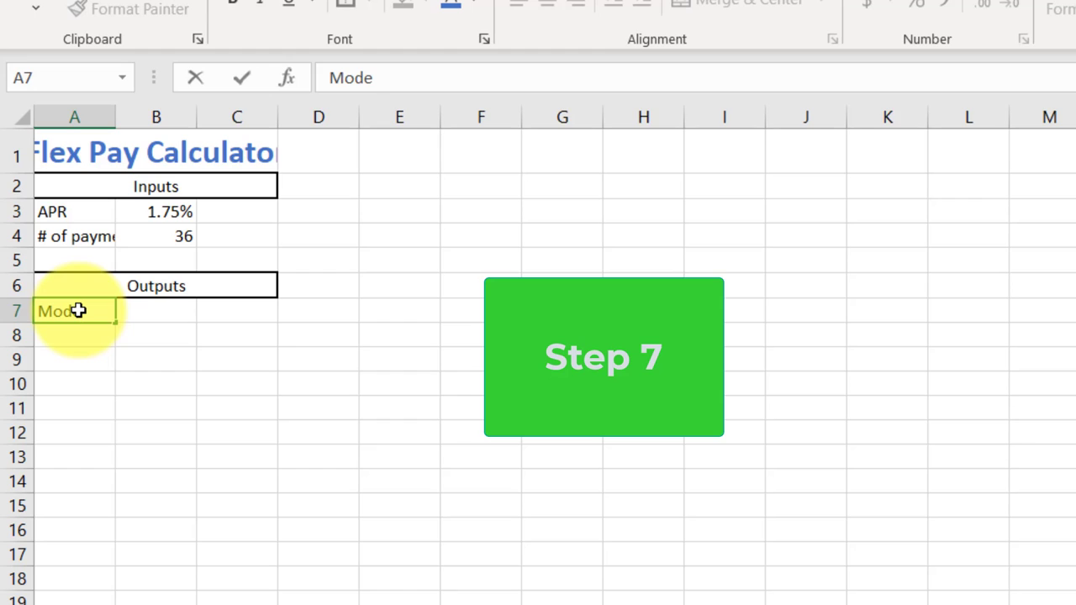
{"action": "type", "text": "l"}
{"action": "key", "text": "Tab"}
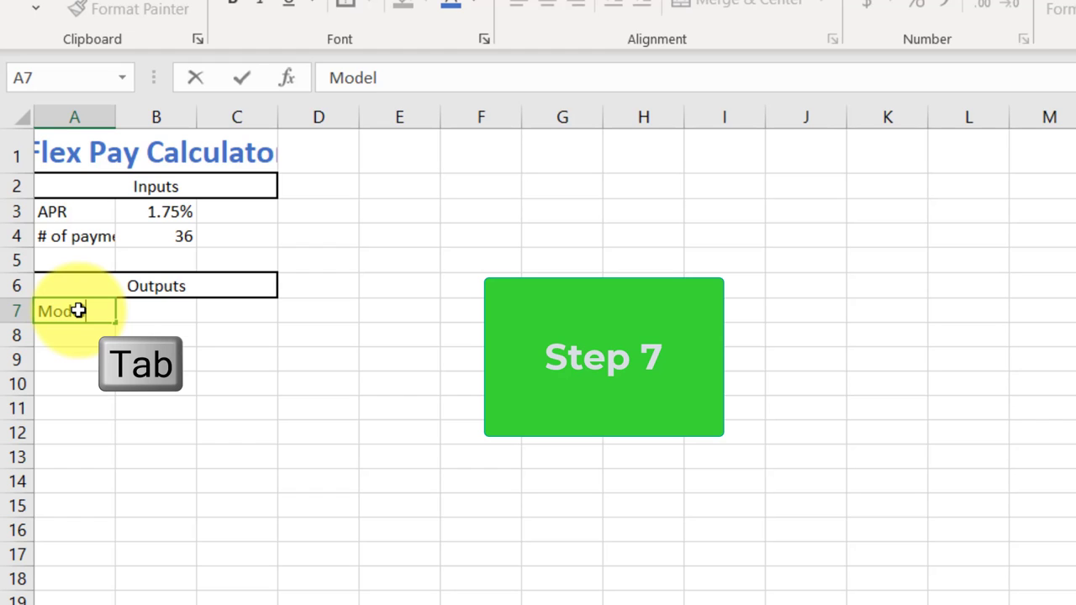
{"action": "type", "text": "Price"}
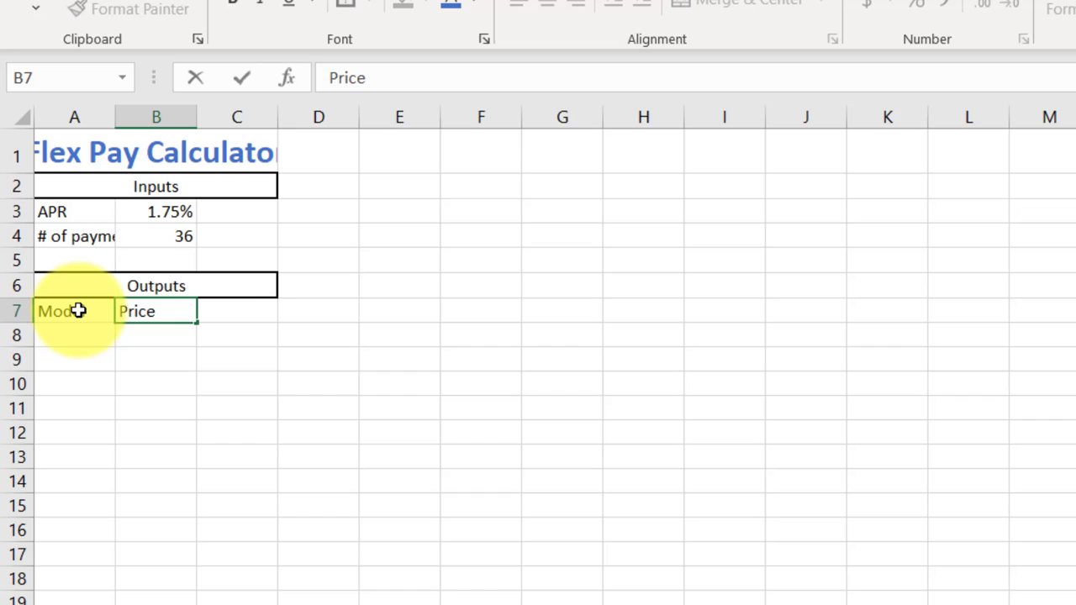
{"action": "key", "text": "Tab"}
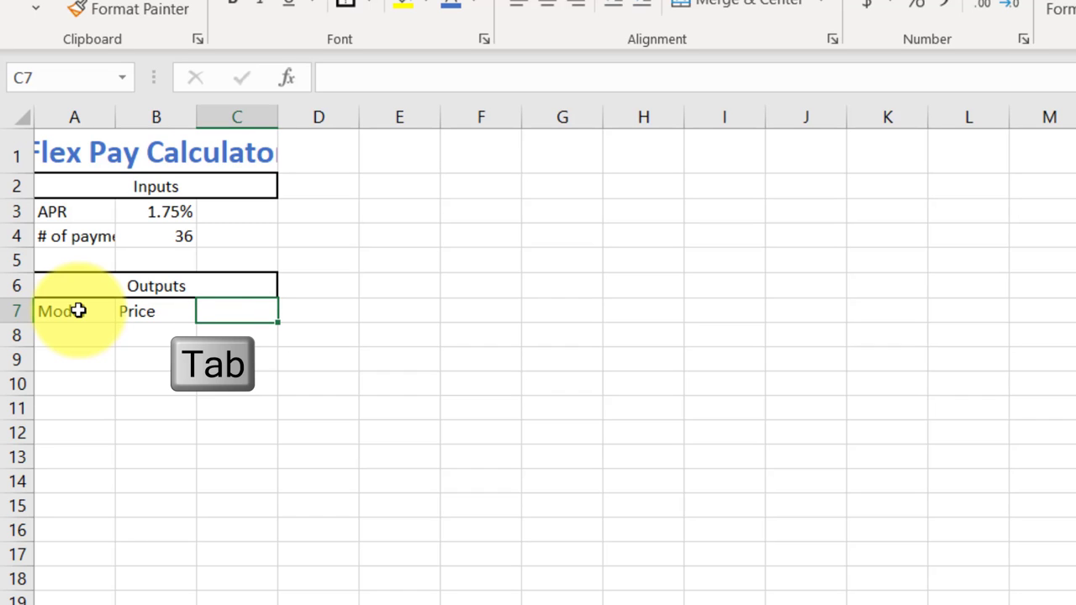
{"action": "type", "text": "Pa"}
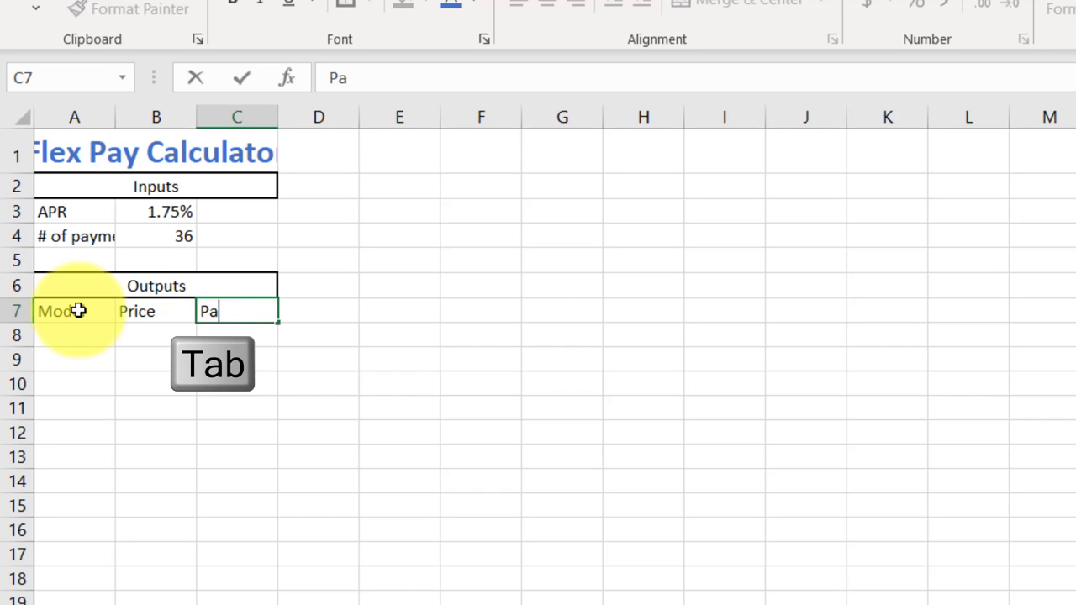
{"action": "type", "text": "yment"}
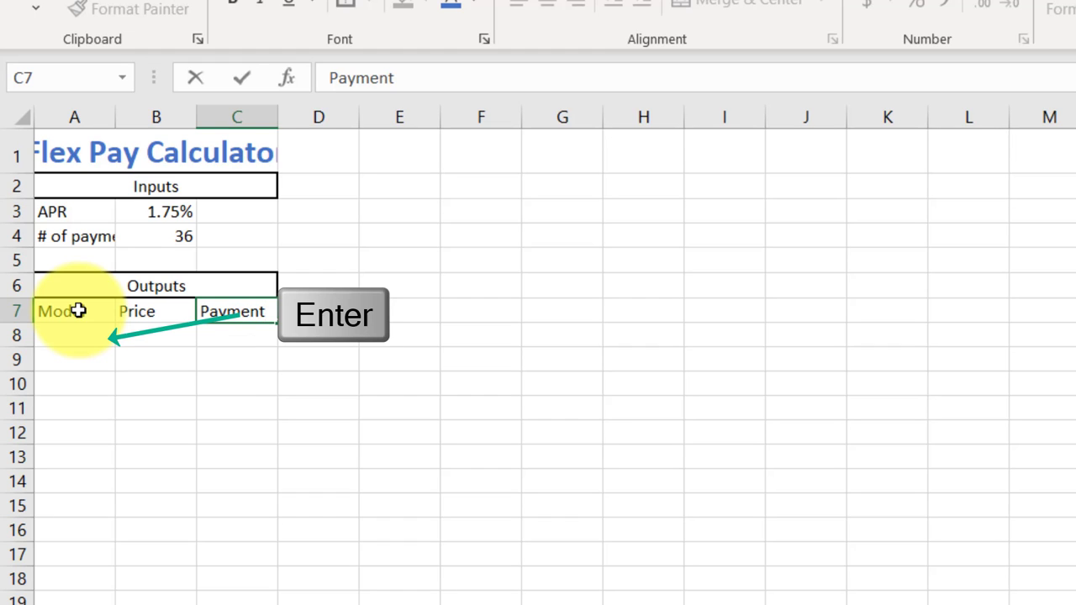
{"action": "key", "text": "Return"}
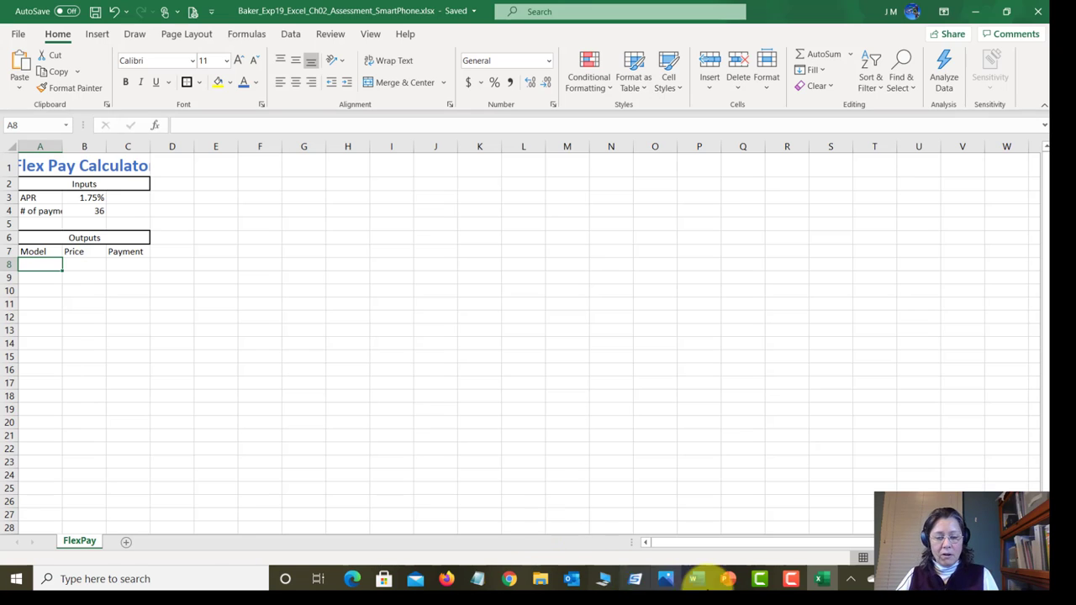
- Check step 8 in the Word instructions, then enter iphone x in A8, Samsung Galaxy in A9, and LG V30 in A10 in Excel
{"action": "left_click", "coordinate": [697, 579]}
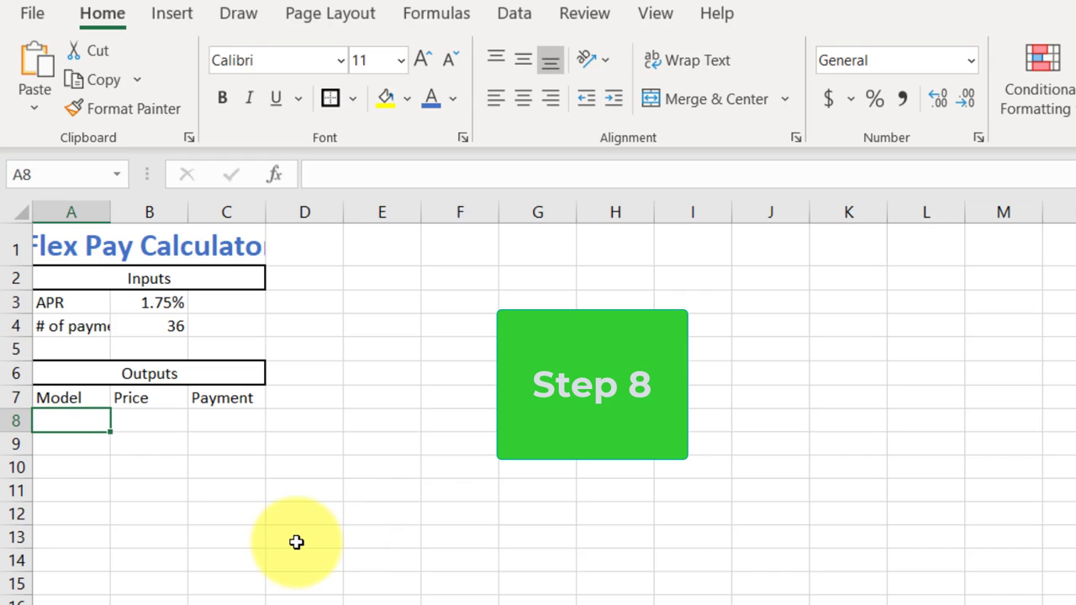
{"action": "type", "text": "ipho"}
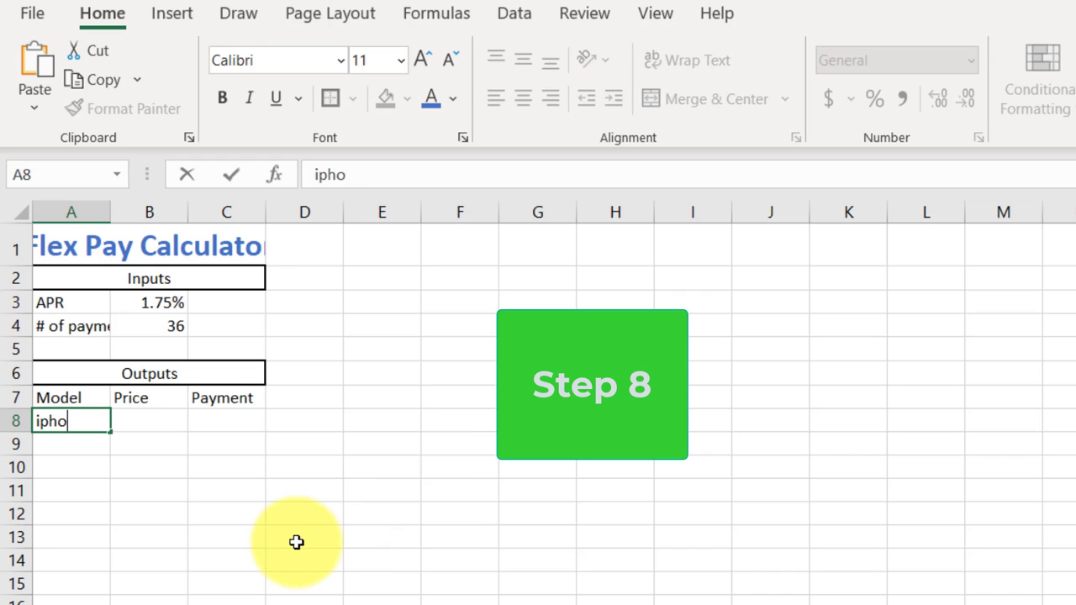
{"action": "type", "text": "ne x"}
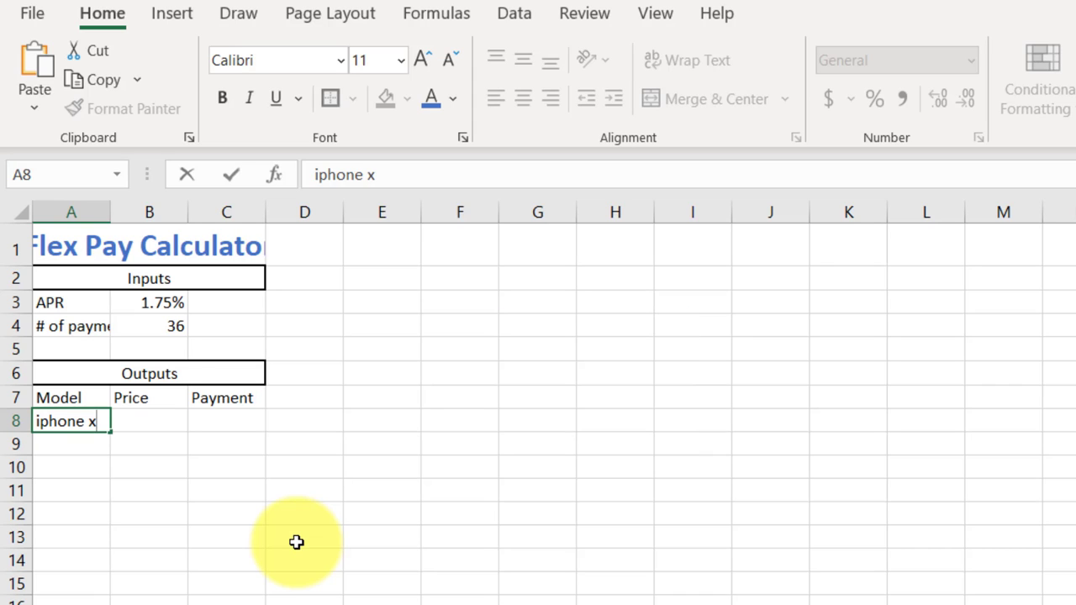
{"action": "key", "text": "Return"}
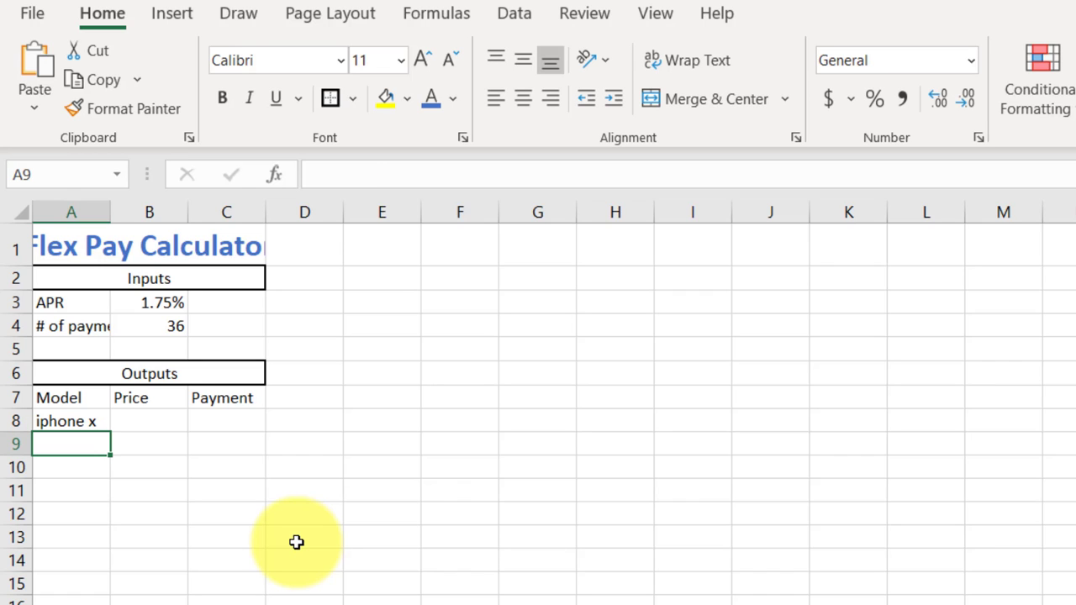
{"action": "type", "text": "Sam"}
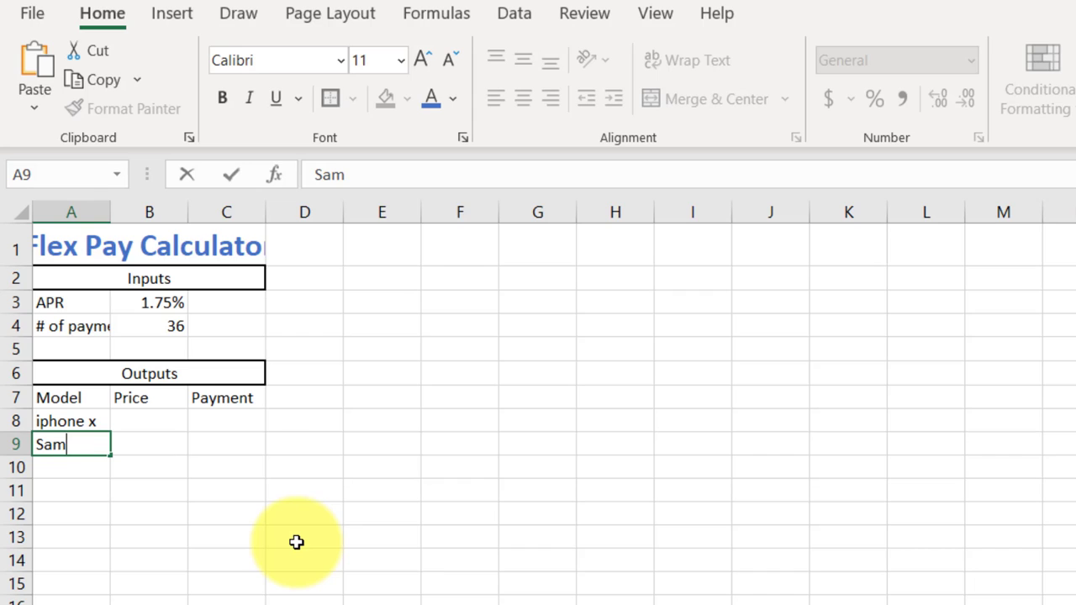
{"action": "type", "text": "sung"}
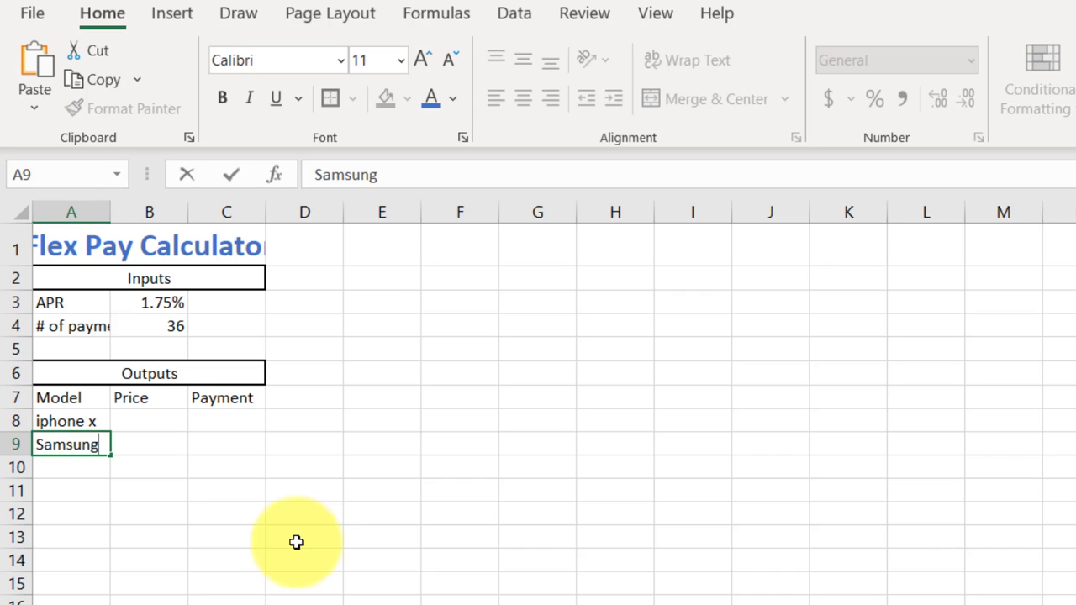
{"action": "type", "text": " Gala"}
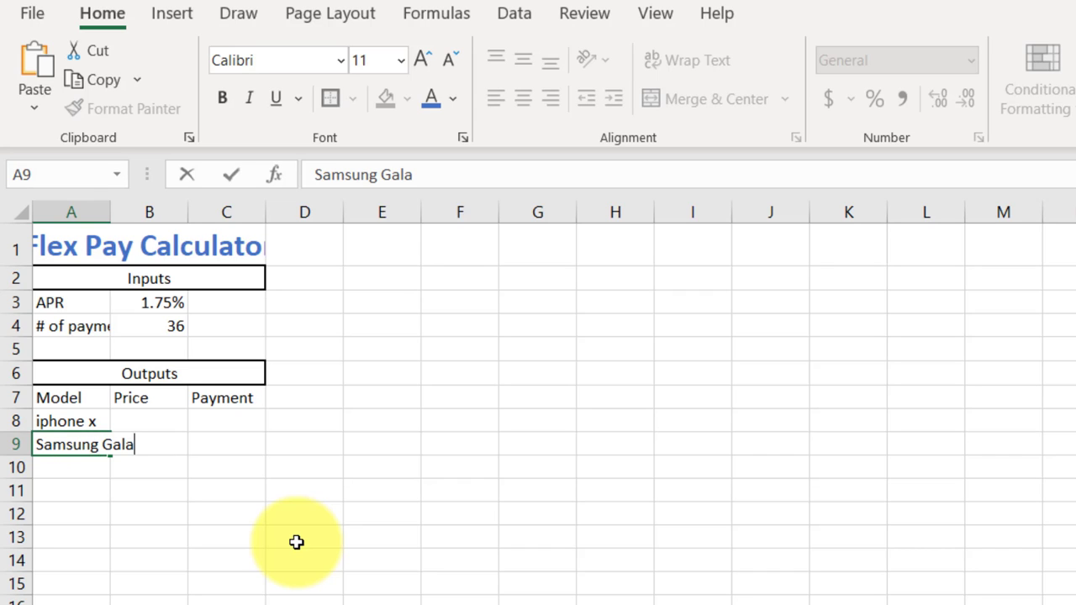
{"action": "type", "text": "xy"}
{"action": "key", "text": "Return"}
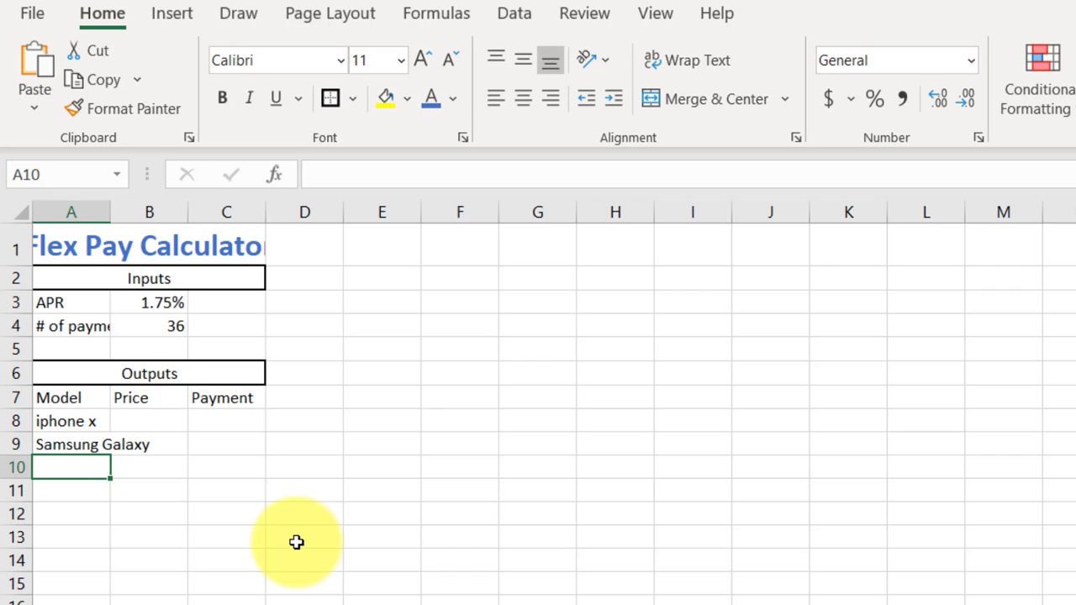
{"action": "type", "text": "LG "}
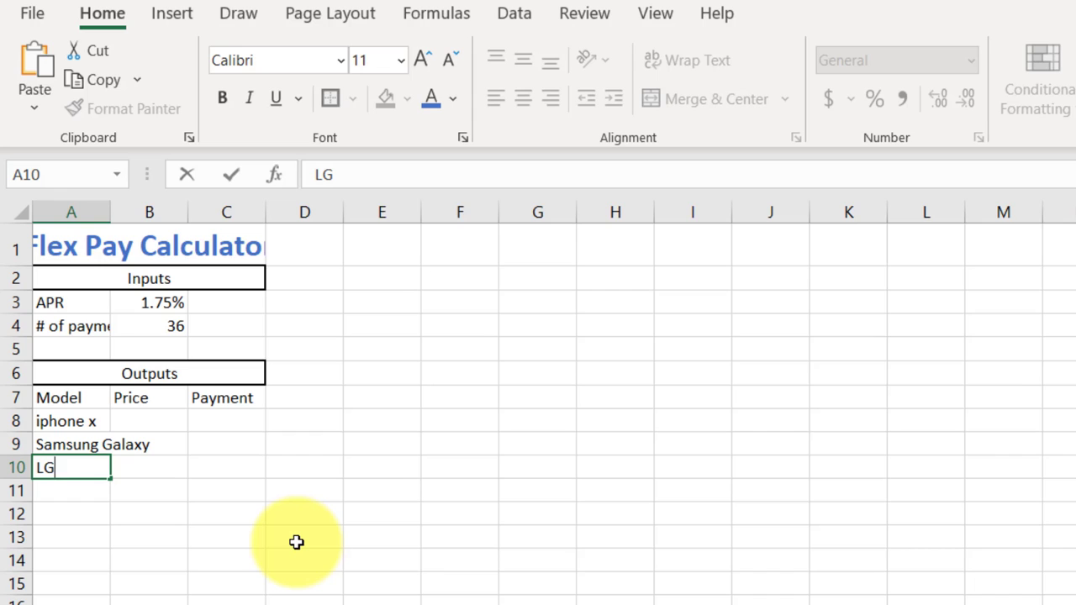
{"action": "type", "text": "V30"}
{"action": "key", "text": "Return"}
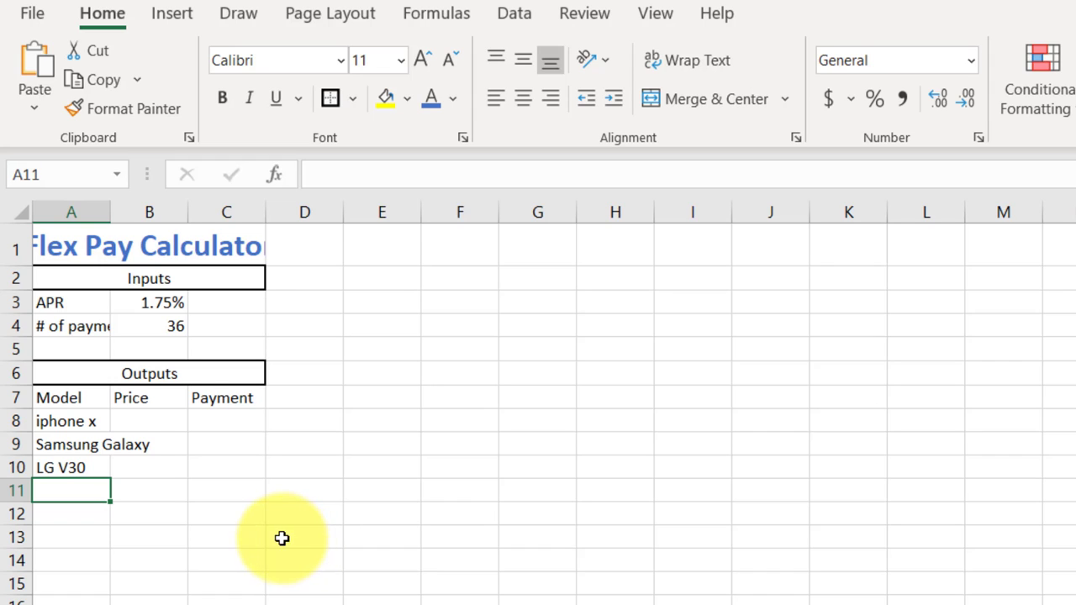
- Enter the phone prices 949, 799, and 650 in cells B8, B9, and B10
{"action": "left_click", "coordinate": [139, 423]}
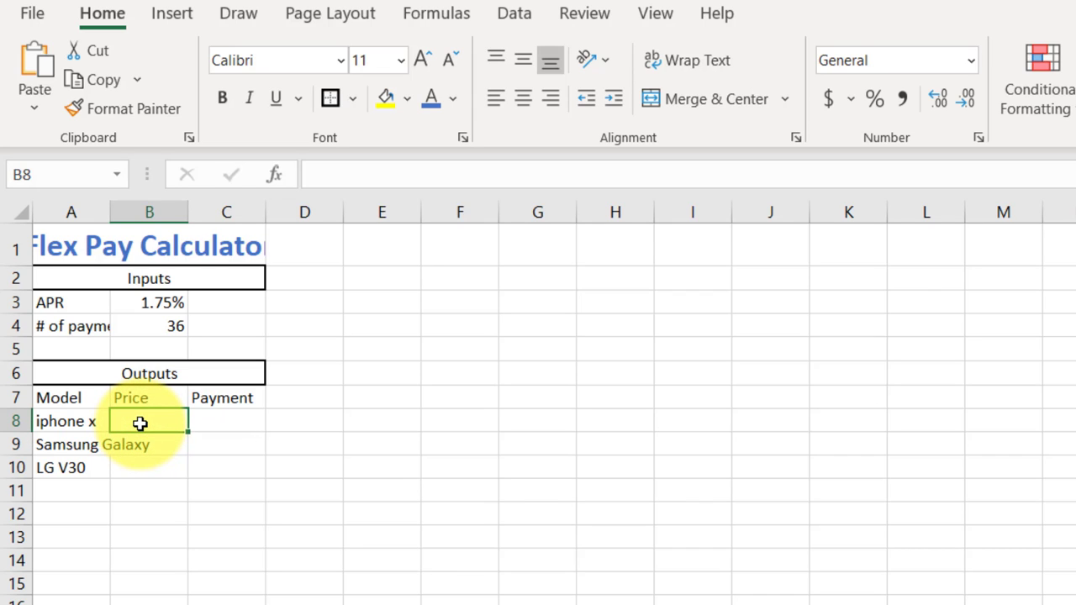
{"action": "type", "text": "9"}
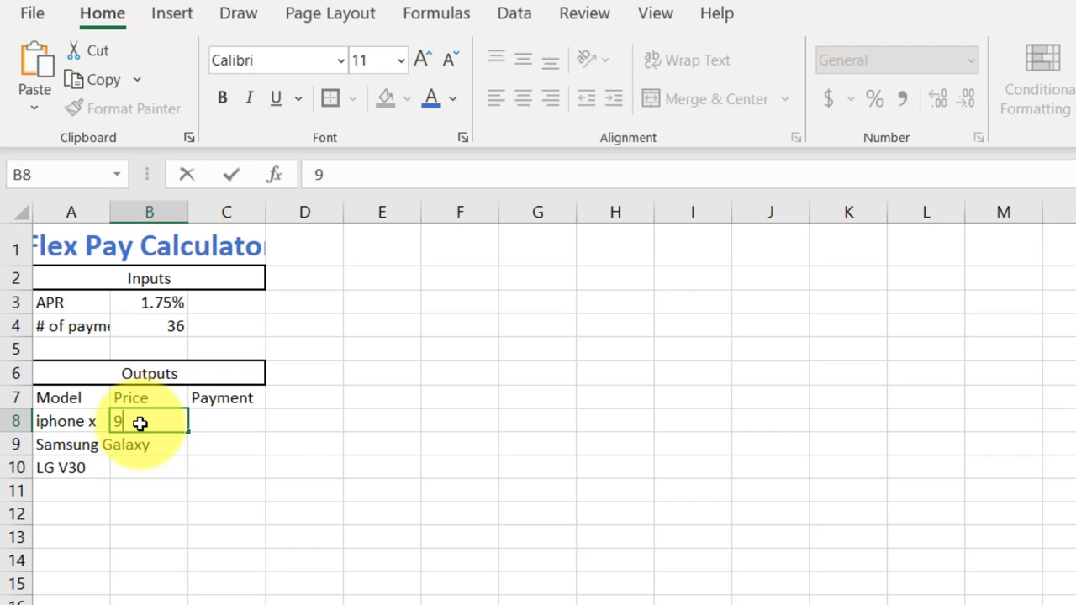
{"action": "type", "text": "49"}
{"action": "key", "text": "Return"}
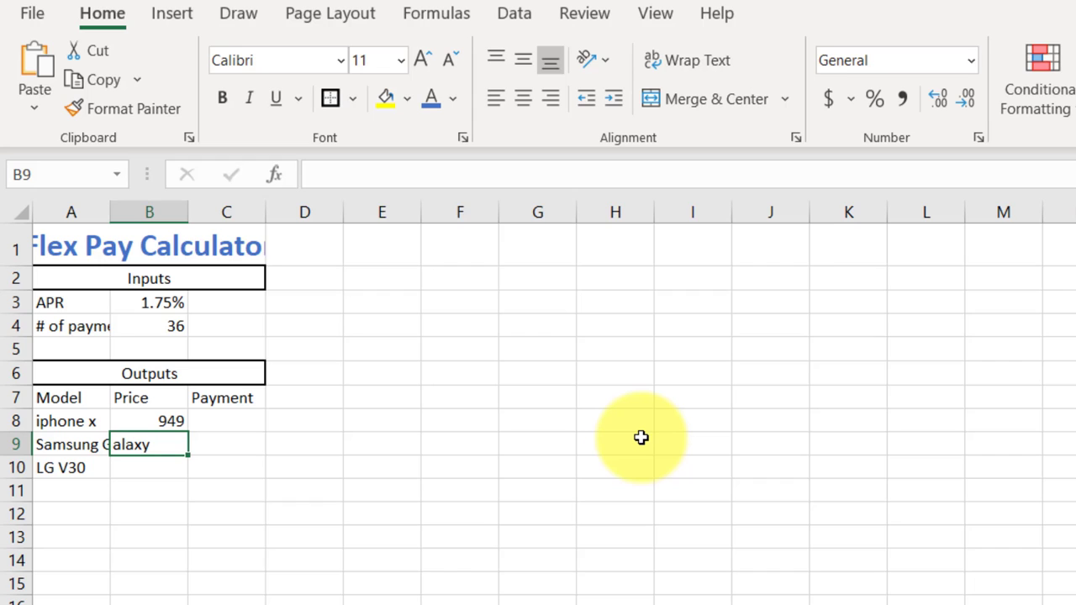
{"action": "type", "text": "799"}
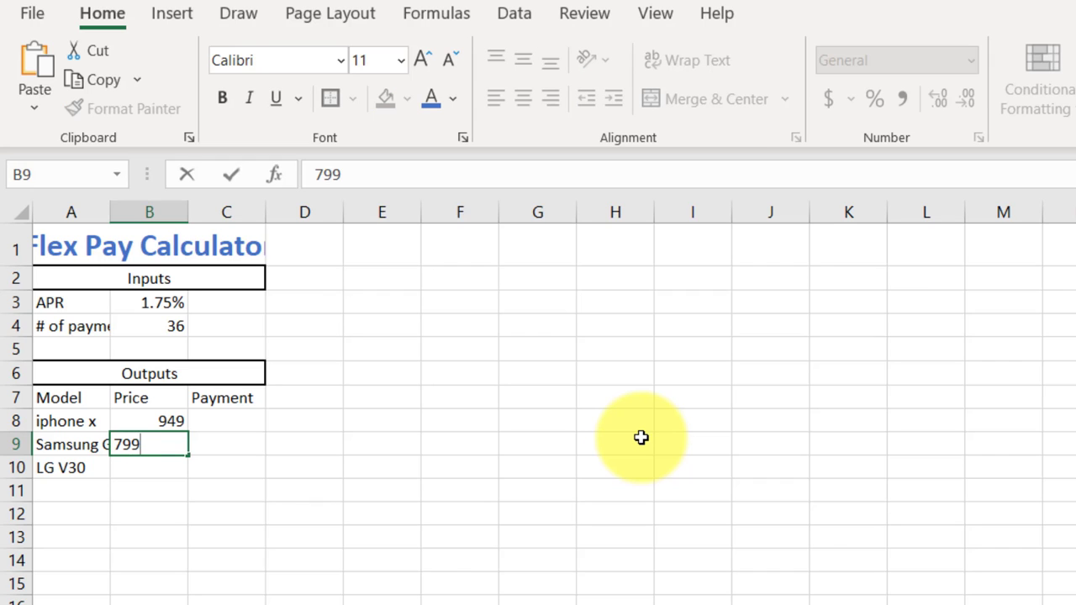
{"action": "key", "text": "Return"}
{"action": "type", "text": "650"}
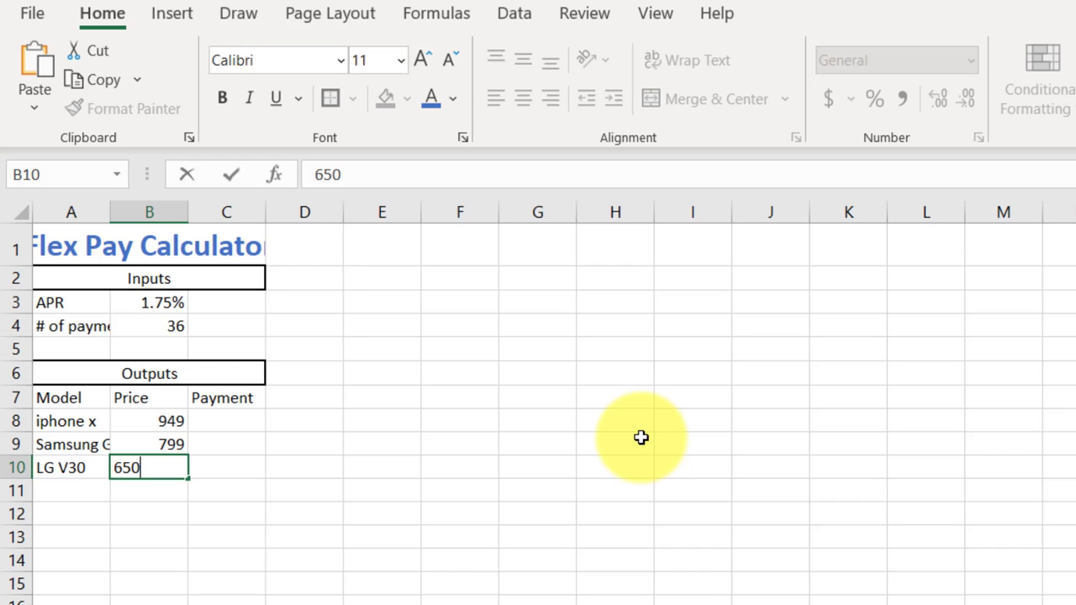
{"action": "key", "text": "Return"}
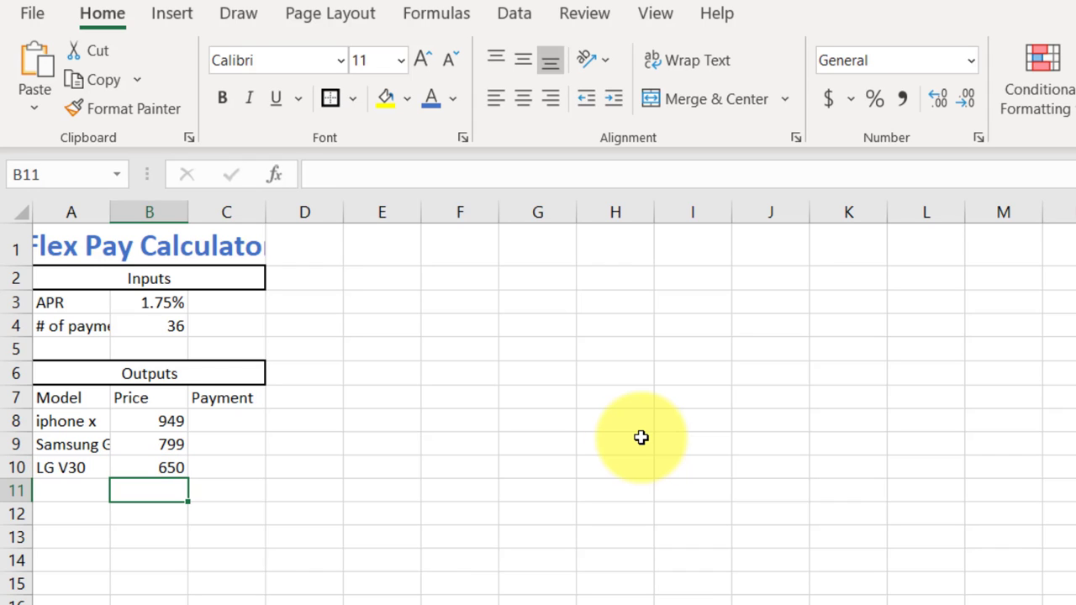
- Apply the Currency number format, not Accounting, to the prices in the range B8:B10
{"action": "left_click", "coordinate": [166, 421]}
{"action": "left_click_drag", "start_coordinate": [166, 422], "coordinate": [166, 463]}
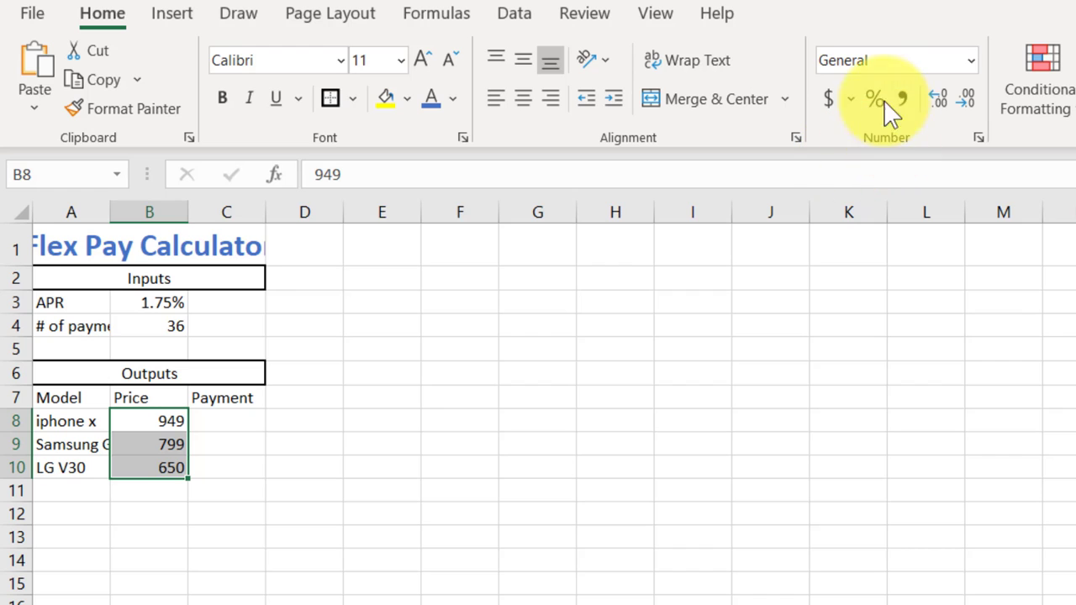
{"action": "left_click", "coordinate": [971, 60]}
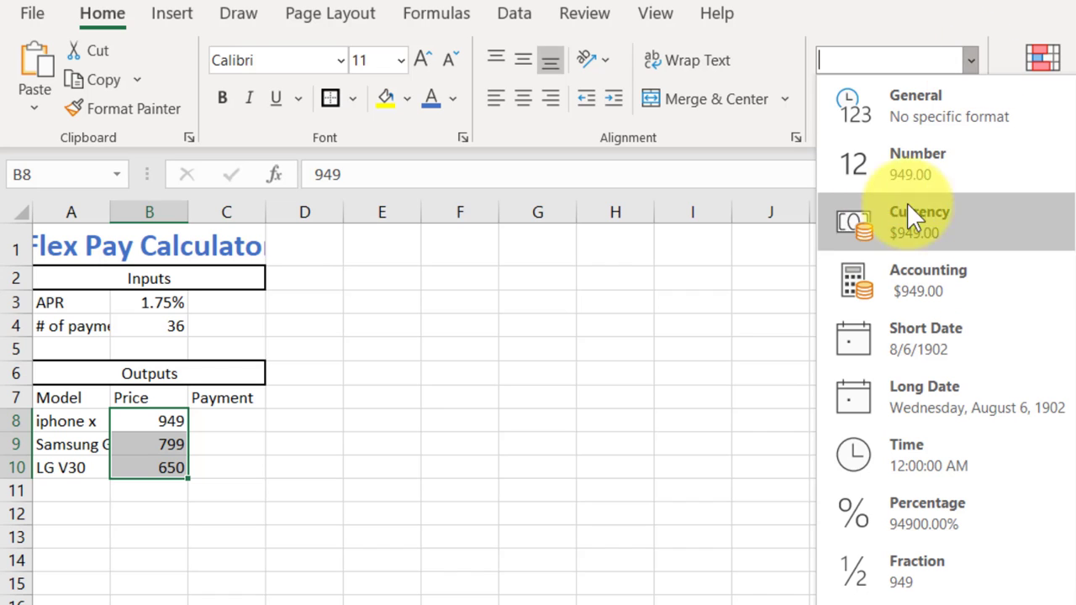
{"action": "left_click", "coordinate": [854, 13]}
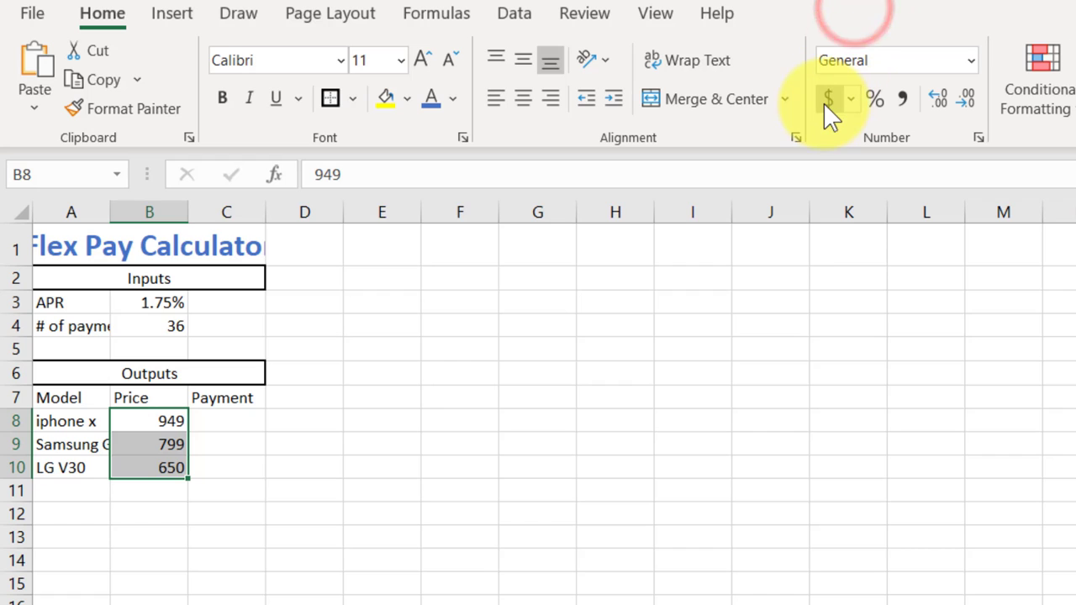
{"action": "left_click", "coordinate": [971, 62]}
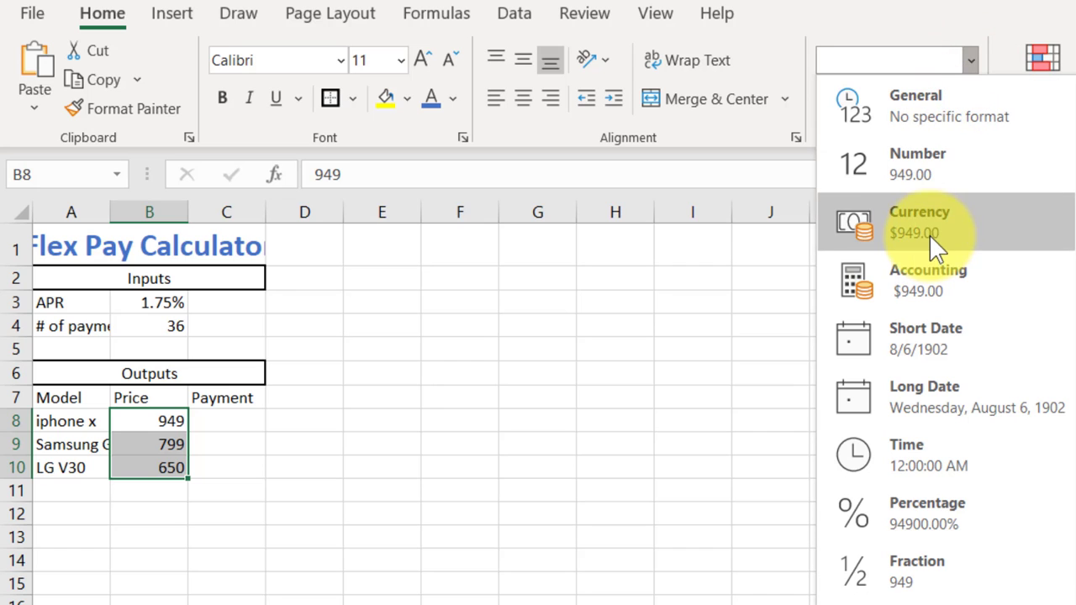
{"action": "left_click", "coordinate": [860, 1]}
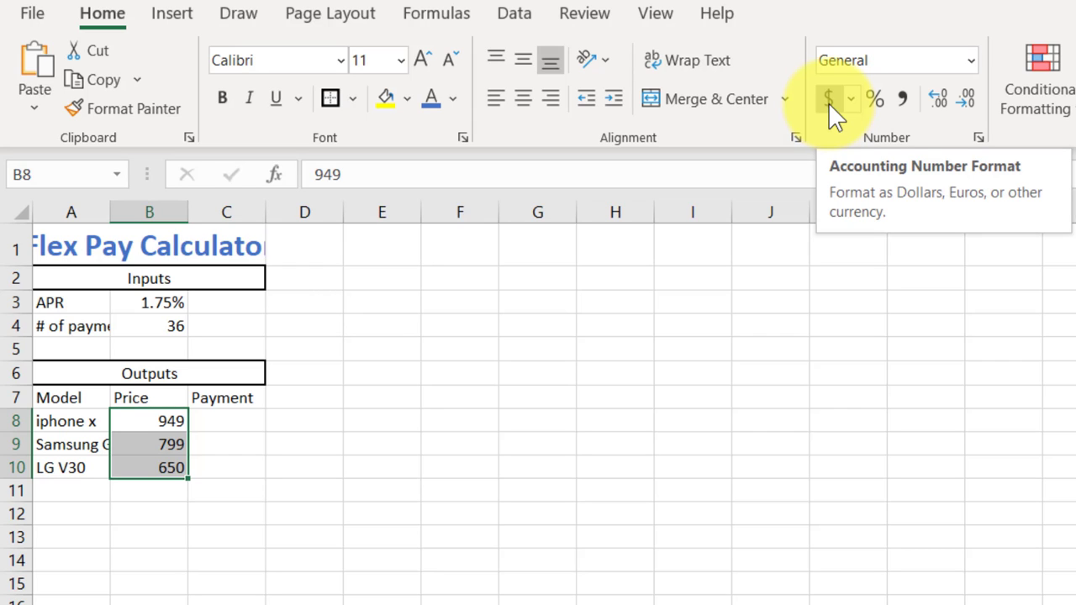
{"action": "left_click", "coordinate": [976, 59]}
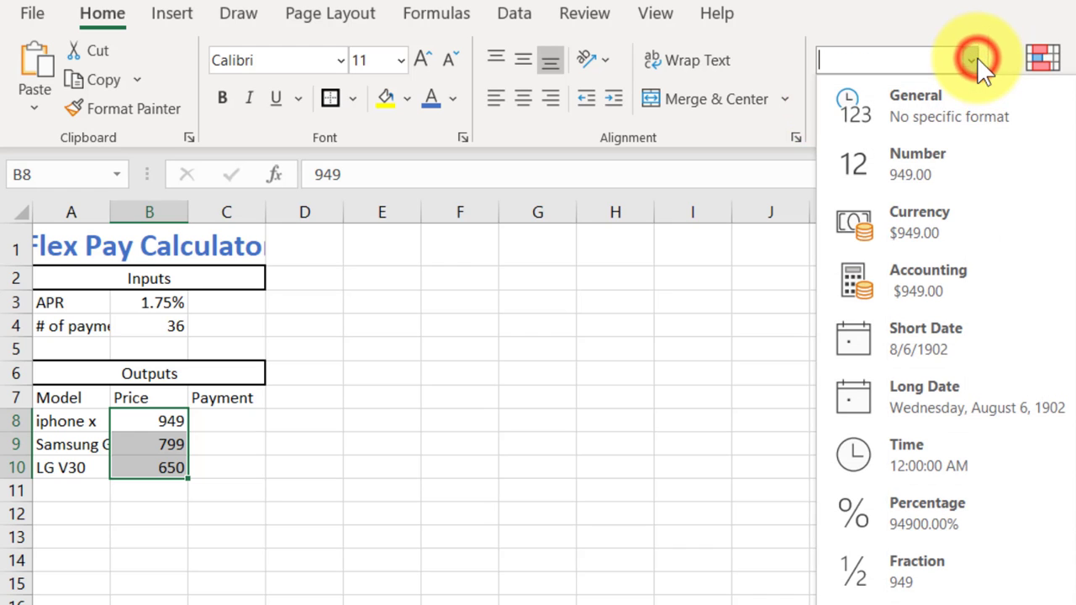
{"action": "left_click", "coordinate": [928, 223]}
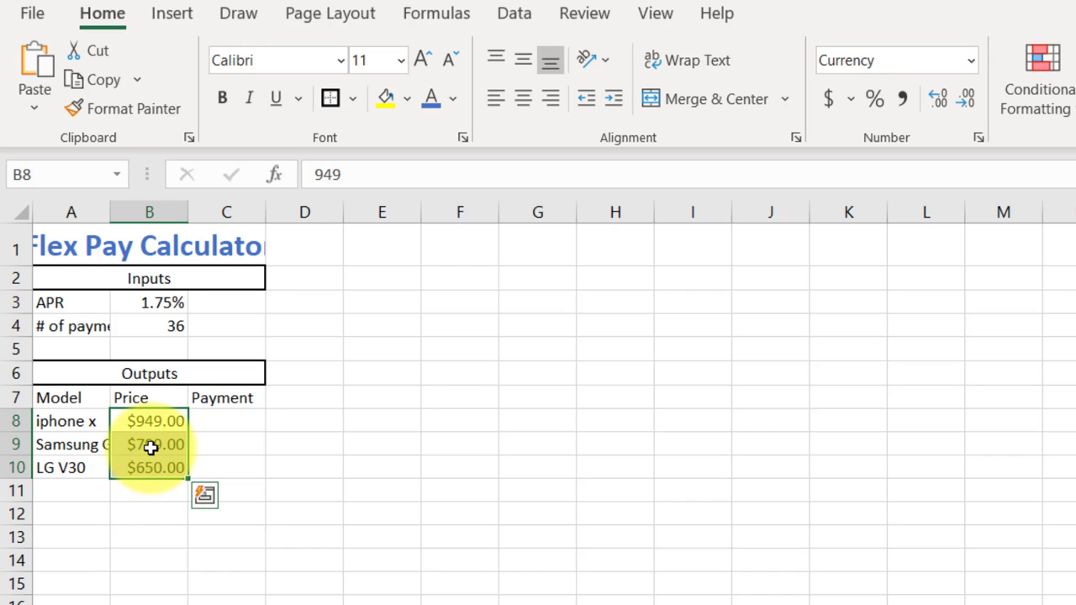
{"action": "left_click", "coordinate": [149, 450]}
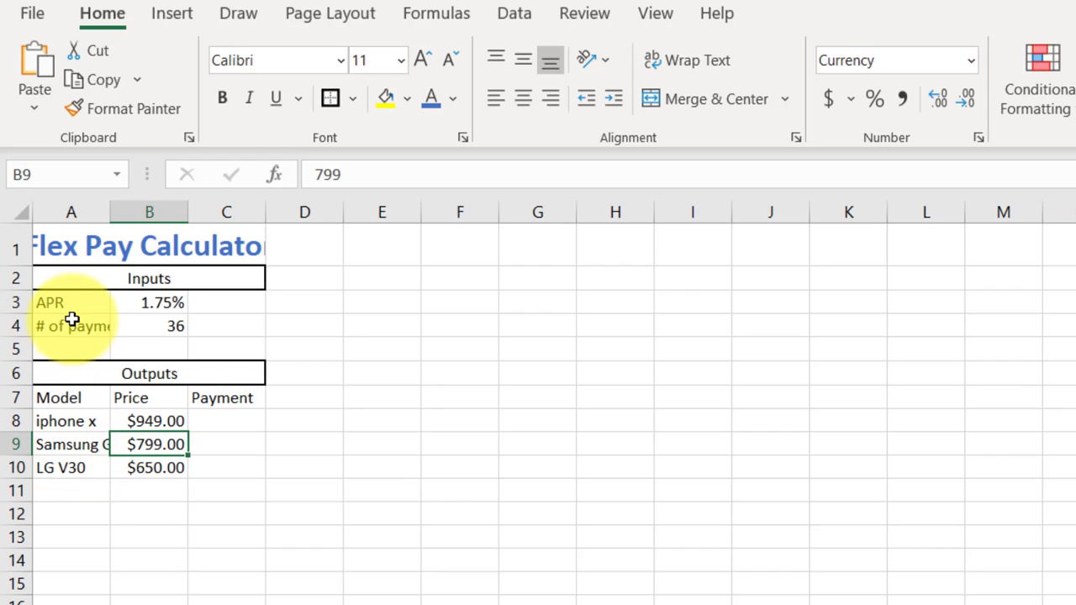
- Examine column A and the merged Inputs and Outputs headings that extend across columns A to C
{"action": "left_click", "coordinate": [89, 212]}
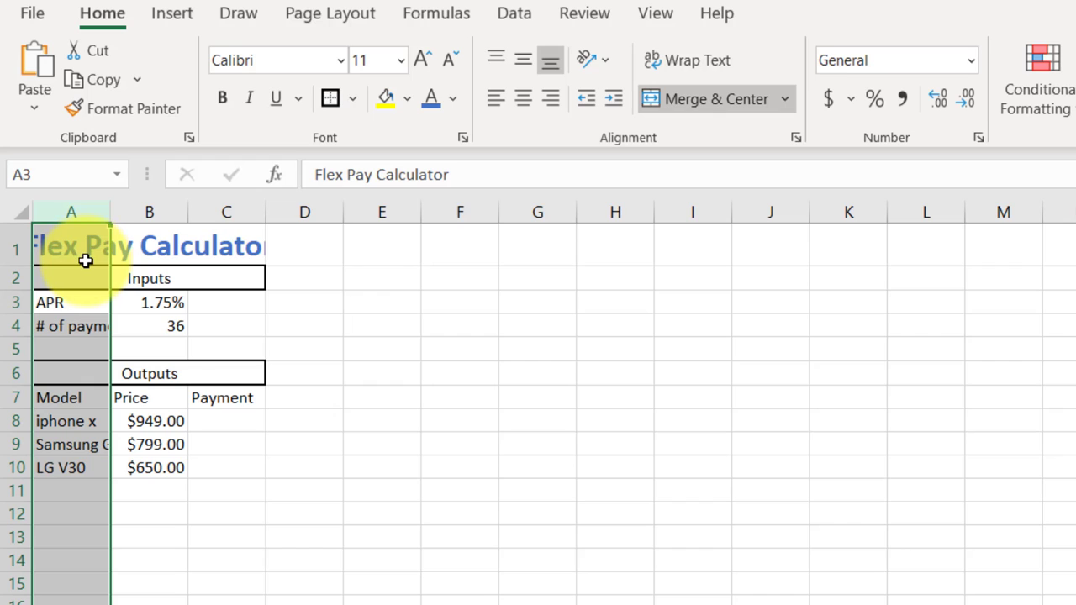
{"action": "left_click", "coordinate": [466, 320]}
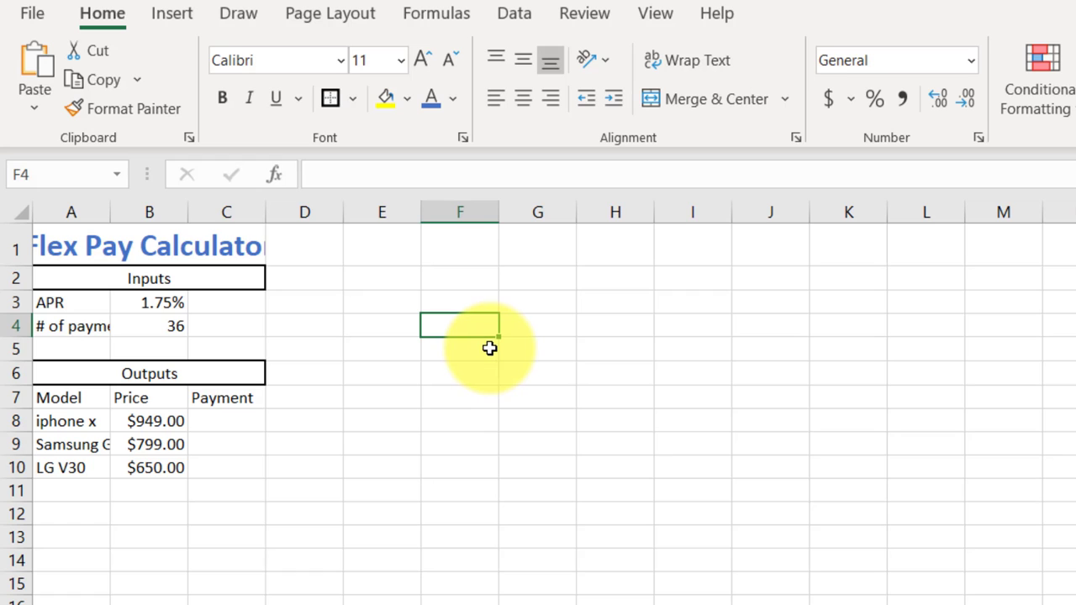
{"action": "left_click", "coordinate": [178, 283]}
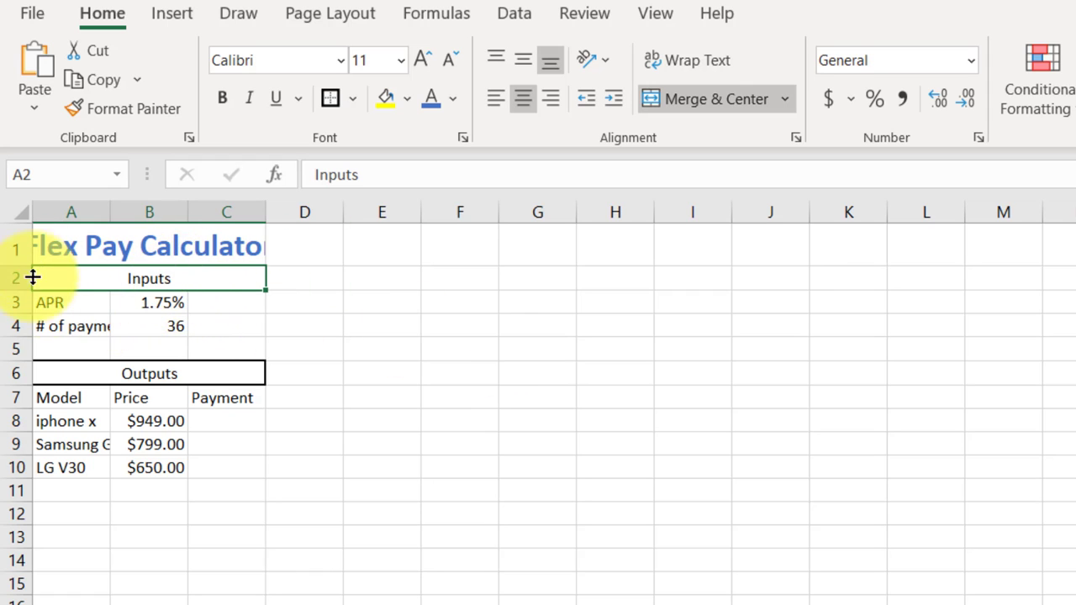
{"action": "left_click", "coordinate": [450, 312]}
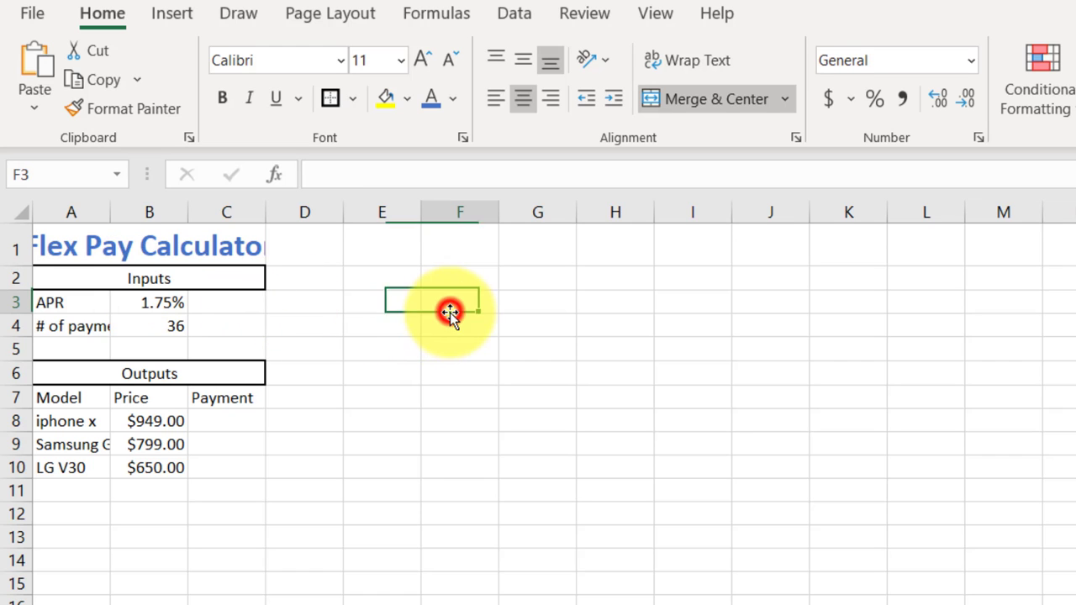
{"action": "left_click", "coordinate": [164, 376]}
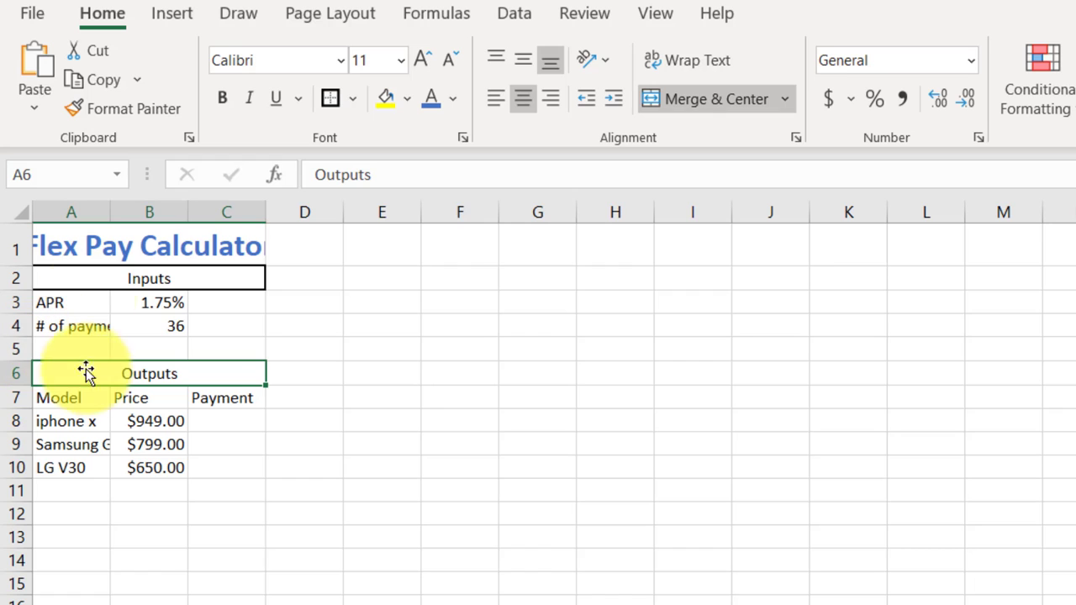
{"action": "left_click", "coordinate": [399, 383]}
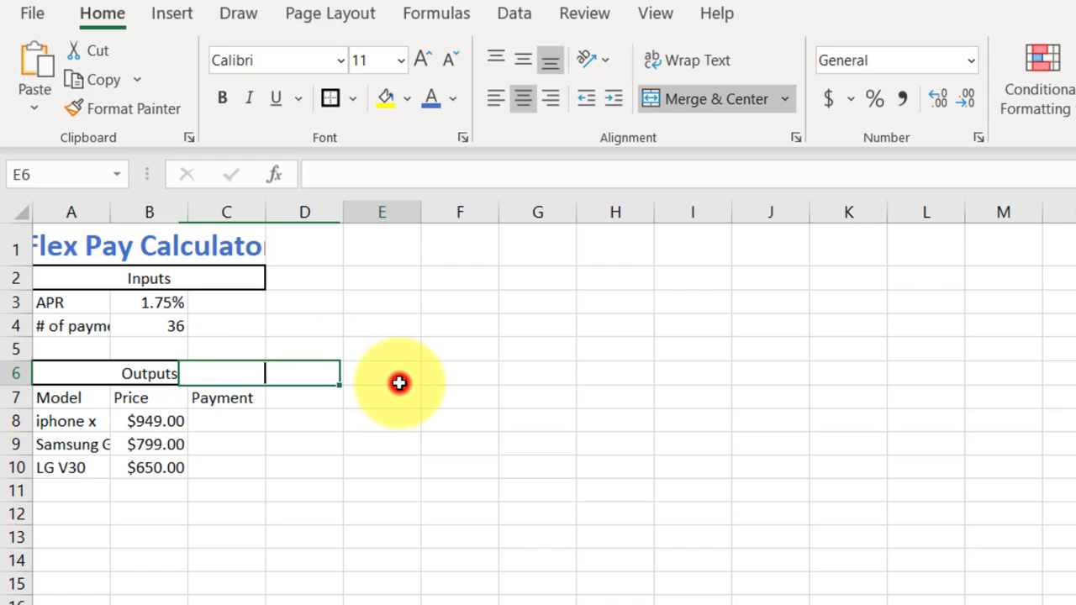
{"action": "left_click", "coordinate": [85, 213]}
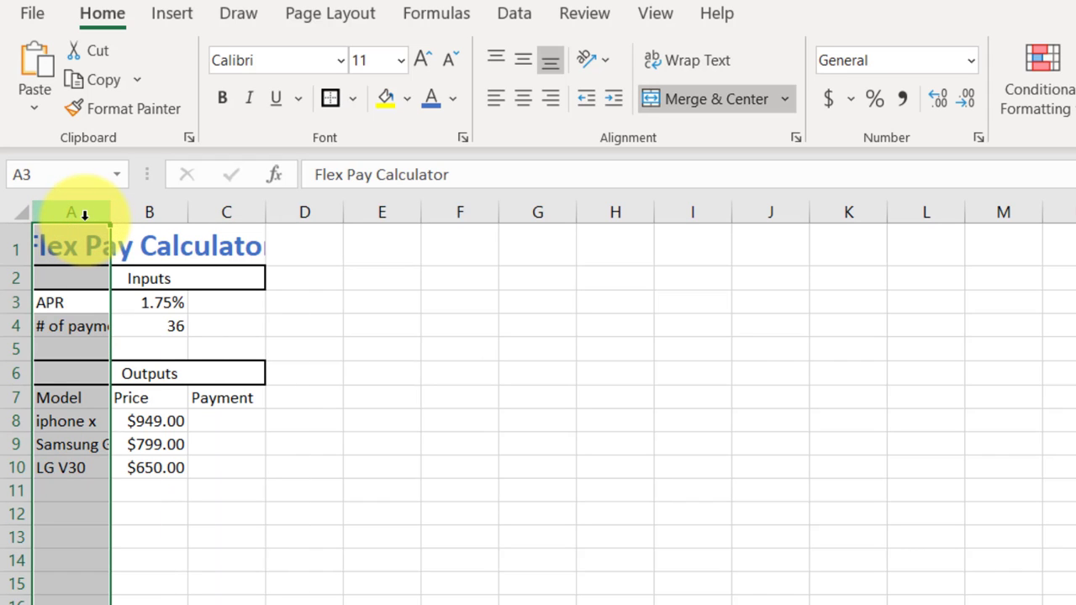
{"action": "left_click", "coordinate": [420, 333]}
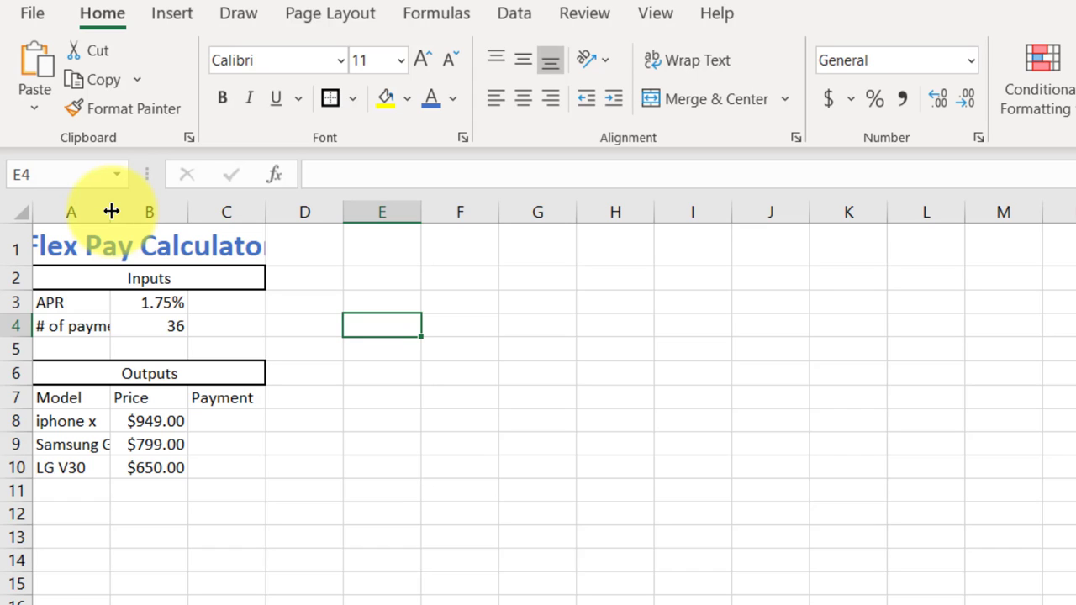
- AutoFit the width of column A to its contents so that all its text is displayed
{"action": "left_click_drag", "start_coordinate": [111, 211], "coordinate": [514, 202]}
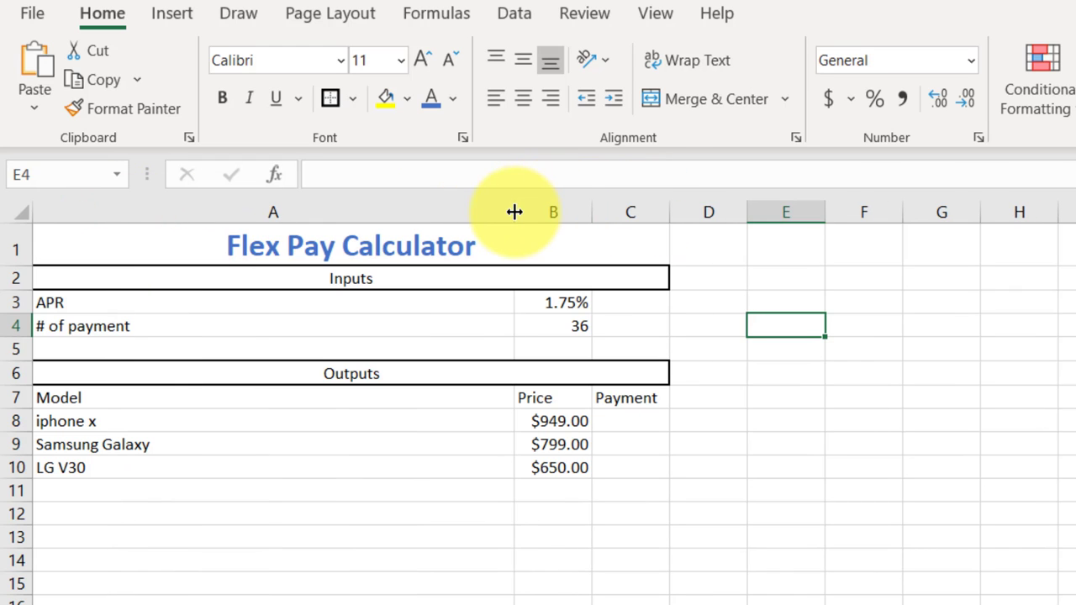
{"action": "left_click_drag", "start_coordinate": [514, 211], "coordinate": [84, 210]}
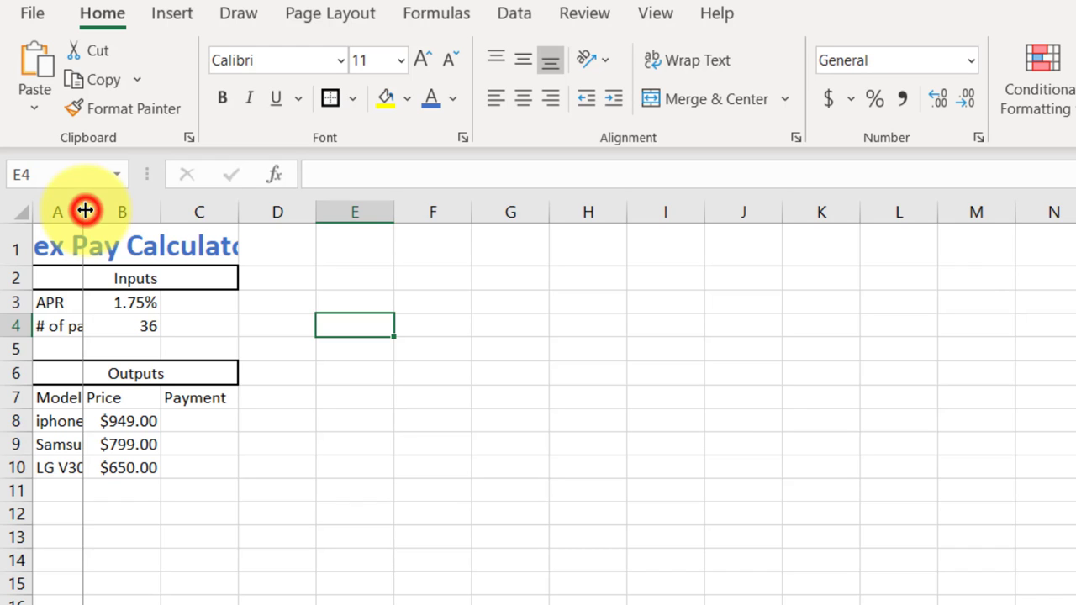
{"action": "left_click", "coordinate": [85, 210]}
{"action": "double_click", "coordinate": [85, 210]}
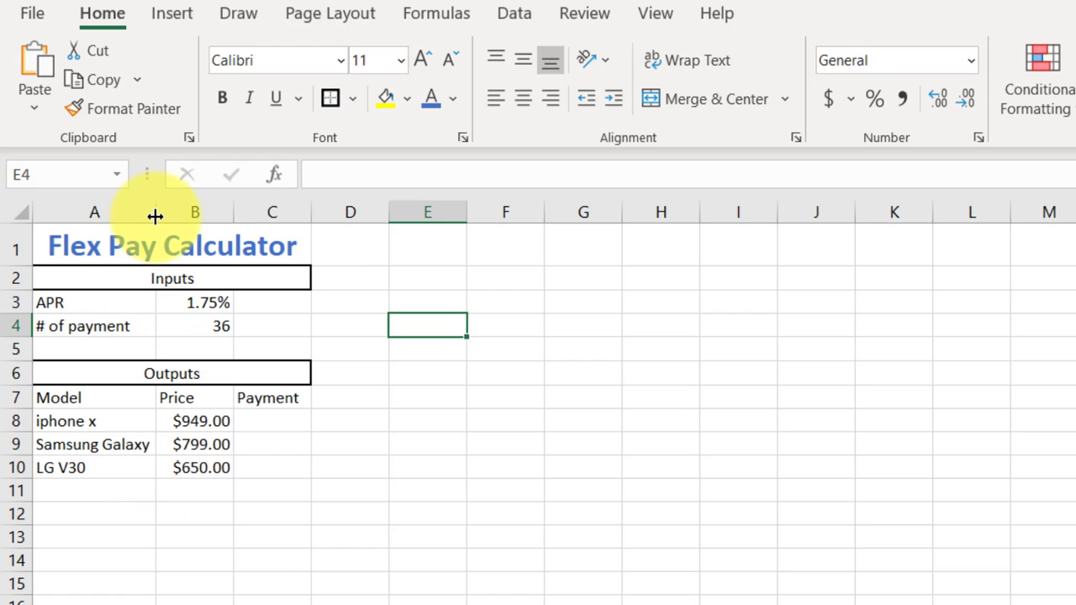
{"action": "left_click_drag", "start_coordinate": [155, 212], "coordinate": [738, 212]}
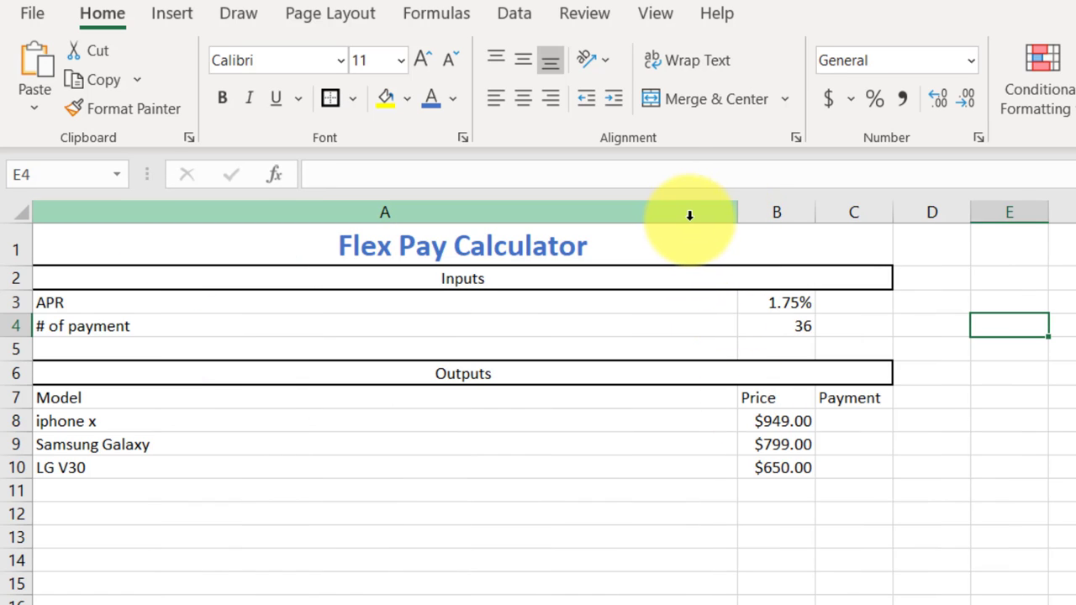
{"action": "double_click", "coordinate": [739, 211]}
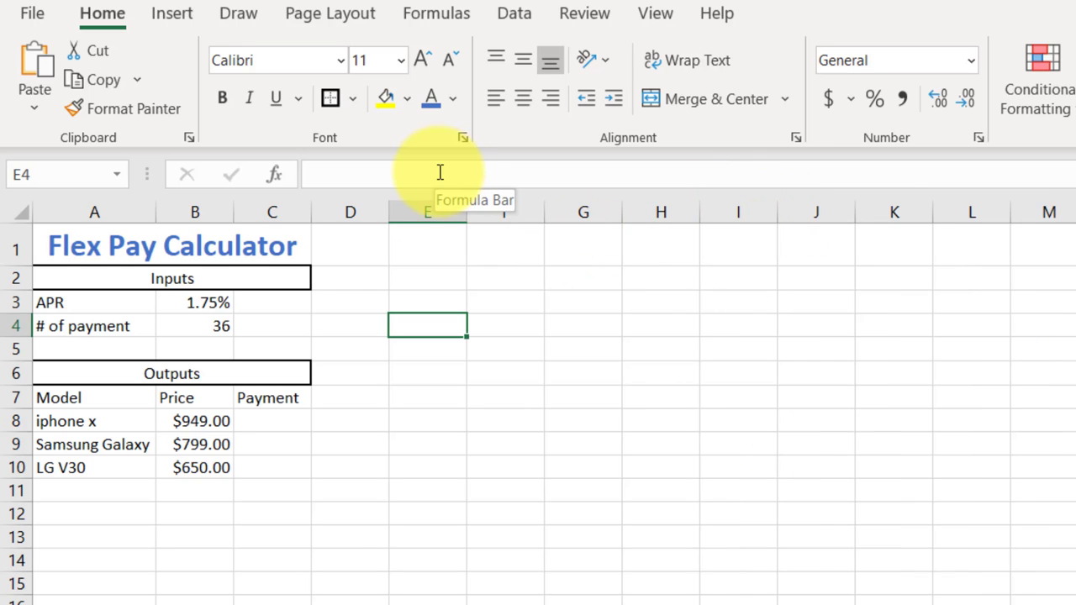
{"action": "left_click", "coordinate": [124, 450]}
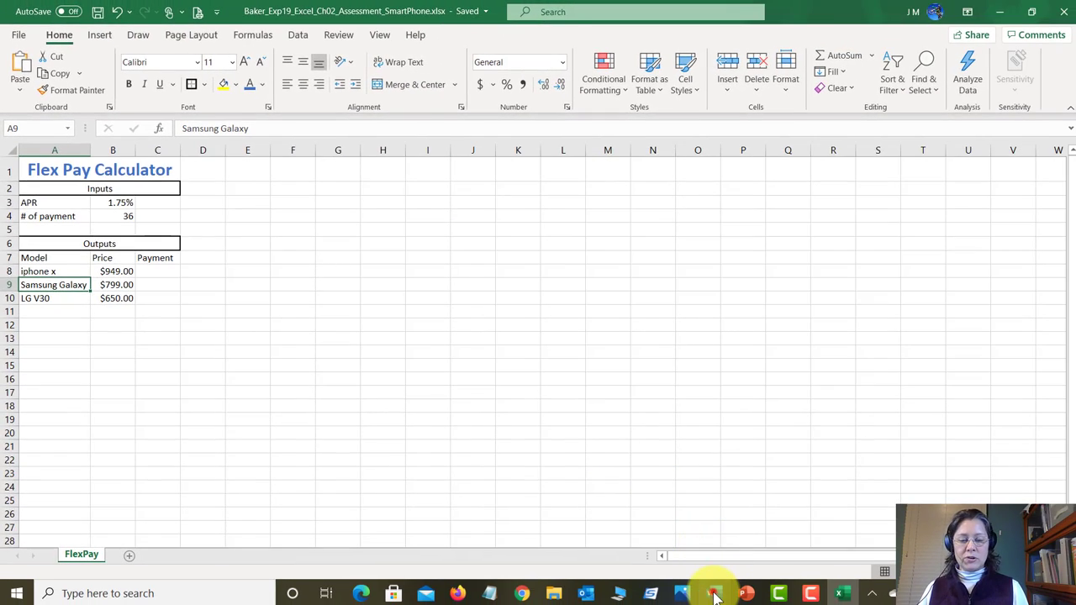
- Switch to the Word instructions and read step 9 about the PMT function in C8, its cell references, and copying it through C10
{"action": "left_click", "coordinate": [715, 593]}
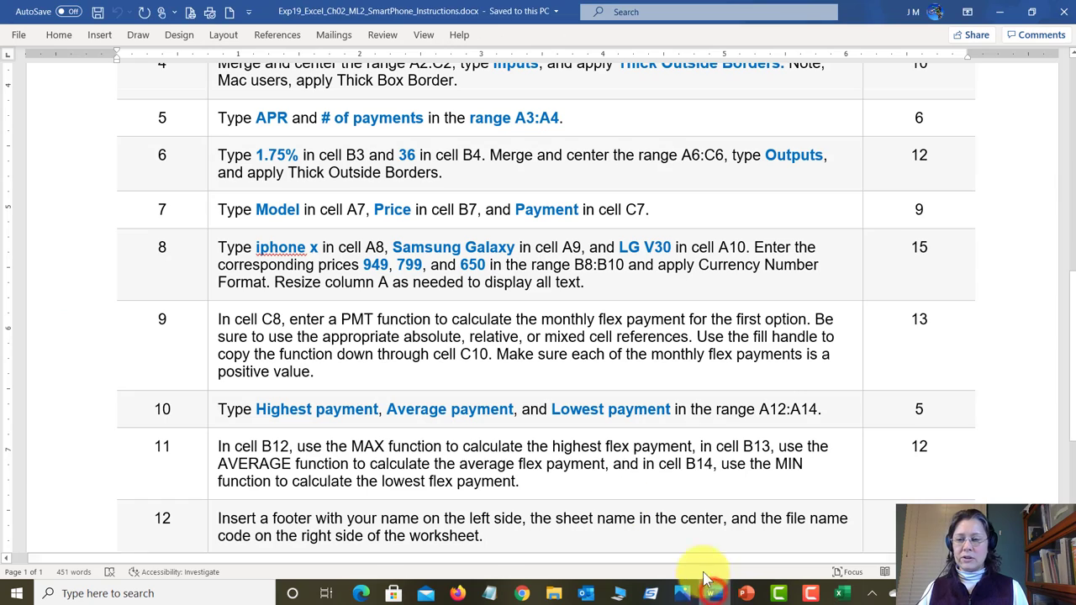
{"action": "scroll", "coordinate": [456, 384], "scroll_direction": "down", "scroll_amount": 3}
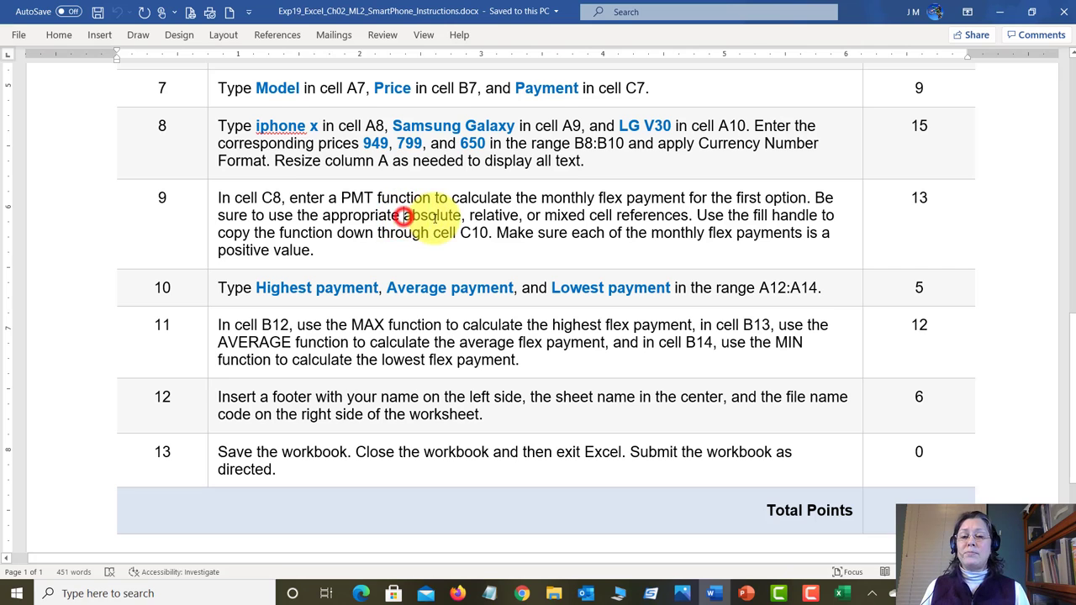
{"action": "left_click_drag", "start_coordinate": [404, 216], "coordinate": [465, 216]}
{"action": "double_click", "coordinate": [509, 215]}
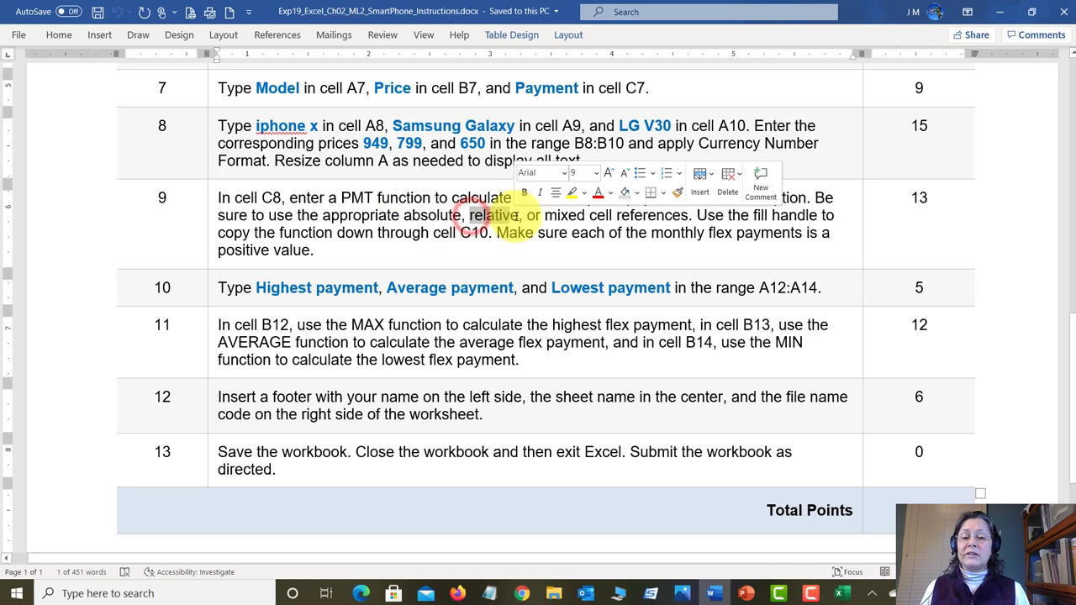
{"action": "left_click_drag", "start_coordinate": [544, 216], "coordinate": [691, 216]}
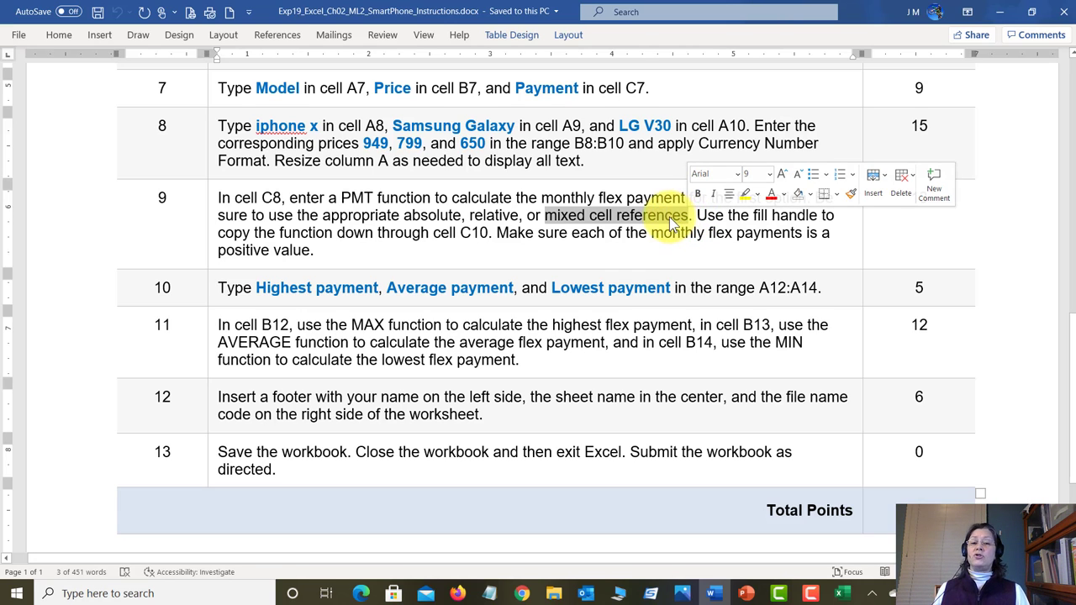
{"action": "left_click", "coordinate": [422, 215]}
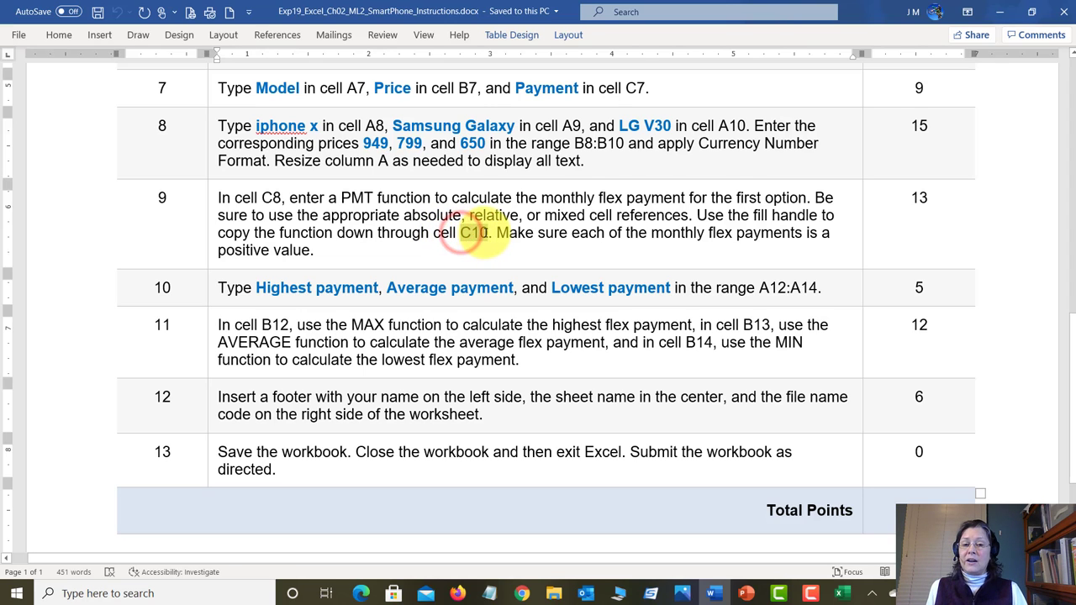
{"action": "double_click", "coordinate": [469, 233]}
{"action": "left_click", "coordinate": [728, 245]}
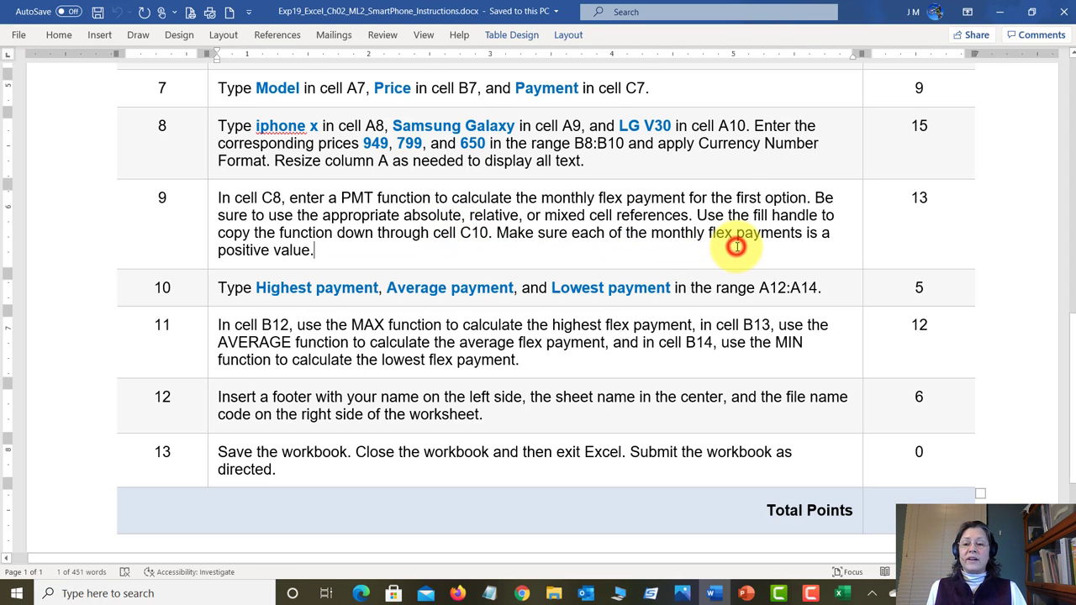
{"action": "left_click", "coordinate": [496, 233]}
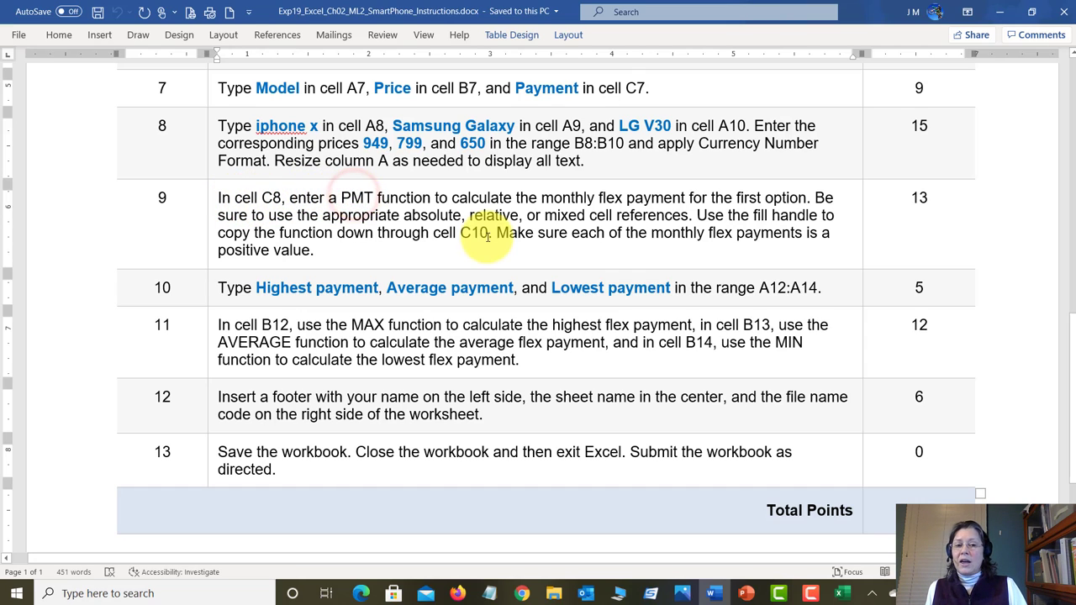
{"action": "left_click_drag", "start_coordinate": [812, 197], "coordinate": [221, 195]}
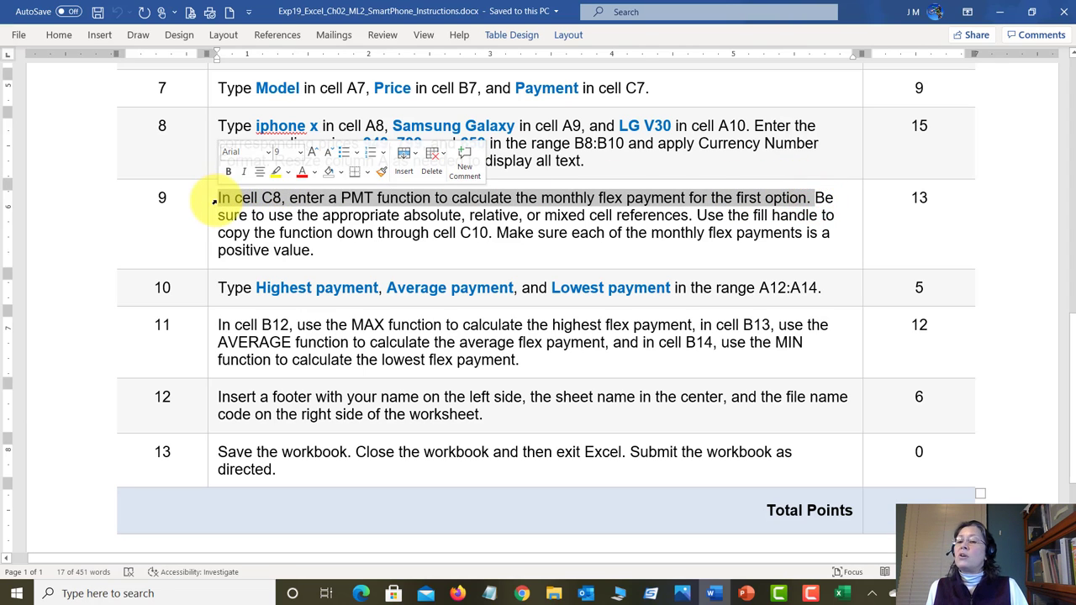
{"action": "left_click", "coordinate": [280, 200]}
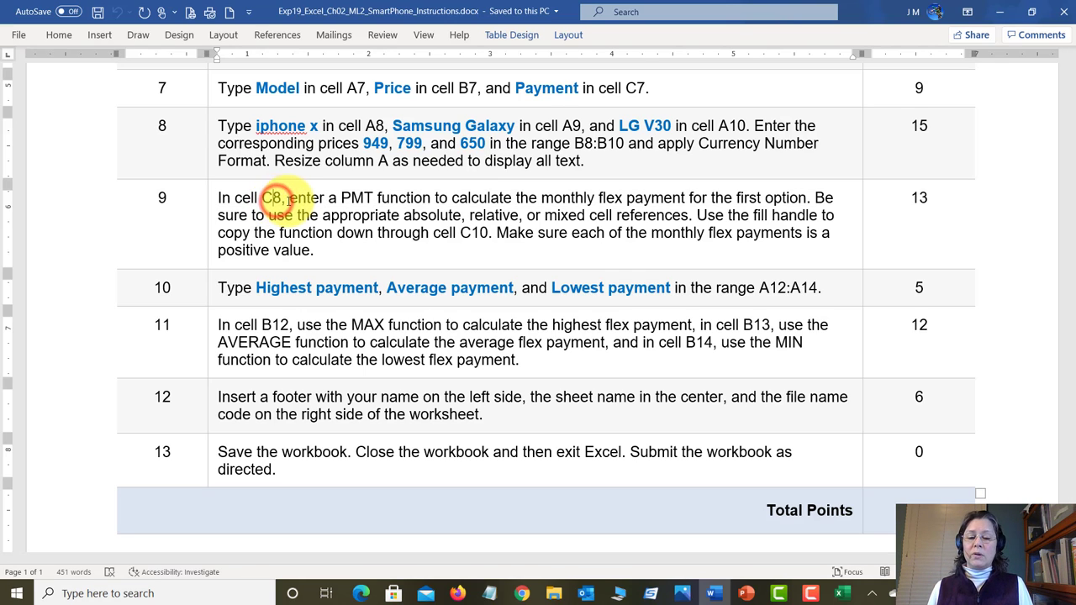
- Return to Excel, start inserting a function in cell C8, and place the Insert Function dialog beside the price data
{"action": "left_click", "coordinate": [839, 594]}
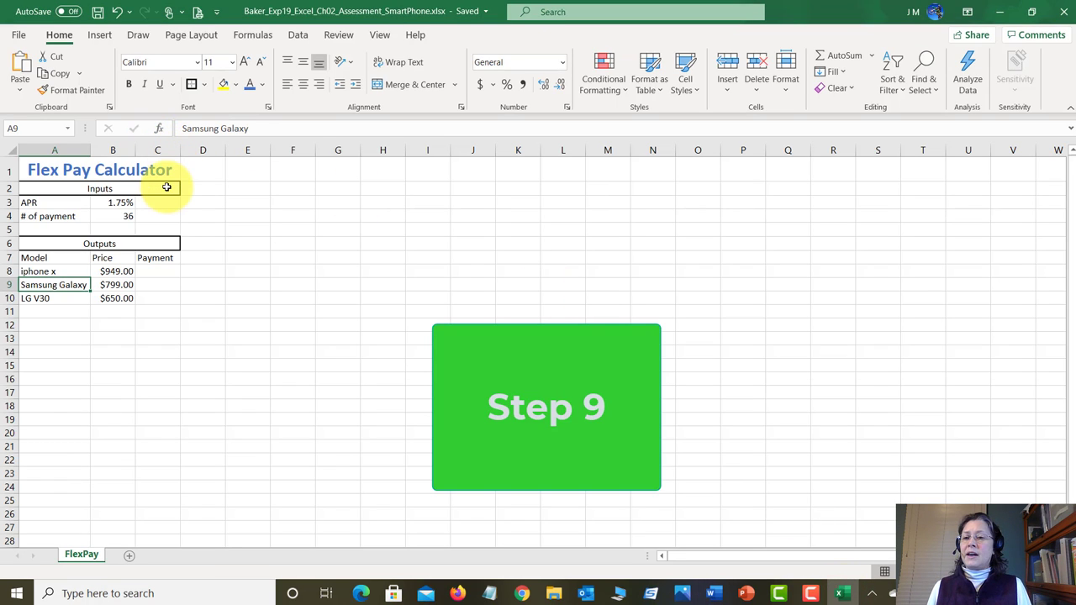
{"action": "left_click", "coordinate": [162, 269]}
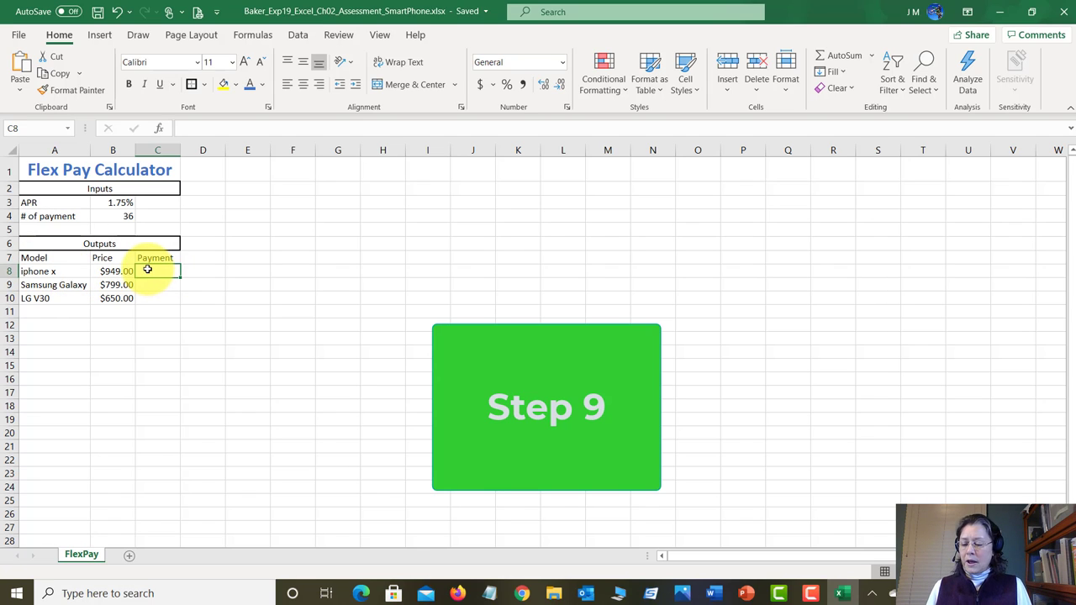
{"action": "scroll", "coordinate": [151, 273], "scroll_direction": "up", "scroll_amount": 5}
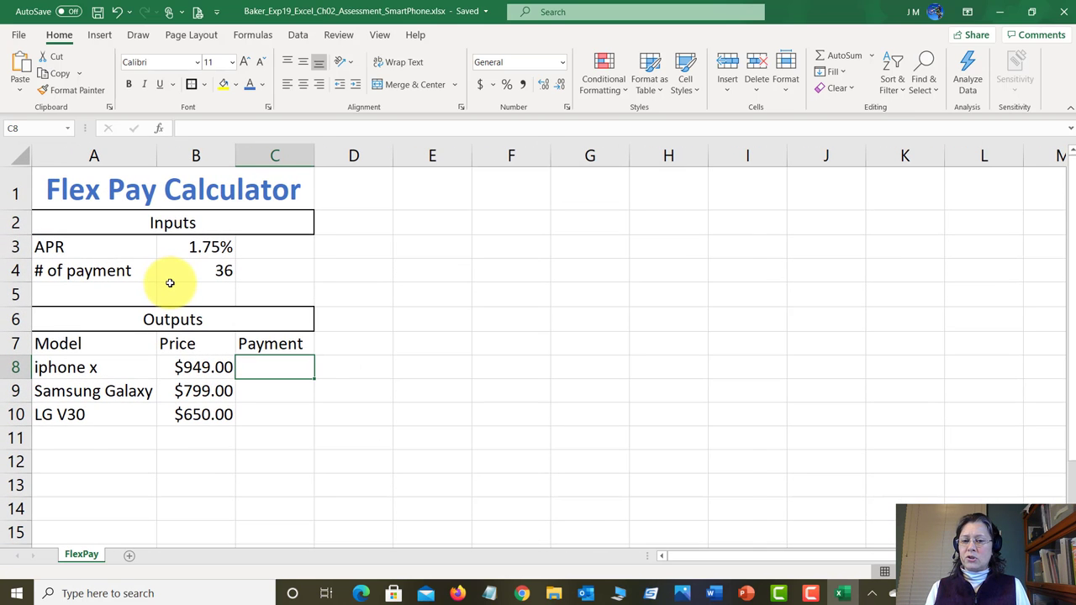
{"action": "scroll", "coordinate": [170, 283], "scroll_direction": "up", "scroll_amount": 3}
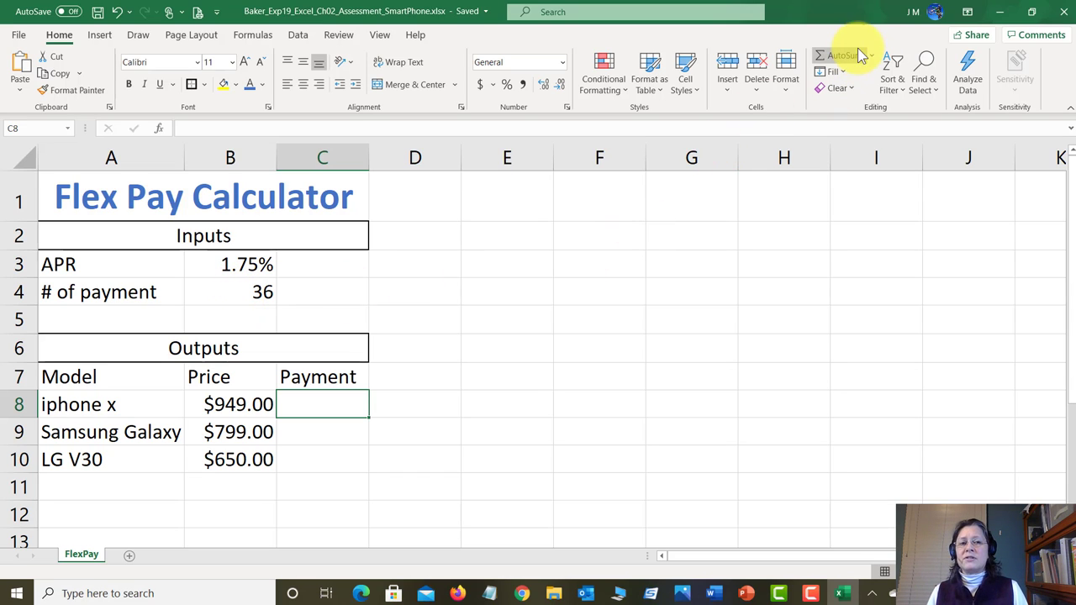
{"action": "left_click", "coordinate": [158, 131]}
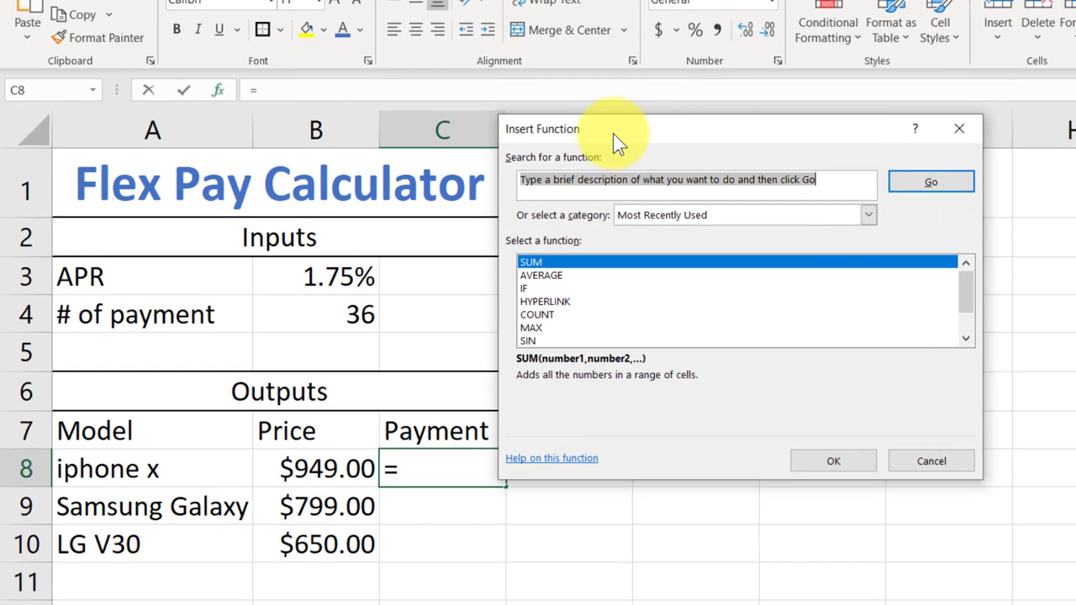
{"action": "left_click_drag", "start_coordinate": [613, 133], "coordinate": [615, 137]}
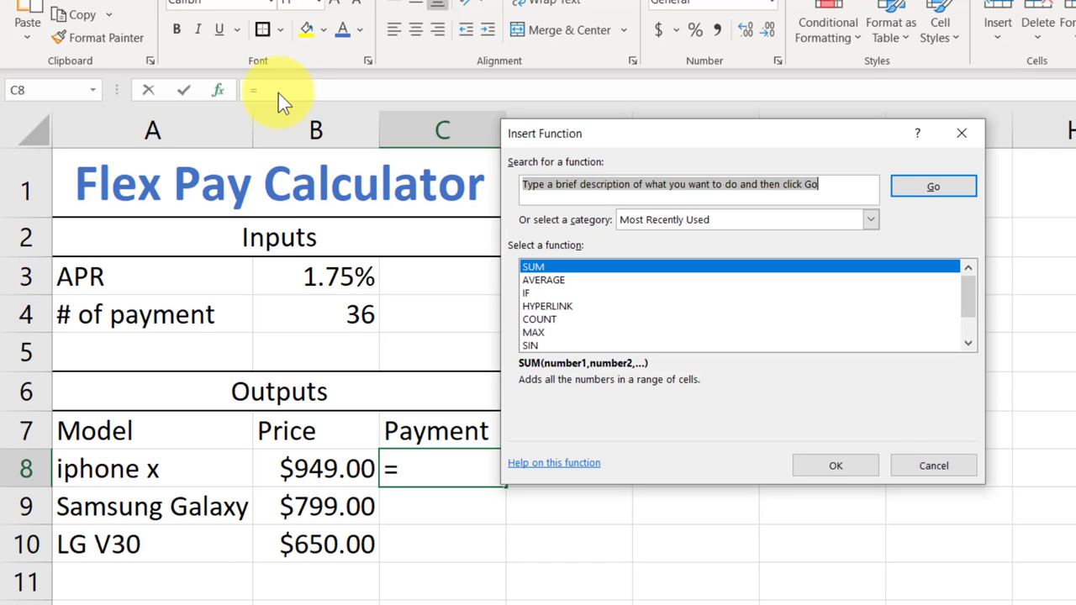
{"action": "left_click_drag", "start_coordinate": [636, 139], "coordinate": [594, 126]}
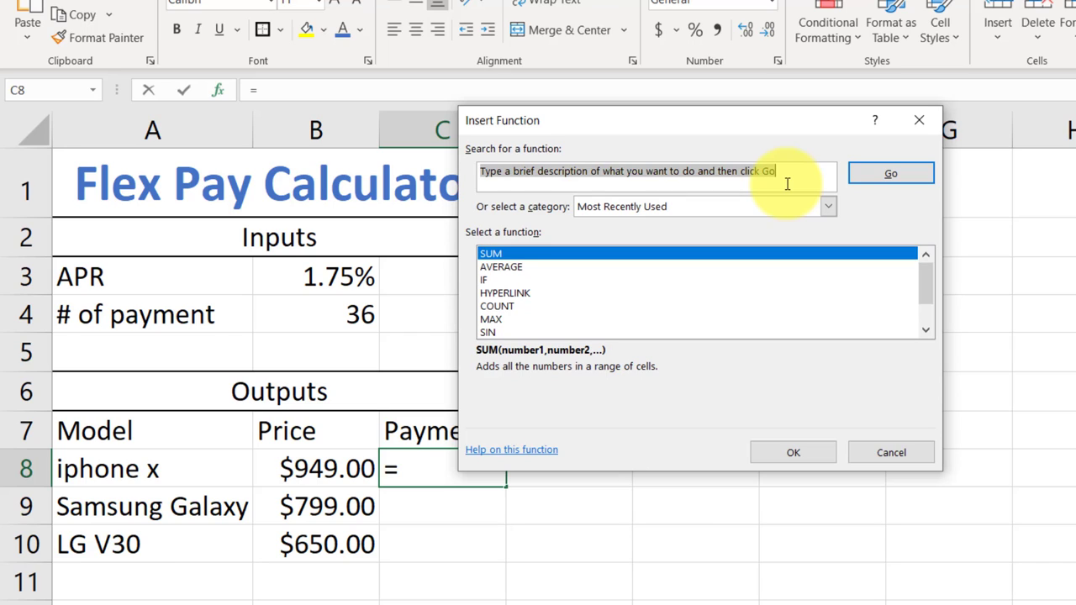
- Search the functions for "payment", browse the Financial category, and repeat the "payment" search
{"action": "type", "text": "pay"}
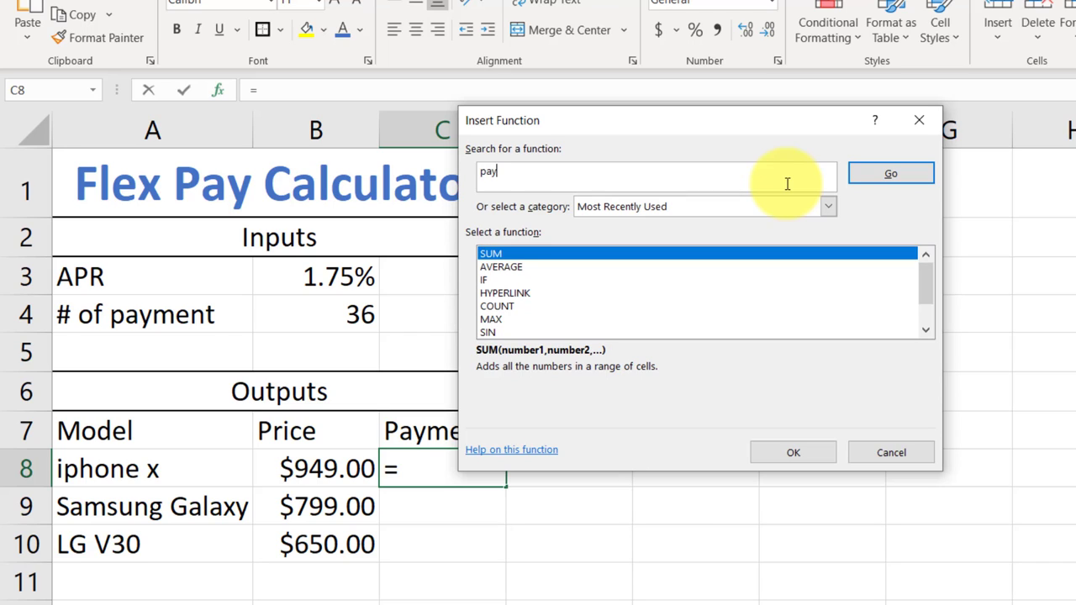
{"action": "type", "text": "ment"}
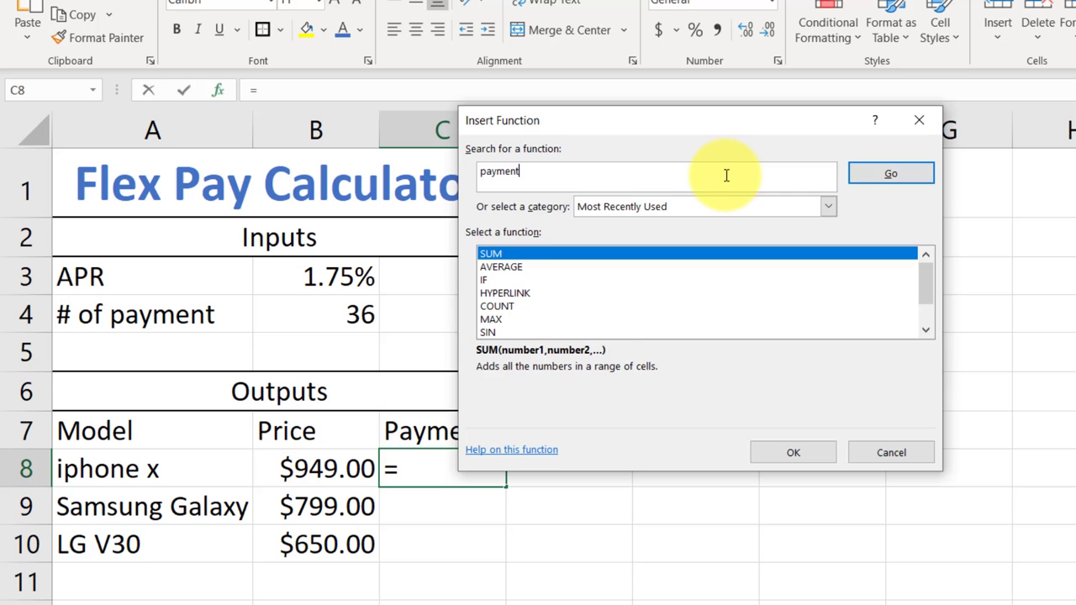
{"action": "key", "text": "Return"}
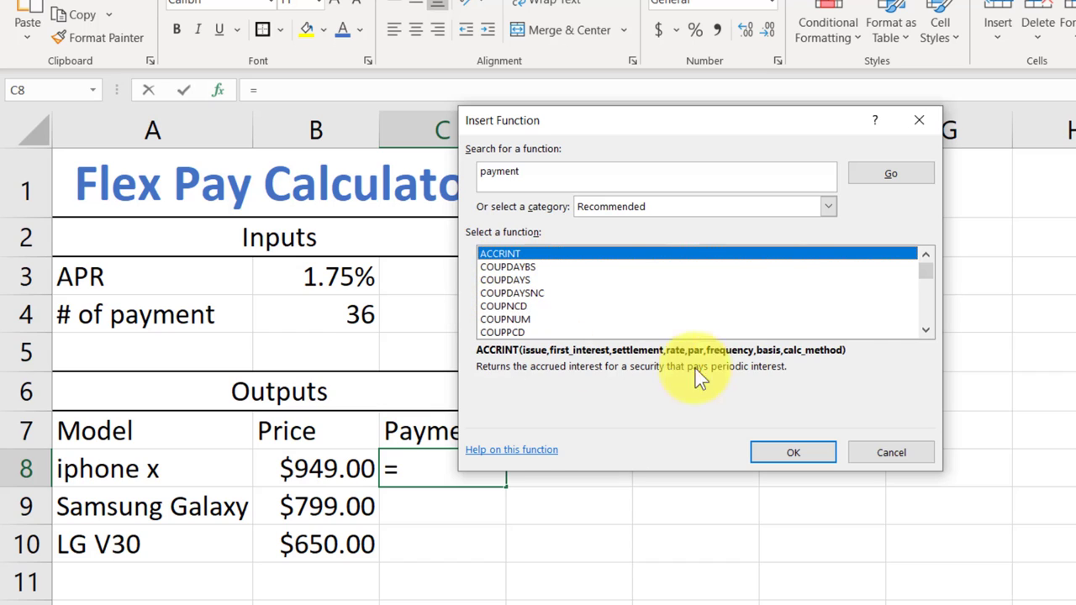
{"action": "mouse_move", "coordinate": [926, 270]}
{"action": "left_mouse_down"}
{"action": "mouse_move", "coordinate": [926, 315]}
{"action": "mouse_move", "coordinate": [919, 258]}
{"action": "left_mouse_up"}
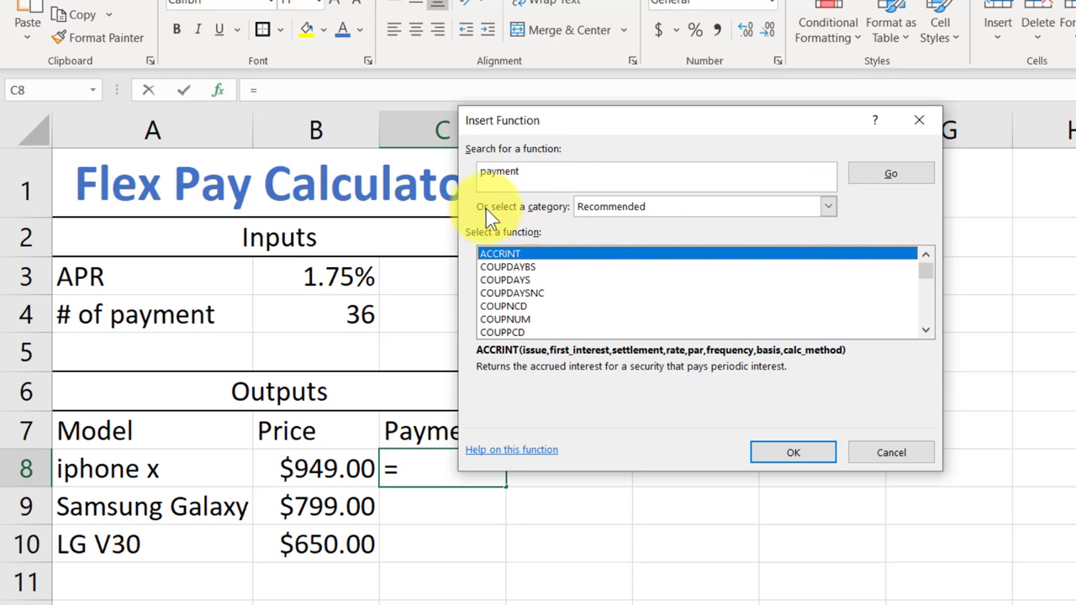
{"action": "left_click", "coordinate": [831, 208]}
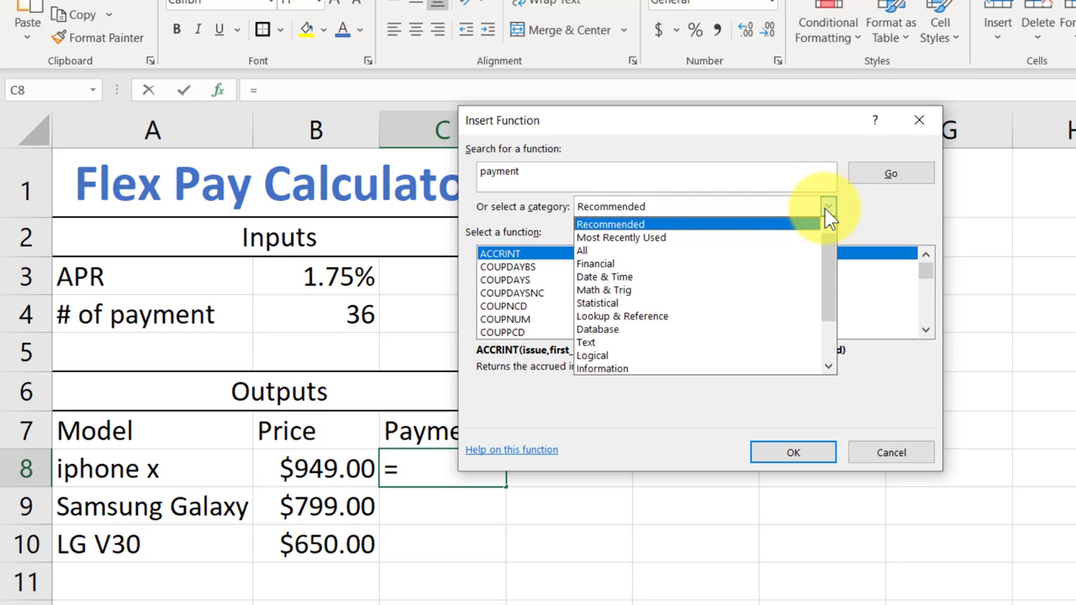
{"action": "left_click", "coordinate": [586, 265]}
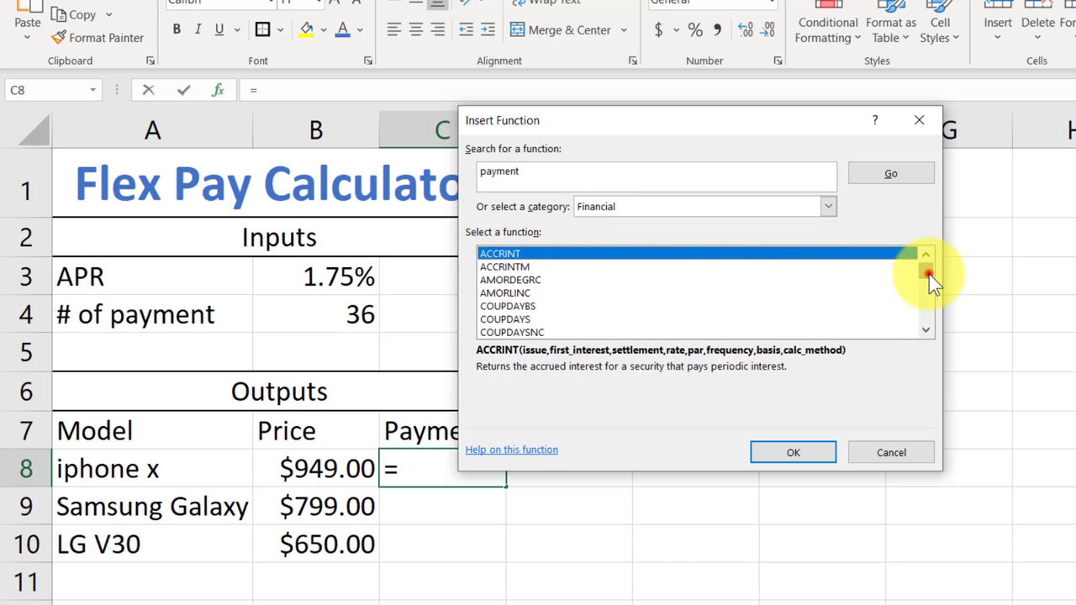
{"action": "mouse_move", "coordinate": [929, 274]}
{"action": "left_mouse_down"}
{"action": "mouse_move", "coordinate": [927, 296]}
{"action": "mouse_move", "coordinate": [926, 269]}
{"action": "left_mouse_up"}
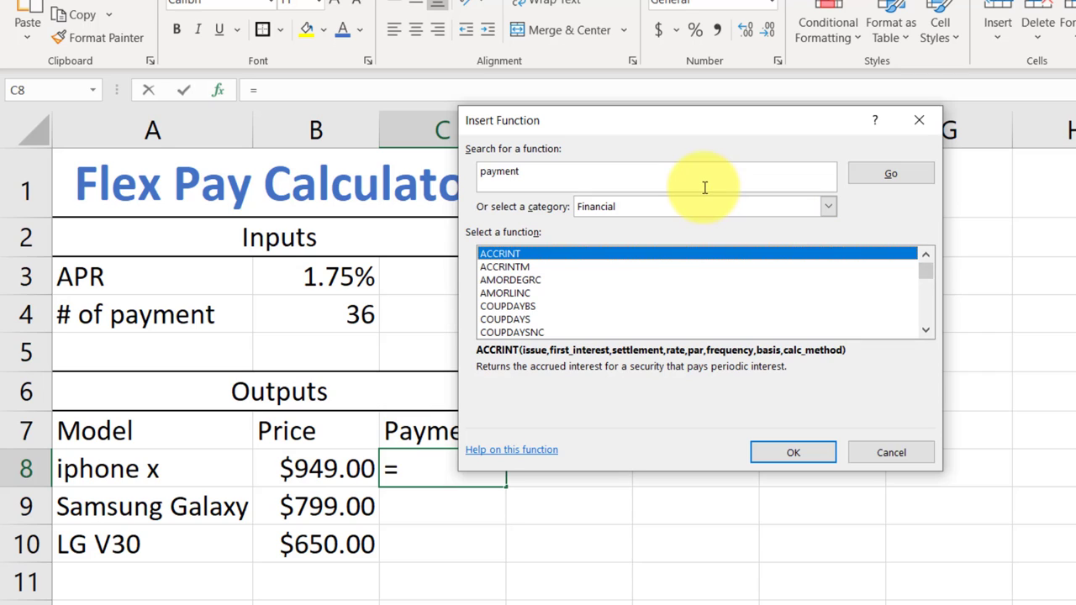
{"action": "left_click", "coordinate": [892, 174]}
- Try searching the functions for "monthly payment" instead
{"action": "left_click", "coordinate": [565, 172]}
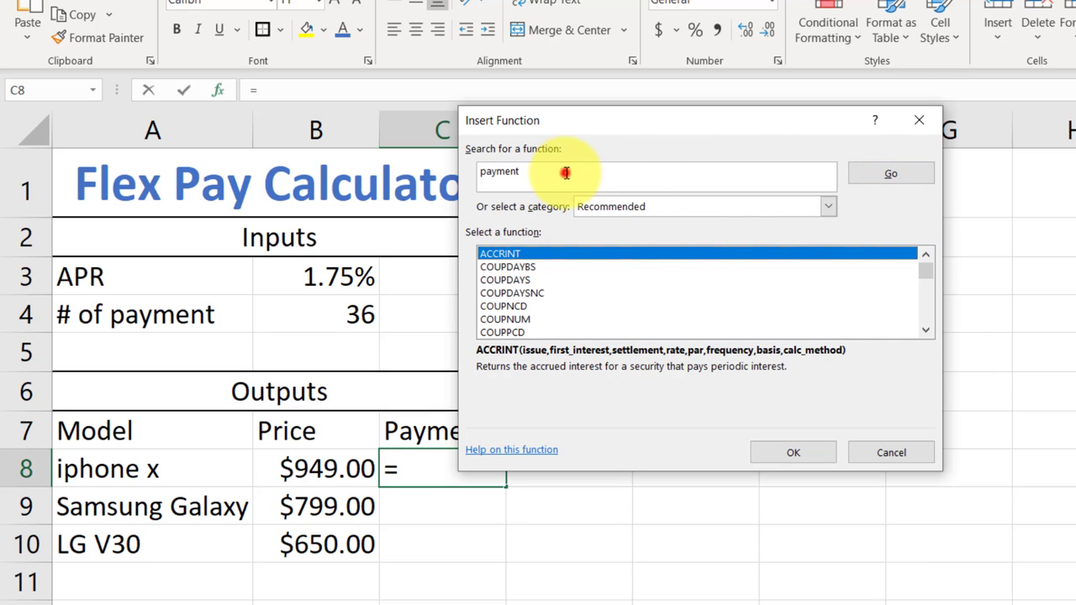
{"action": "type", "text": "month"}
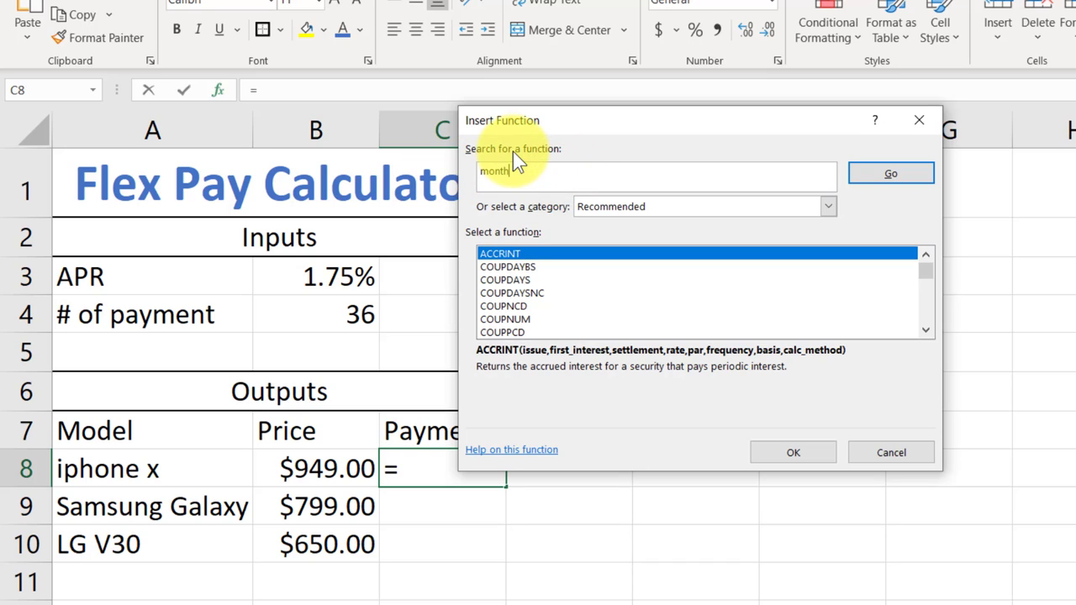
{"action": "type", "text": "ly payment"}
{"action": "key", "text": "Return"}
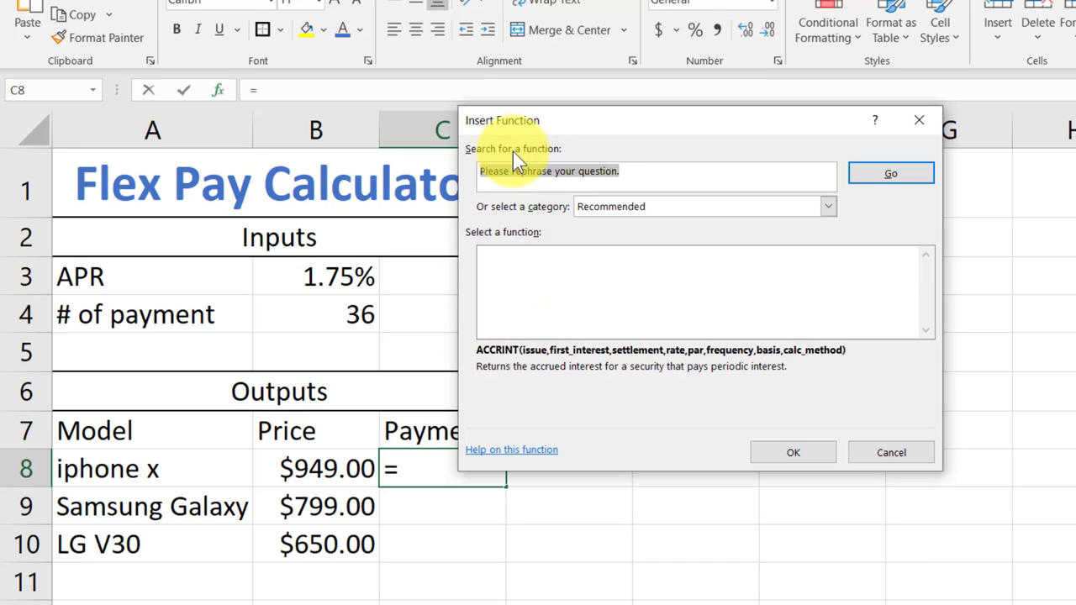
- Search the functions for "amount of payment"
{"action": "left_click", "coordinate": [639, 172]}
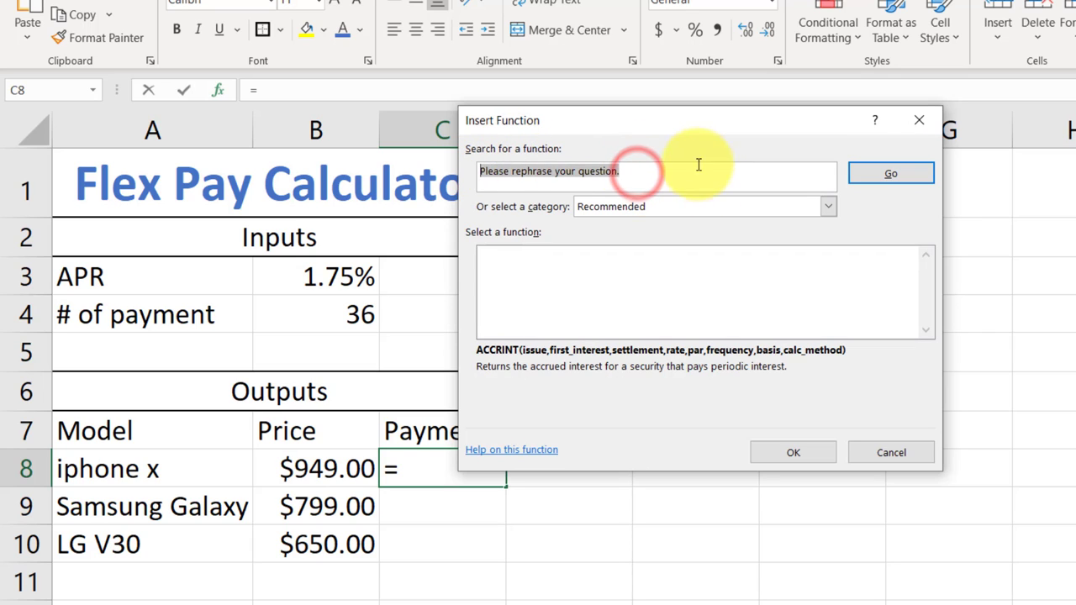
{"action": "type", "text": "amo"}
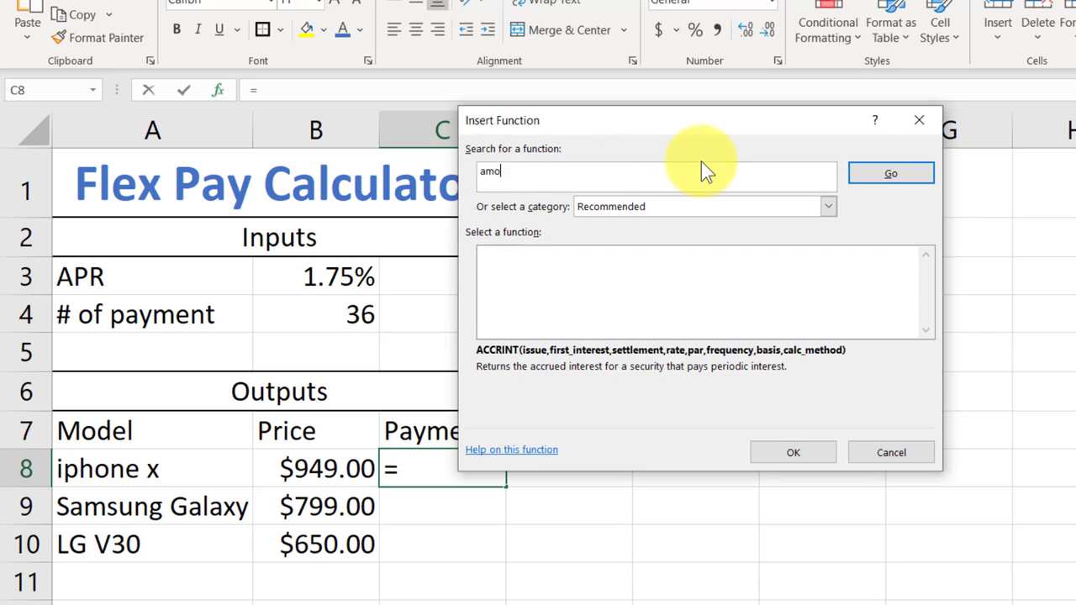
{"action": "type", "text": "unt of payment"}
{"action": "key", "text": "Return"}
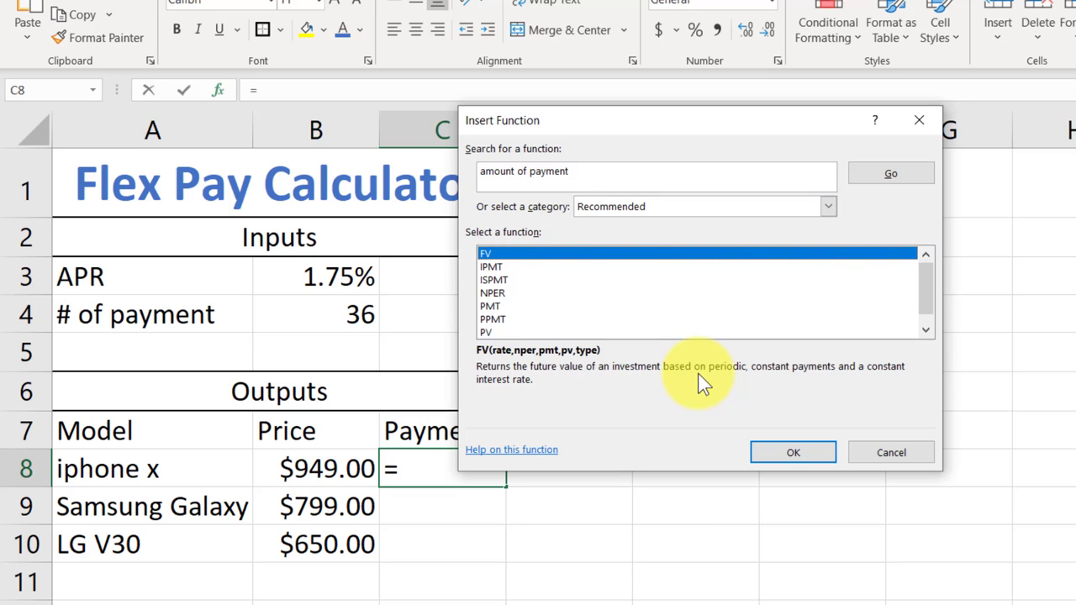
- Review the IPMT, ISPMT and NPER descriptions, and choose PMT as the function for cell C8
{"action": "left_click", "coordinate": [492, 268]}
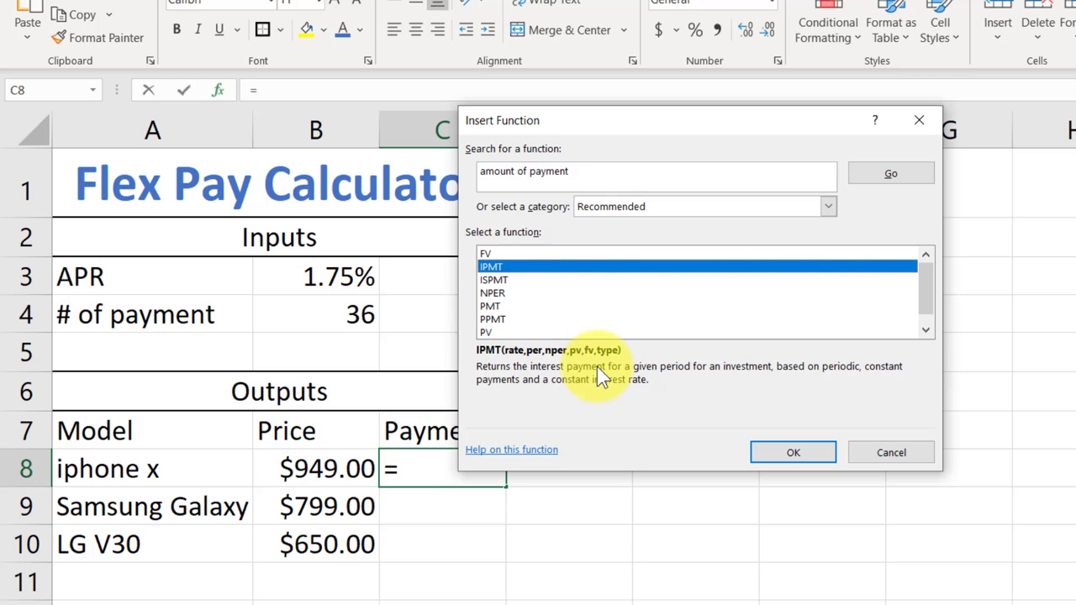
{"action": "left_click", "coordinate": [513, 281]}
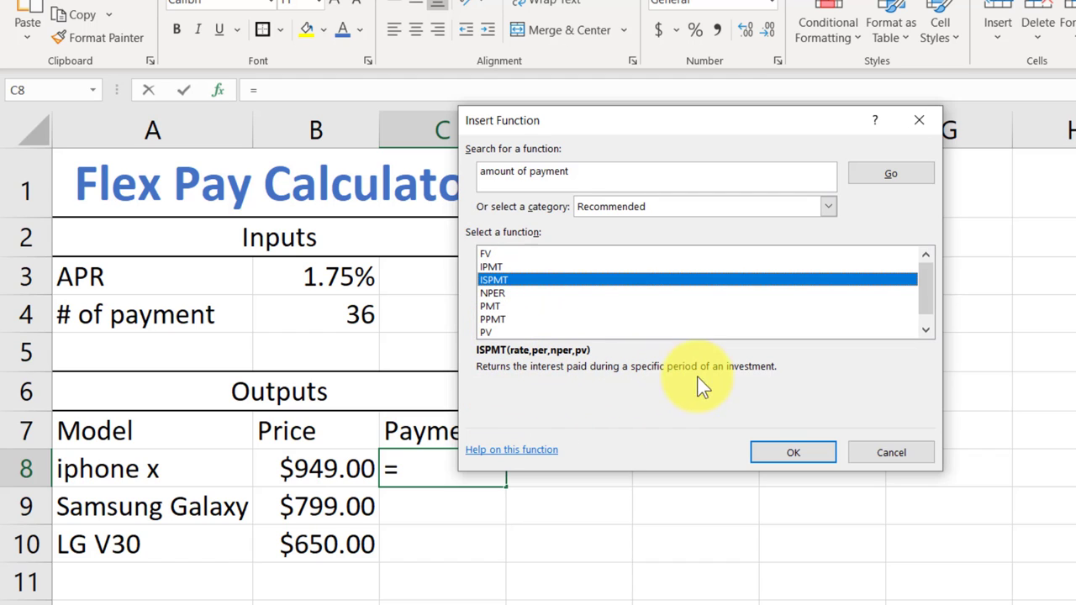
{"action": "left_click", "coordinate": [513, 292]}
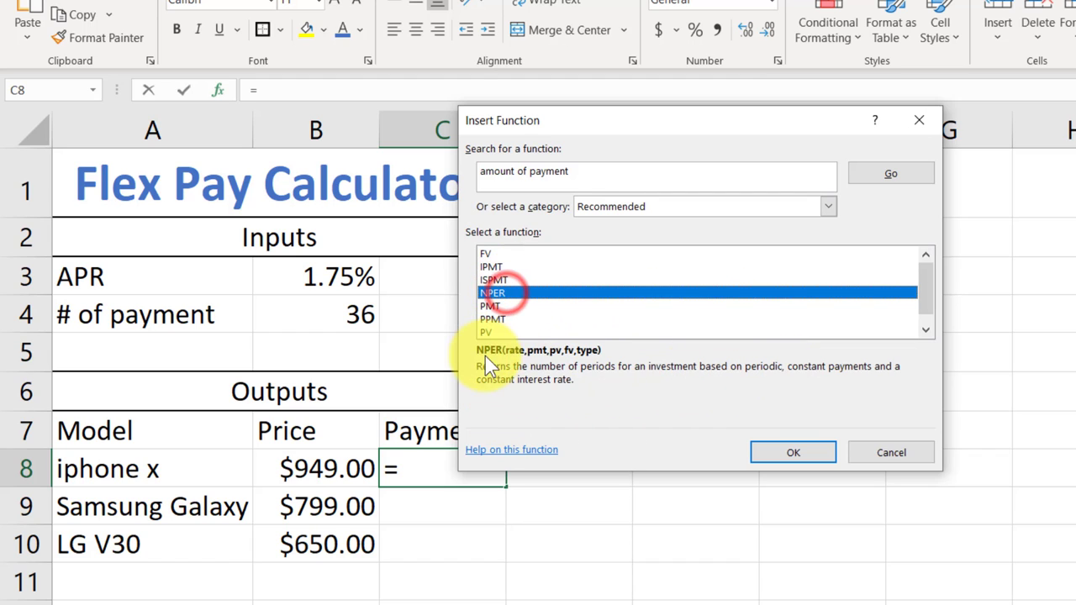
{"action": "left_click", "coordinate": [514, 307]}
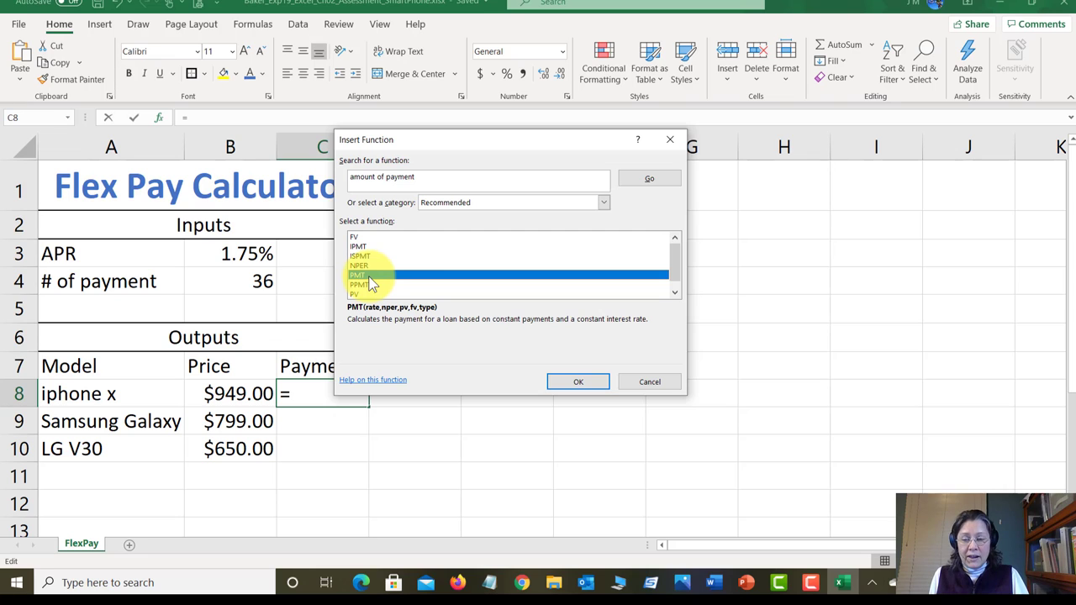
{"action": "left_click", "coordinate": [369, 281]}
{"action": "double_click", "coordinate": [369, 281]}
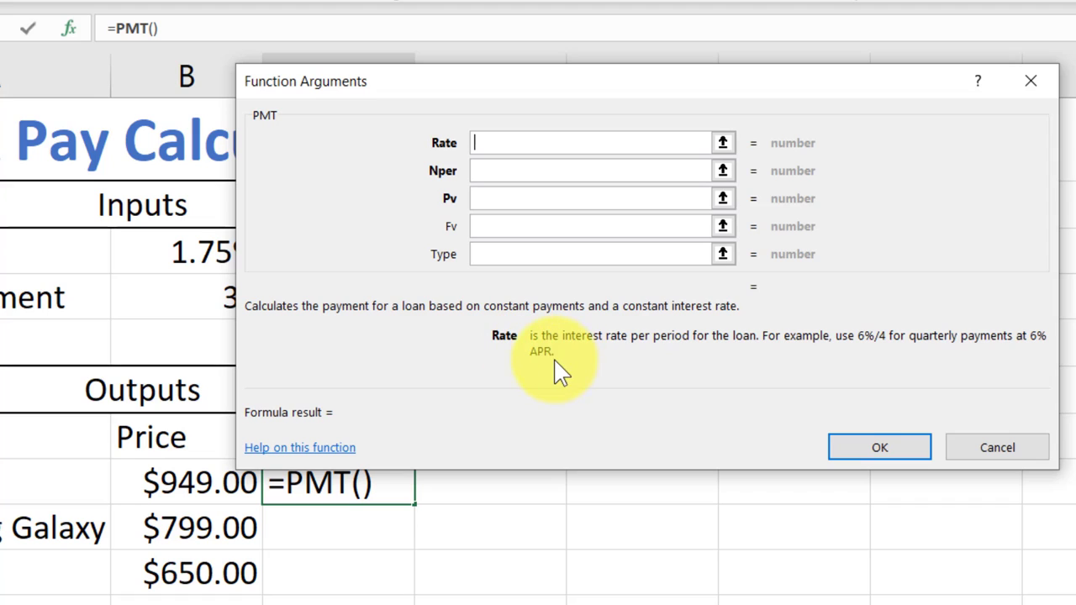
- Place the Function Arguments dialog clear of the column B values and set the PMT Rate argument to B3/12
{"action": "left_click", "coordinate": [446, 91]}
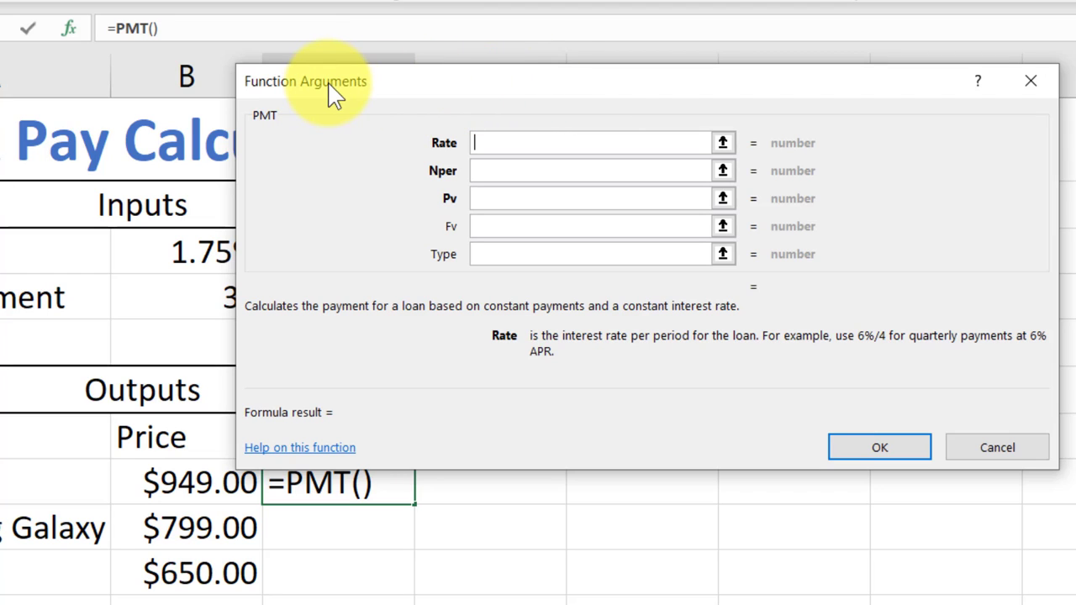
{"action": "left_click", "coordinate": [445, 85]}
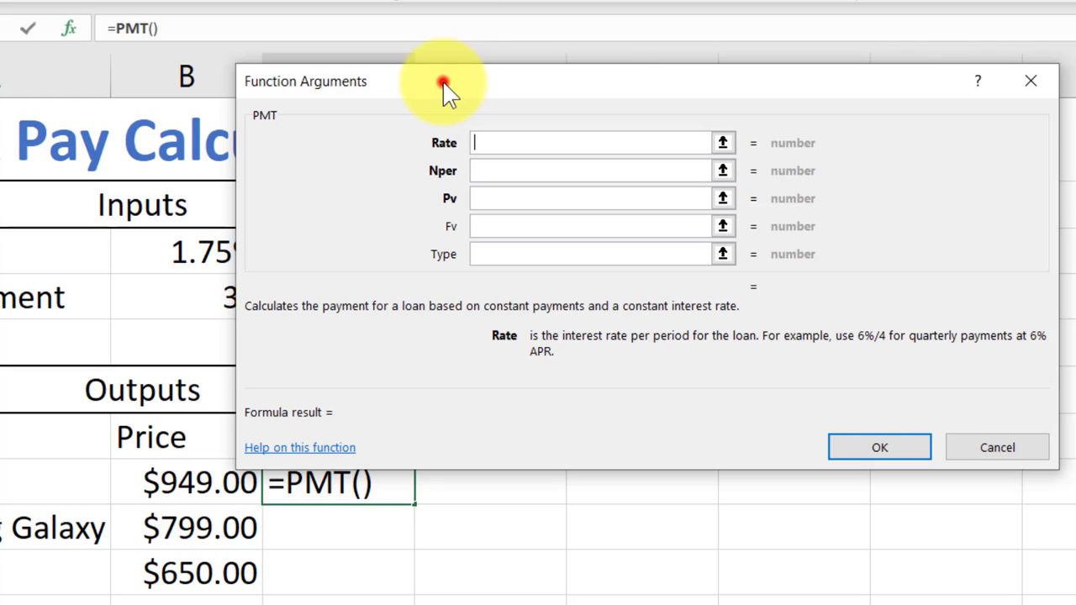
{"action": "left_click_drag", "start_coordinate": [444, 85], "coordinate": [547, 48]}
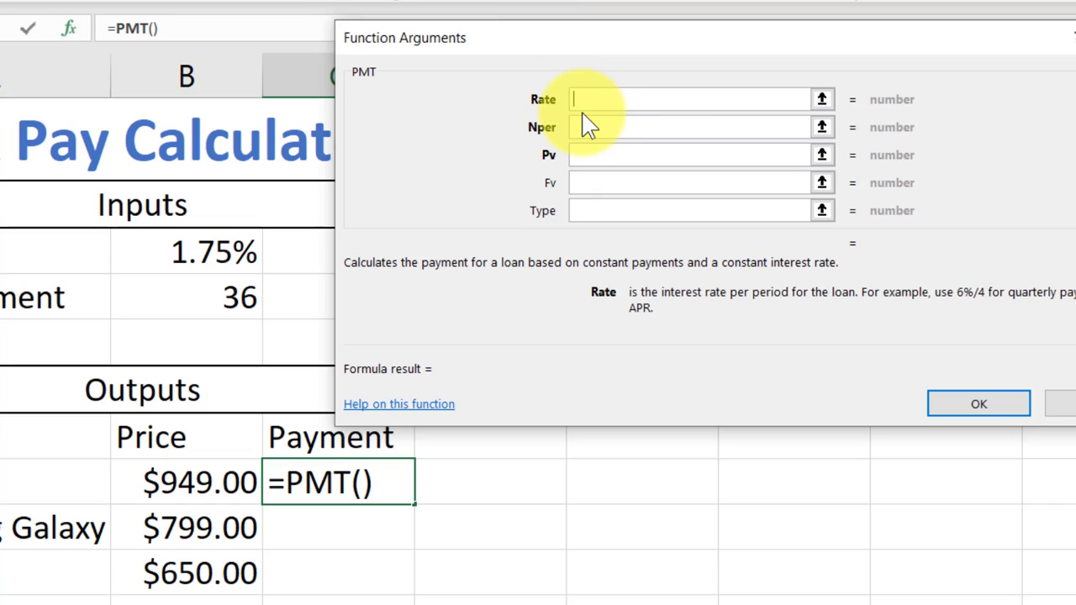
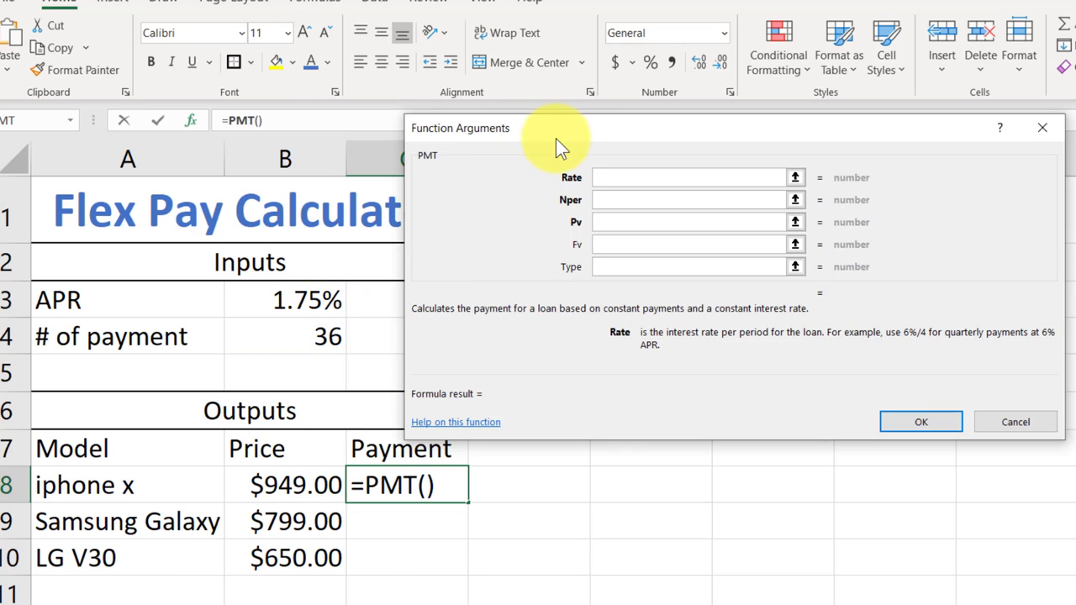
{"action": "left_click_drag", "start_coordinate": [562, 134], "coordinate": [547, 146]}
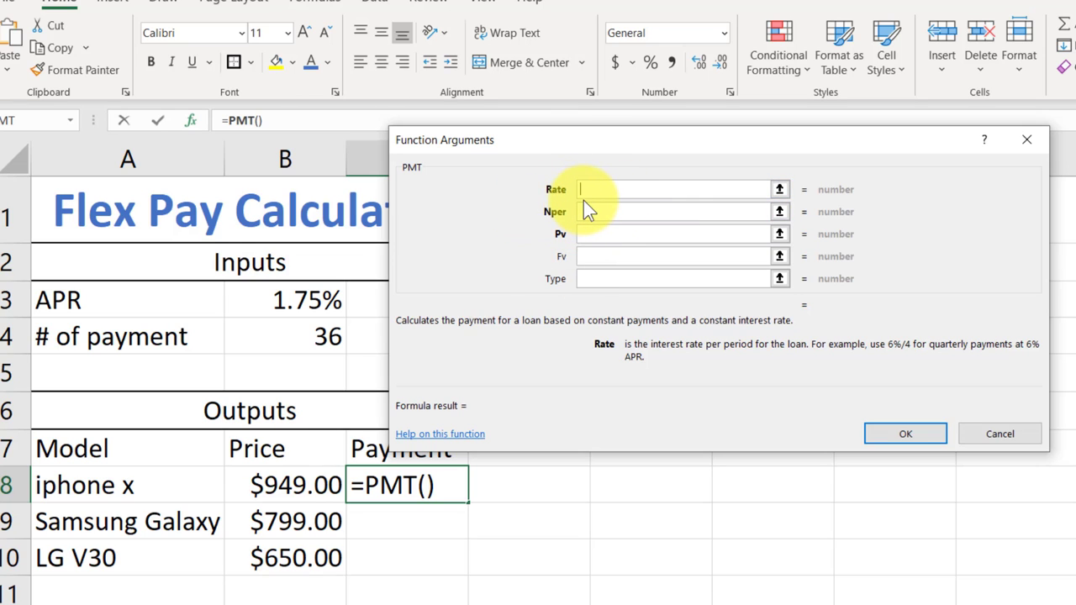
{"action": "left_click", "coordinate": [307, 304]}
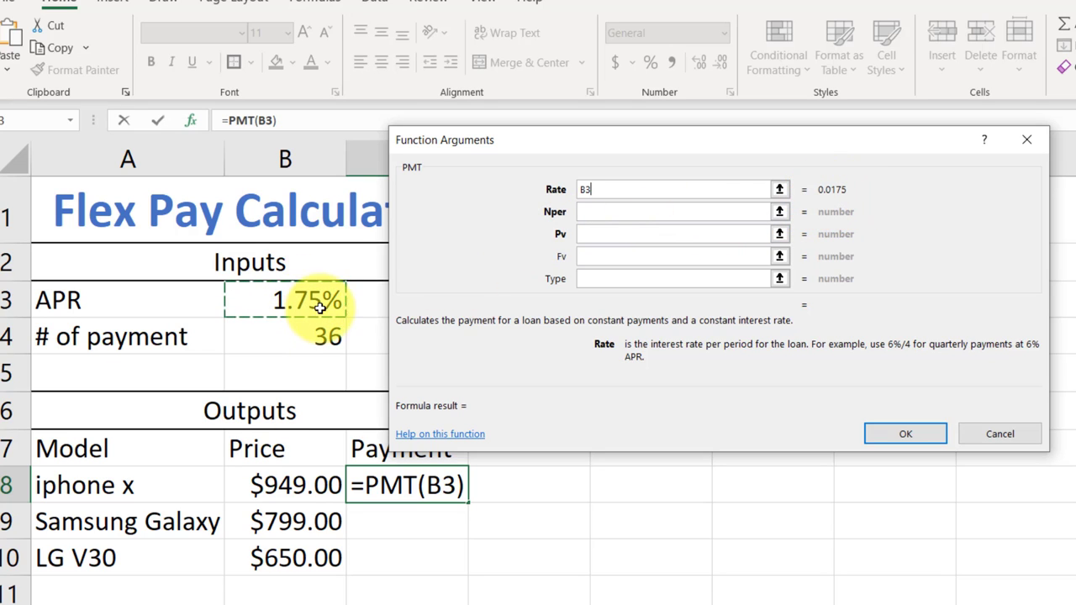
{"action": "left_click", "coordinate": [750, 211]}
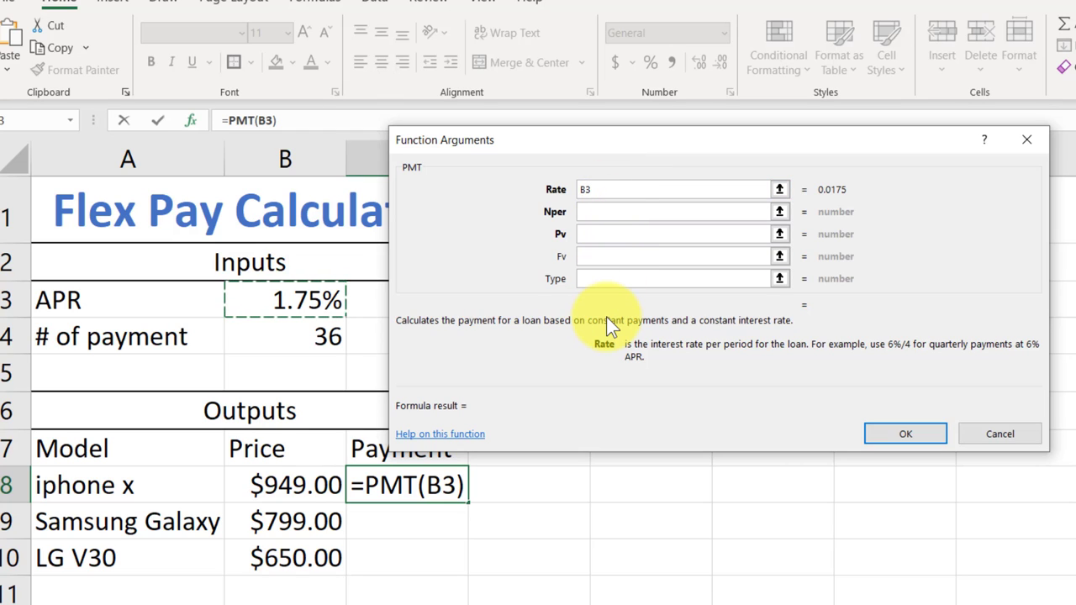
{"action": "type", "text": "/"}
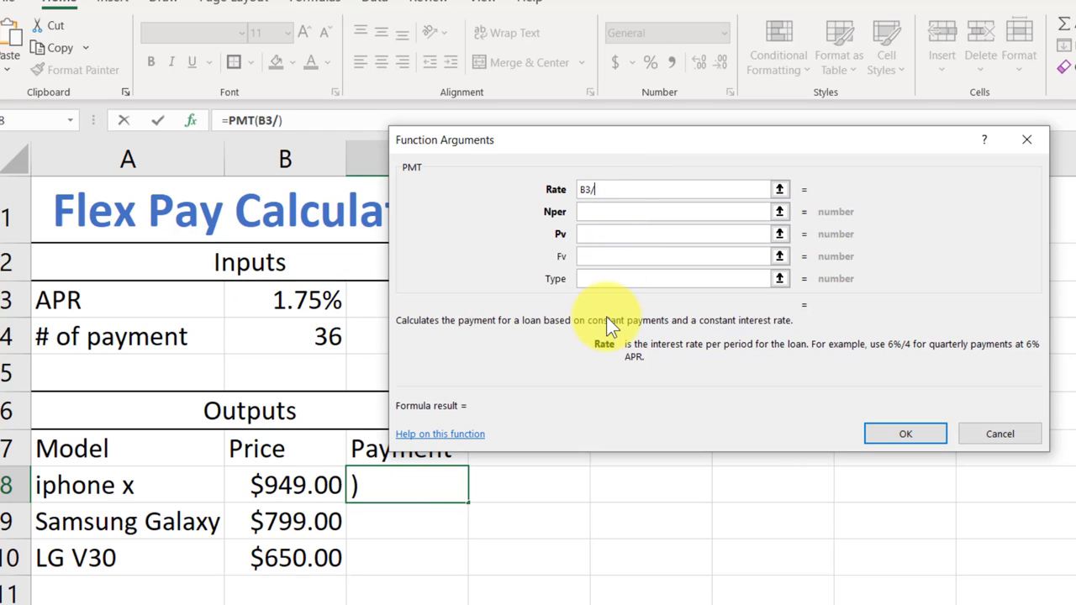
{"action": "type", "text": "12"}
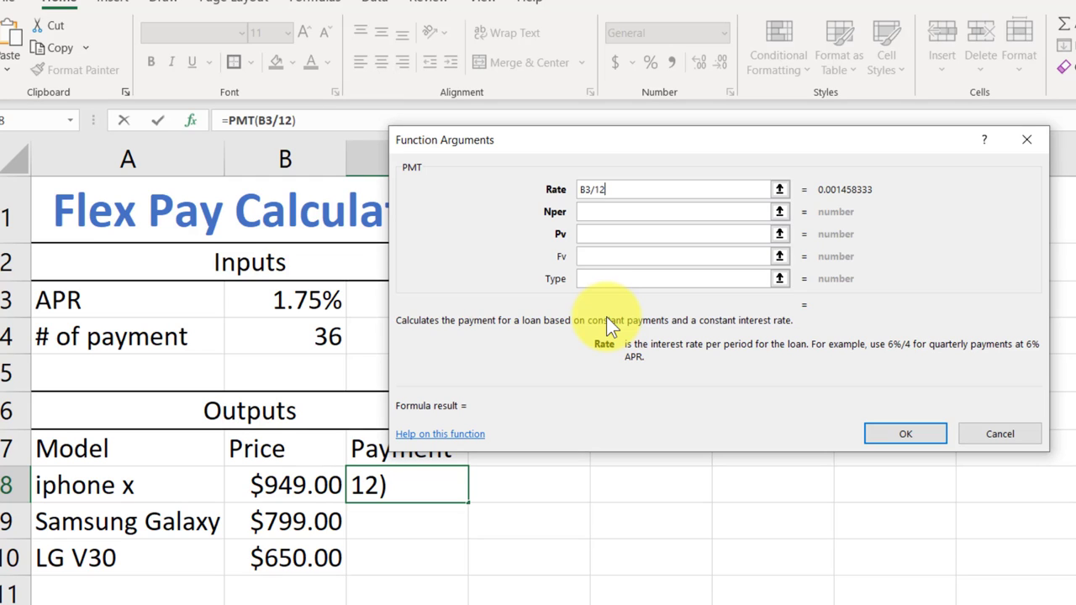
- Set the PMT Nper argument to cell B4 and the Pv argument to the iphone x price in B8
{"action": "left_click", "coordinate": [609, 207]}
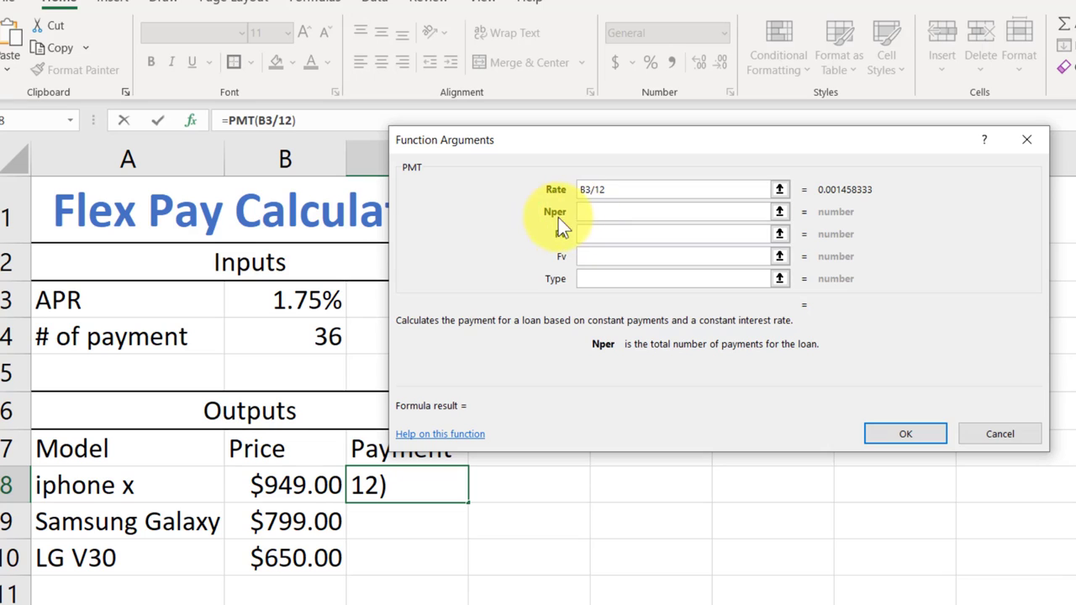
{"action": "left_click", "coordinate": [591, 213]}
{"action": "left_click", "coordinate": [308, 345]}
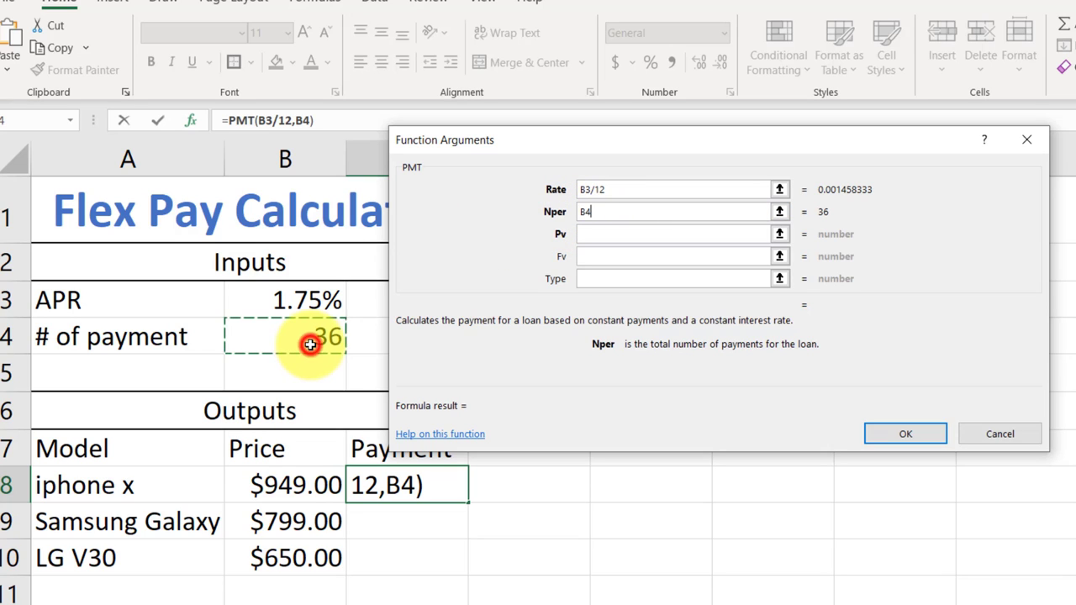
{"action": "left_click", "coordinate": [591, 234]}
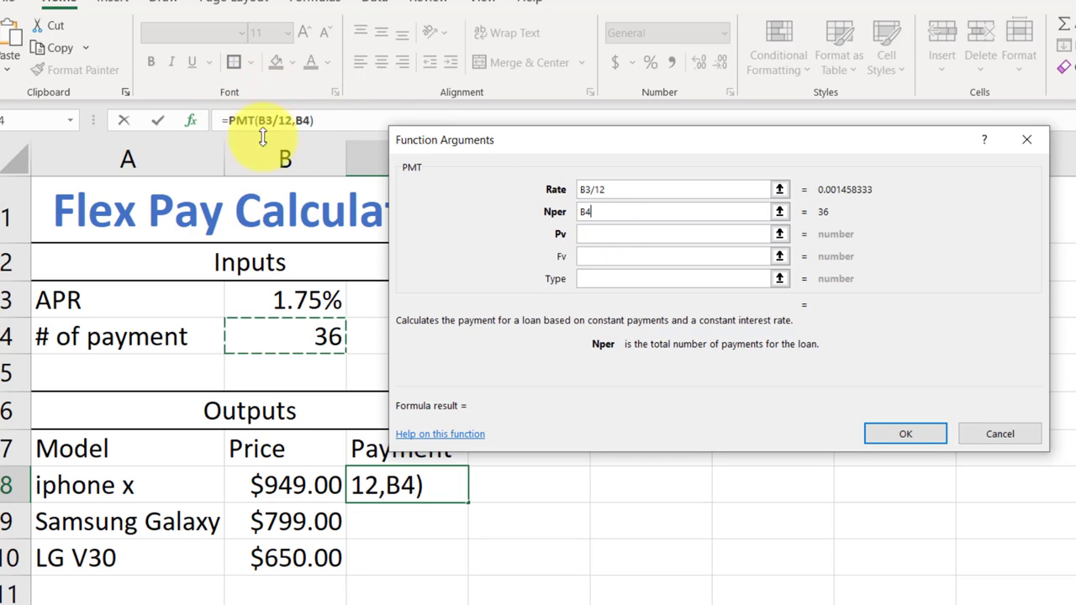
{"action": "left_click", "coordinate": [601, 234]}
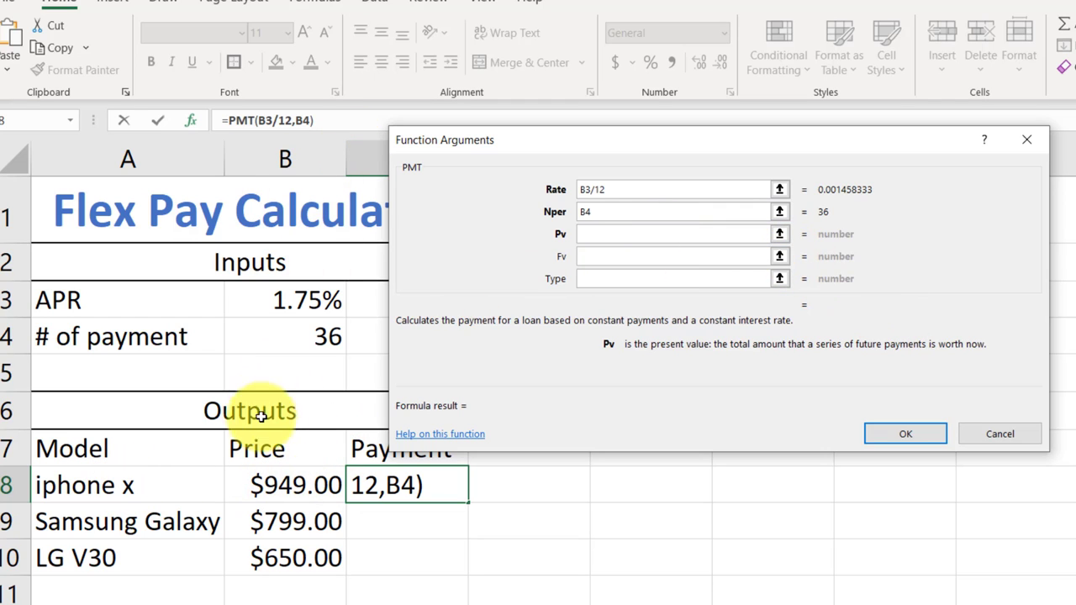
{"action": "left_click", "coordinate": [287, 492]}
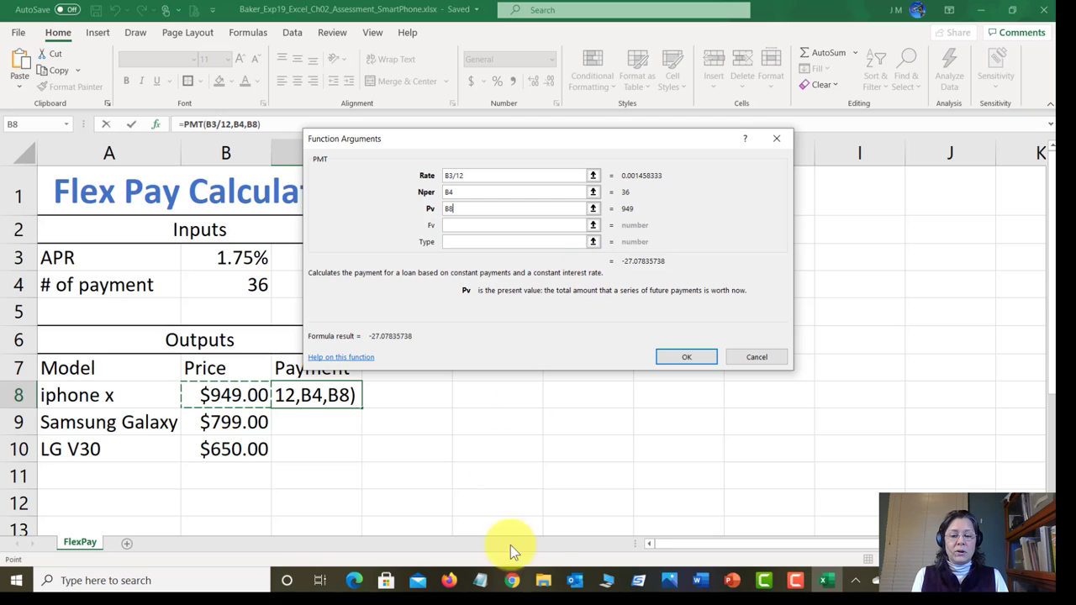
- Switch to the Pearson eText in Chrome, locate the Using the PMT Function section in the contents, and review the negative values tip
{"action": "mouse_move", "coordinate": [514, 584]}
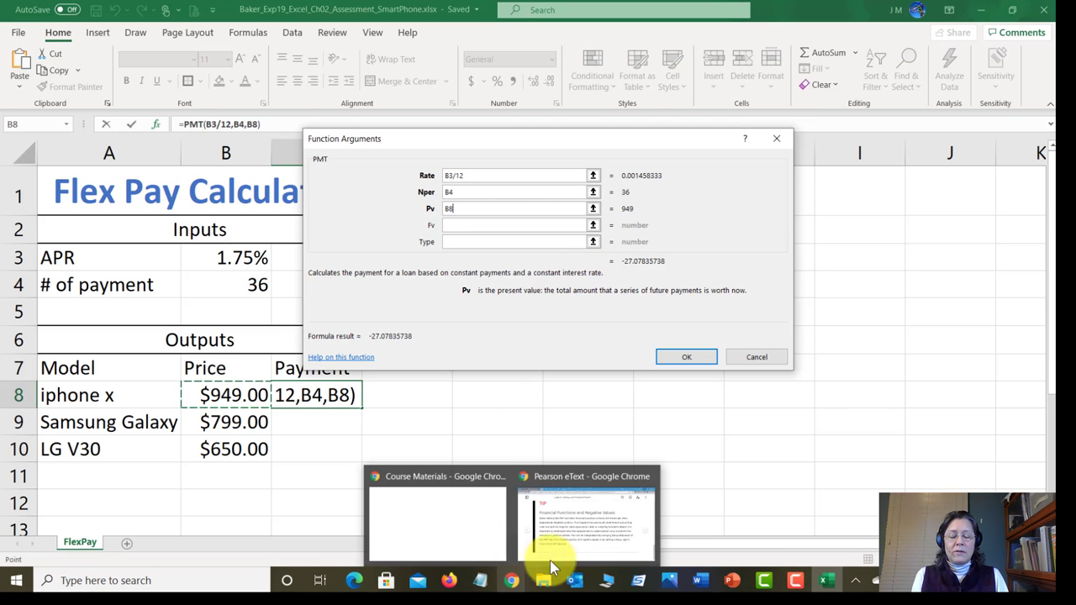
{"action": "left_click", "coordinate": [582, 533]}
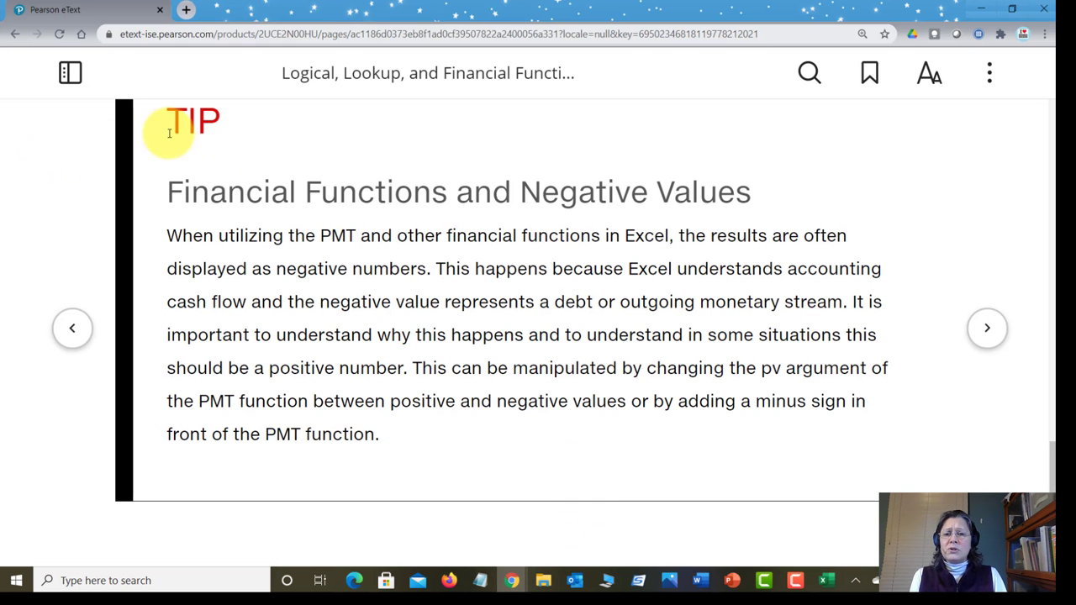
{"action": "left_click", "coordinate": [71, 77]}
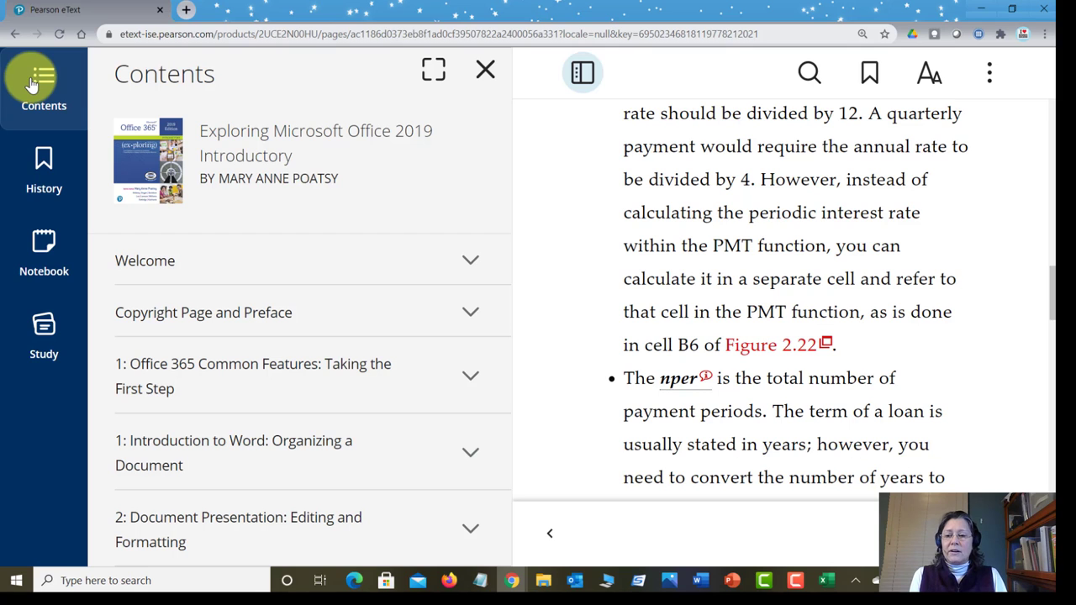
{"action": "scroll", "coordinate": [298, 355], "scroll_direction": "down", "scroll_amount": 5}
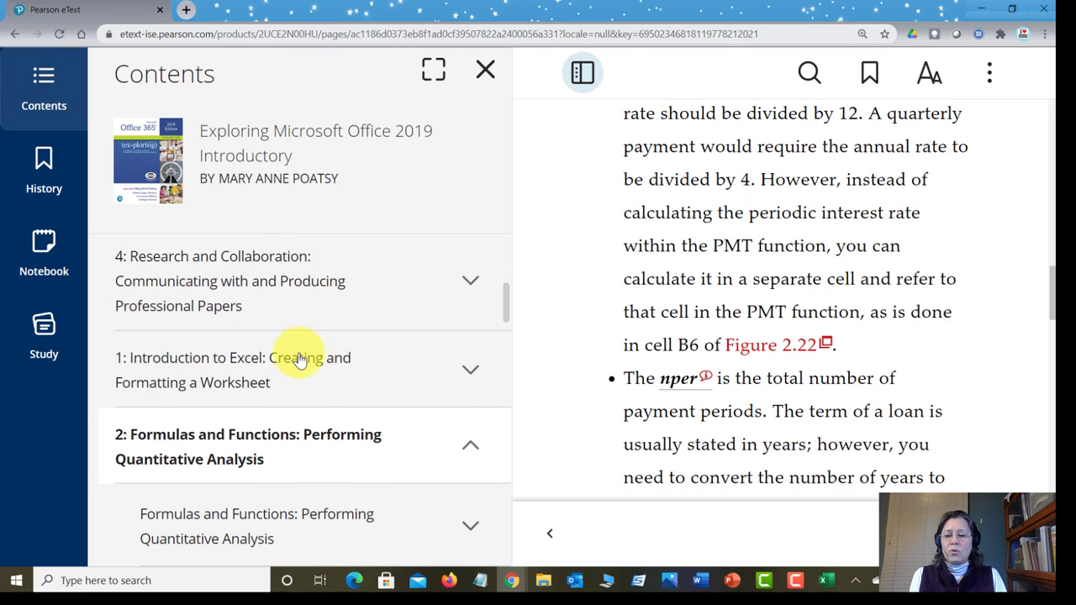
{"action": "scroll", "coordinate": [235, 370], "scroll_direction": "down", "scroll_amount": 1}
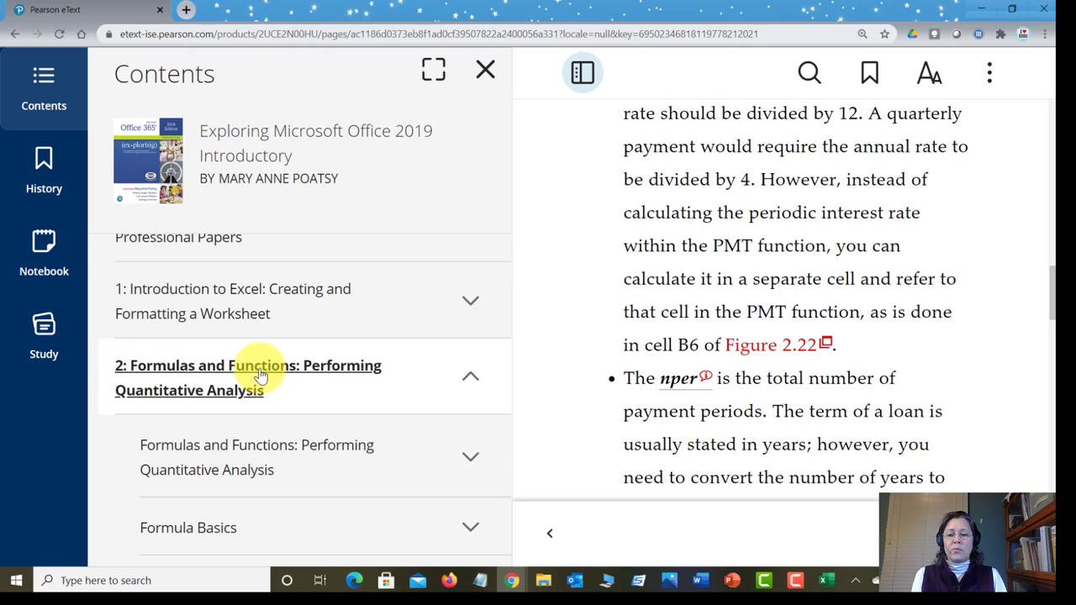
{"action": "scroll", "coordinate": [326, 361], "scroll_direction": "down", "scroll_amount": 3}
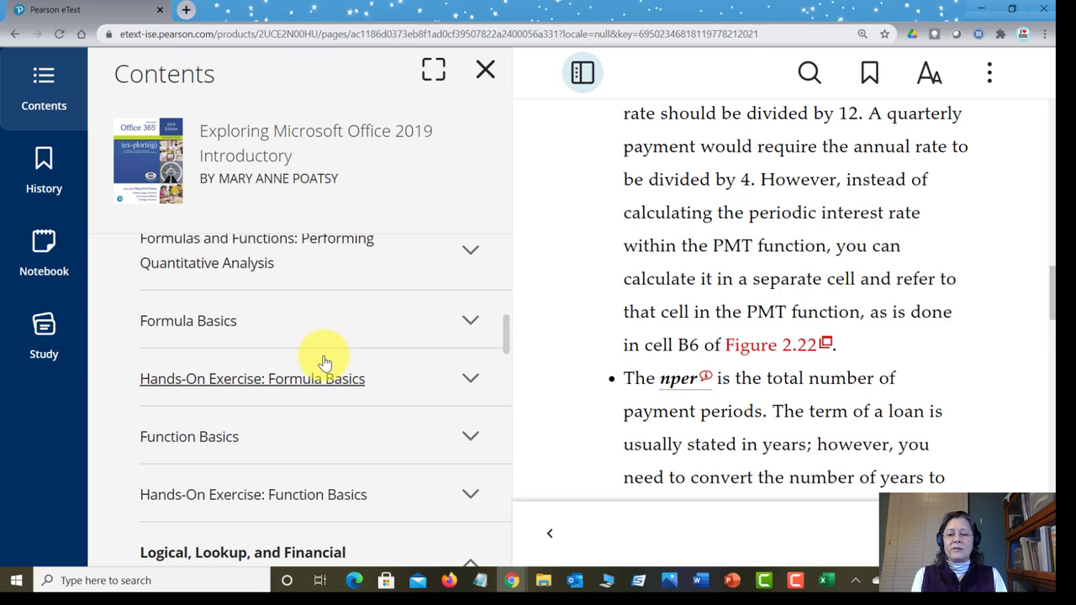
{"action": "scroll", "coordinate": [326, 362], "scroll_direction": "down", "scroll_amount": 3}
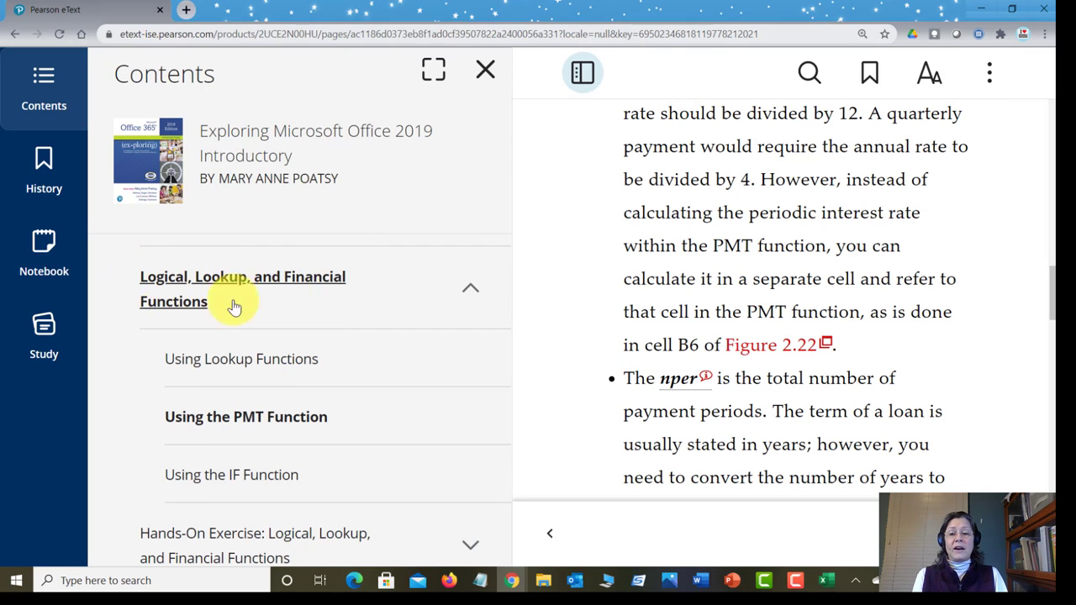
{"action": "scroll", "coordinate": [325, 323], "scroll_direction": "down", "scroll_amount": 2}
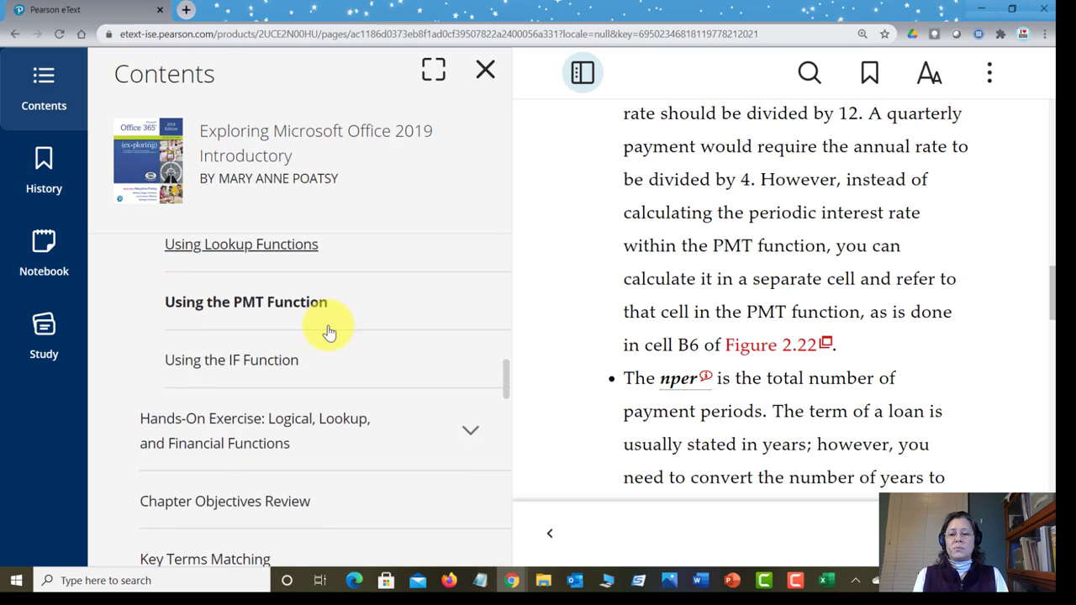
{"action": "scroll", "coordinate": [283, 336], "scroll_direction": "up", "scroll_amount": 1}
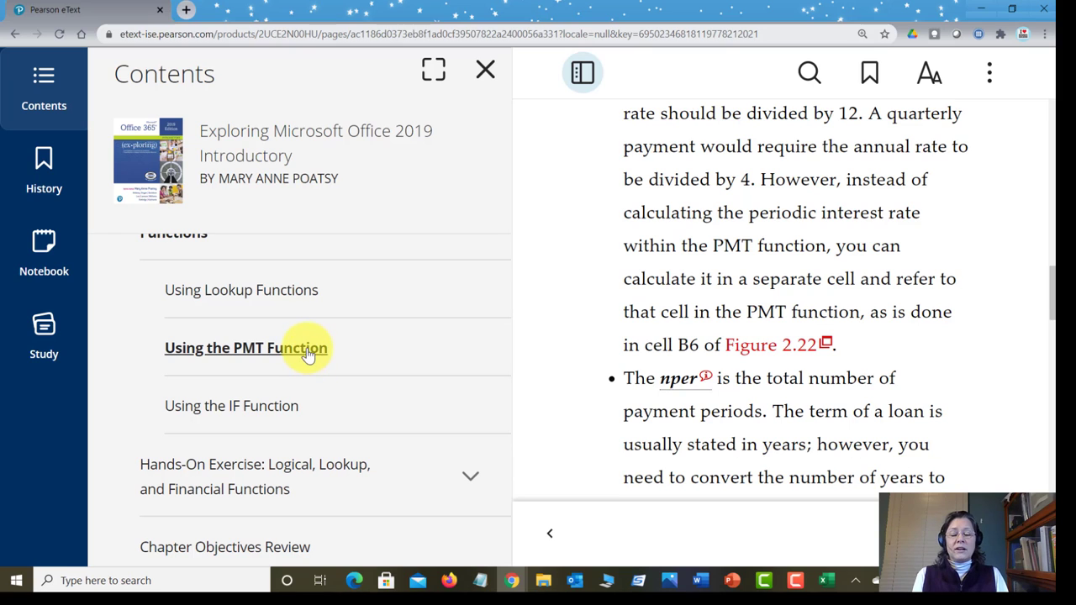
{"action": "left_click", "coordinate": [306, 348]}
{"action": "left_click", "coordinate": [487, 70]}
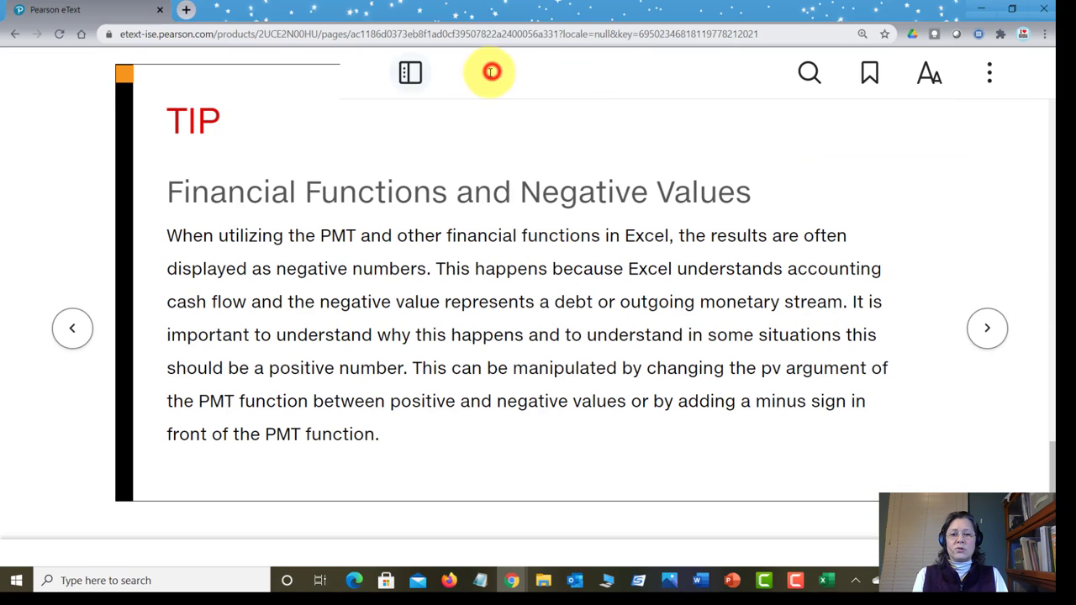
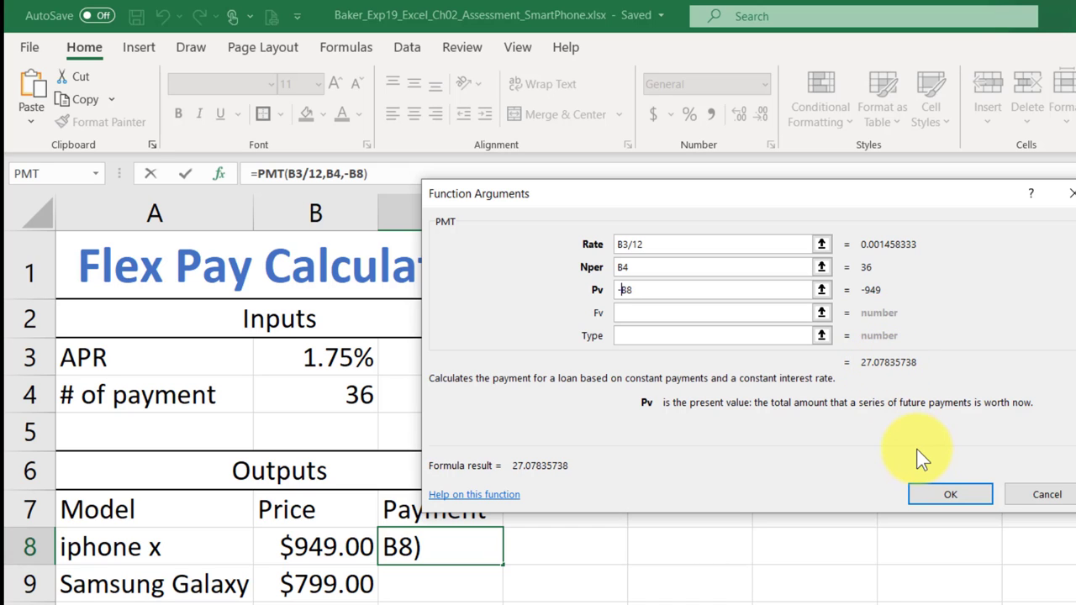
- Accept the PMT function in cell C8 with its Pv argument as -B8
{"action": "left_click", "coordinate": [934, 499]}
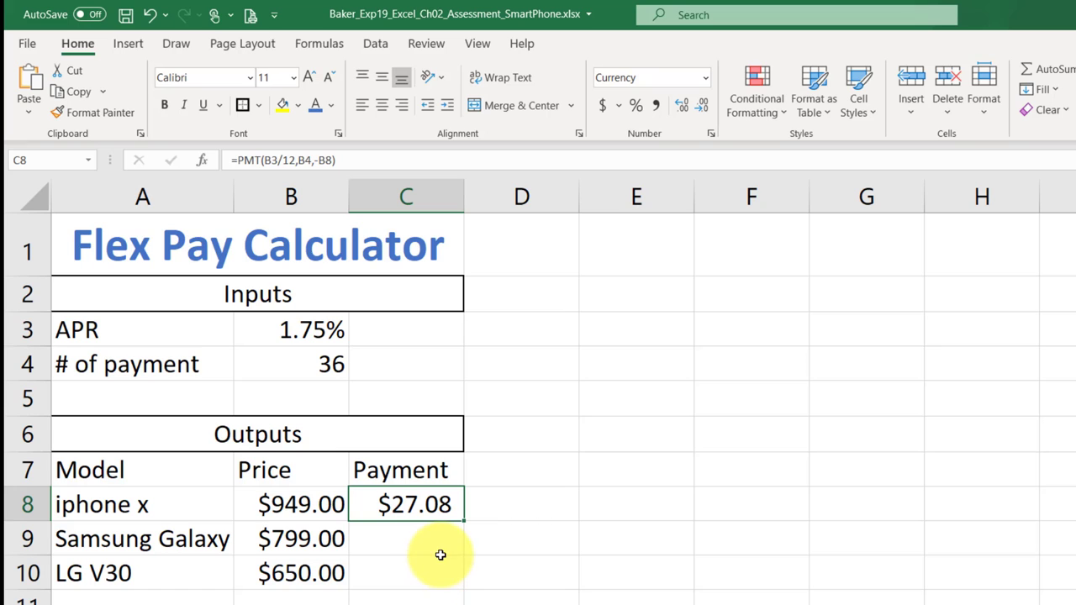
{"action": "scroll", "coordinate": [436, 566], "scroll_direction": "down", "scroll_amount": 1}
{"action": "scroll", "coordinate": [437, 550], "scroll_direction": "down", "scroll_amount": 2}
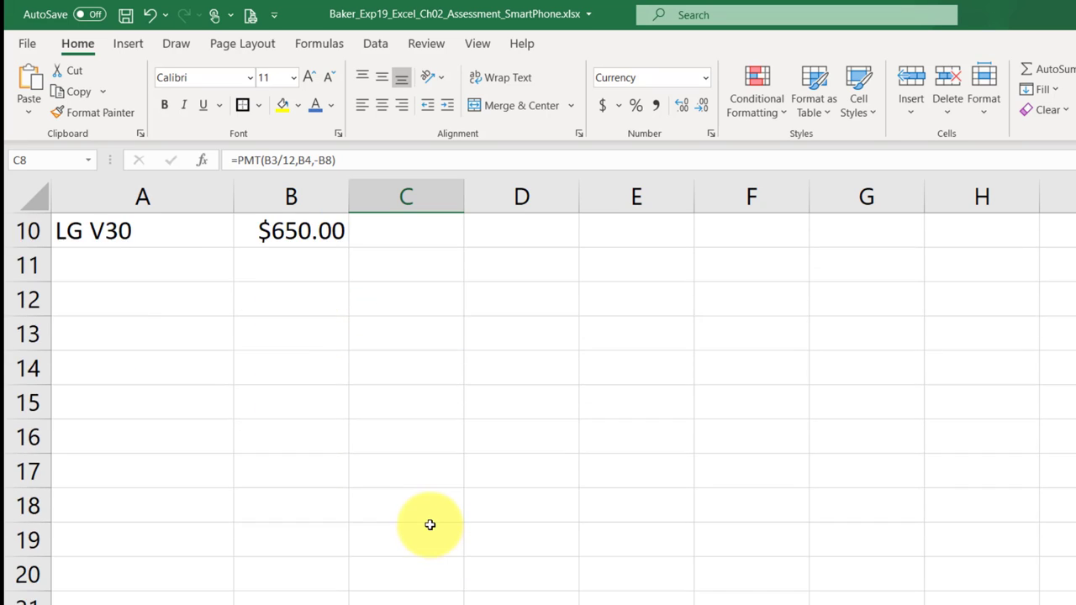
{"action": "scroll", "coordinate": [427, 524], "scroll_direction": "up", "scroll_amount": 2}
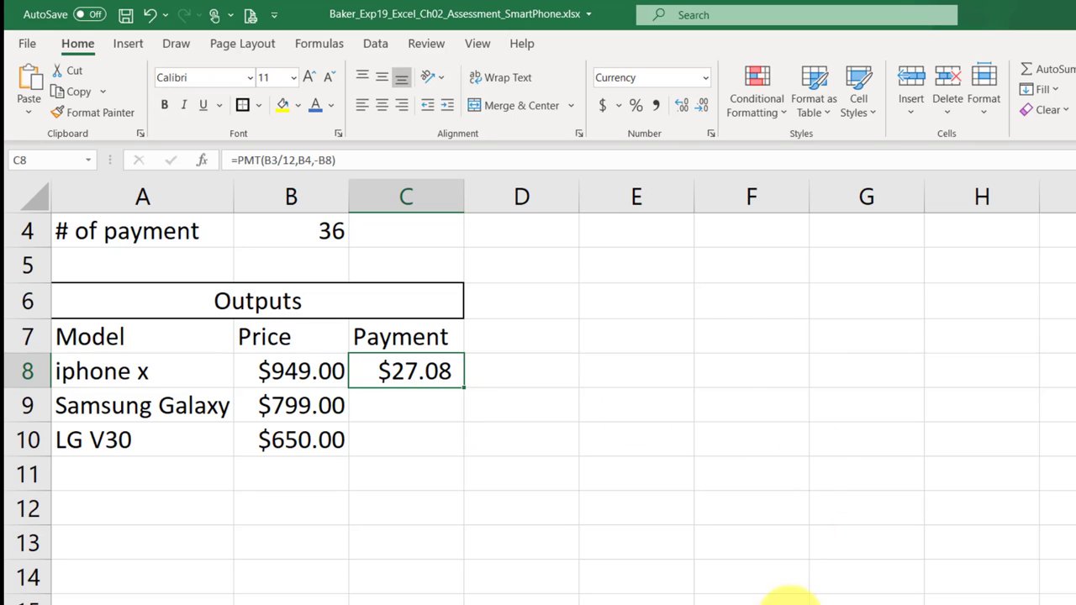
- Switch to the Word instructions and read the step 9 requirements for the PMT function and its absolute, relative, or mixed cell references
{"action": "left_click", "coordinate": [807, 604]}
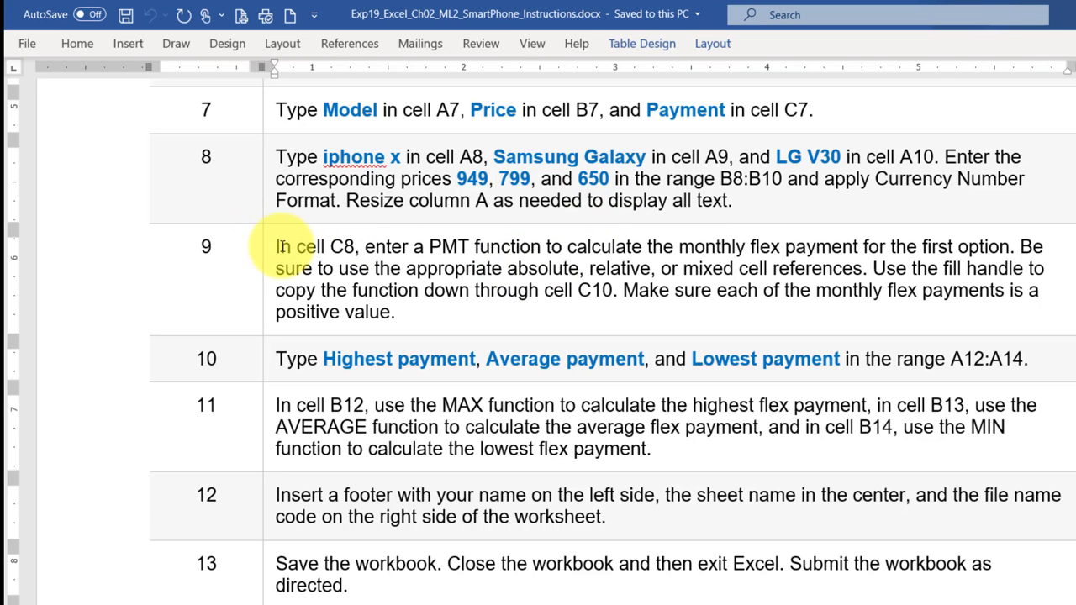
{"action": "left_click_drag", "start_coordinate": [278, 246], "coordinate": [951, 248]}
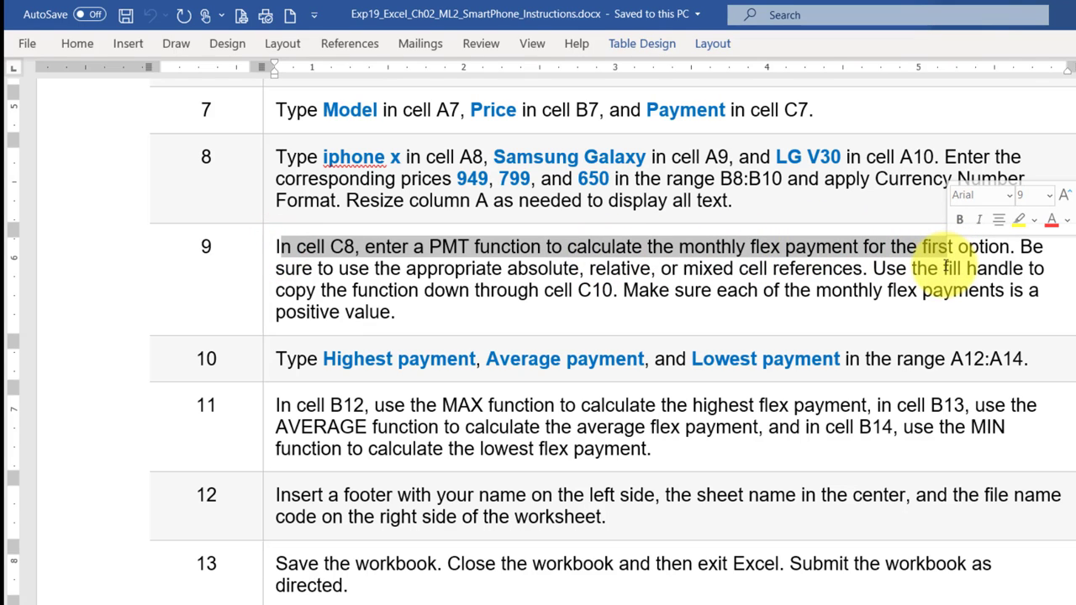
{"action": "left_click", "coordinate": [878, 247]}
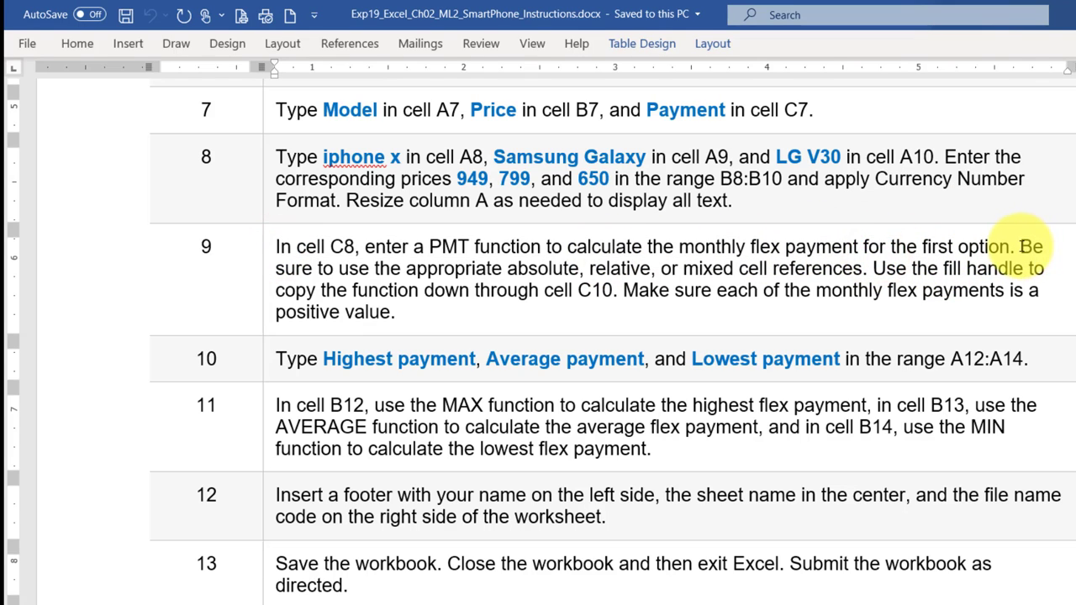
{"action": "left_click_drag", "start_coordinate": [1022, 245], "coordinate": [257, 249]}
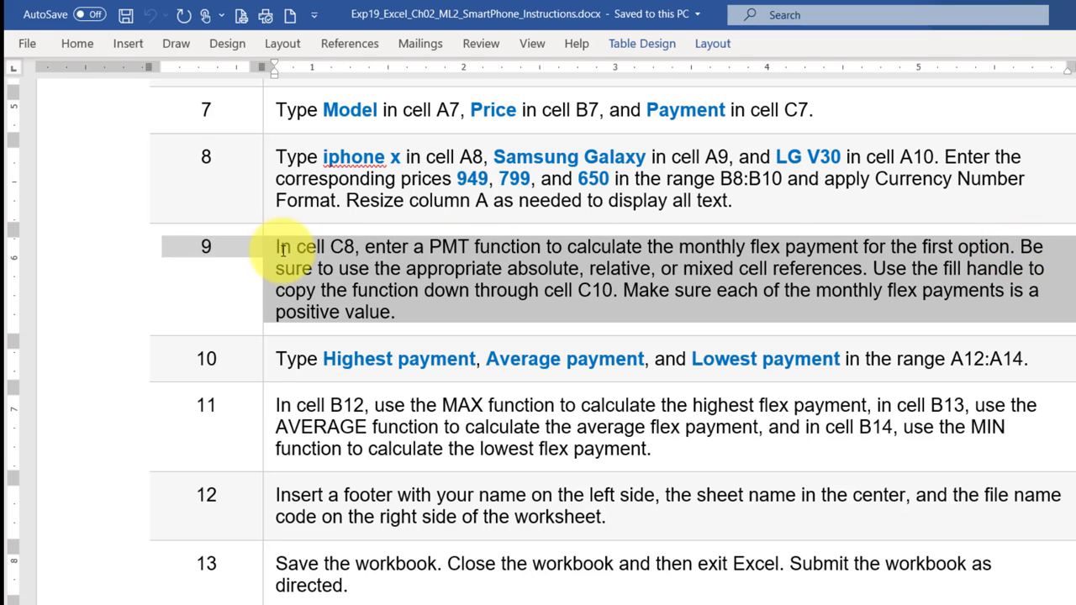
{"action": "left_click", "coordinate": [330, 249]}
{"action": "left_click_drag", "start_coordinate": [1023, 247], "coordinate": [873, 266]}
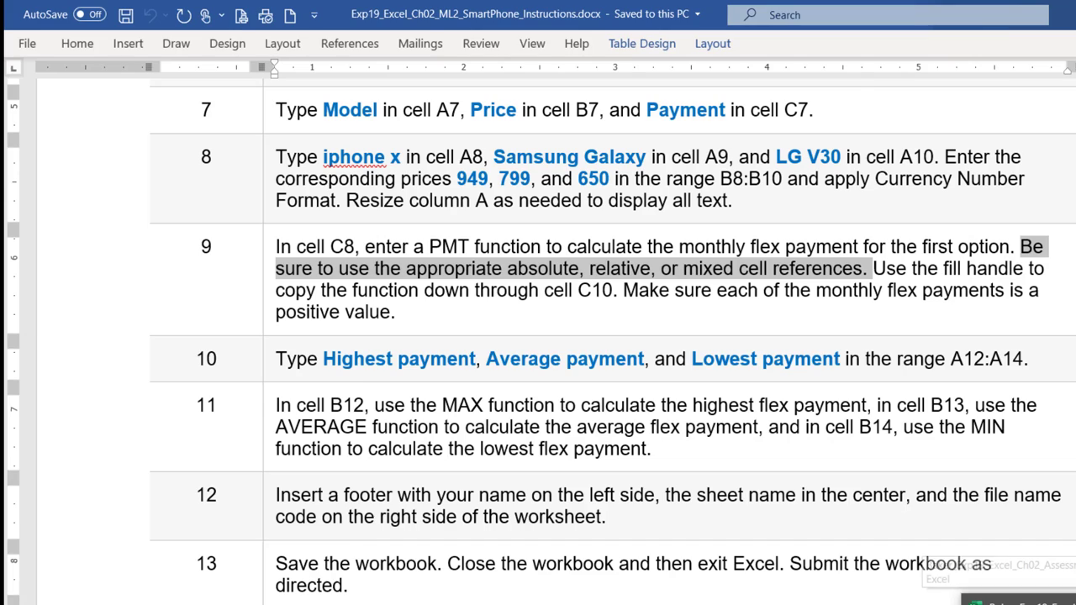
- Switch to the Excel workbook and examine the APR, number of payments and phone prices behind the C8 payment
{"action": "left_click", "coordinate": [1013, 600]}
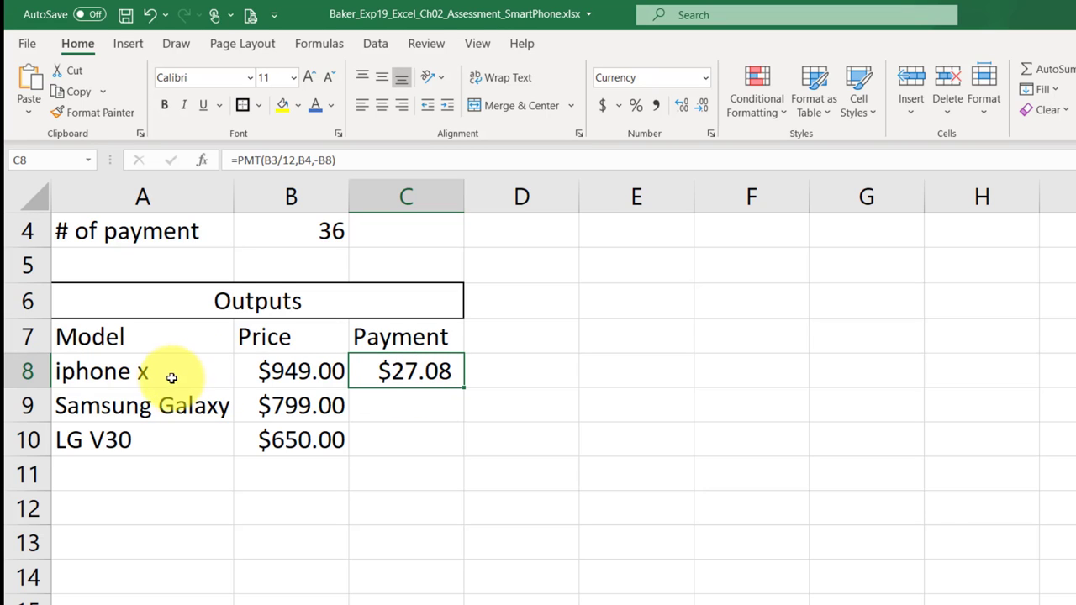
{"action": "scroll", "coordinate": [91, 333], "scroll_direction": "up", "scroll_amount": 1}
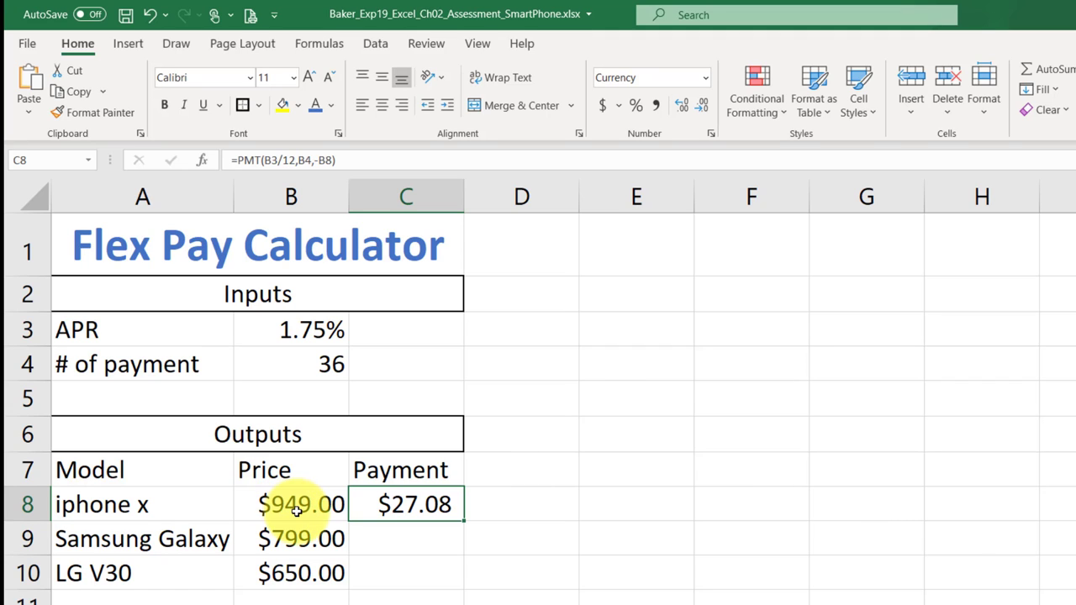
{"action": "scroll", "coordinate": [357, 538], "scroll_direction": "down", "scroll_amount": 1}
{"action": "scroll", "coordinate": [357, 538], "scroll_direction": "down", "scroll_amount": 2}
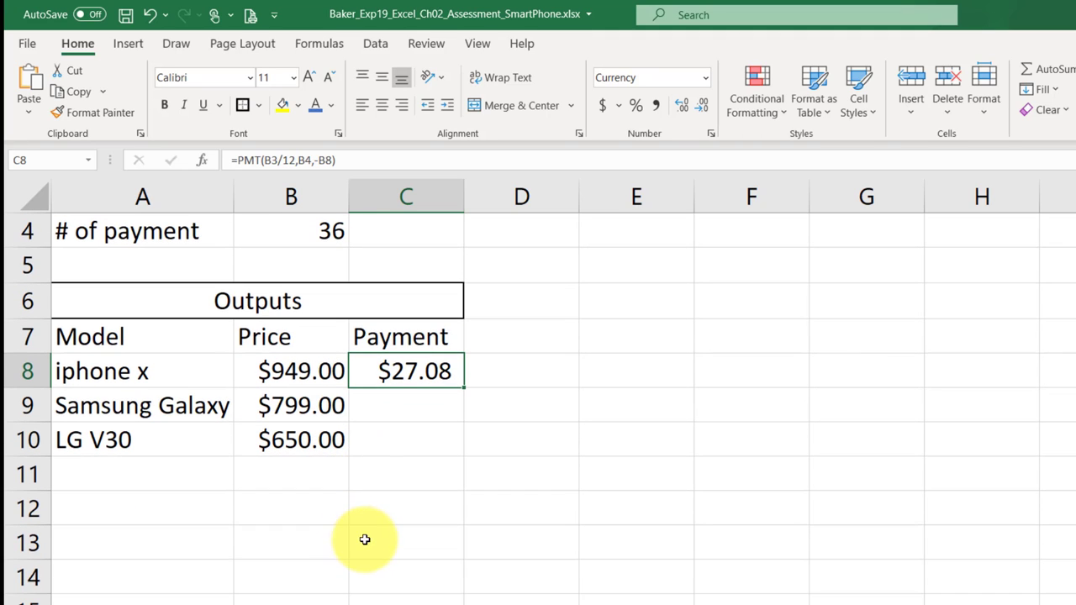
- Switch to the Word instructions and read the step 9 sentence on copying the function through cell C10
{"action": "key", "text": "alt+Tab"}
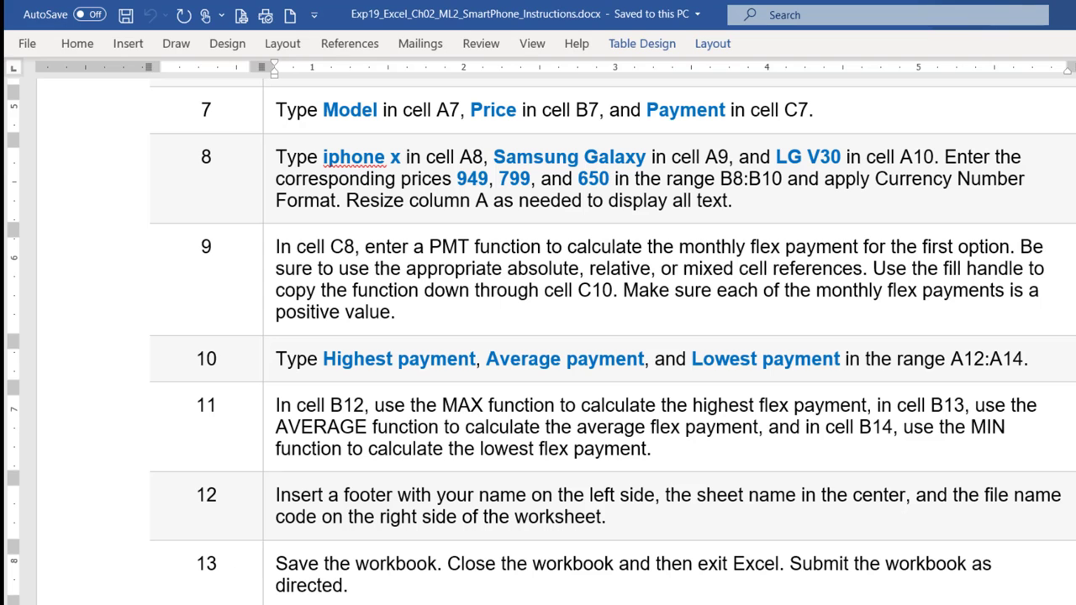
{"action": "left_click", "coordinate": [876, 264]}
{"action": "left_click_drag", "start_coordinate": [876, 264], "coordinate": [612, 290]}
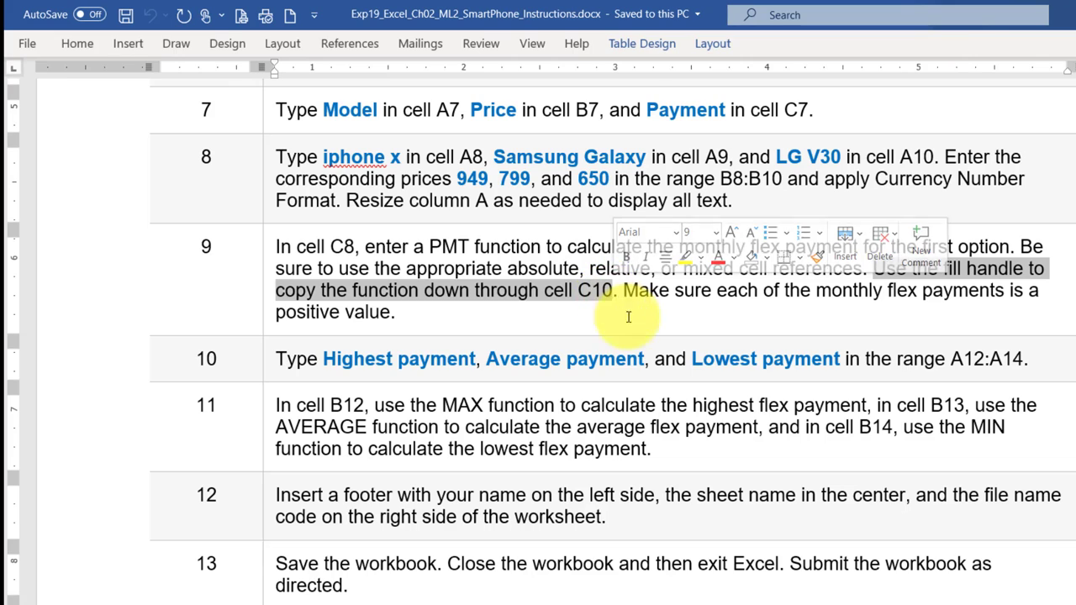
- Switch to the Excel workbook and fill the PMT function from C8 down through C10
{"action": "key", "text": "alt+Tab"}
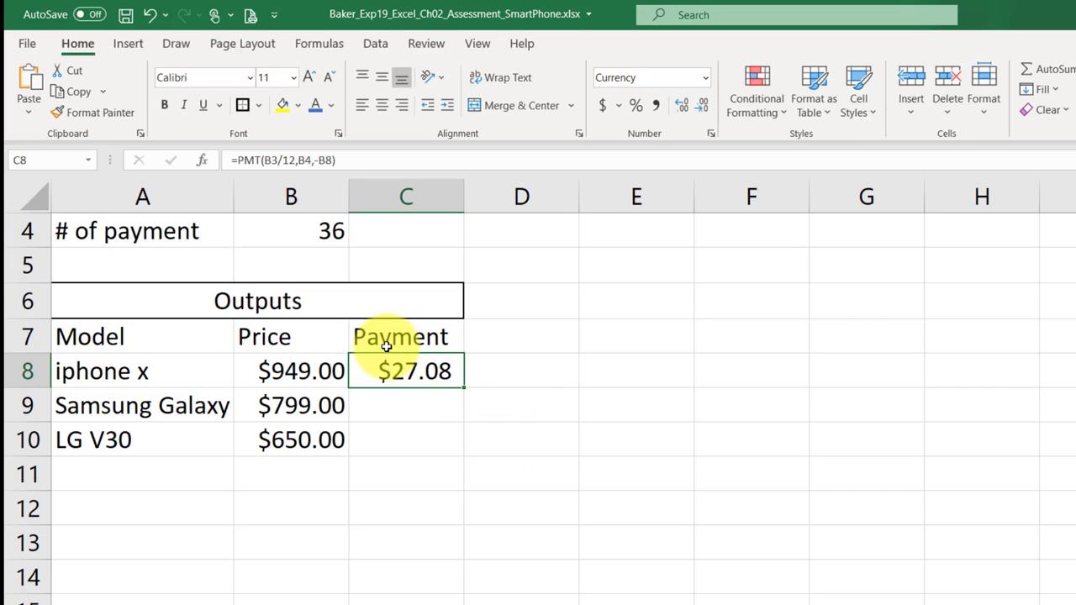
{"action": "left_click", "coordinate": [399, 407]}
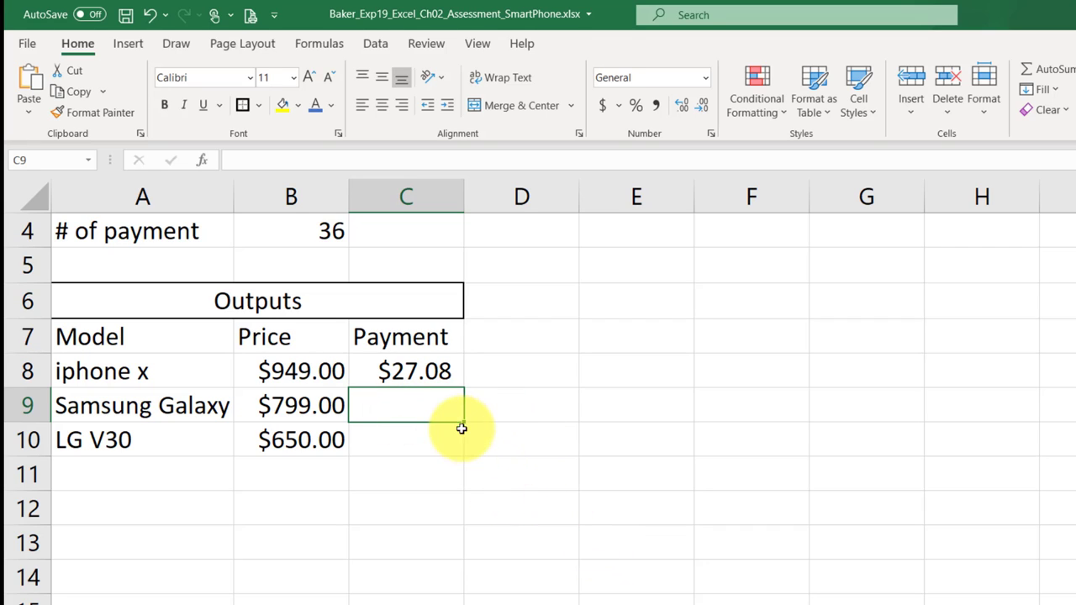
{"action": "left_click", "coordinate": [414, 374]}
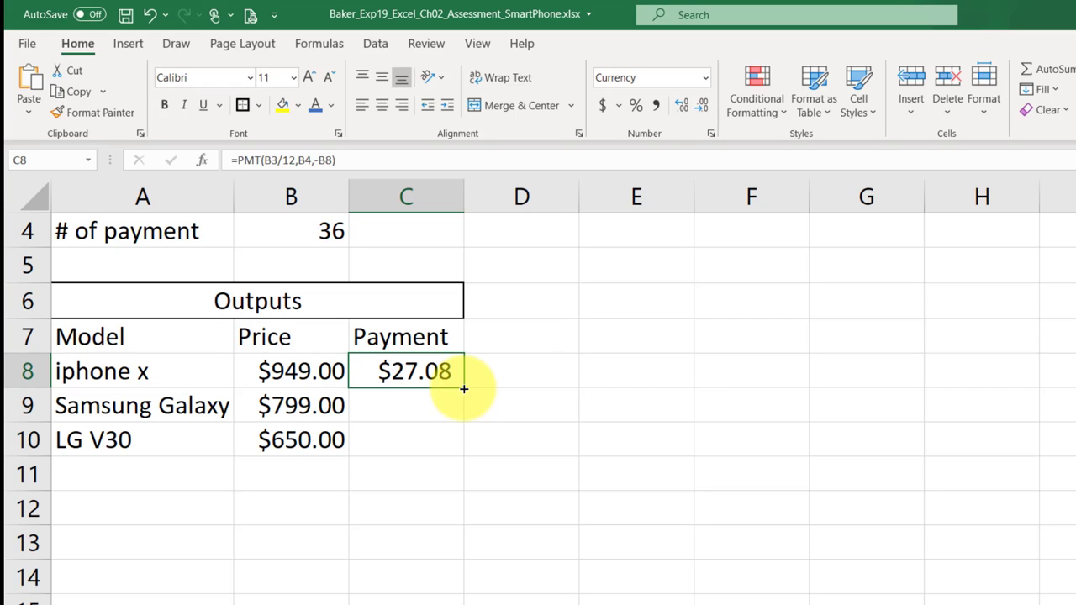
{"action": "left_click", "coordinate": [464, 390]}
{"action": "left_click_drag", "start_coordinate": [463, 389], "coordinate": [464, 455]}
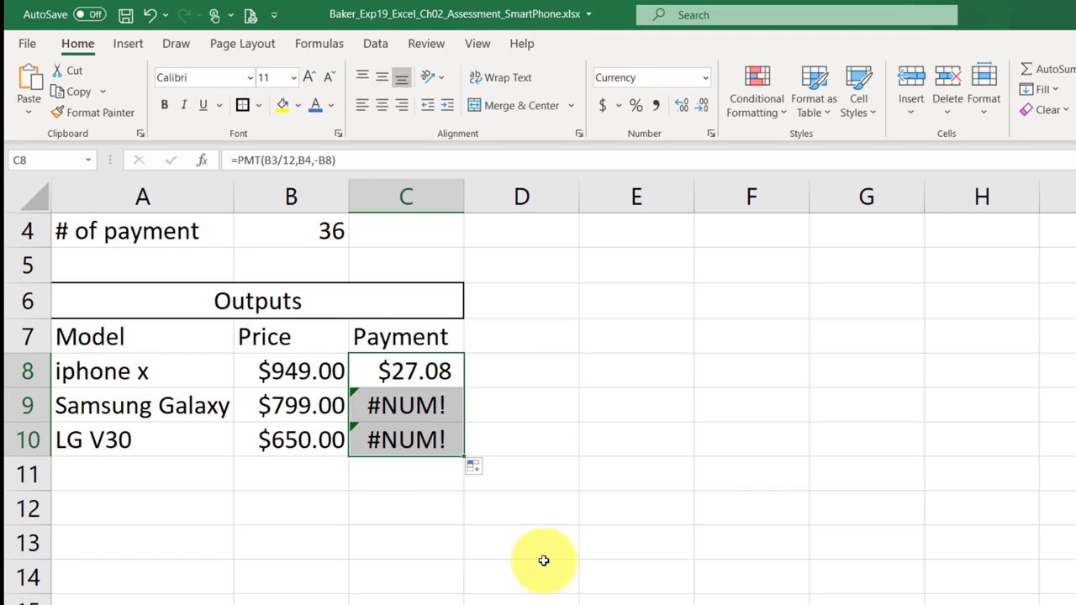
- Compare the PMT formulas in C8, C9 and C10 to see how their cell references differ
{"action": "left_click", "coordinate": [391, 367]}
{"action": "left_click", "coordinate": [416, 413]}
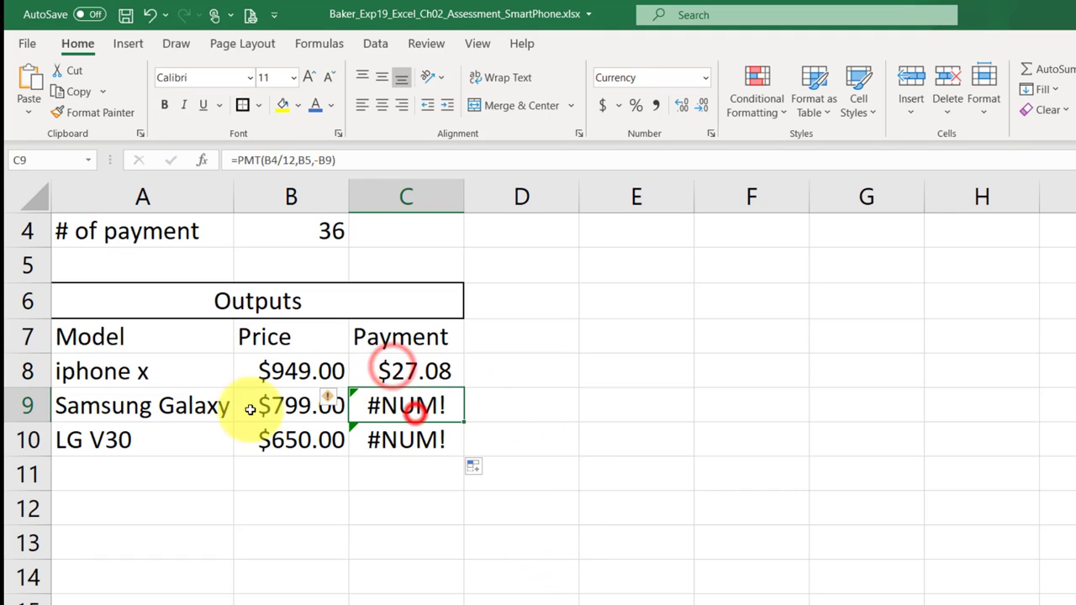
{"action": "left_click", "coordinate": [191, 398]}
{"action": "left_click", "coordinate": [382, 376]}
{"action": "left_click", "coordinate": [397, 418]}
{"action": "left_click", "coordinate": [336, 416]}
{"action": "left_click", "coordinate": [420, 439]}
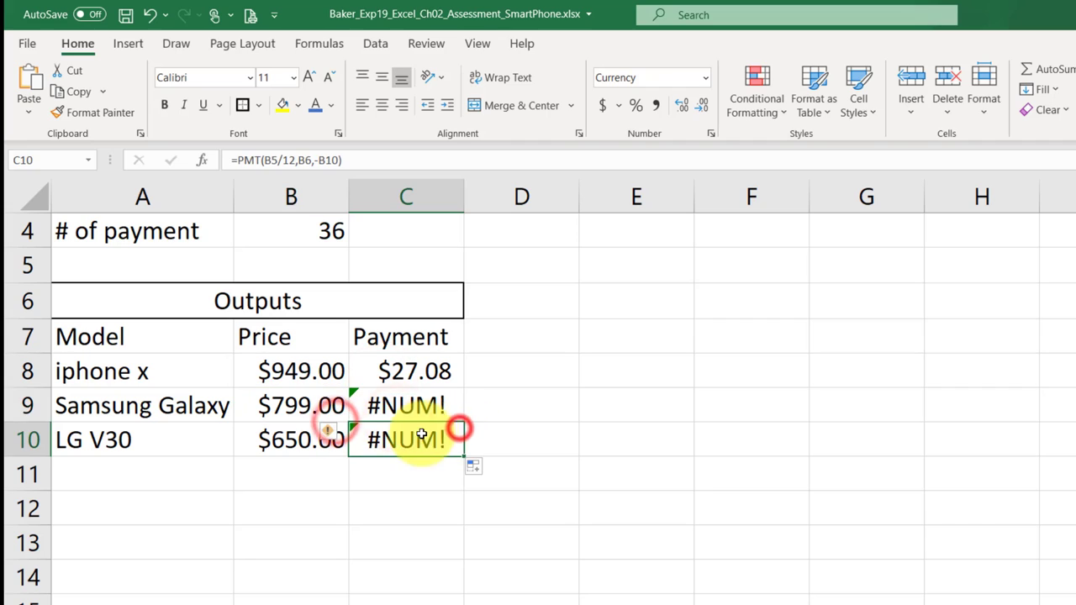
{"action": "left_click", "coordinate": [437, 414]}
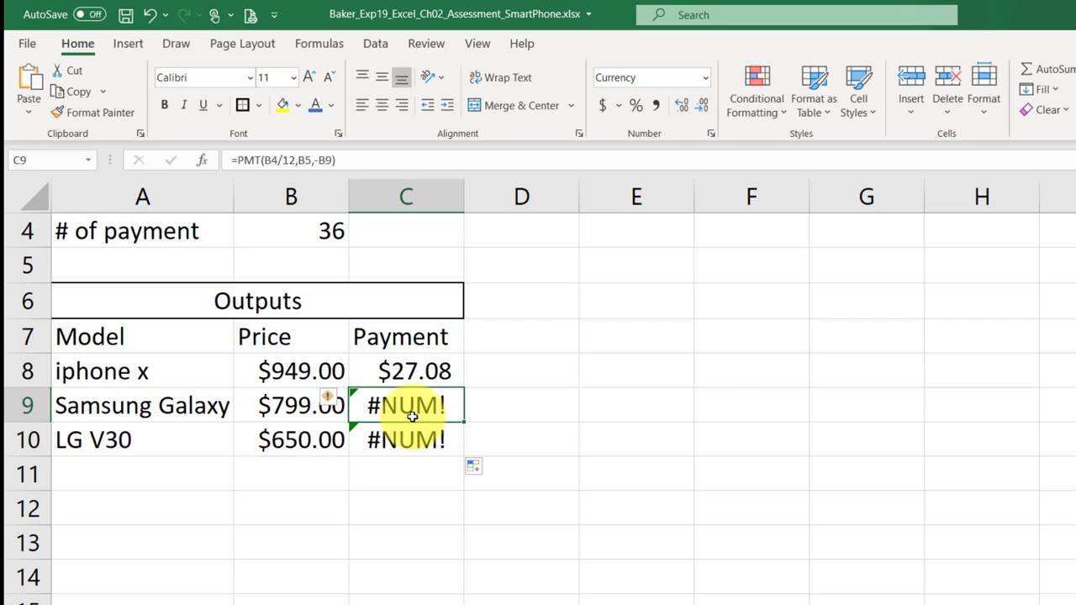
- Inspect which cells the PMT formula in C9 references without changing it, and select the original formula in C8
{"action": "scroll", "coordinate": [456, 413], "scroll_direction": "up", "scroll_amount": 2}
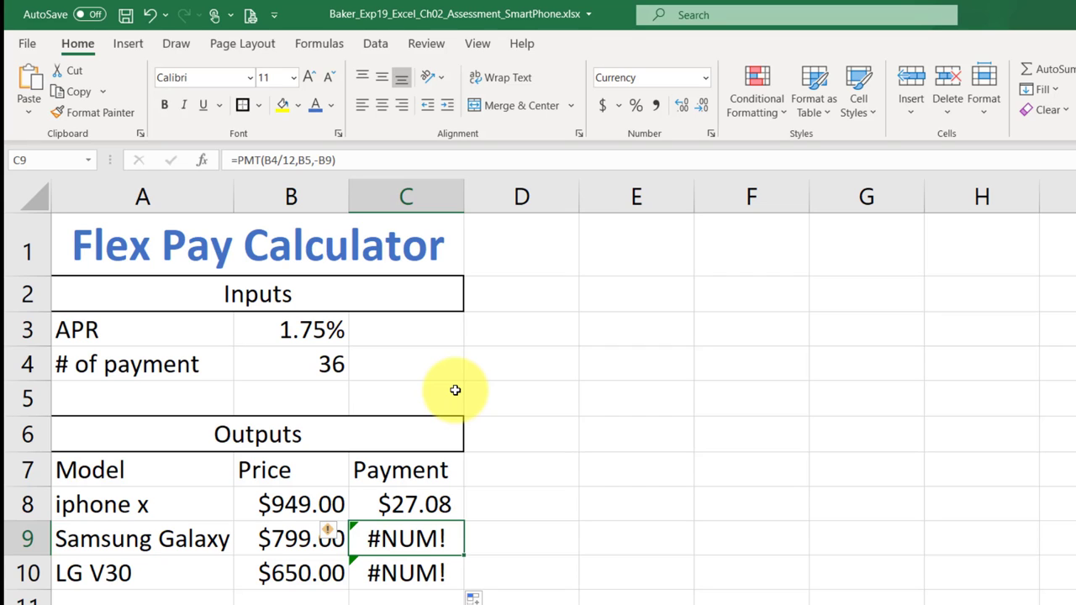
{"action": "left_click", "coordinate": [304, 160]}
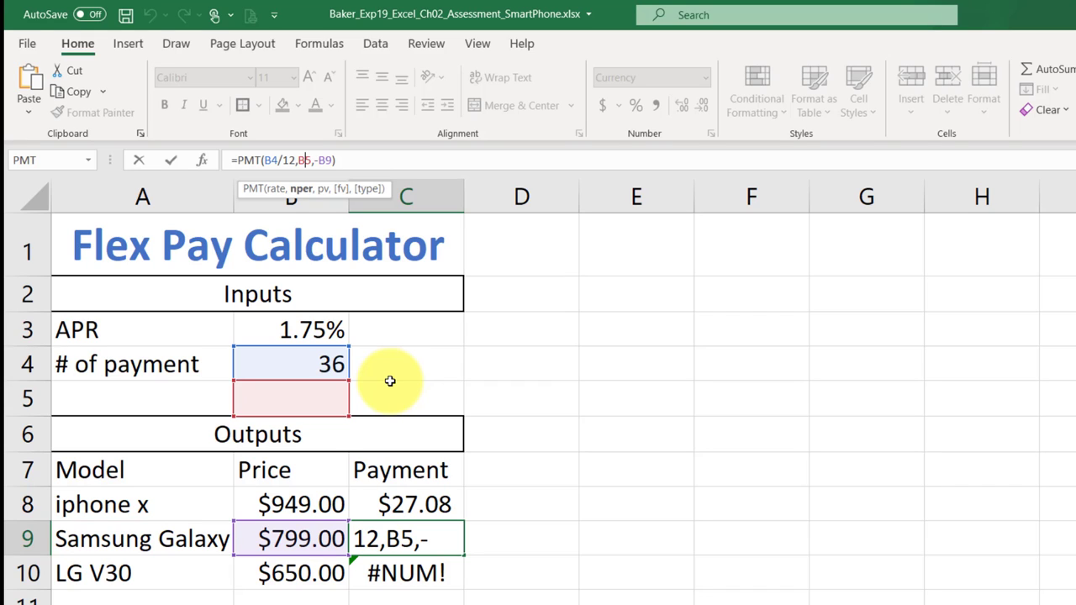
{"action": "left_click", "coordinate": [139, 164]}
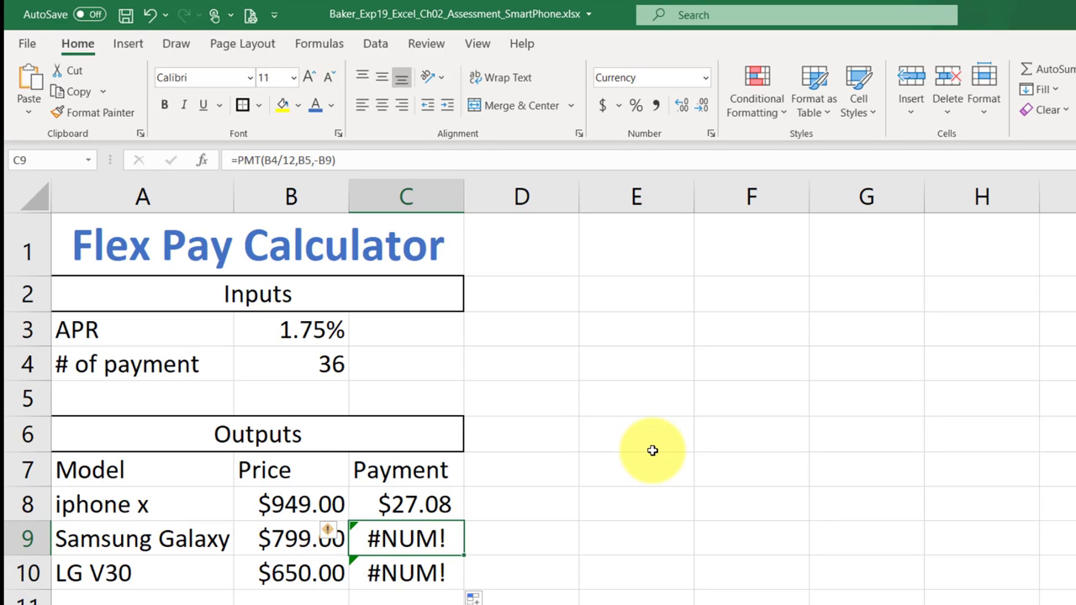
{"action": "left_click", "coordinate": [432, 505]}
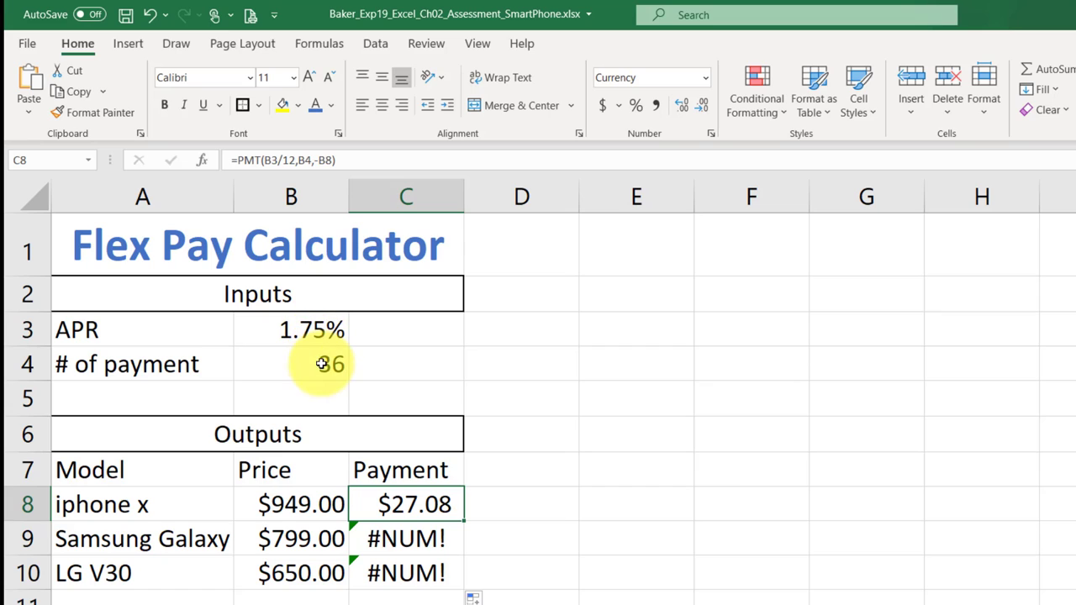
- Check which cells the PMT formula in C9 uses for its rate and number of payments, without editing it
{"action": "left_click", "coordinate": [408, 541]}
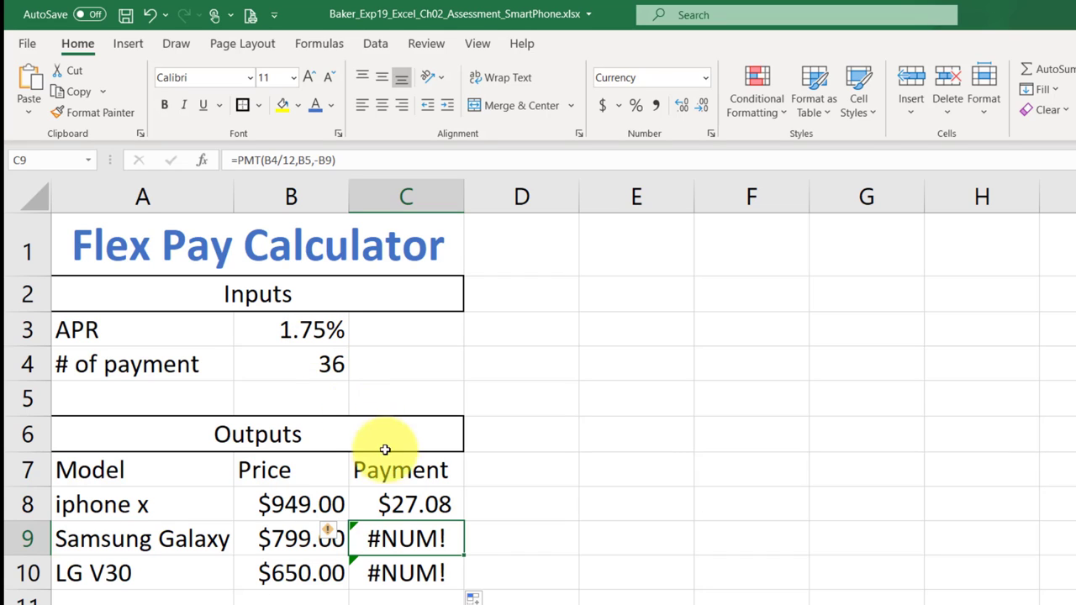
{"action": "left_click", "coordinate": [305, 160]}
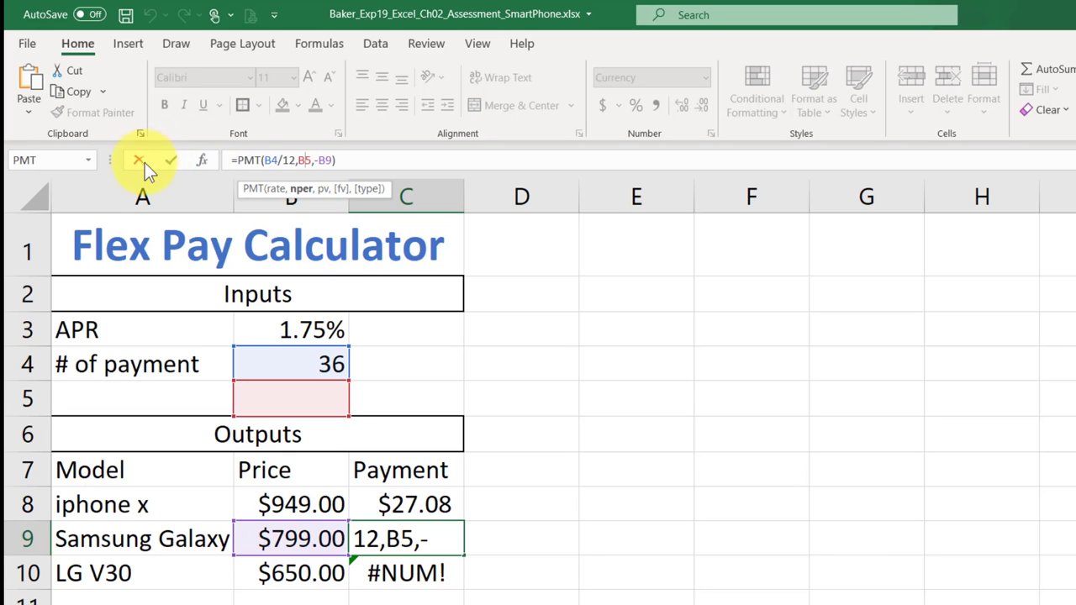
{"action": "key", "text": "Escape"}
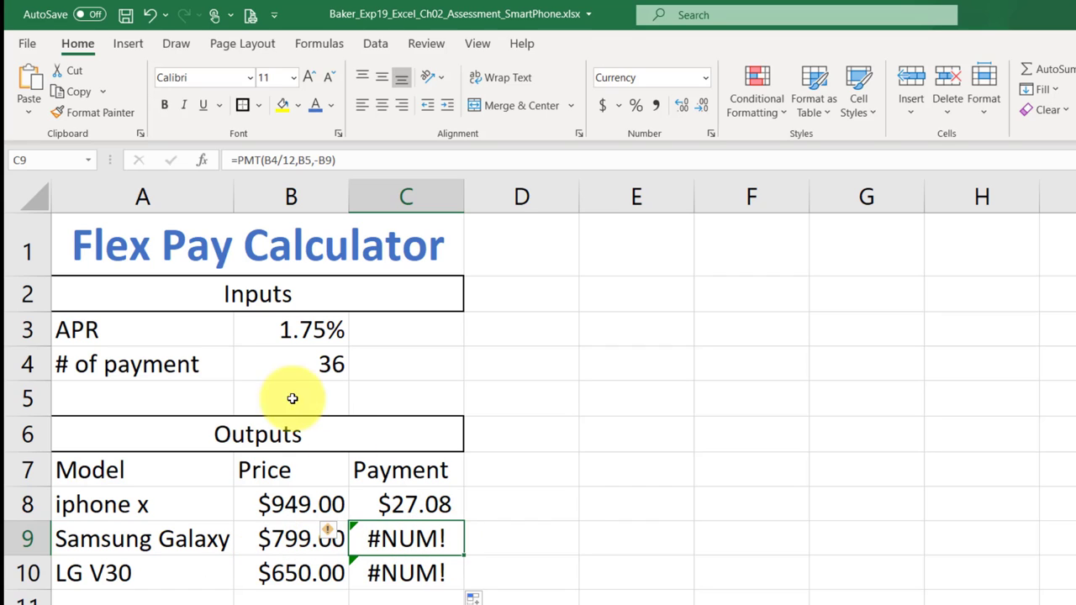
- Make the APR reference in the C8 PMT formula absolute as $B$3 and fill the formula down through C10
{"action": "left_click", "coordinate": [414, 505]}
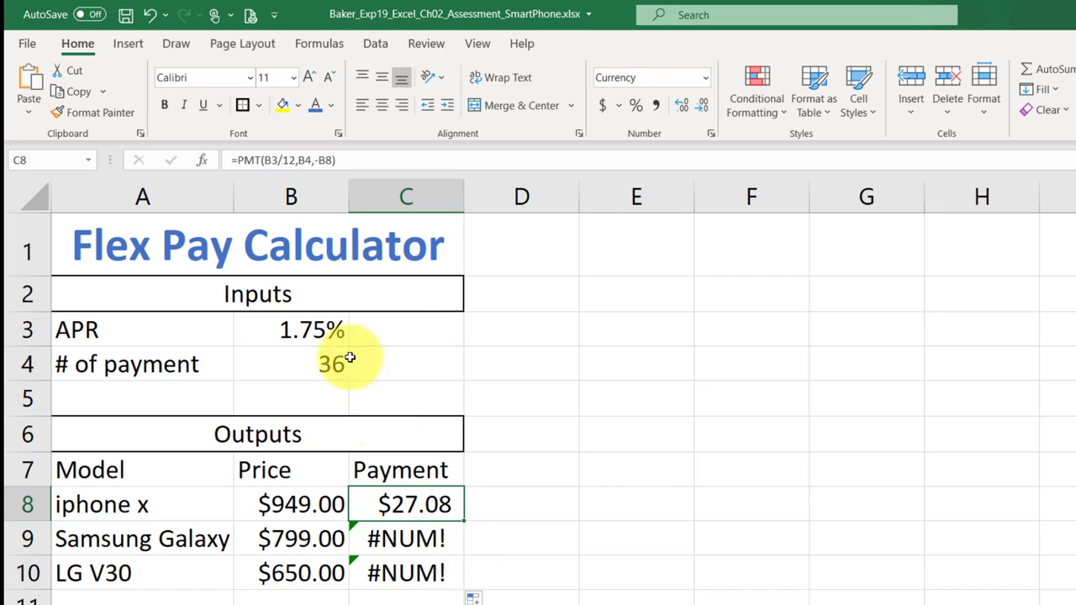
{"action": "left_click", "coordinate": [263, 160]}
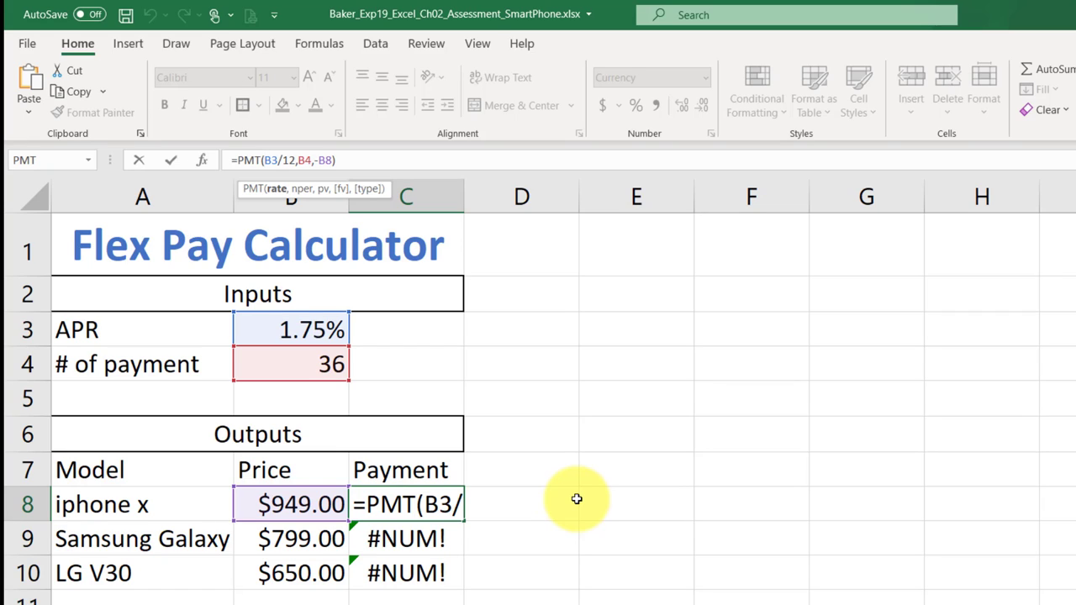
{"action": "type", "text": "$"}
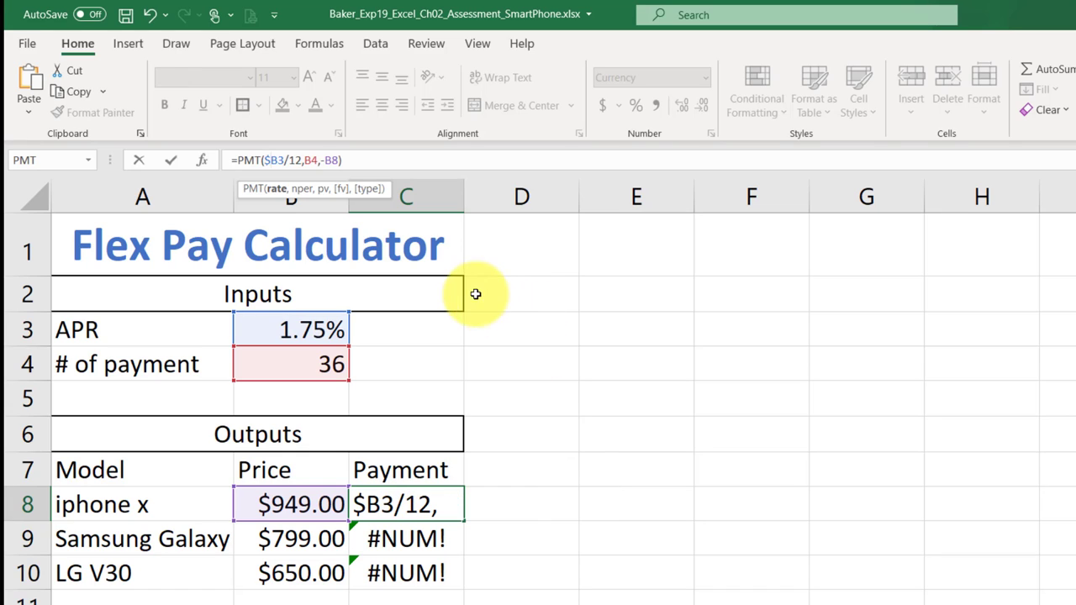
{"action": "left_click", "coordinate": [277, 158]}
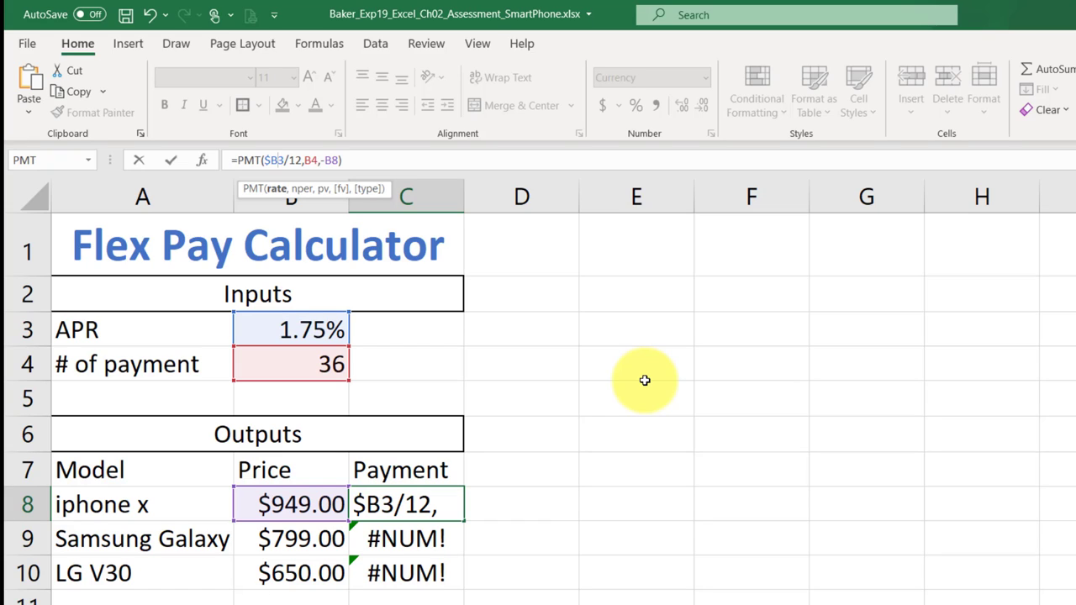
{"action": "type", "text": "$"}
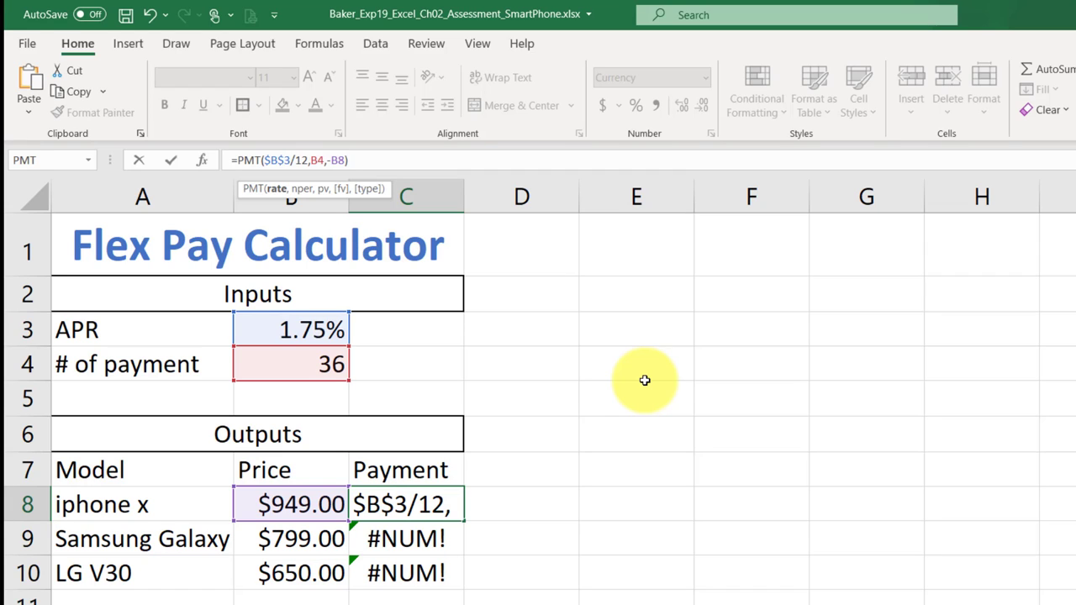
{"action": "key", "text": "Return"}
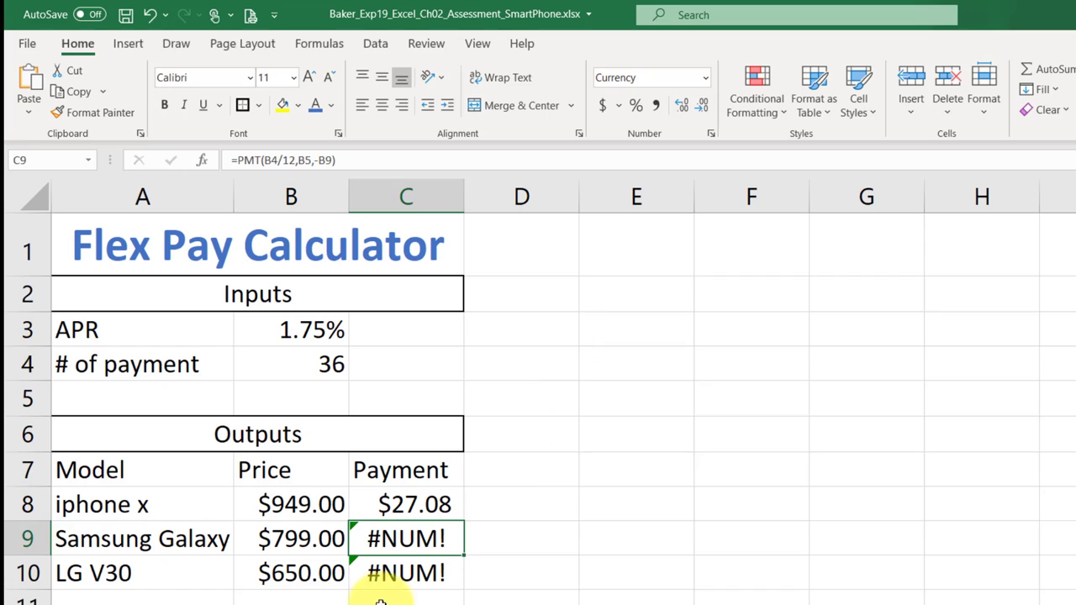
{"action": "left_click", "coordinate": [413, 510]}
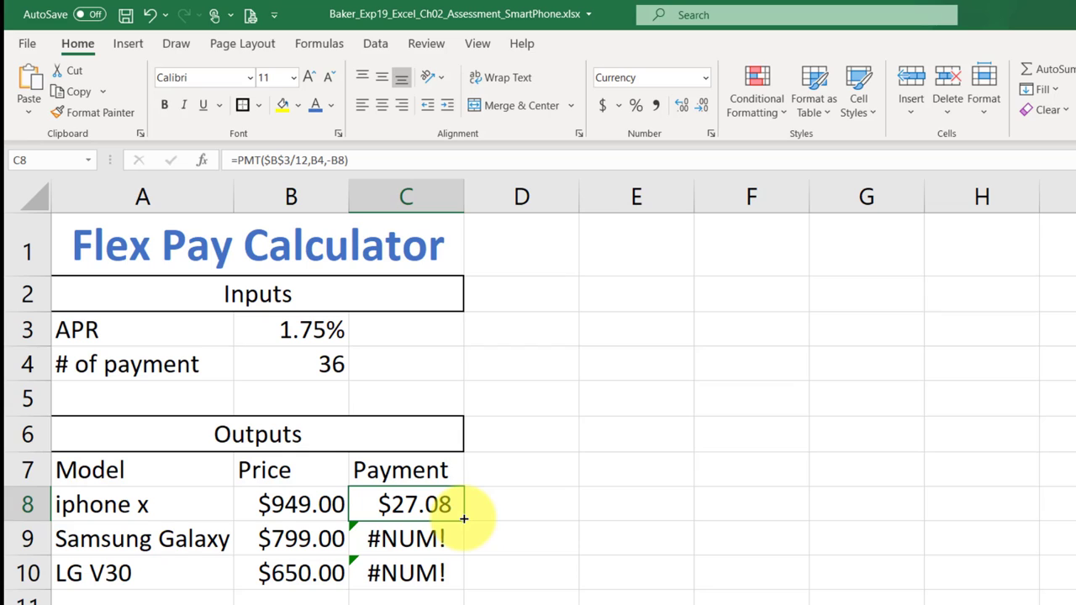
{"action": "left_click_drag", "start_coordinate": [463, 519], "coordinate": [459, 590]}
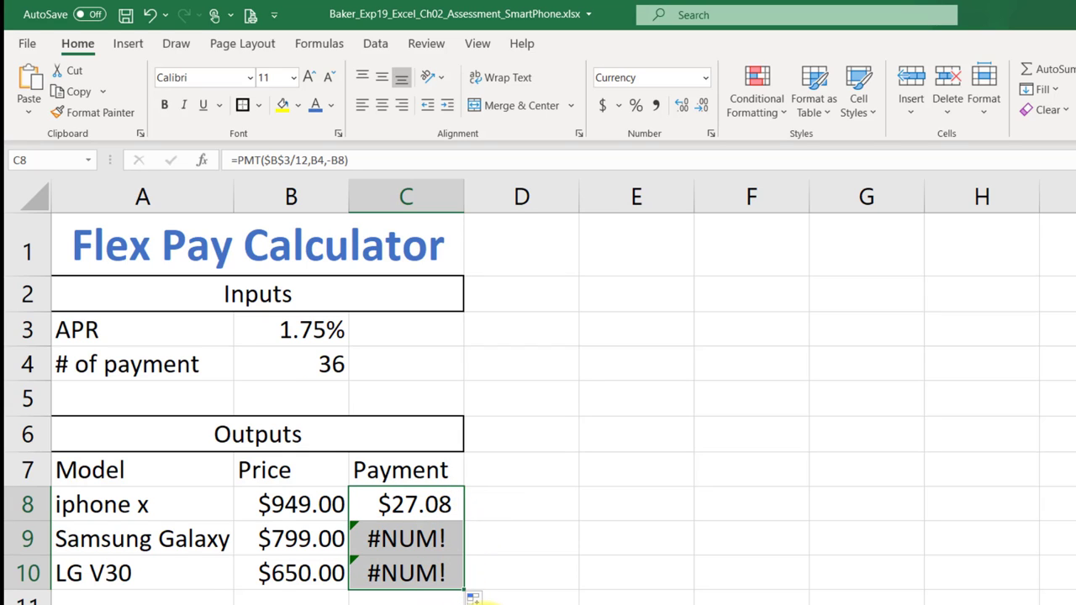
- Compare the copied PMT formulas in C8, C9 and C10 to check how the rate and number-of-payments references behave
{"action": "left_click", "coordinate": [421, 535]}
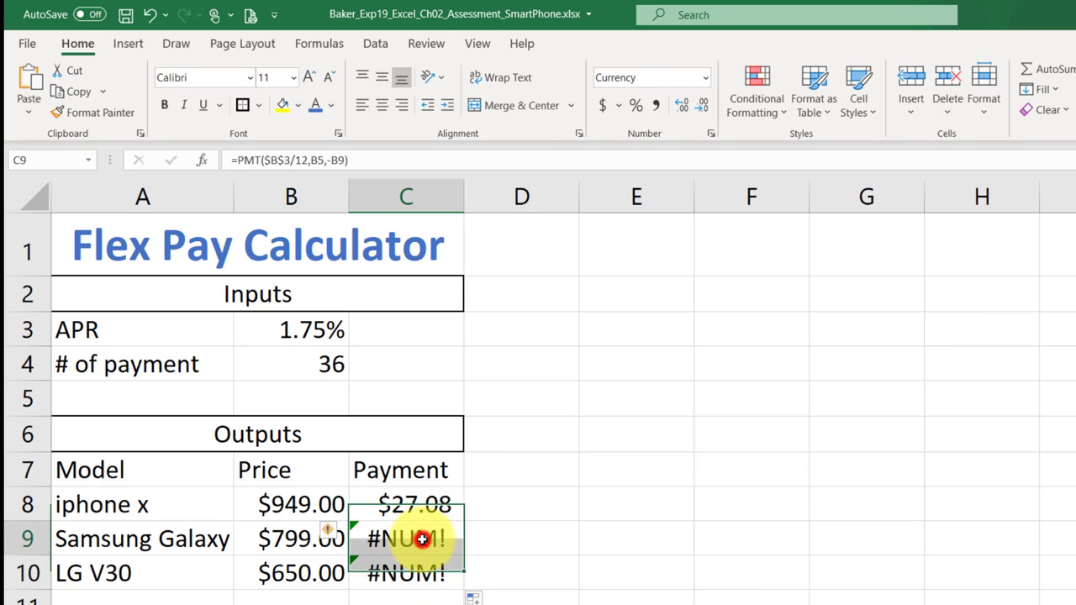
{"action": "left_click", "coordinate": [409, 560]}
{"action": "left_click", "coordinate": [411, 536]}
{"action": "left_click", "coordinate": [415, 569]}
{"action": "left_click", "coordinate": [418, 537]}
{"action": "left_click", "coordinate": [413, 567]}
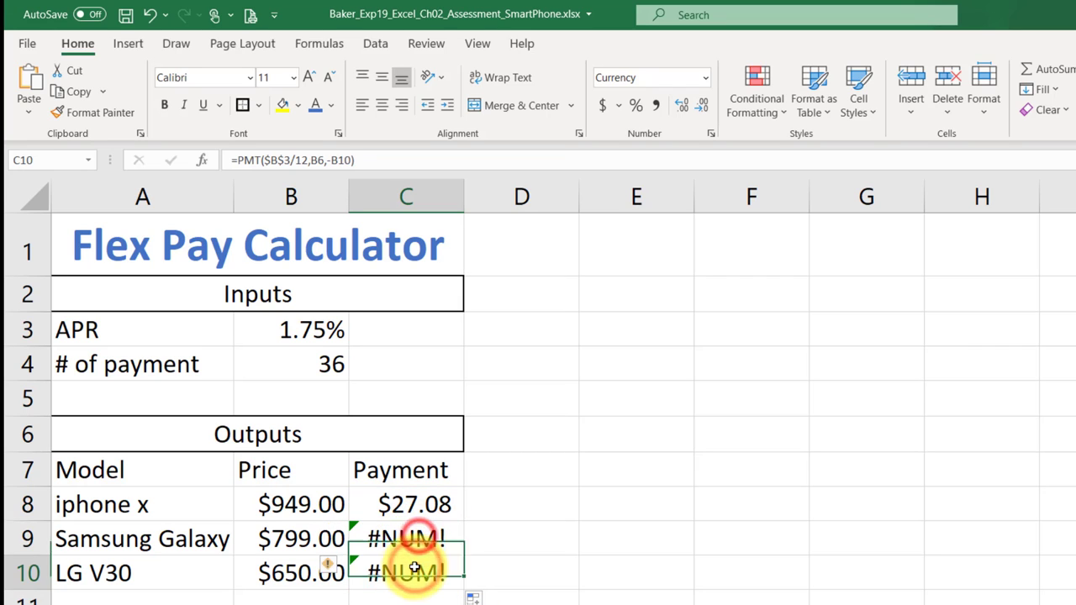
{"action": "left_click", "coordinate": [412, 532]}
{"action": "left_click", "coordinate": [412, 572]}
{"action": "left_click", "coordinate": [414, 536]}
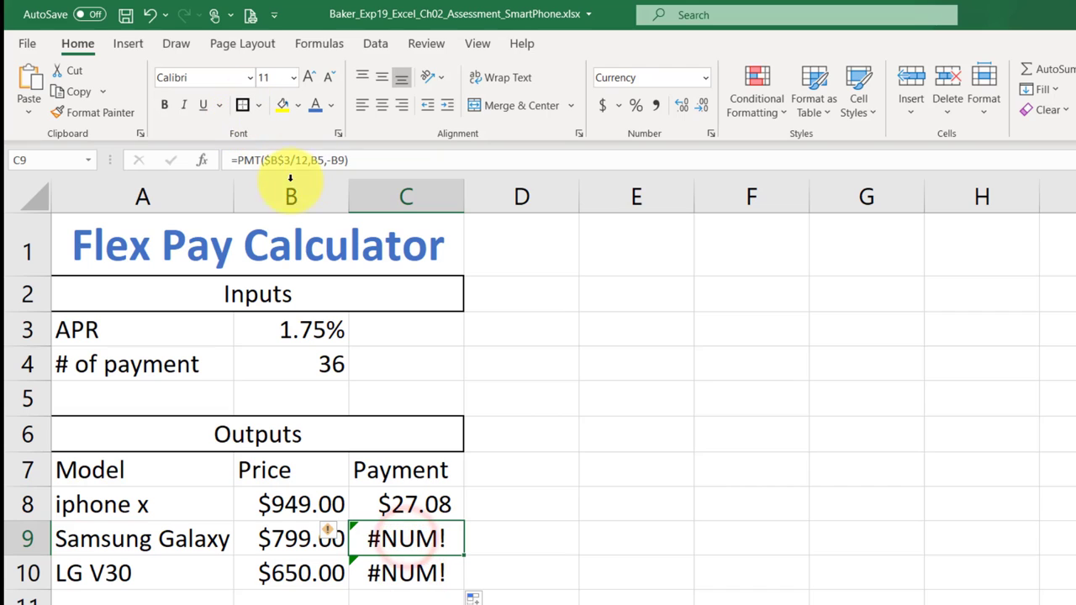
{"action": "left_click", "coordinate": [412, 572]}
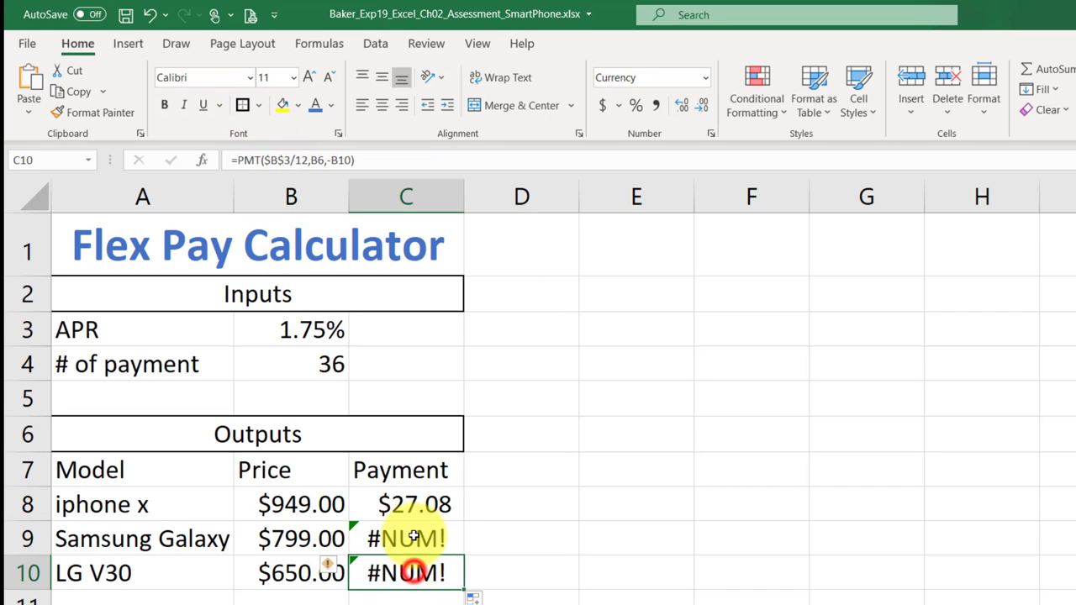
{"action": "left_click", "coordinate": [410, 503]}
{"action": "left_click", "coordinate": [408, 537]}
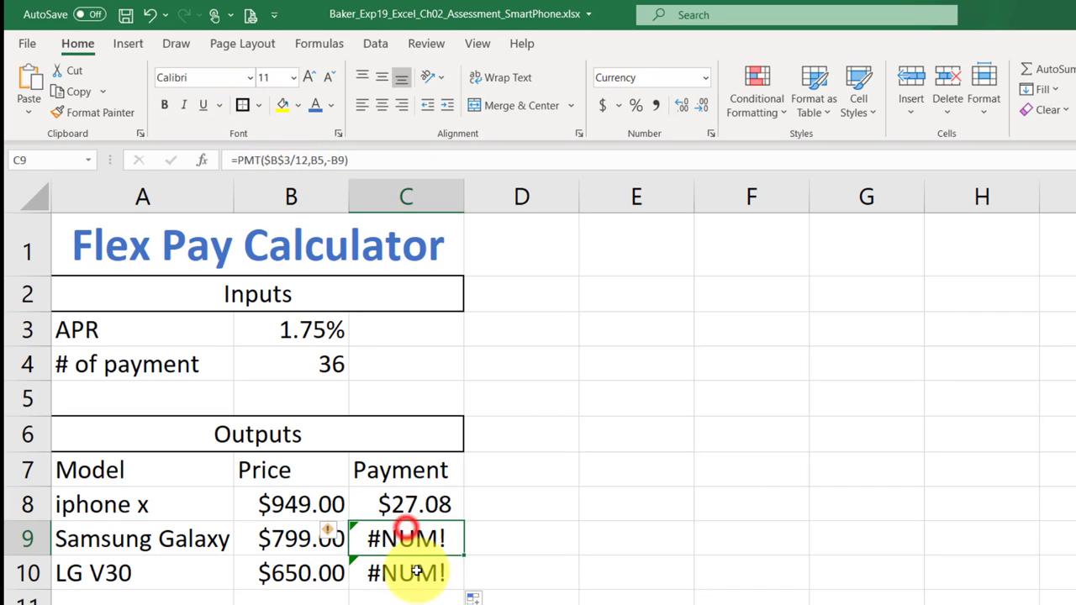
{"action": "left_click", "coordinate": [417, 572]}
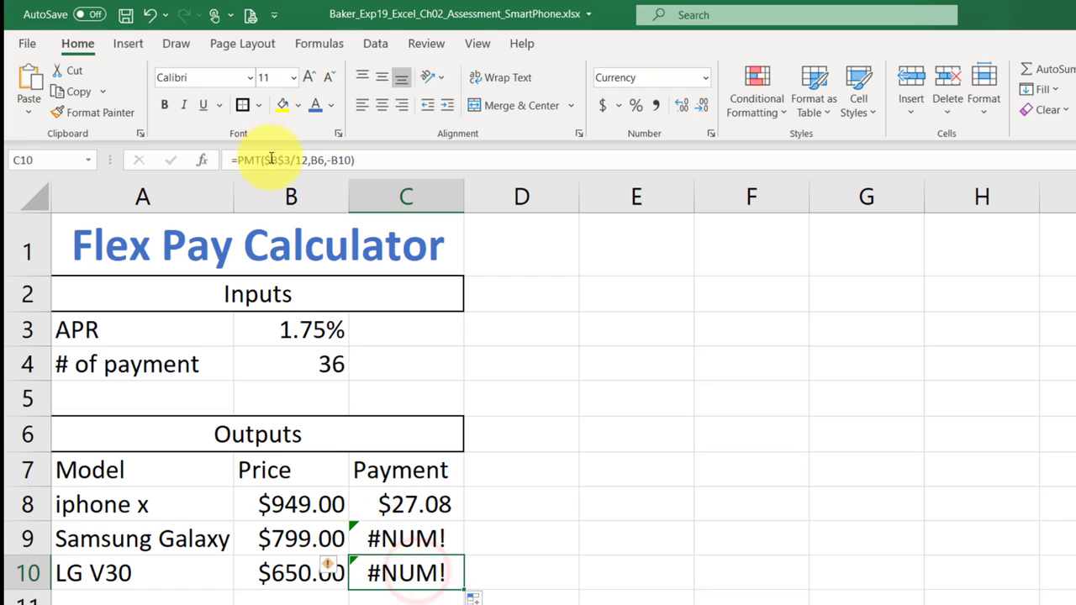
{"action": "left_click", "coordinate": [410, 538]}
{"action": "left_click", "coordinate": [415, 572]}
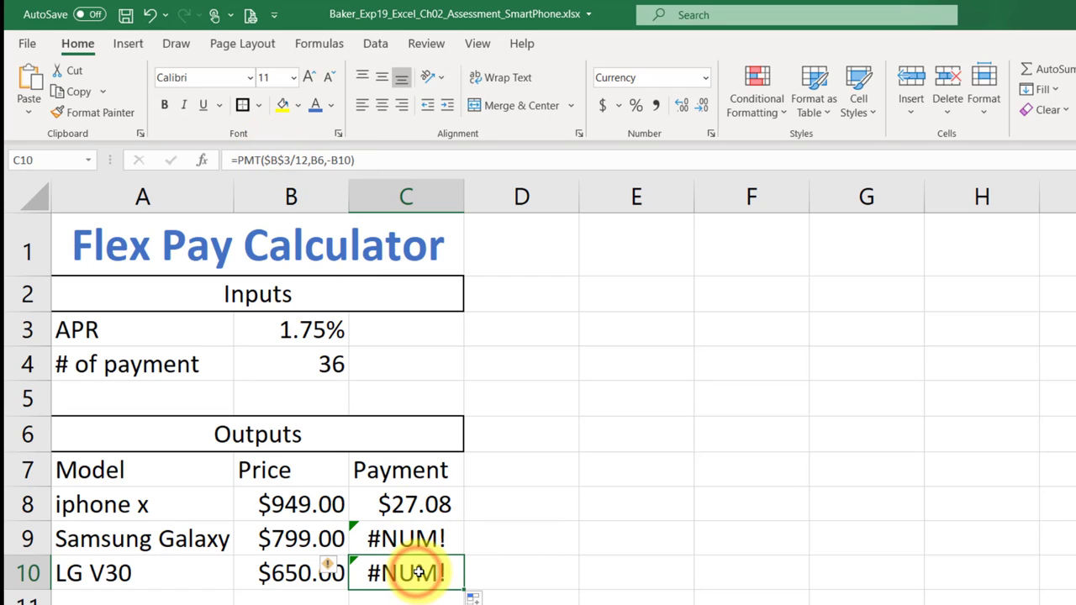
{"action": "left_click", "coordinate": [415, 537]}
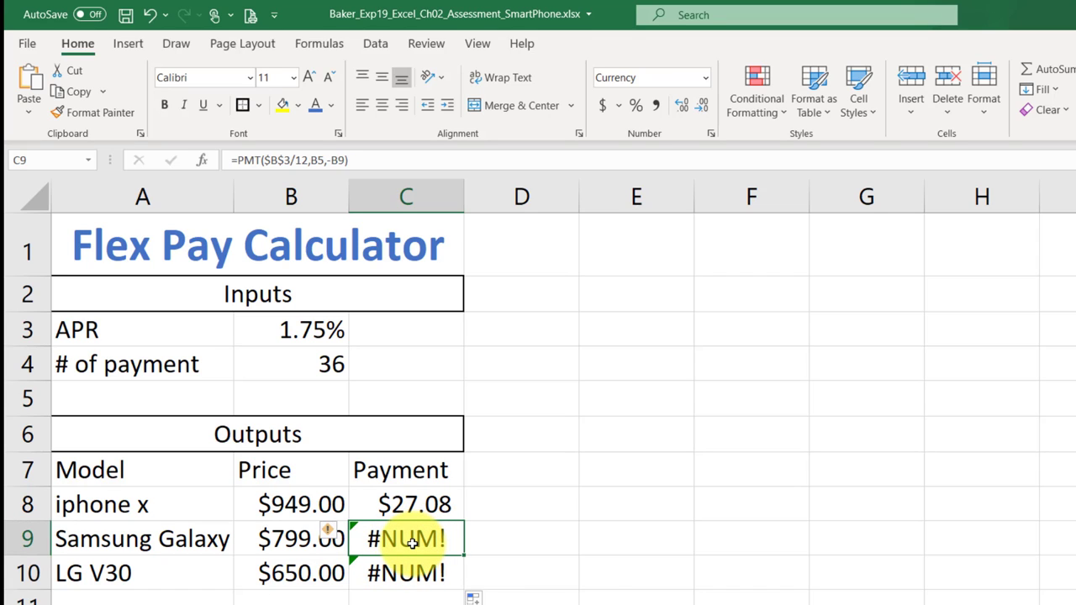
- Trace the cells referenced by the PMT formulas in C9 and C10 and compare them with the number of payments in B4
{"action": "left_click", "coordinate": [299, 160]}
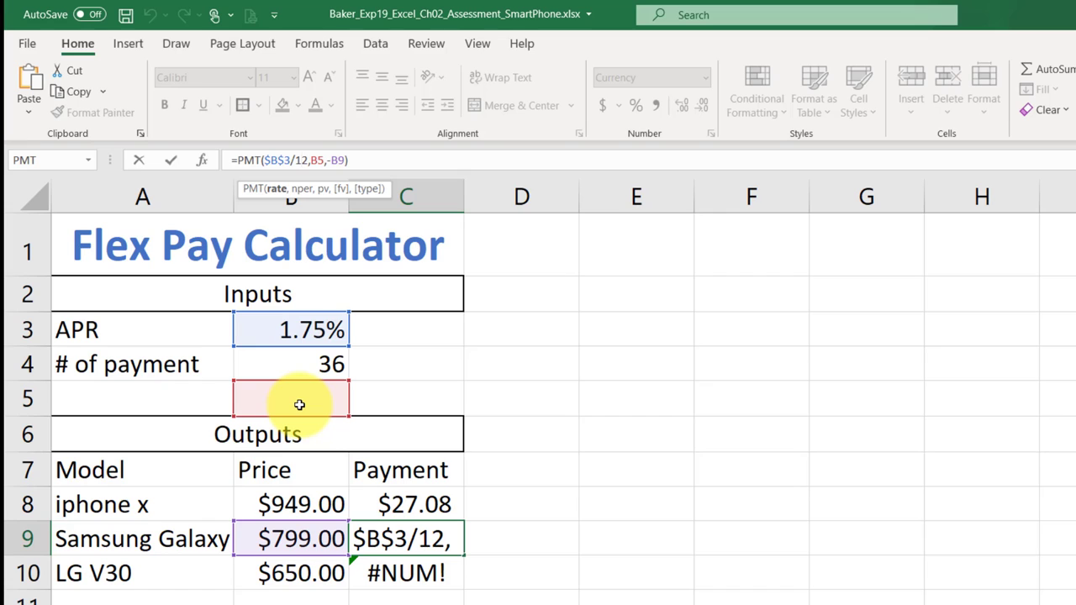
{"action": "key", "text": "ctrl+Return"}
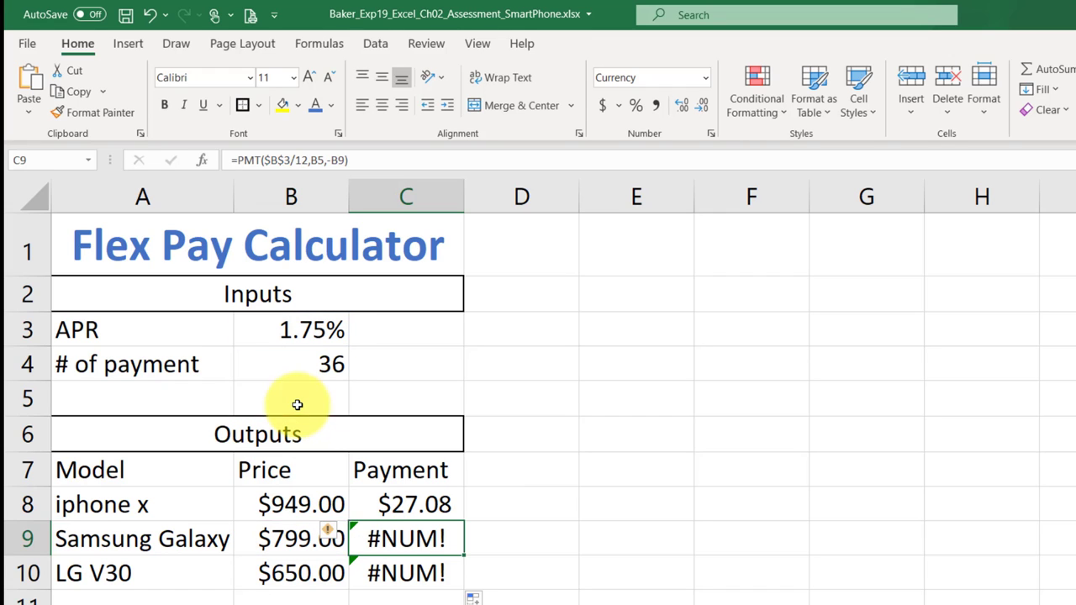
{"action": "left_click", "coordinate": [404, 577]}
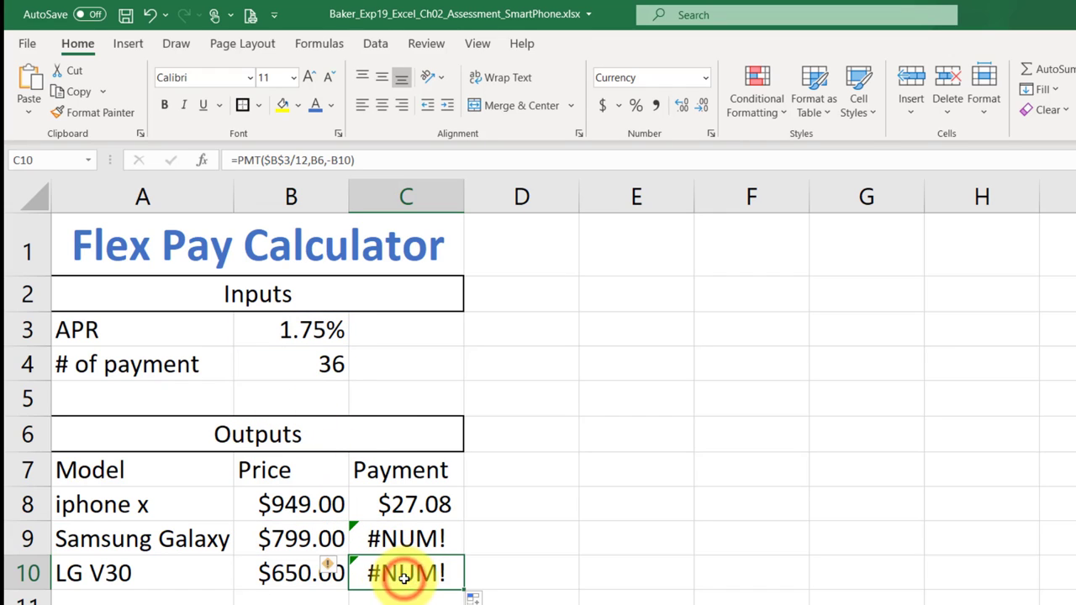
{"action": "left_click", "coordinate": [288, 158]}
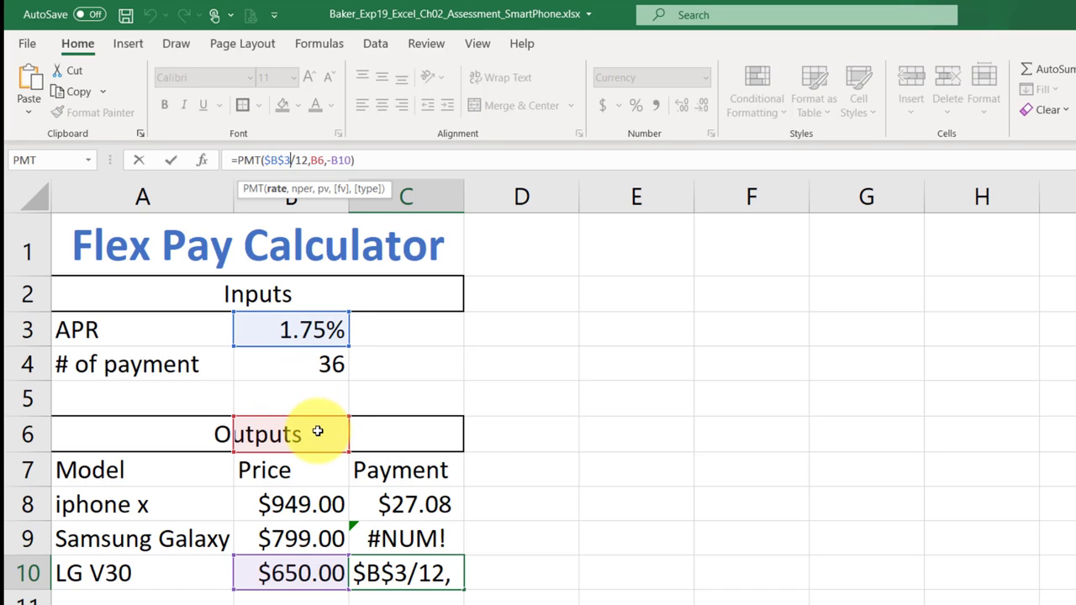
{"action": "key", "text": "ctrl+Return"}
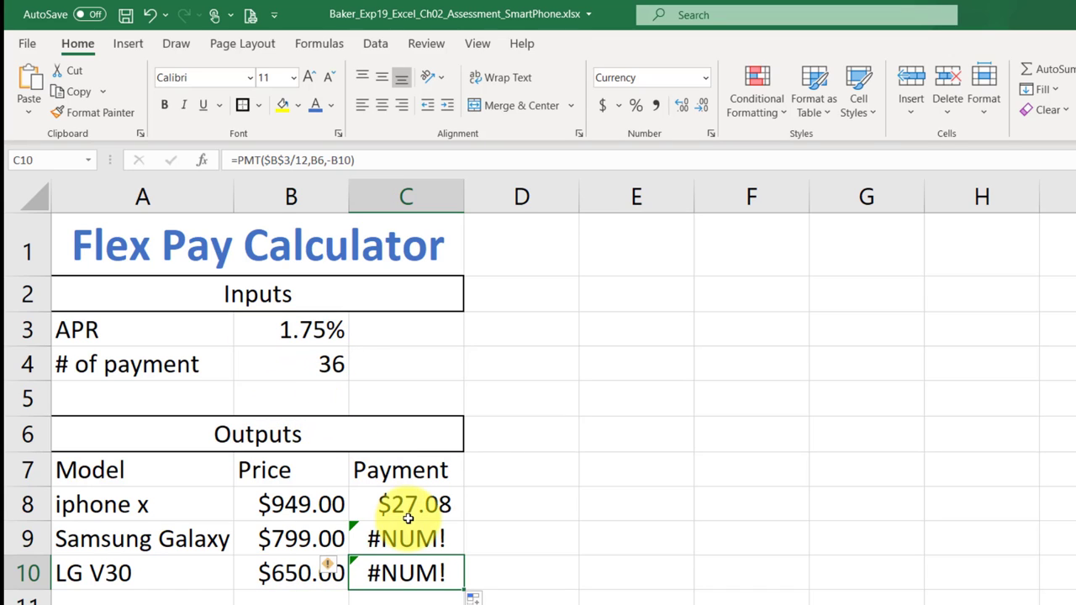
{"action": "left_click", "coordinate": [293, 370]}
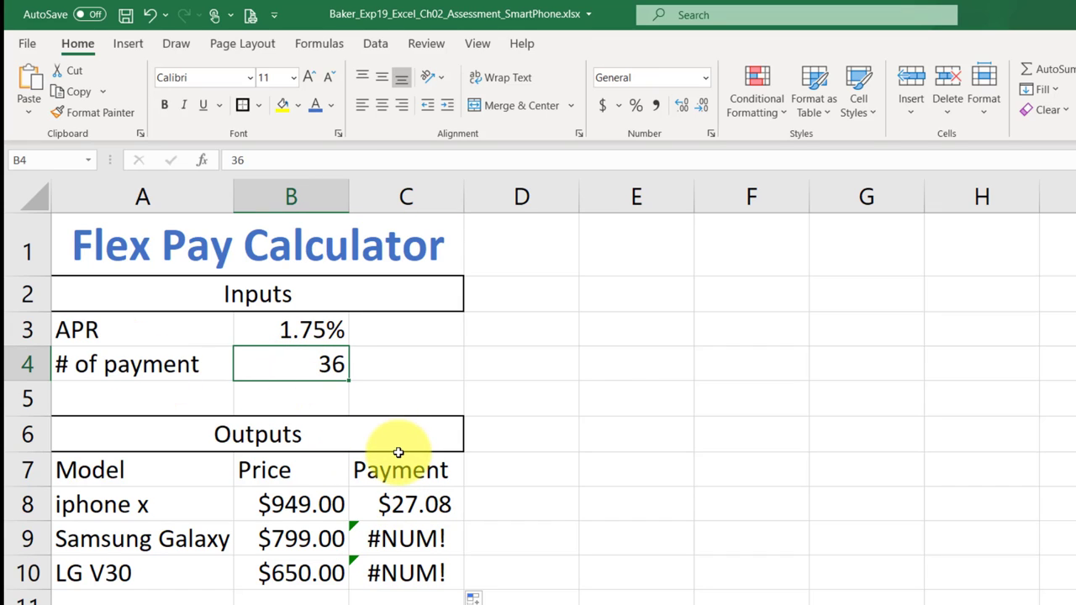
- Make the number-of-payments reference in the C8 PMT formula absolute as $B$4 and fill the formula down through C10
{"action": "left_click", "coordinate": [404, 504]}
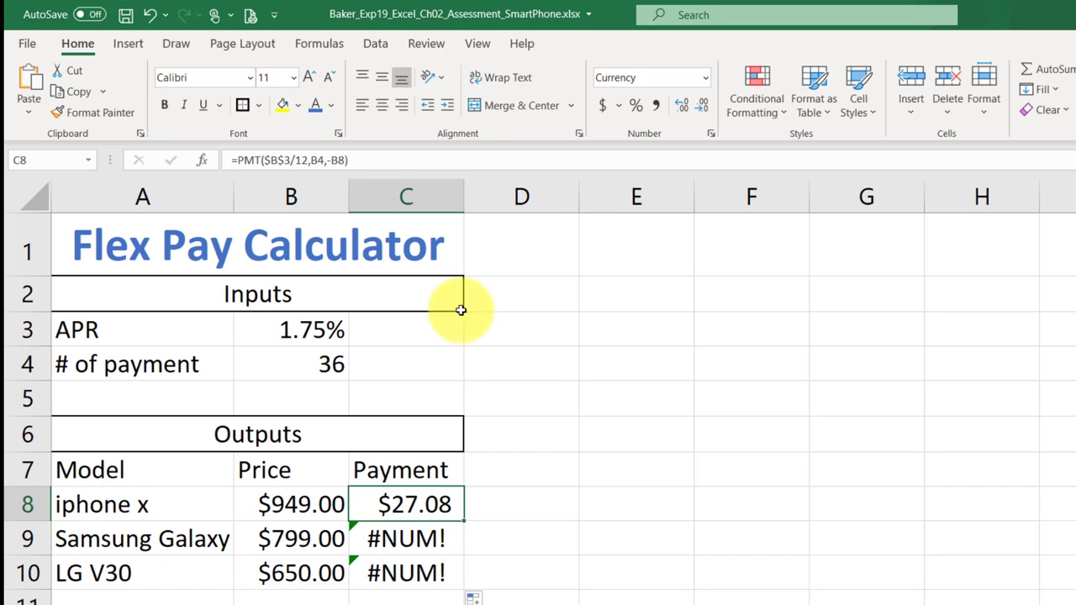
{"action": "left_click", "coordinate": [319, 160]}
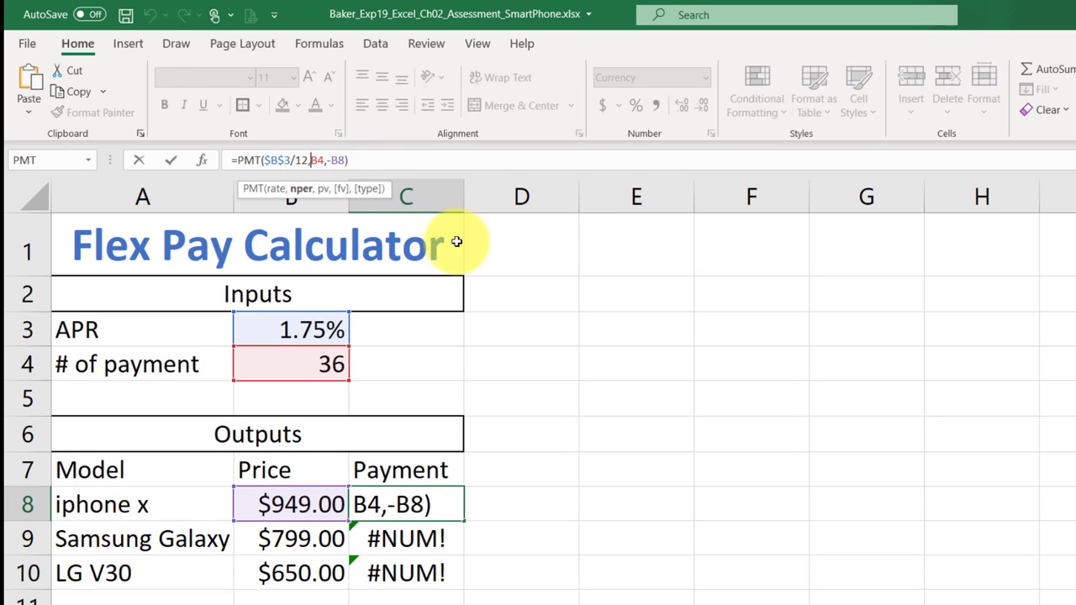
{"action": "type", "text": "$"}
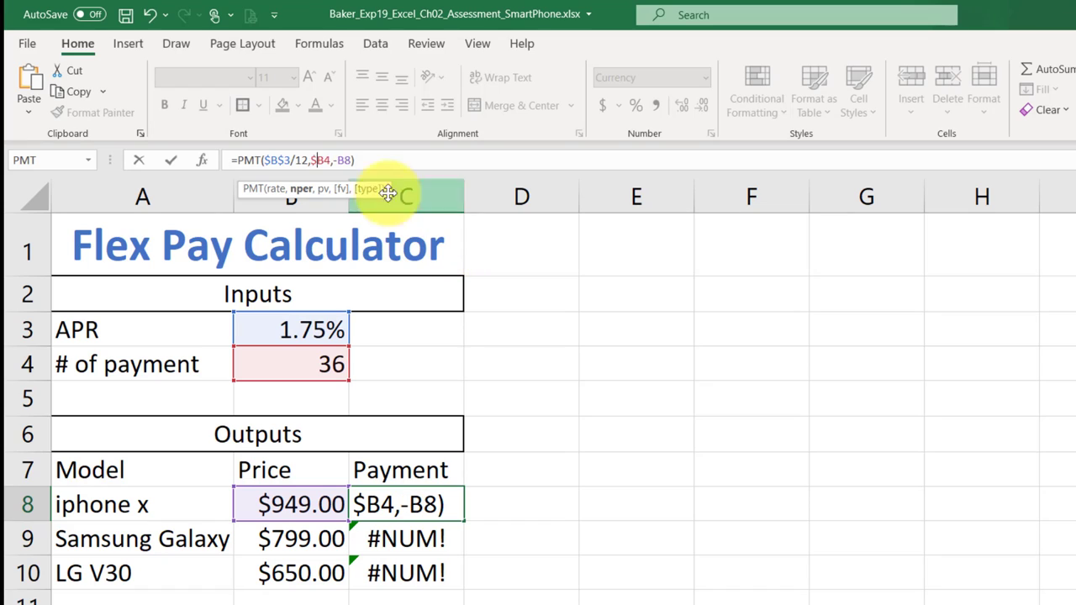
{"action": "left_click", "coordinate": [323, 162]}
{"action": "type", "text": "$"}
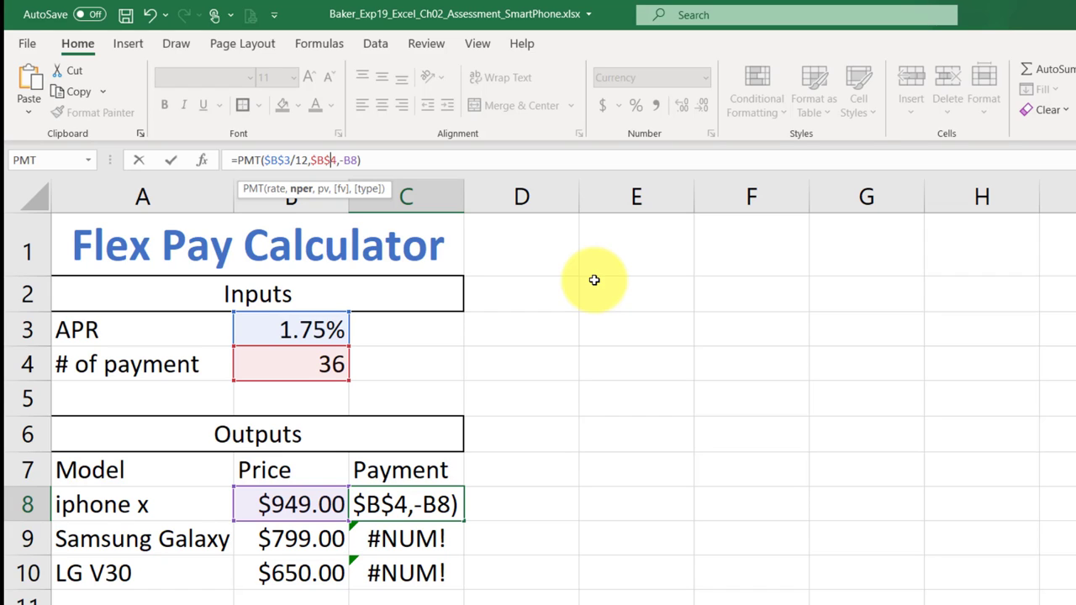
{"action": "key", "text": "Return"}
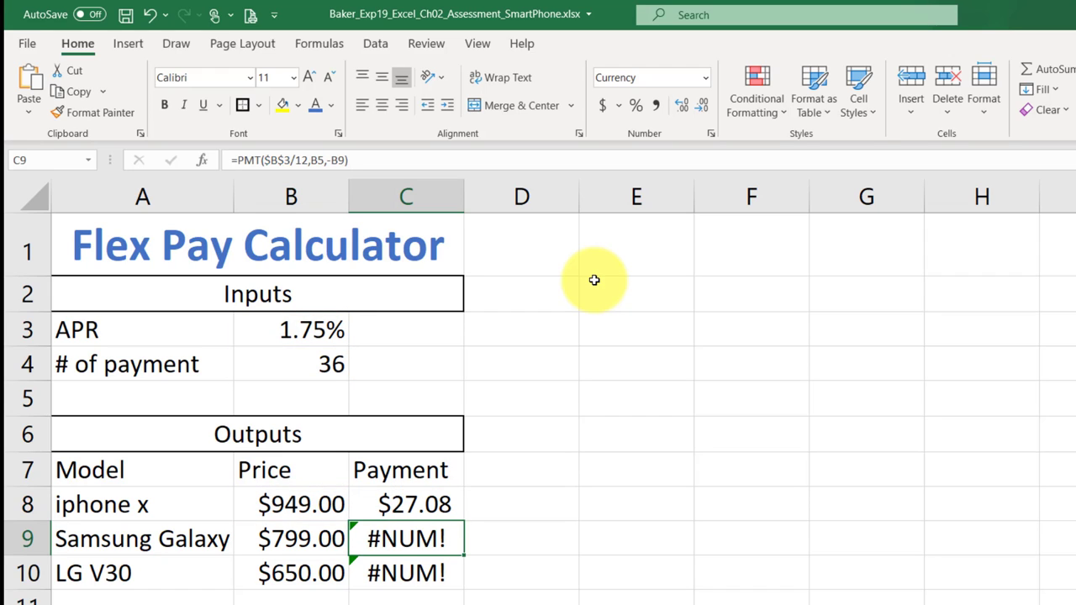
{"action": "left_click", "coordinate": [436, 506]}
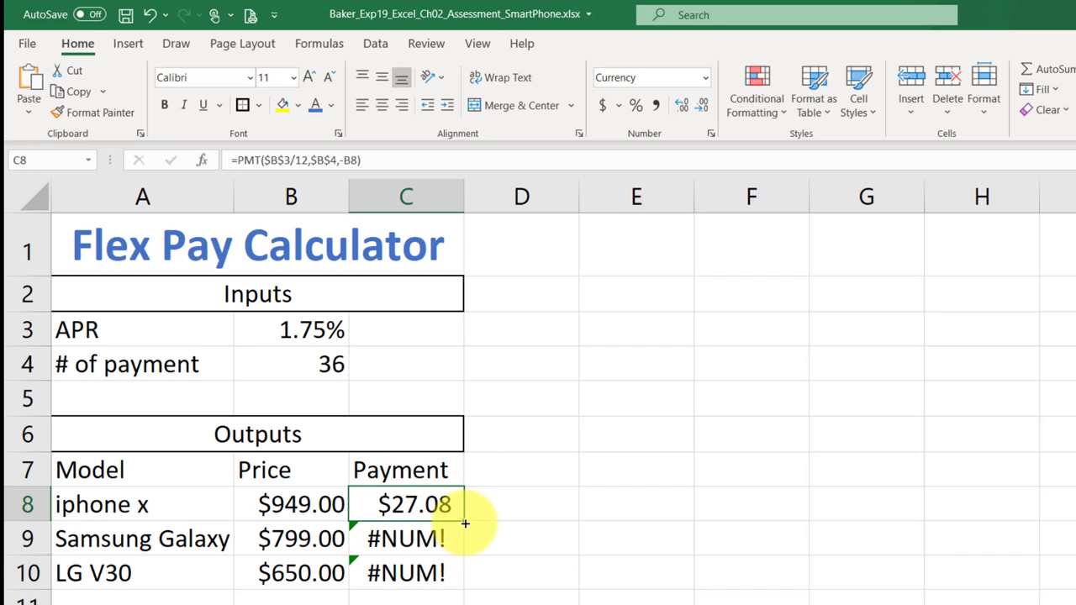
{"action": "left_click_drag", "start_coordinate": [464, 522], "coordinate": [451, 579]}
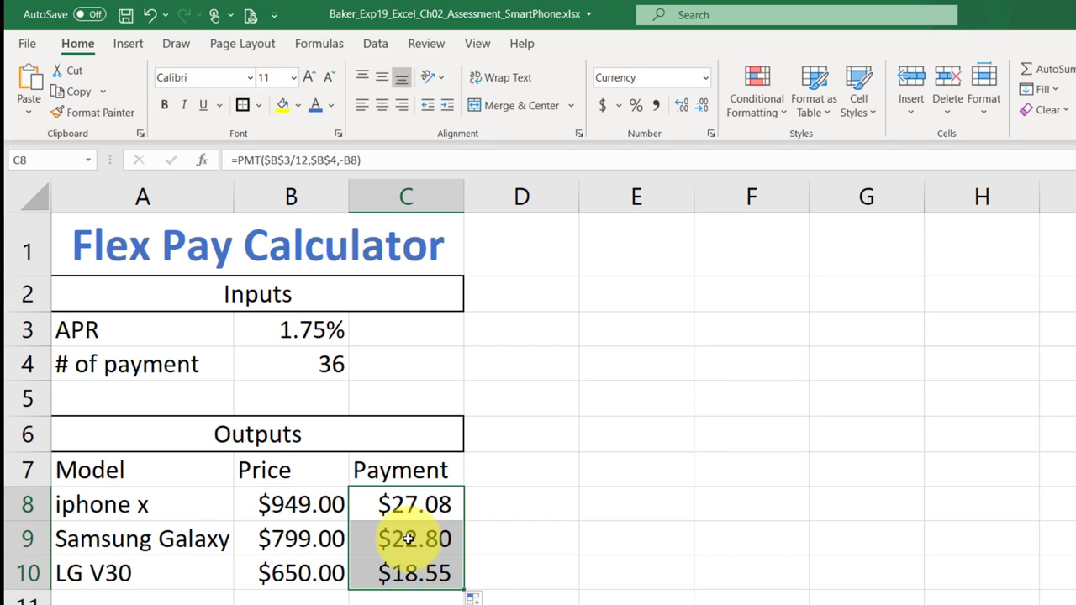
- Review the PMT formulas in C8, C9 and C10 to verify their absolute and relative references
{"action": "left_click", "coordinate": [416, 505]}
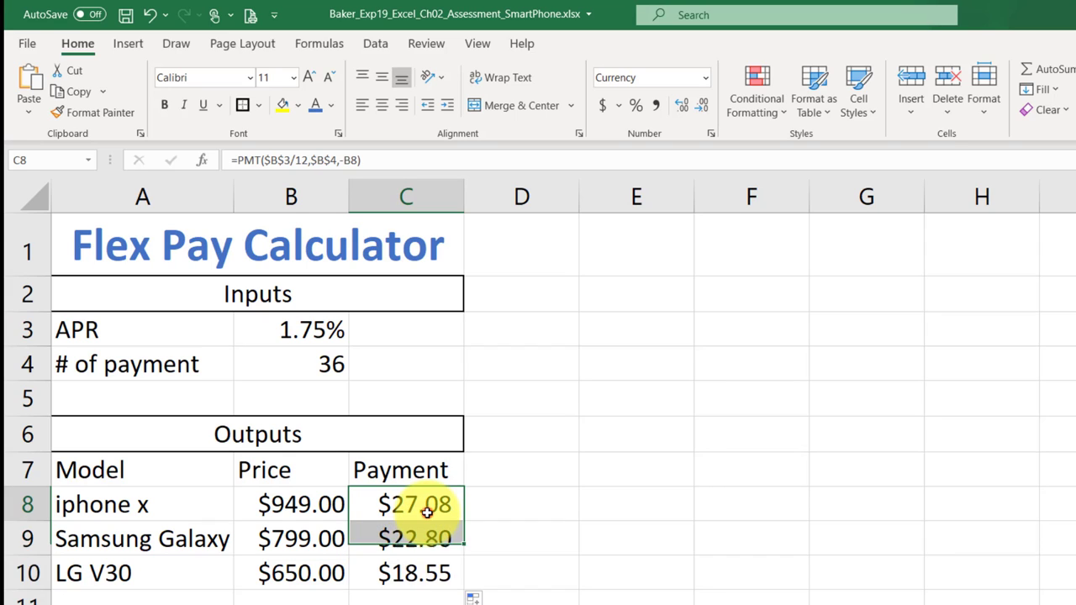
{"action": "left_click", "coordinate": [421, 538]}
{"action": "left_click", "coordinate": [422, 569]}
{"action": "left_click", "coordinate": [422, 537]}
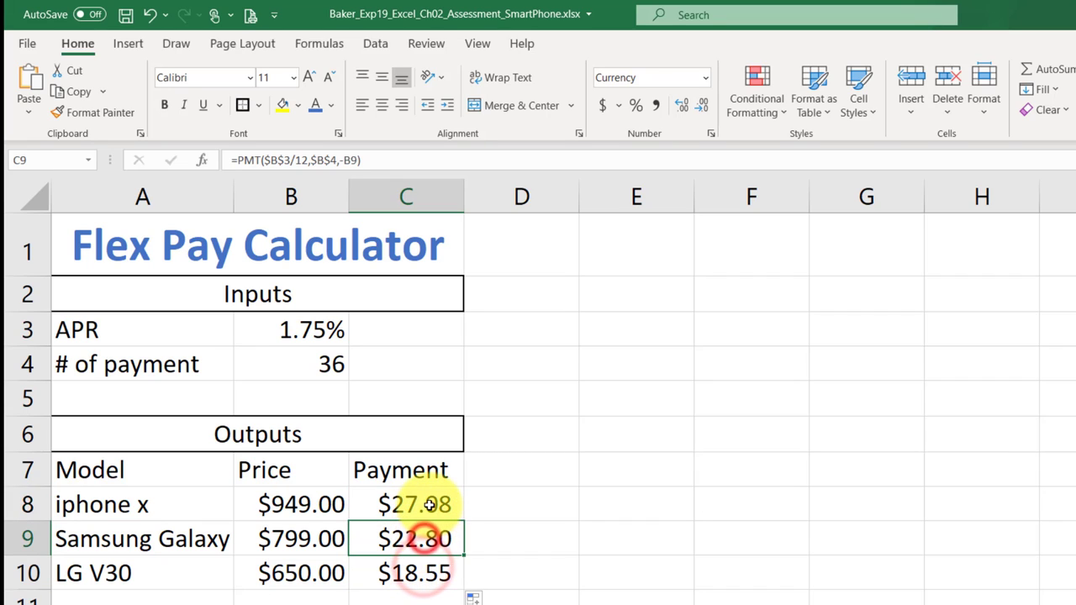
{"action": "left_click", "coordinate": [420, 505]}
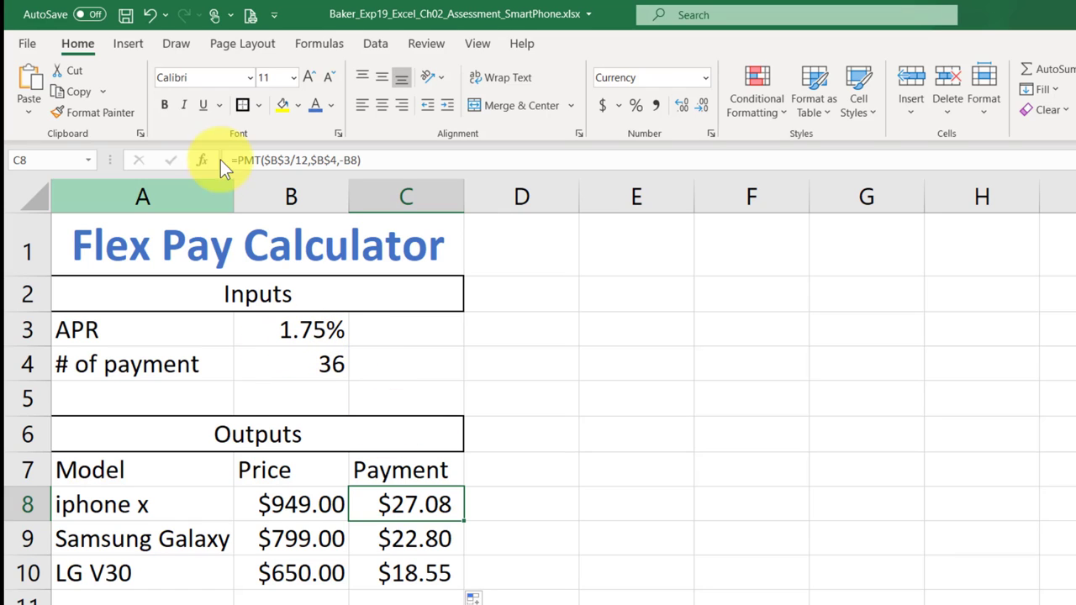
- Check the $B$3 rate and $B$4 number-of-payments references across the PMT formulas in C8:C10
{"action": "left_click", "coordinate": [420, 539]}
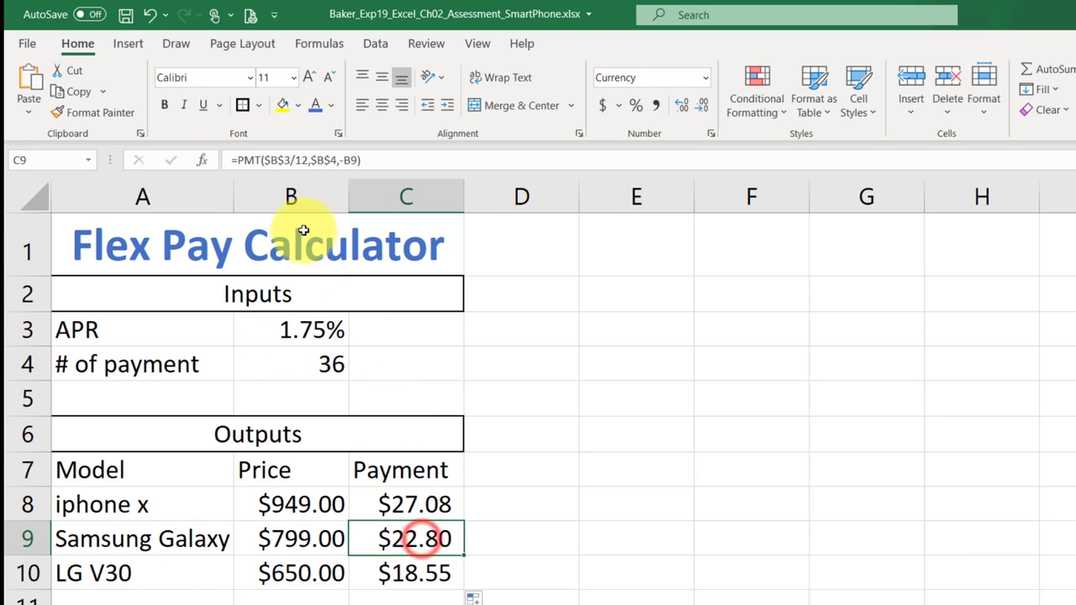
{"action": "left_click", "coordinate": [406, 575]}
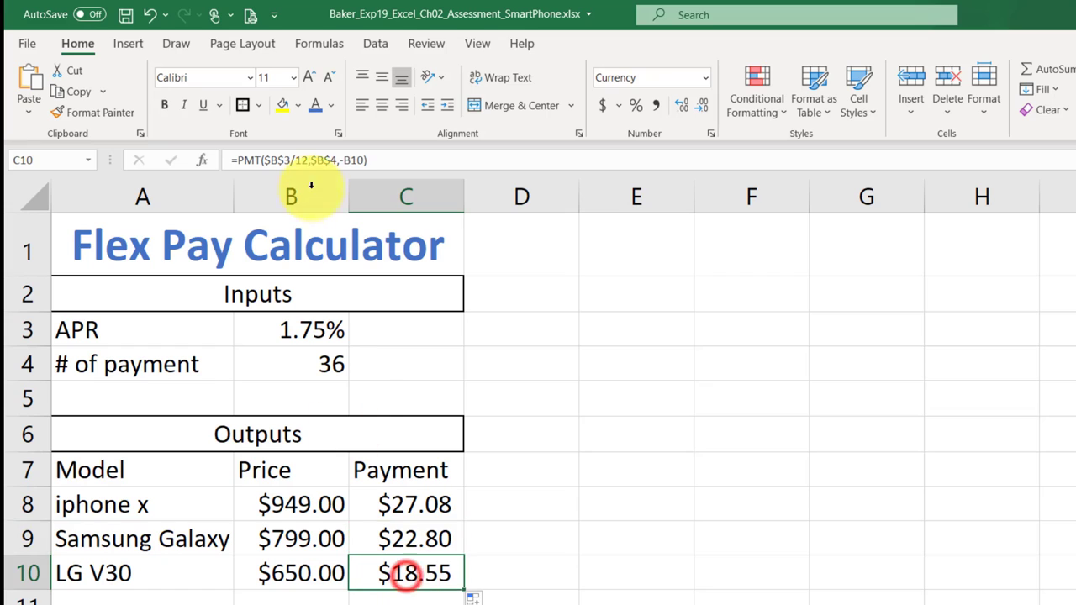
{"action": "left_click", "coordinate": [420, 507]}
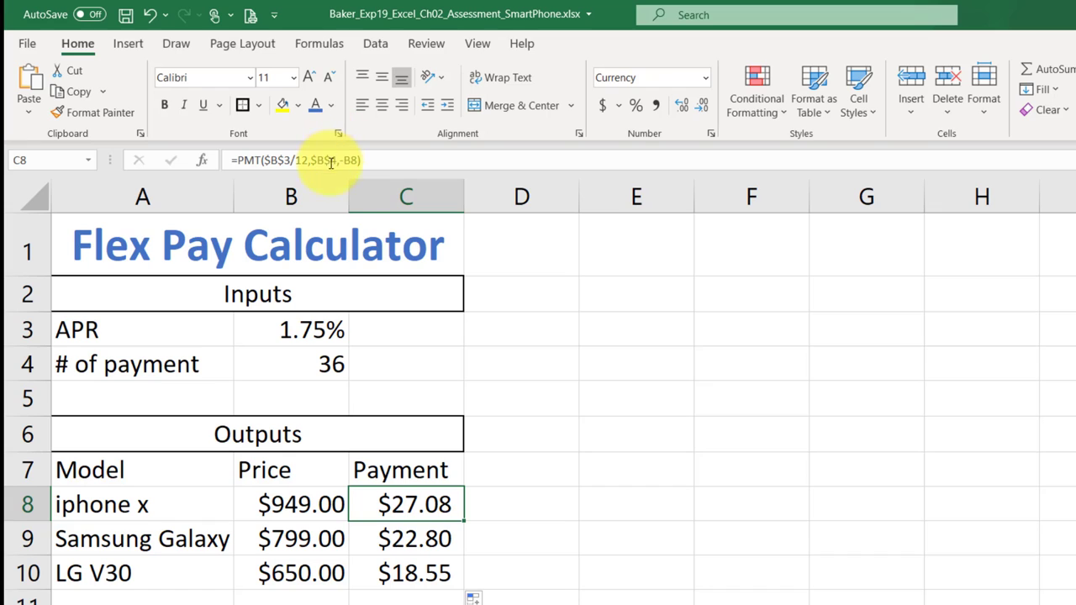
{"action": "left_click", "coordinate": [412, 538]}
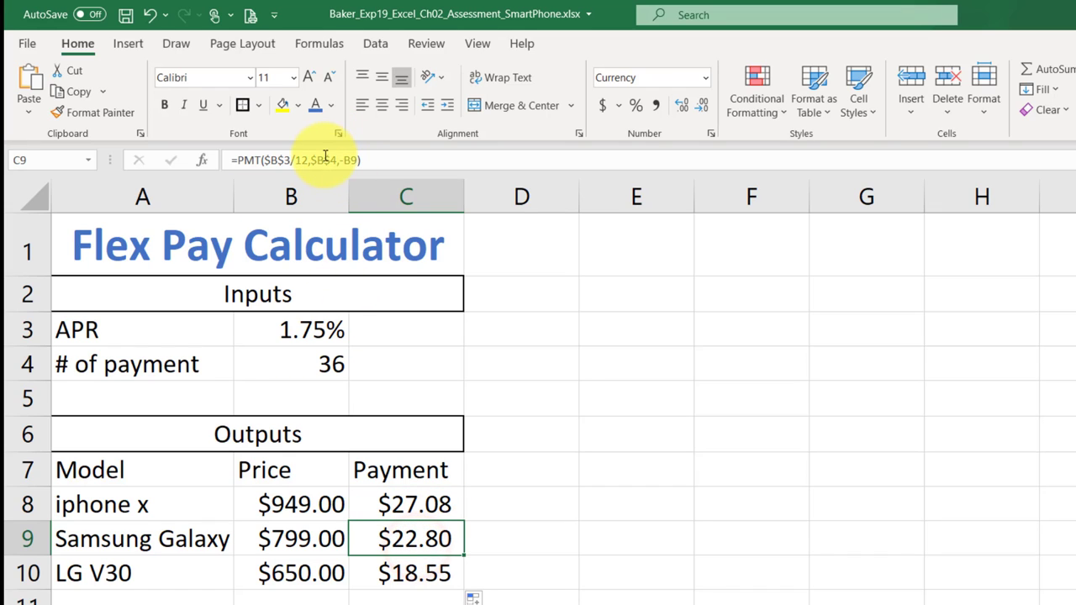
{"action": "left_click", "coordinate": [409, 576]}
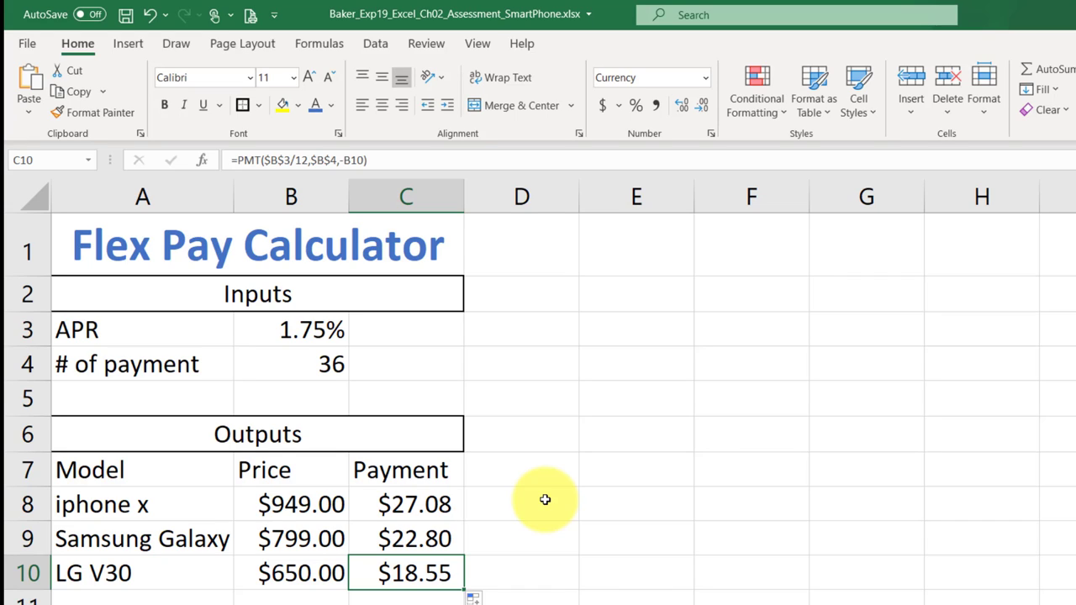
- Compare the relative price reference in each PMT formula in C8:C10 with the corresponding price in B8:B10
{"action": "left_click", "coordinate": [420, 505]}
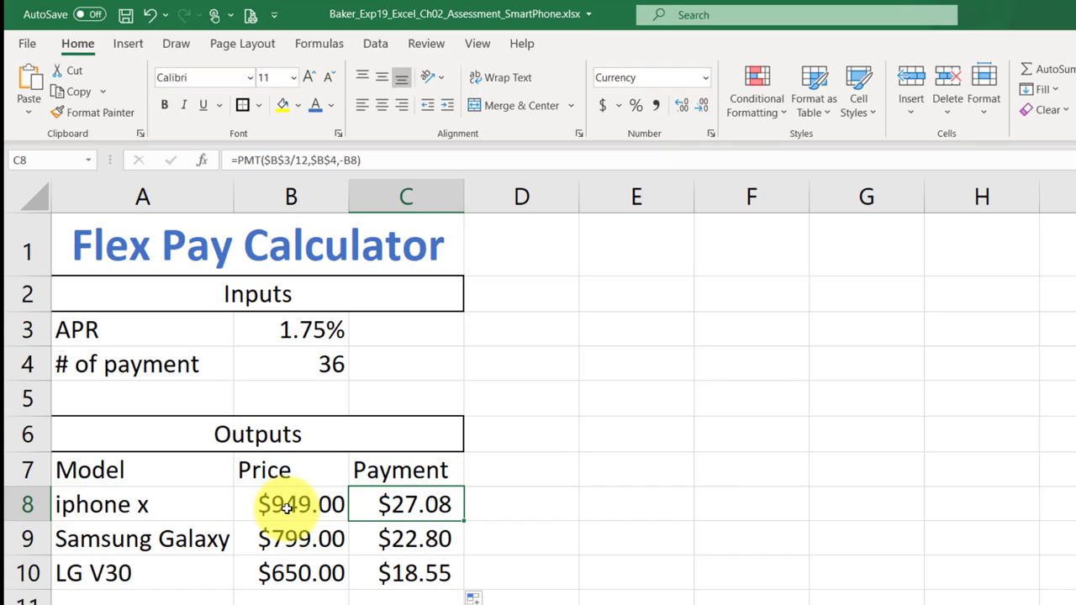
{"action": "left_click", "coordinate": [435, 536]}
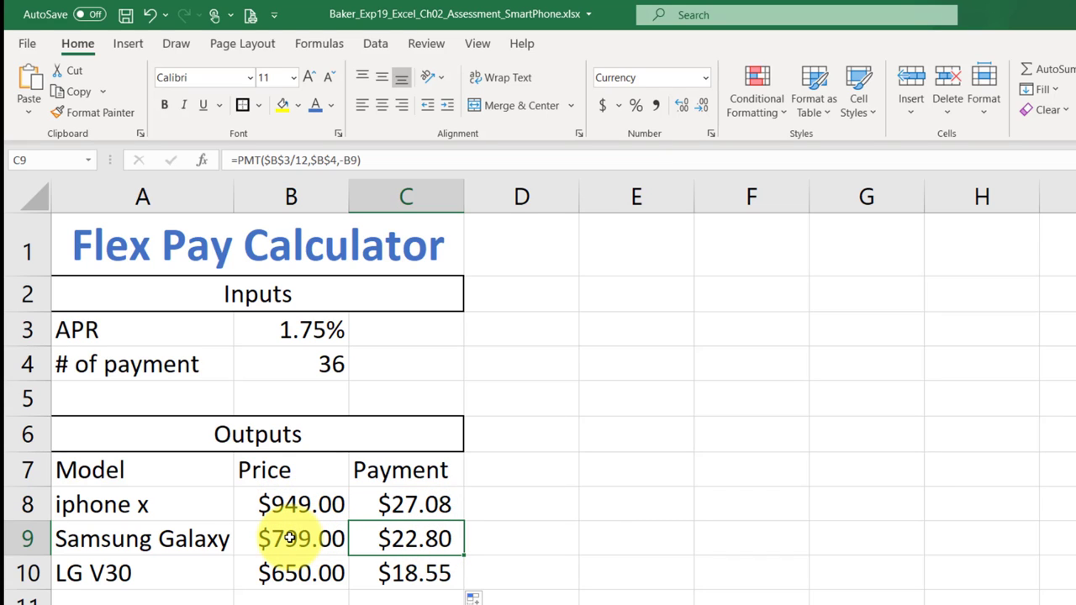
{"action": "left_click", "coordinate": [414, 575]}
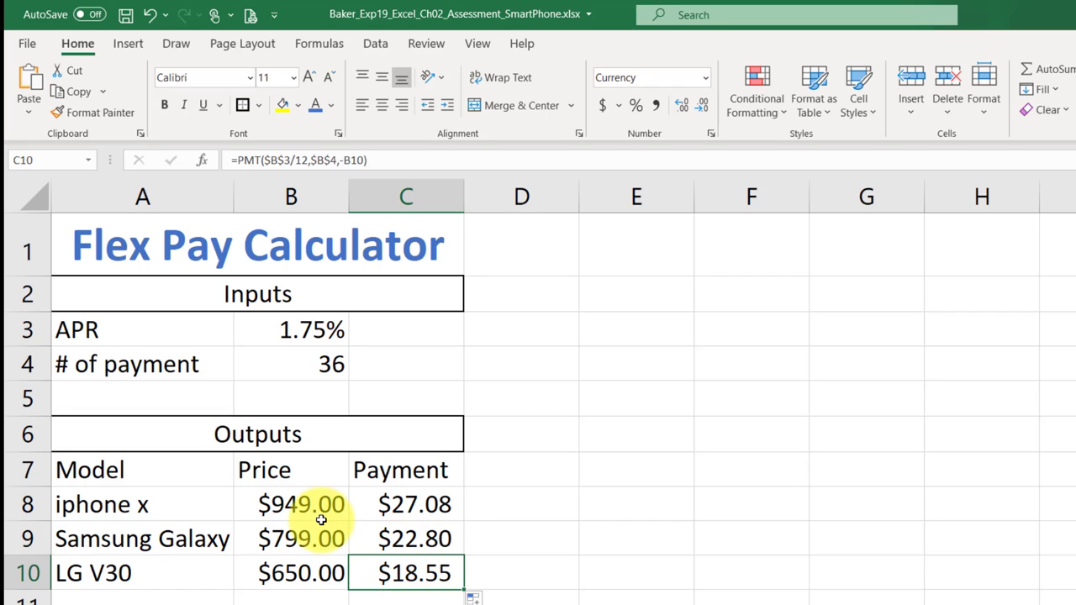
{"action": "left_click", "coordinate": [416, 505]}
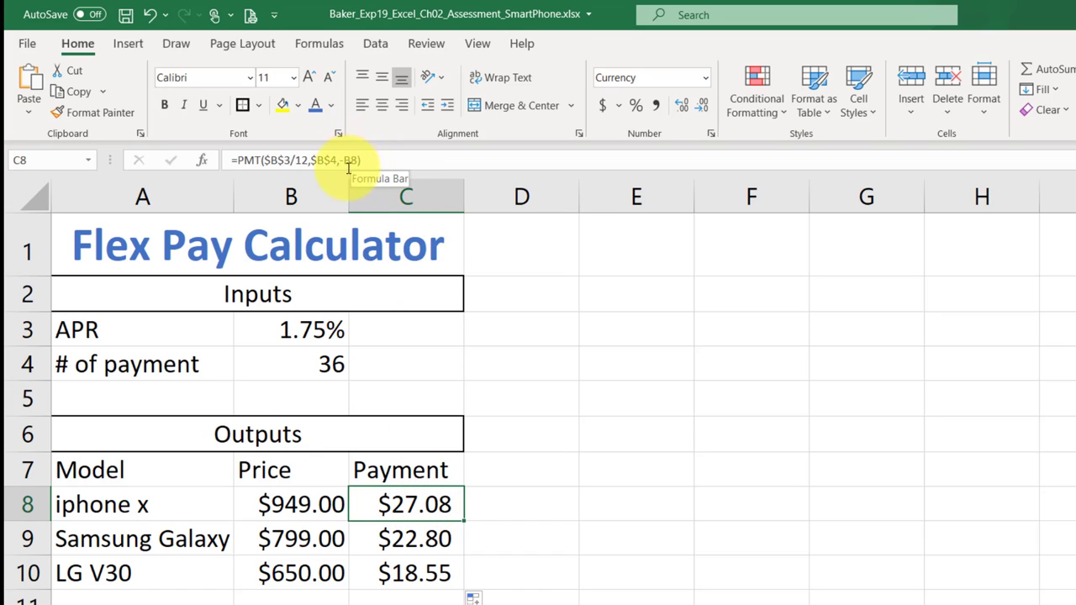
{"action": "left_click", "coordinate": [416, 541]}
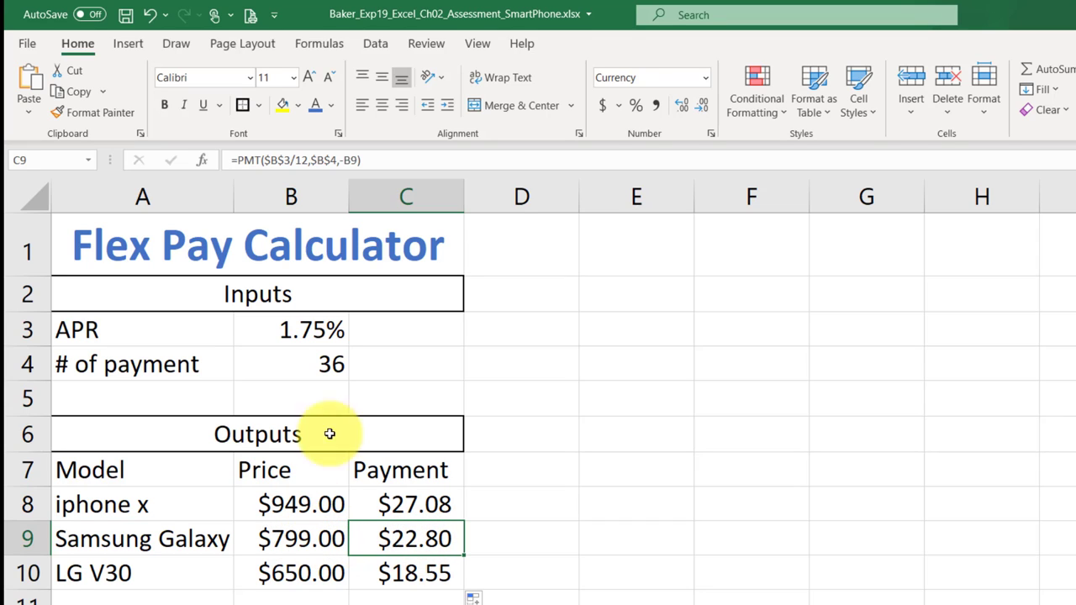
{"action": "left_click", "coordinate": [426, 577]}
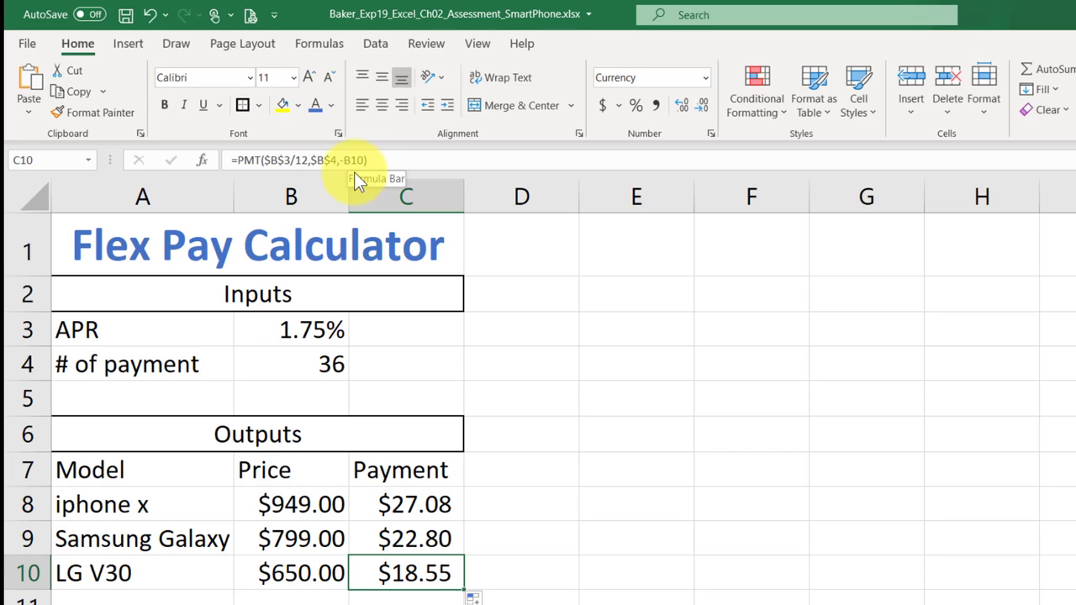
- Examine the rate, present-value and number-of-payments references inside the C10 PMT formula, leaving the formula as it is
{"action": "left_click", "coordinate": [263, 159]}
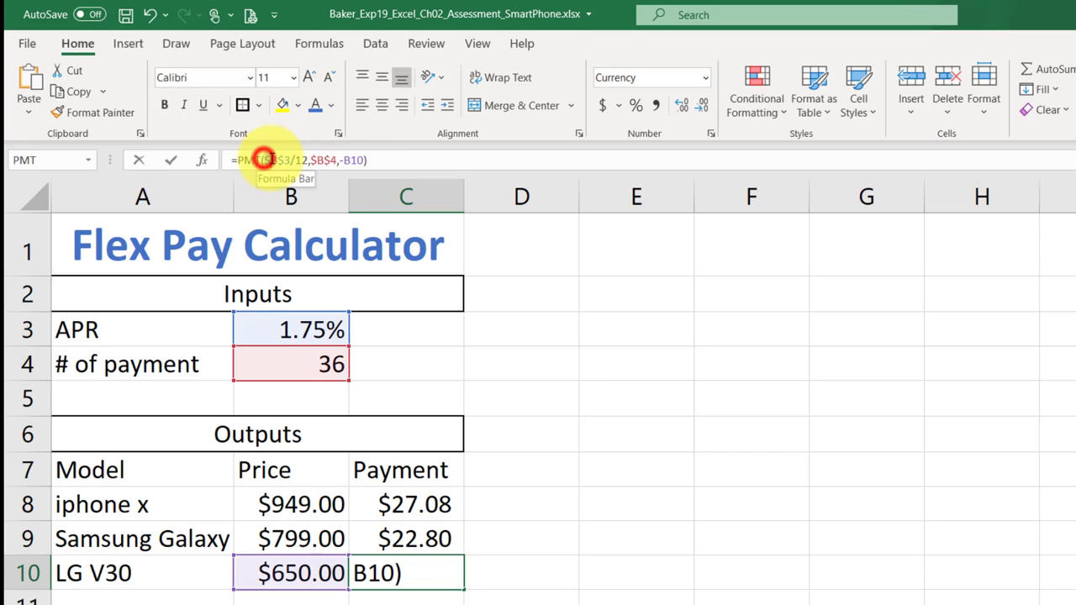
{"action": "double_click", "coordinate": [277, 160]}
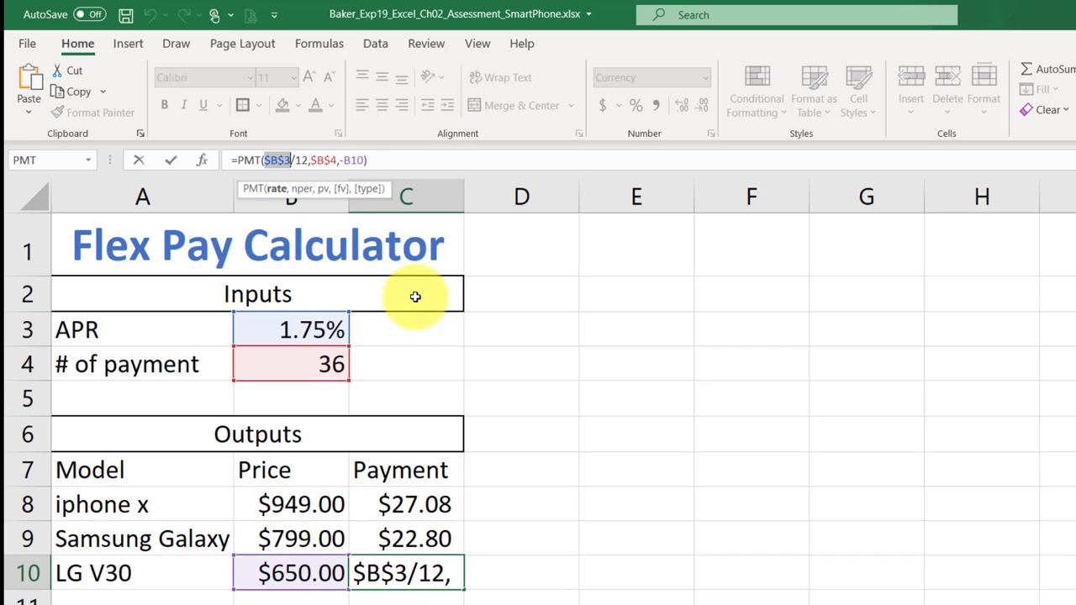
{"action": "double_click", "coordinate": [354, 160]}
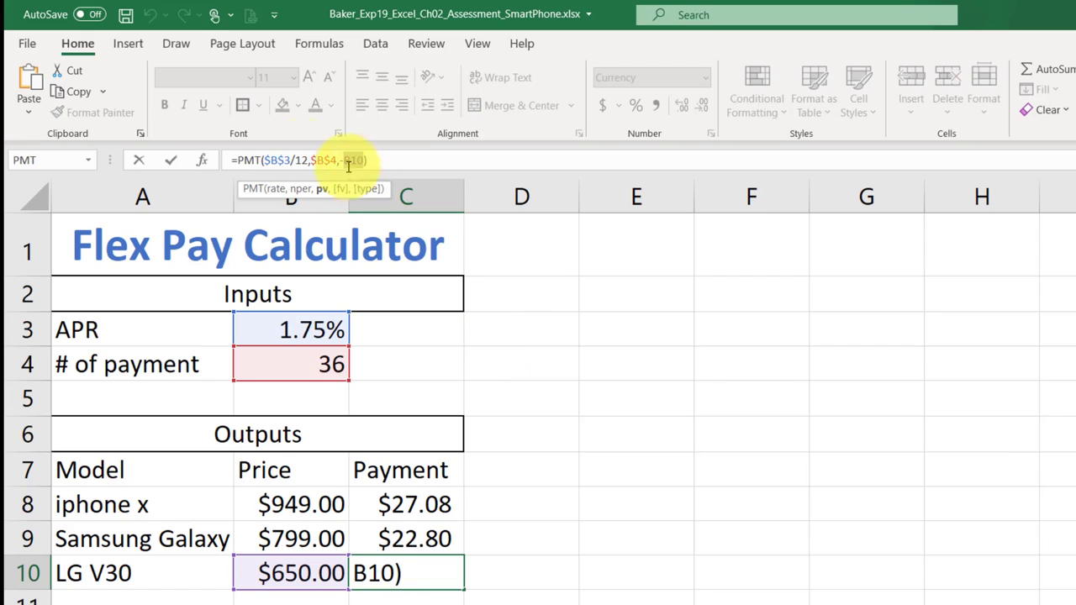
{"action": "left_click_drag", "start_coordinate": [312, 161], "coordinate": [331, 160]}
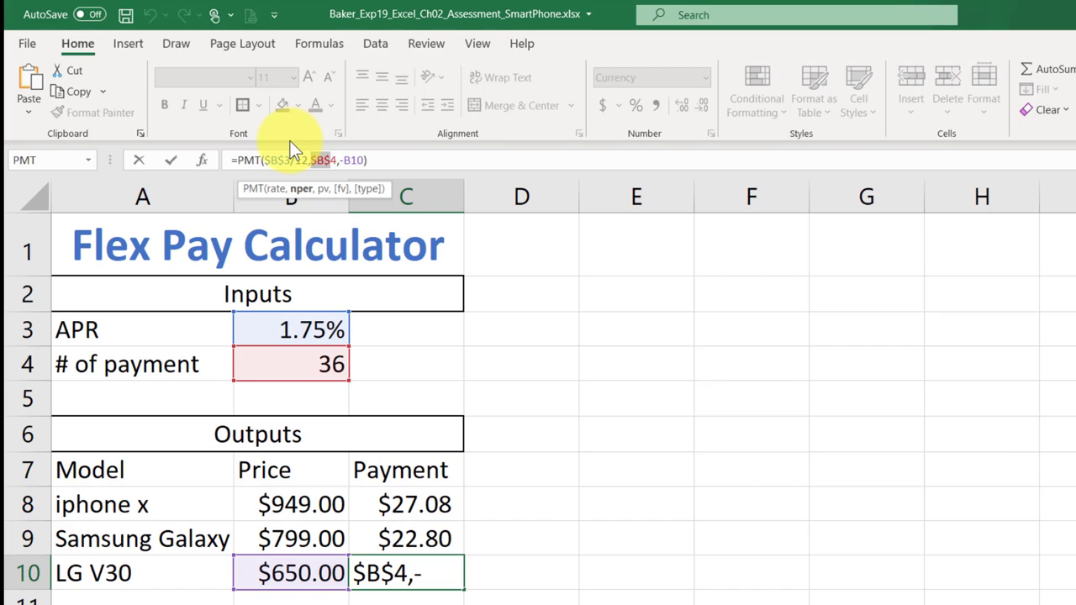
{"action": "key", "text": "ctrl+Return"}
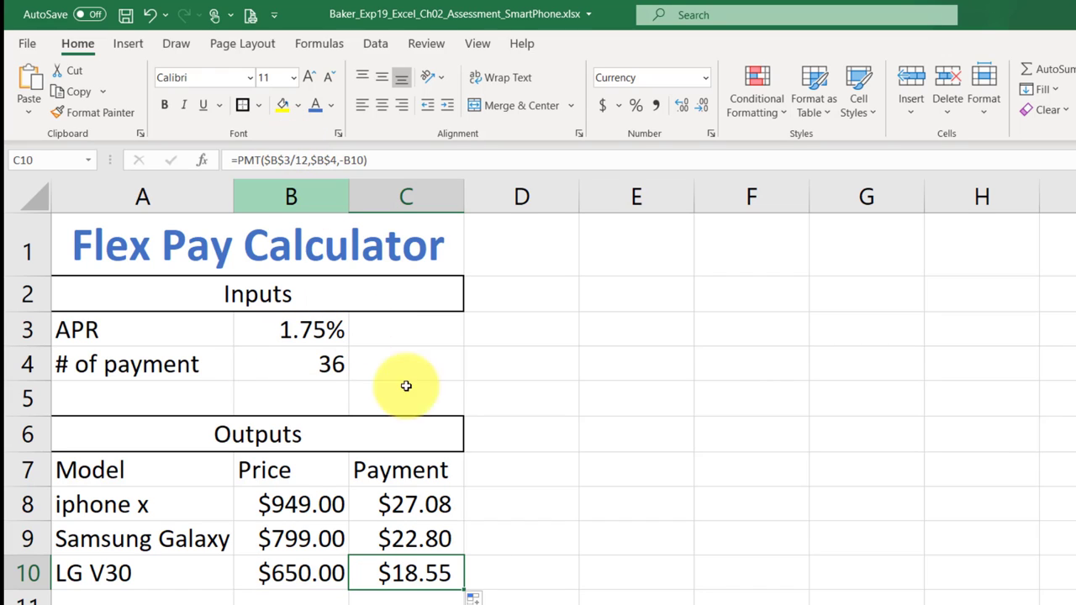
- Switch to the Word instructions and review the absolute, relative and mixed cell reference requirement in step 9
{"action": "key", "text": "alt+Tab"}
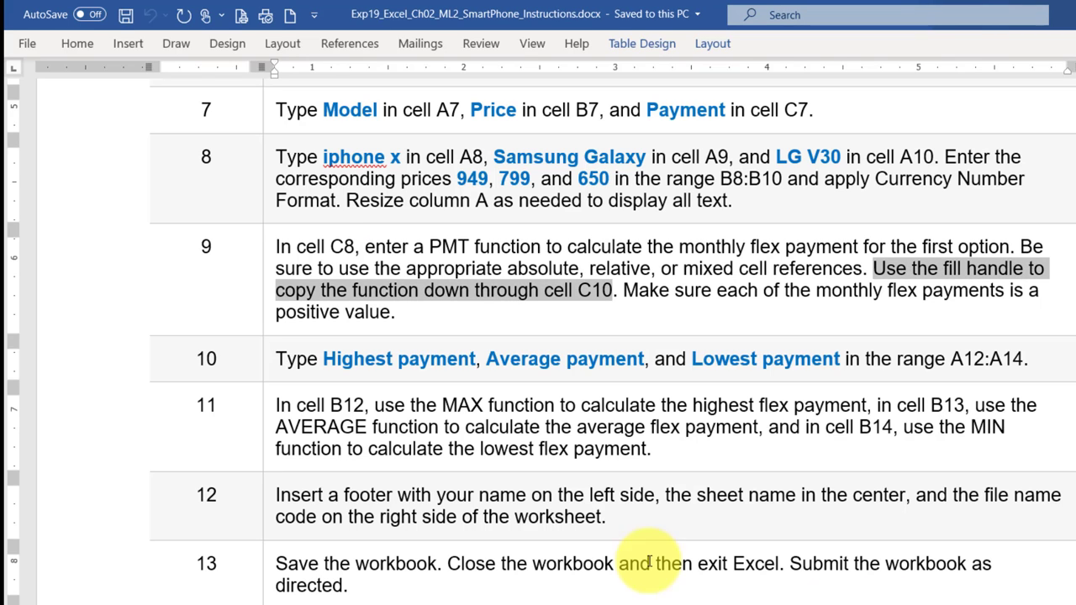
{"action": "left_click", "coordinate": [529, 269]}
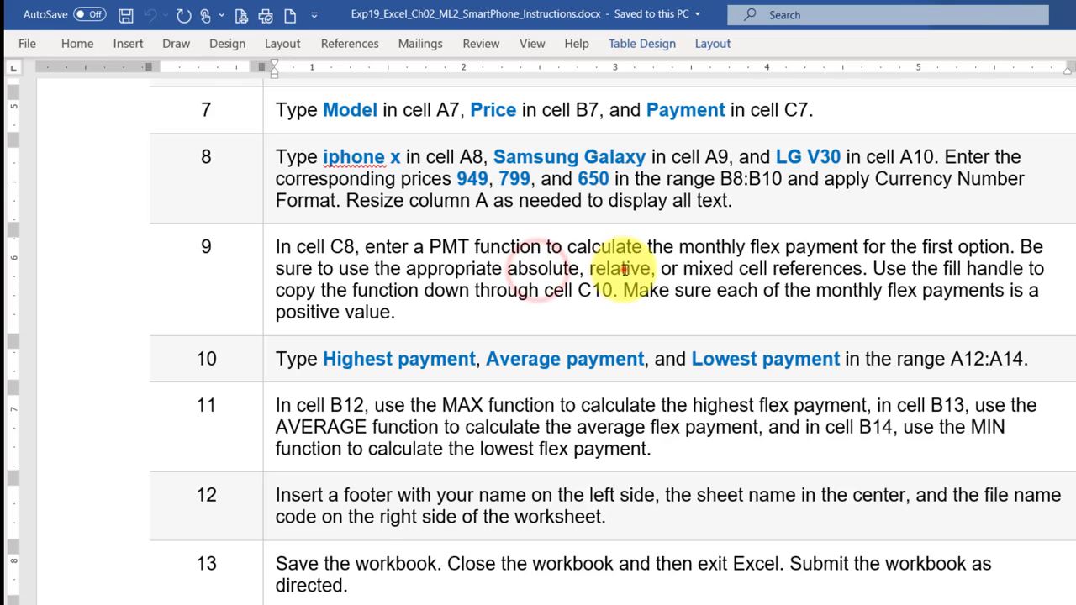
{"action": "left_click", "coordinate": [619, 269]}
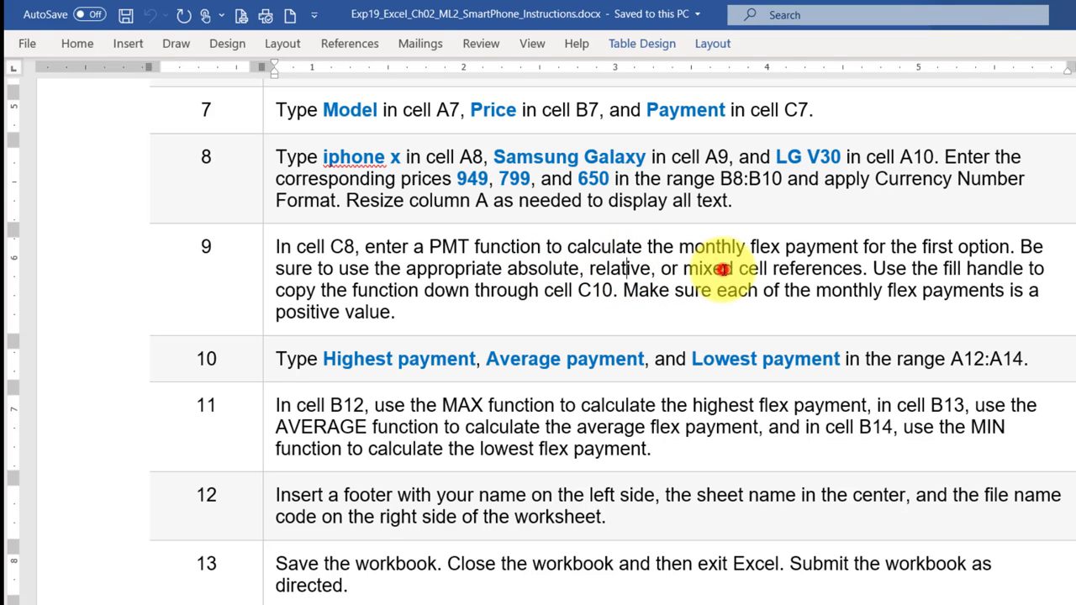
{"action": "left_click", "coordinate": [725, 269]}
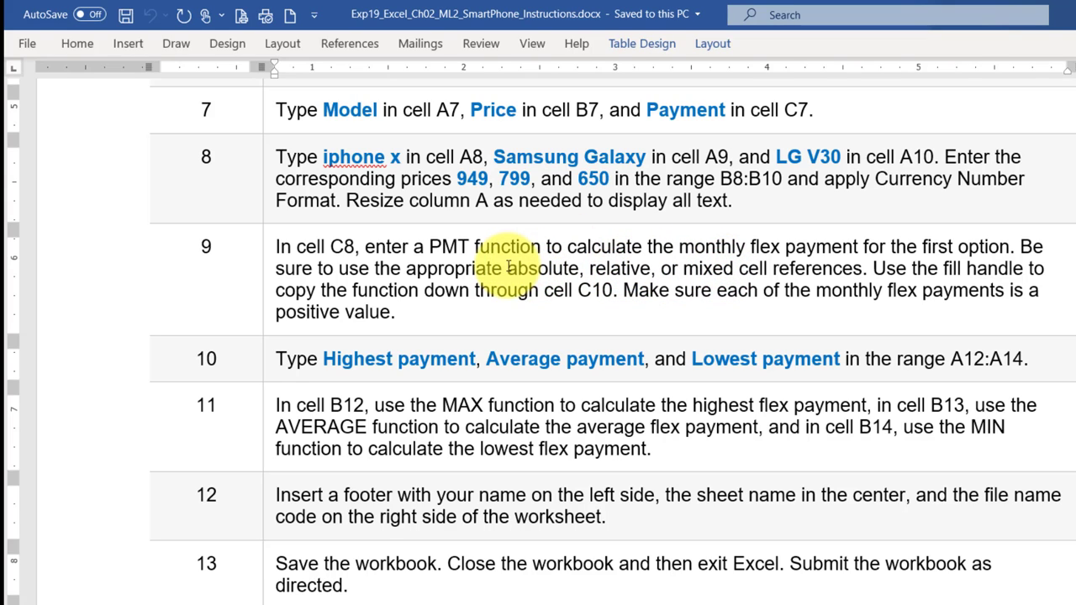
{"action": "left_click_drag", "start_coordinate": [508, 269], "coordinate": [580, 267]}
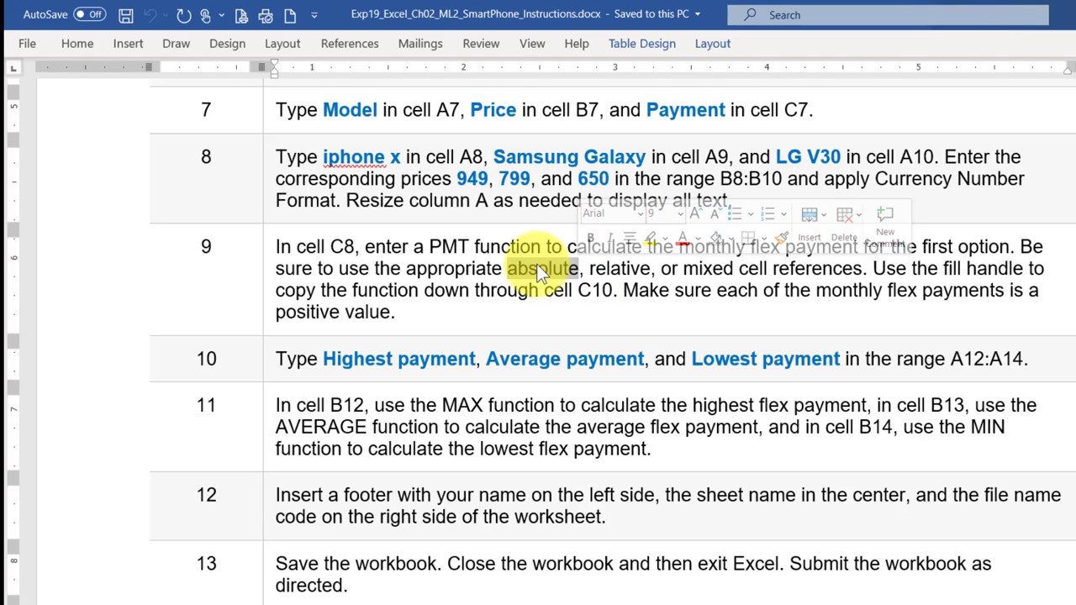
{"action": "left_click", "coordinate": [607, 269]}
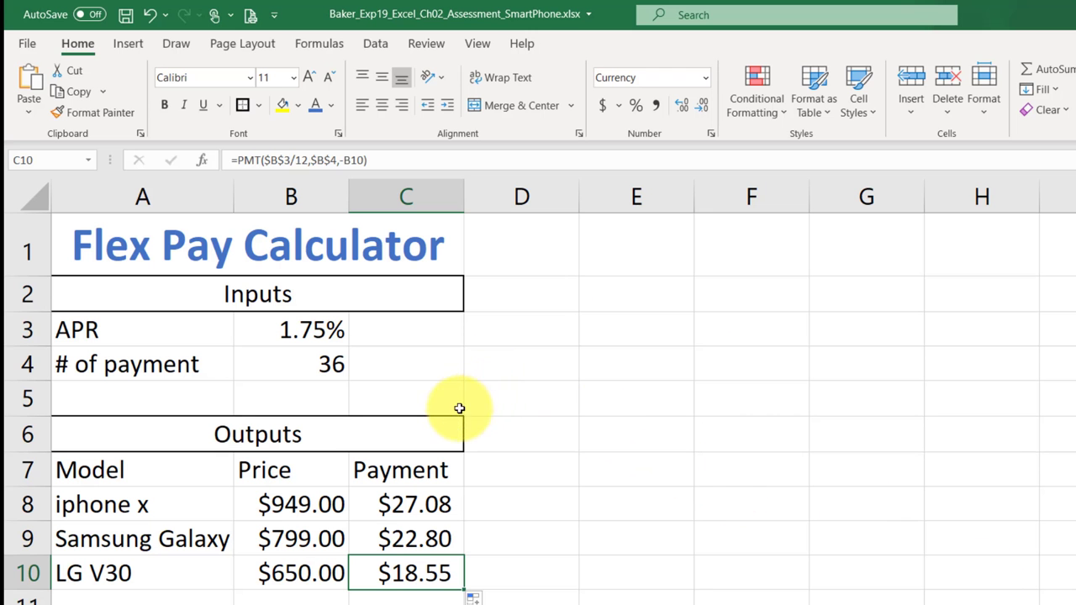
- In the Excel workbook, change the C8 PMT formula to mixed references, using $B3 for the rate and B$4 for the number of payments
{"action": "left_click", "coordinate": [410, 507]}
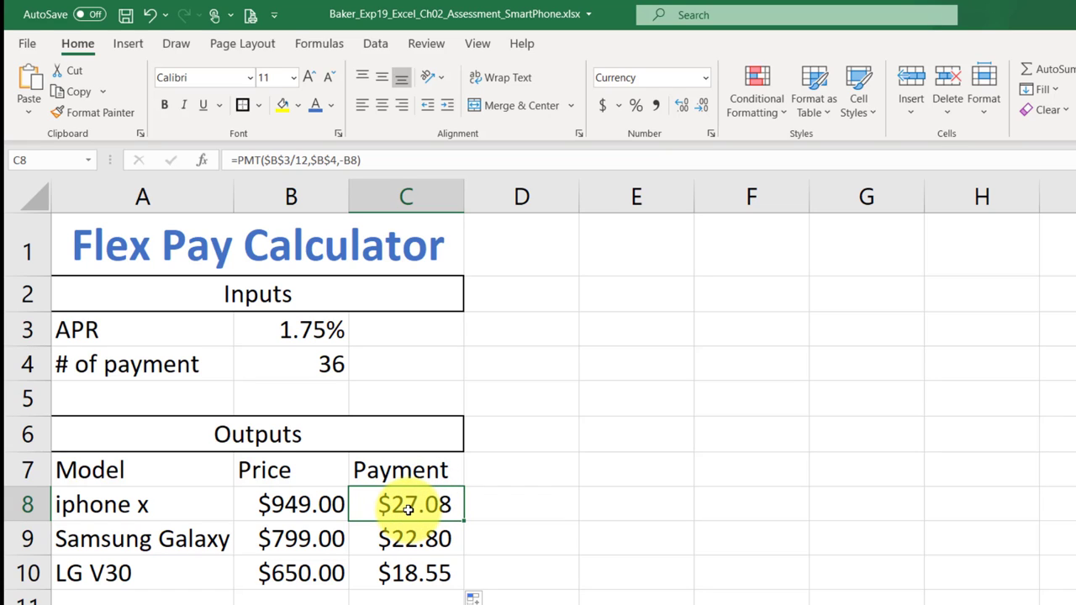
{"action": "left_click", "coordinate": [285, 160]}
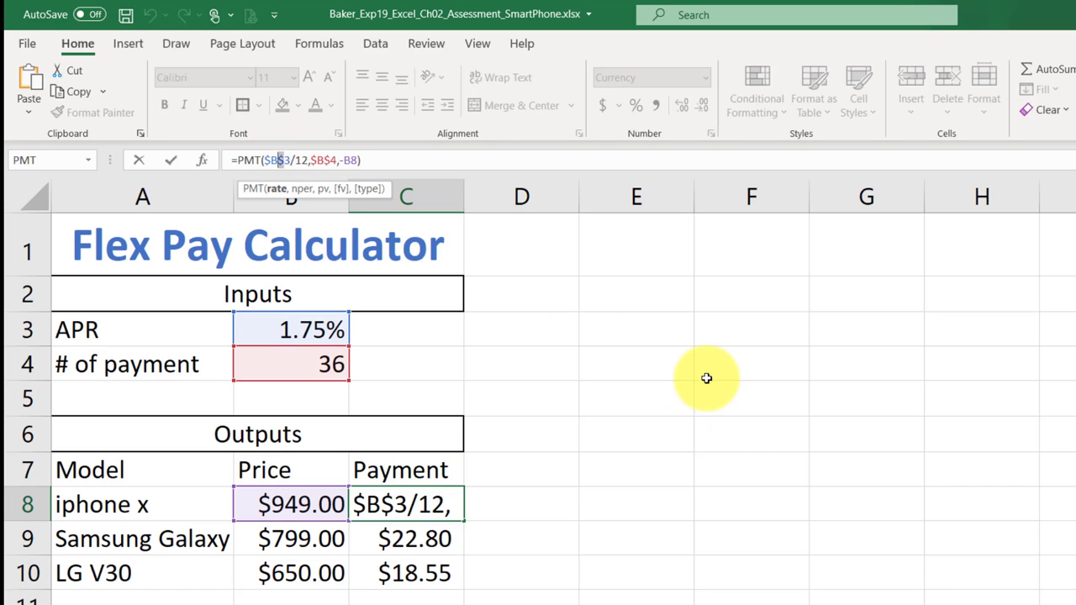
{"action": "key", "text": "BackSpace"}
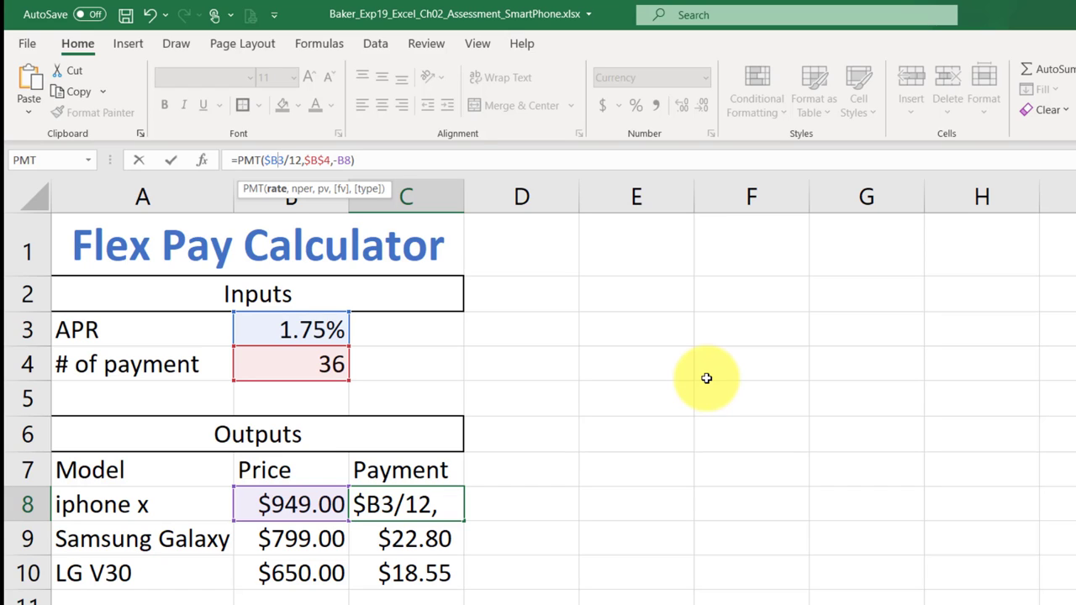
{"action": "left_click", "coordinate": [306, 160]}
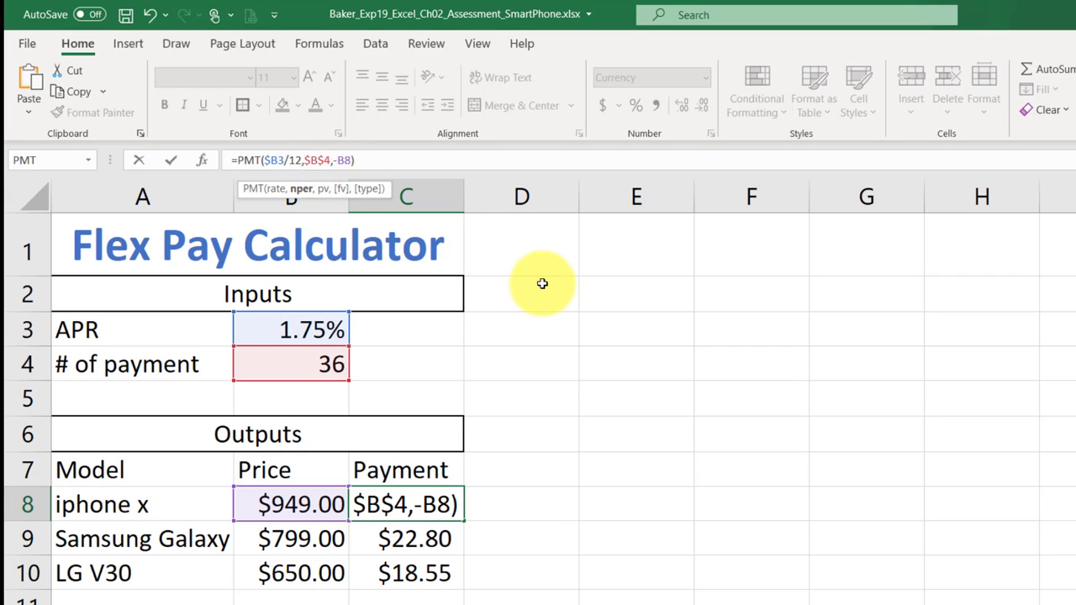
{"action": "key", "text": "BackSpace"}
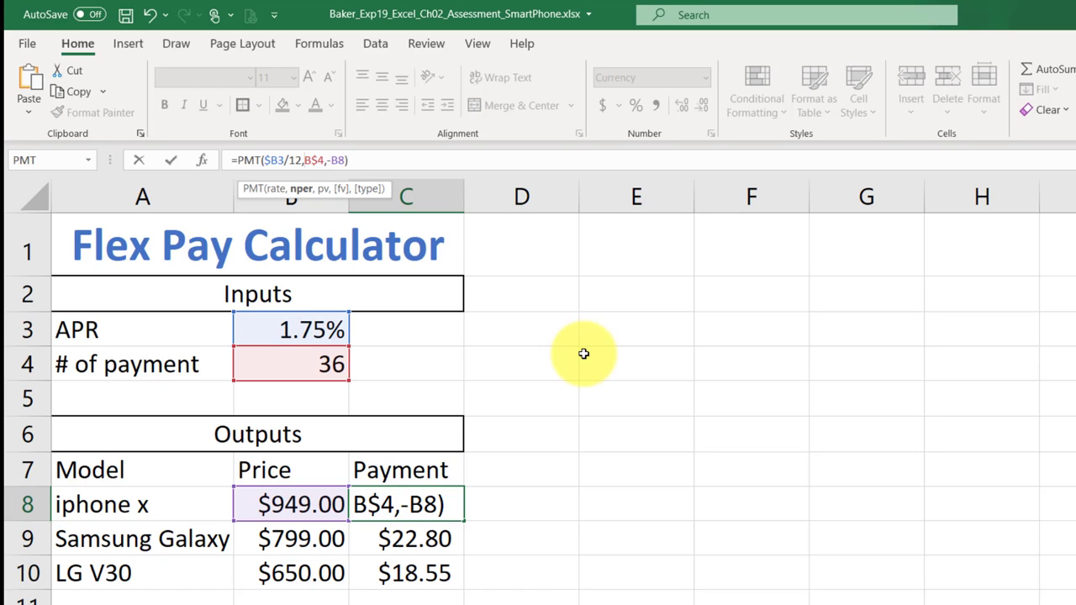
{"action": "key", "text": "Return"}
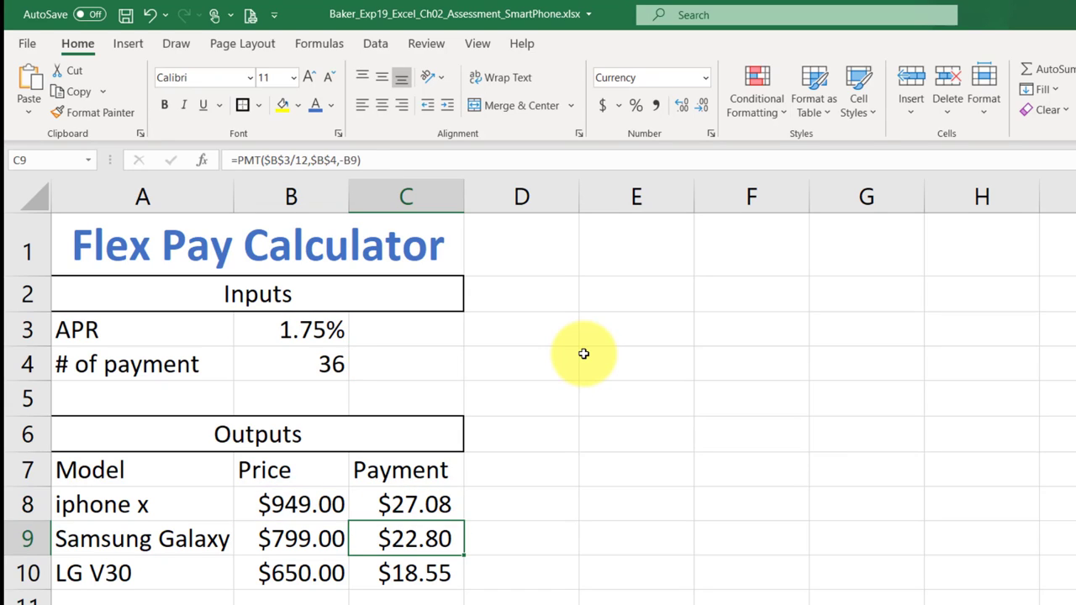
- Fill the C8 formula down through C10, widen column C to read the payments, and undo the widening
{"action": "left_click", "coordinate": [395, 503]}
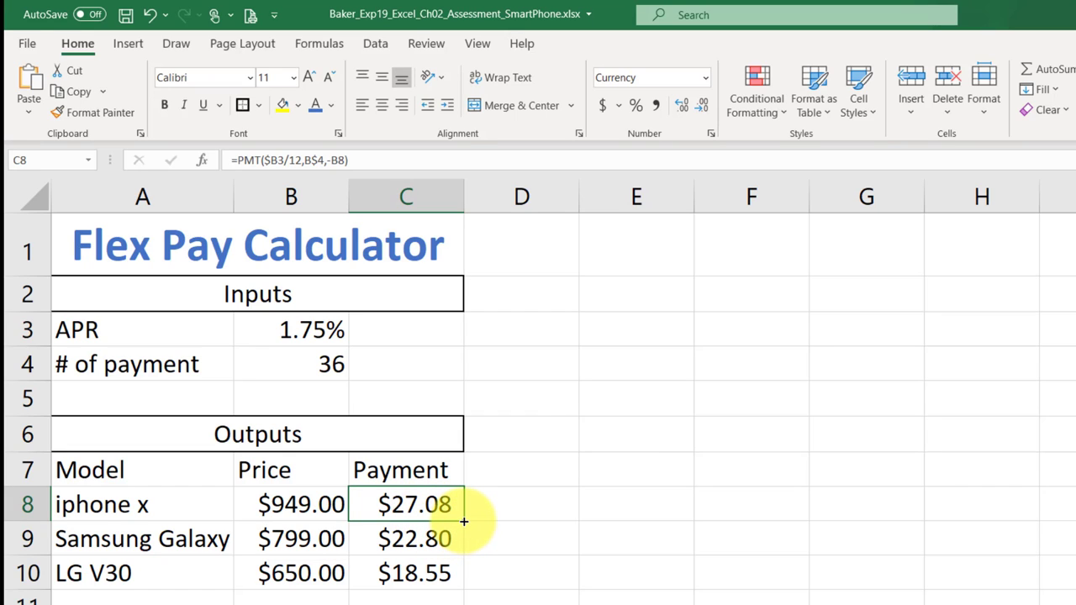
{"action": "left_click_drag", "start_coordinate": [463, 522], "coordinate": [457, 580]}
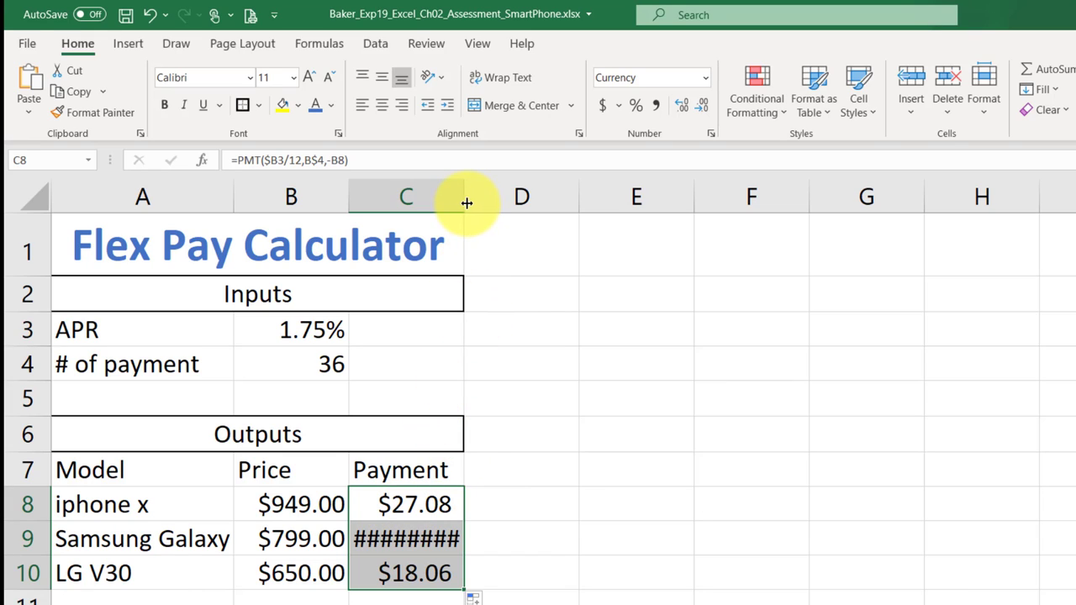
{"action": "left_click_drag", "start_coordinate": [465, 203], "coordinate": [708, 223]}
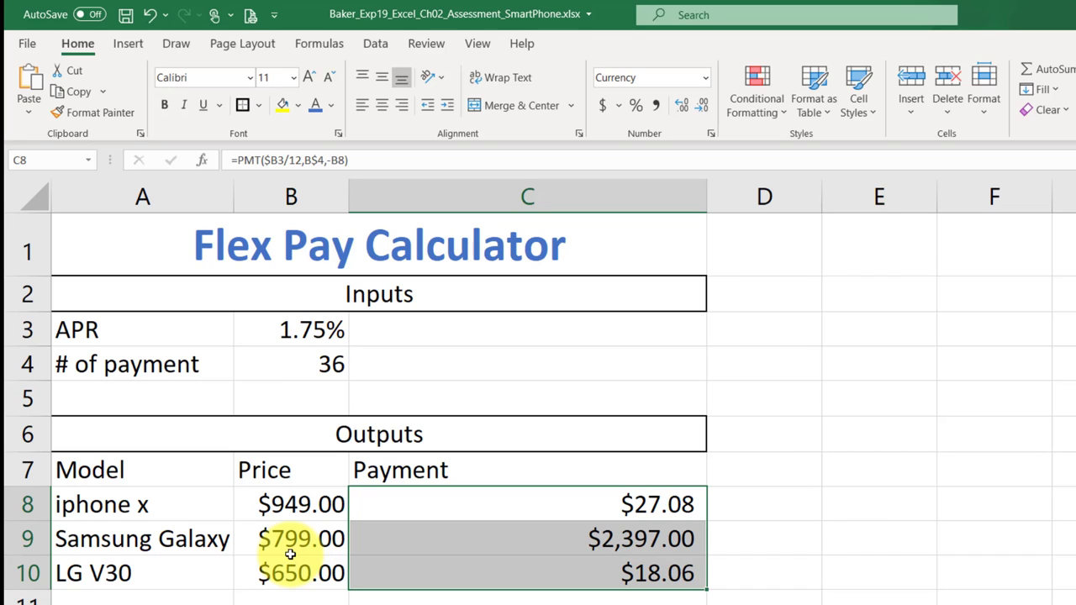
{"action": "left_click", "coordinate": [149, 15]}
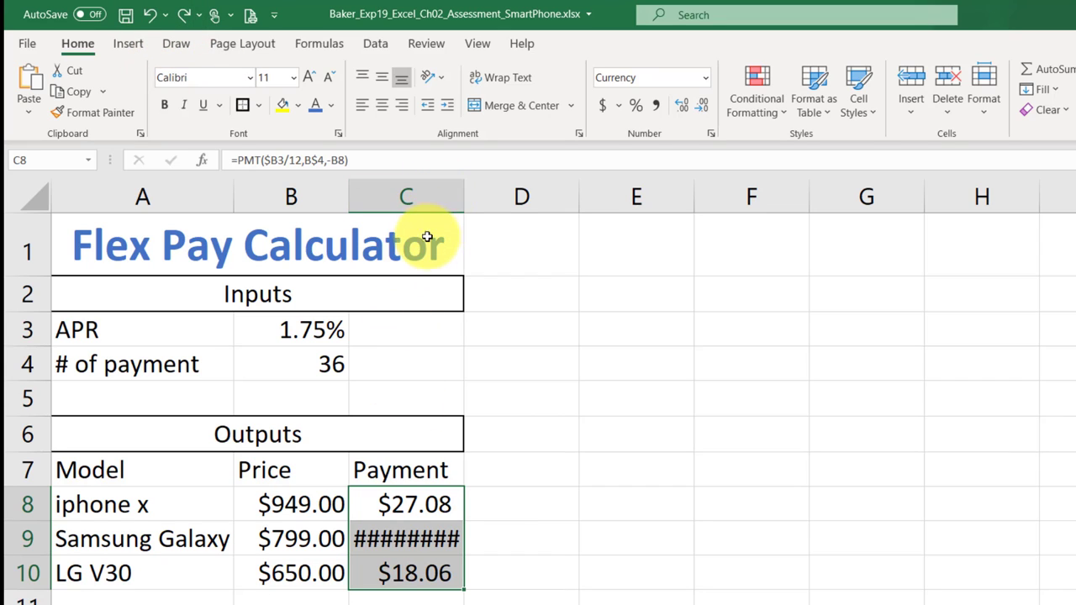
- Examine the rate and number-of-payments references inside the filled C9 and C10 PMT formulas, leaving both formulas as they are
{"action": "left_click", "coordinate": [431, 540]}
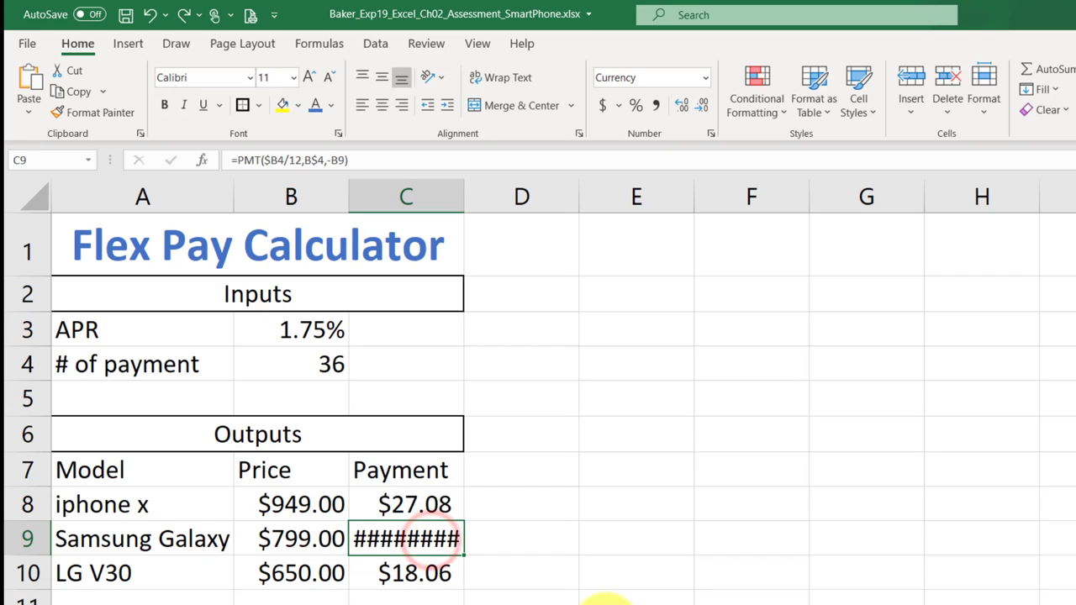
{"action": "left_click", "coordinate": [425, 576]}
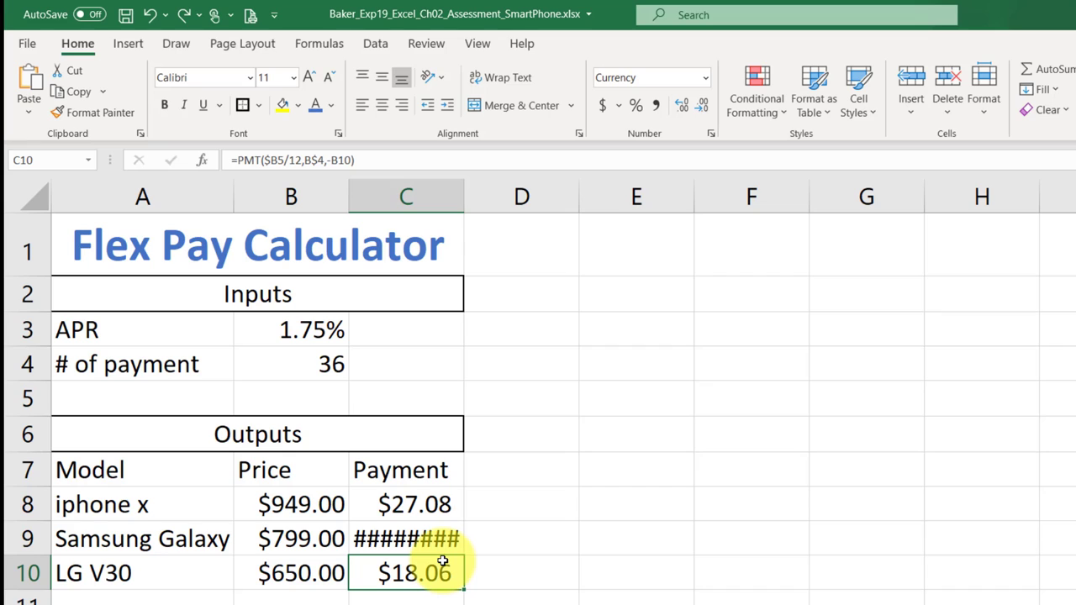
{"action": "left_click", "coordinate": [321, 158]}
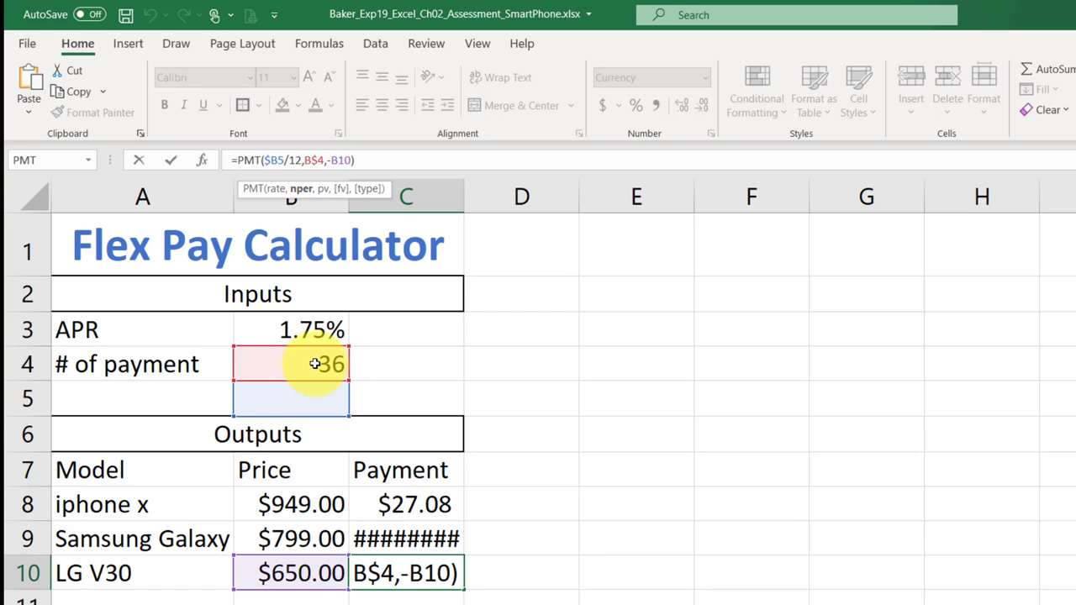
{"action": "key", "text": "ctrl+Return"}
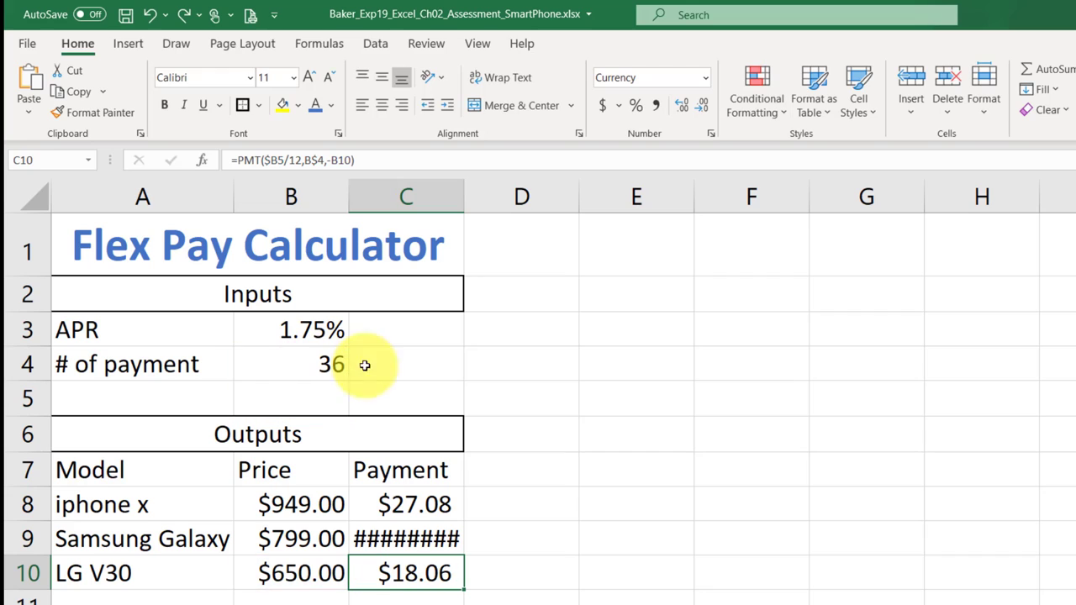
{"action": "left_click", "coordinate": [428, 541]}
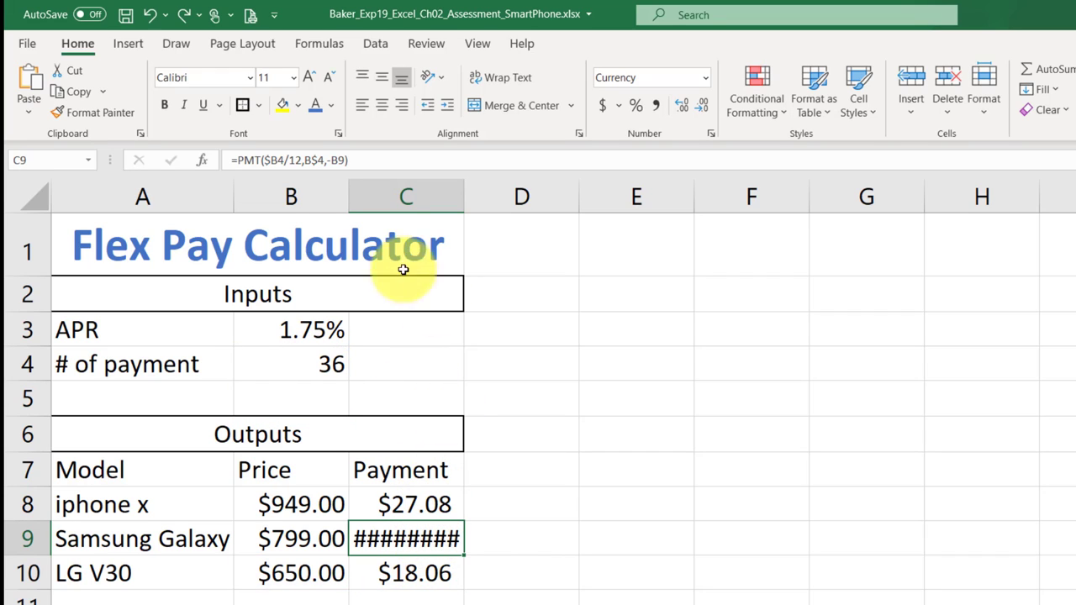
{"action": "left_click", "coordinate": [324, 159]}
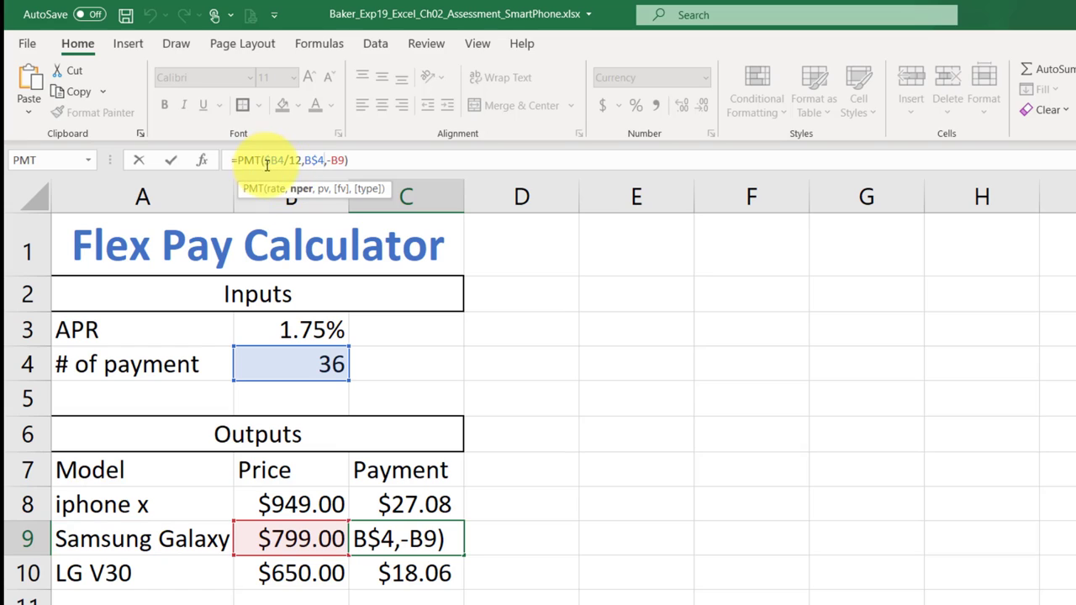
{"action": "key", "text": "Escape"}
- Compare the rate reference in the PMT formulas of C8, C9 and C10
{"action": "left_click", "coordinate": [444, 501]}
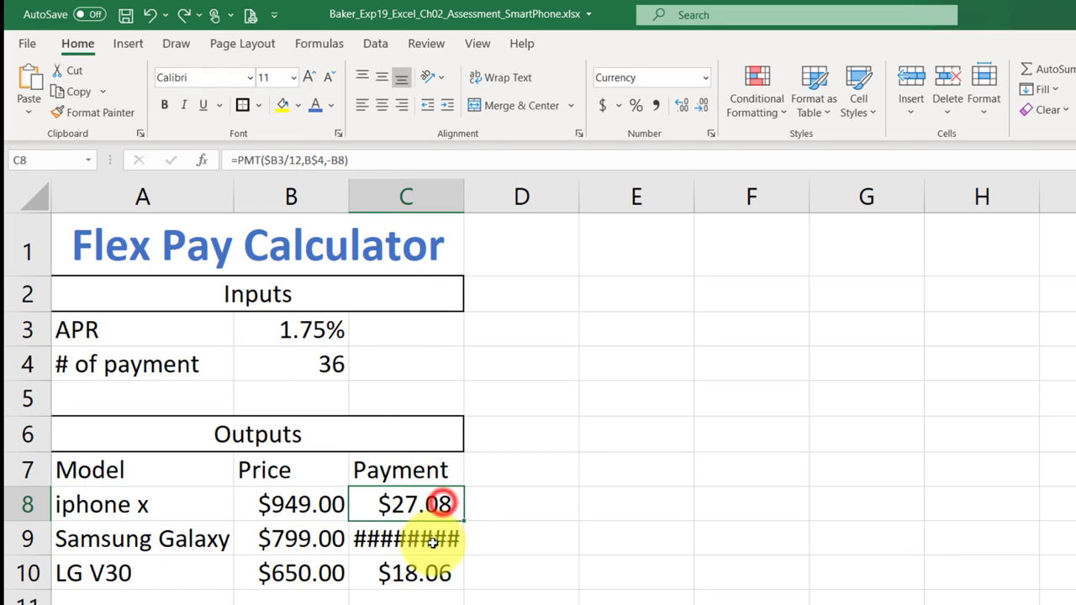
{"action": "left_click", "coordinate": [427, 536]}
{"action": "left_click", "coordinate": [434, 561]}
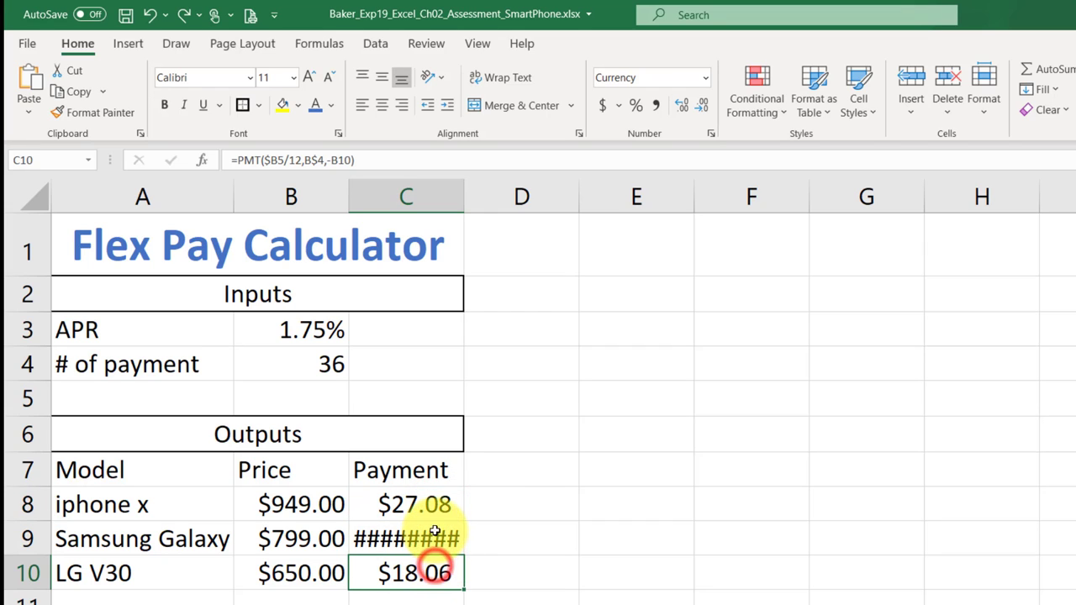
{"action": "left_click", "coordinate": [433, 504]}
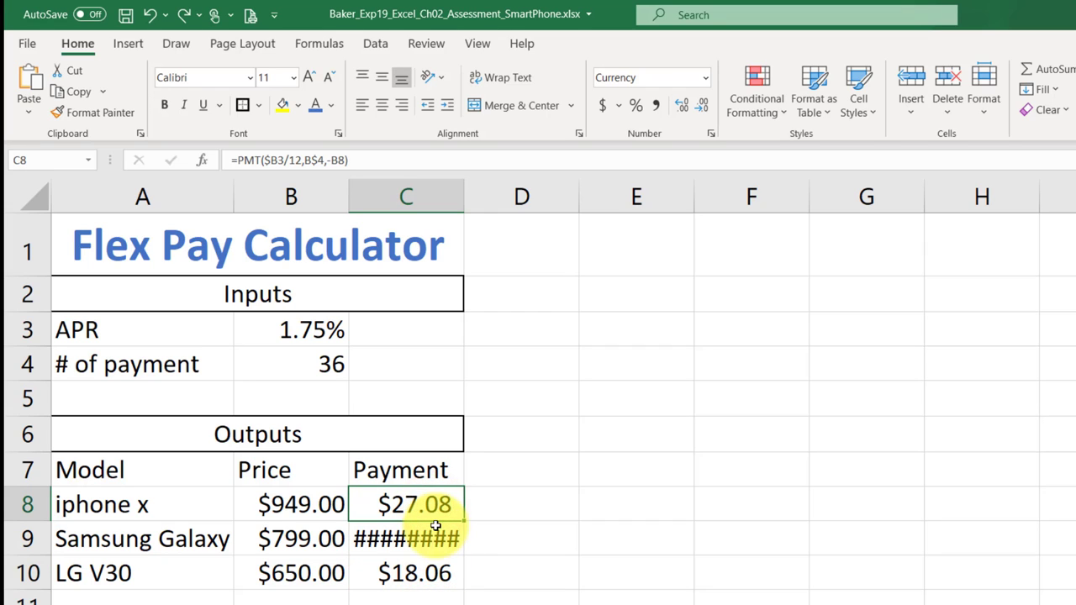
{"action": "left_click", "coordinate": [435, 536]}
{"action": "left_click", "coordinate": [438, 496]}
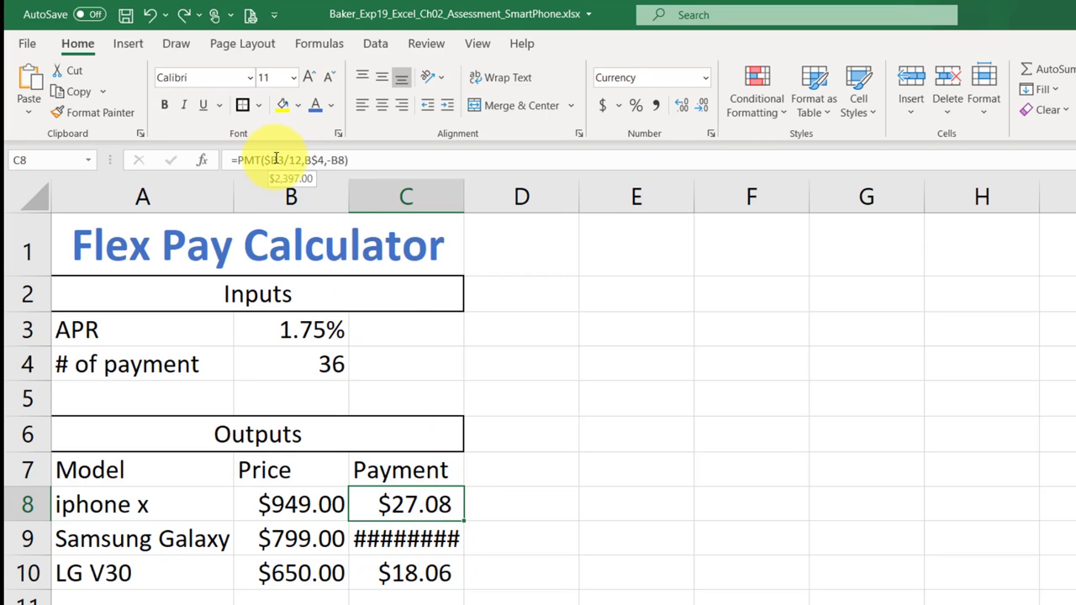
{"action": "left_click", "coordinate": [430, 538]}
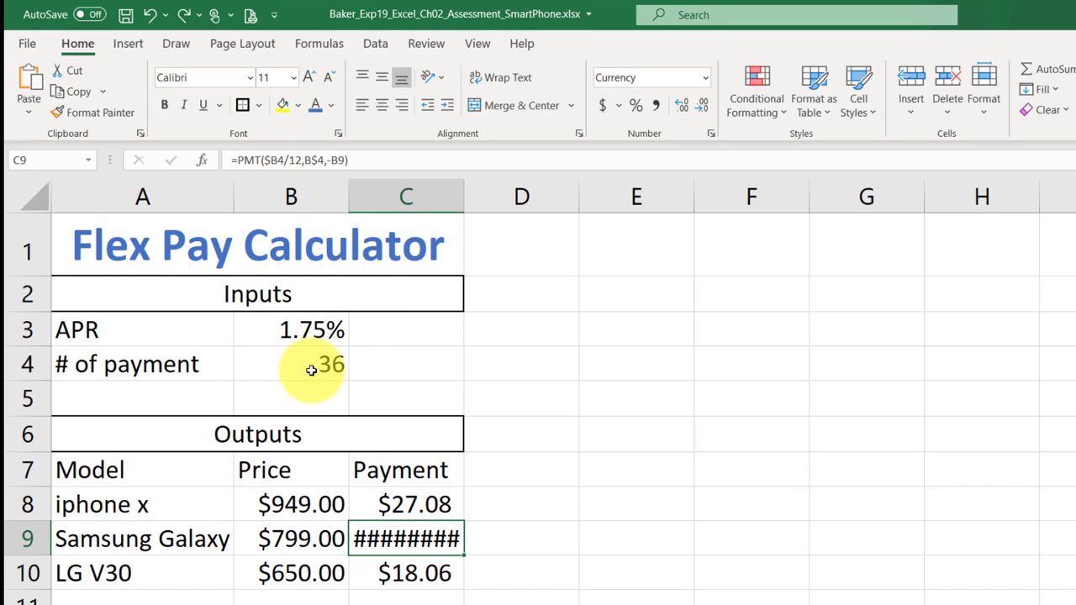
{"action": "left_click", "coordinate": [427, 573]}
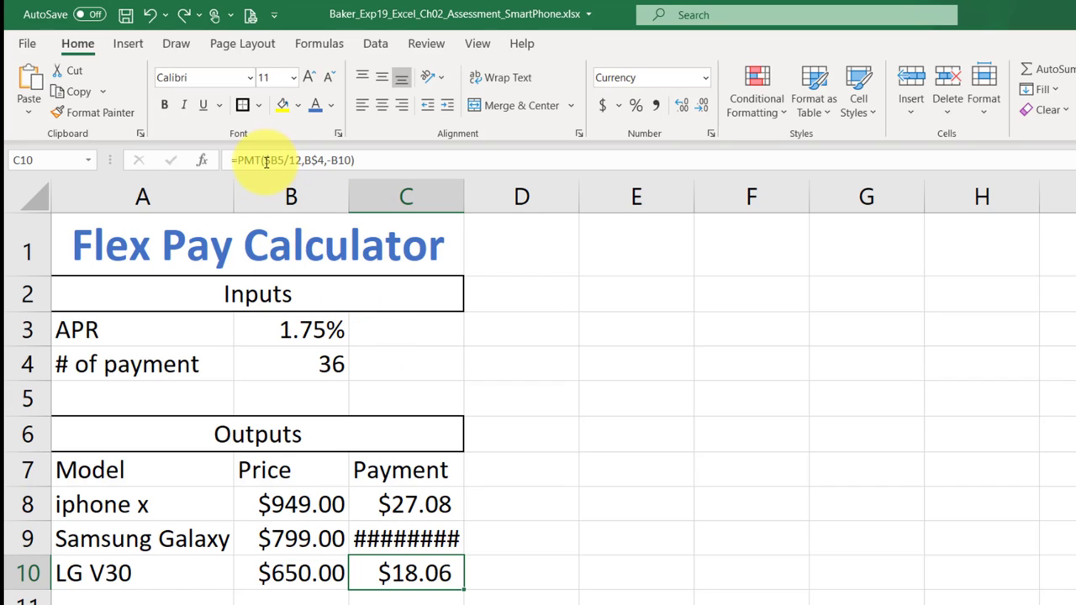
- Check the APR input in B3 against the C8 formula's mixed references, and review the C9 and C10 formulas again
{"action": "left_click", "coordinate": [302, 334]}
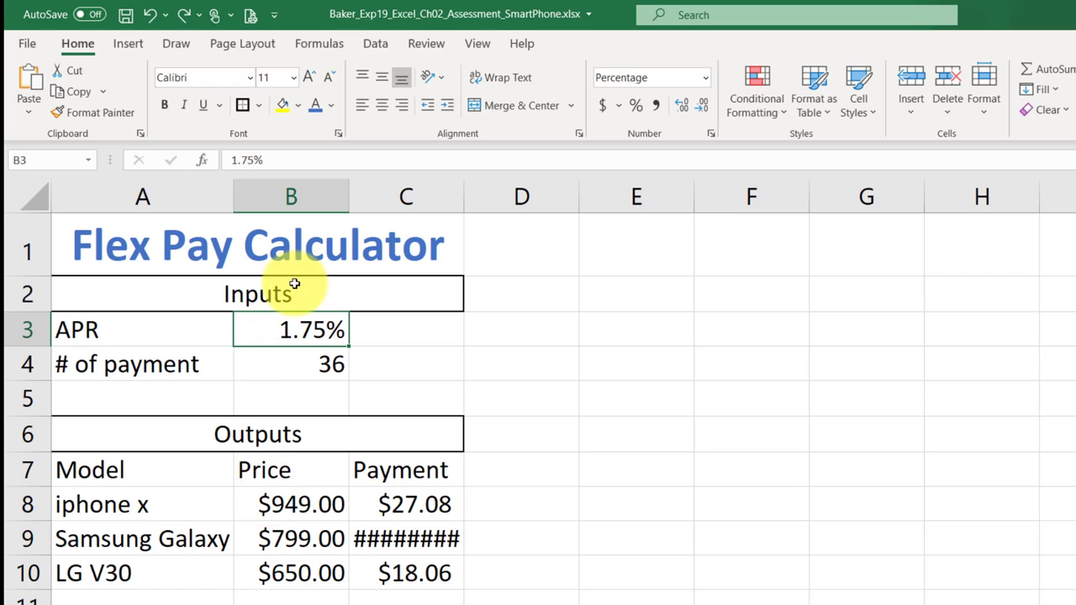
{"action": "left_click", "coordinate": [409, 502]}
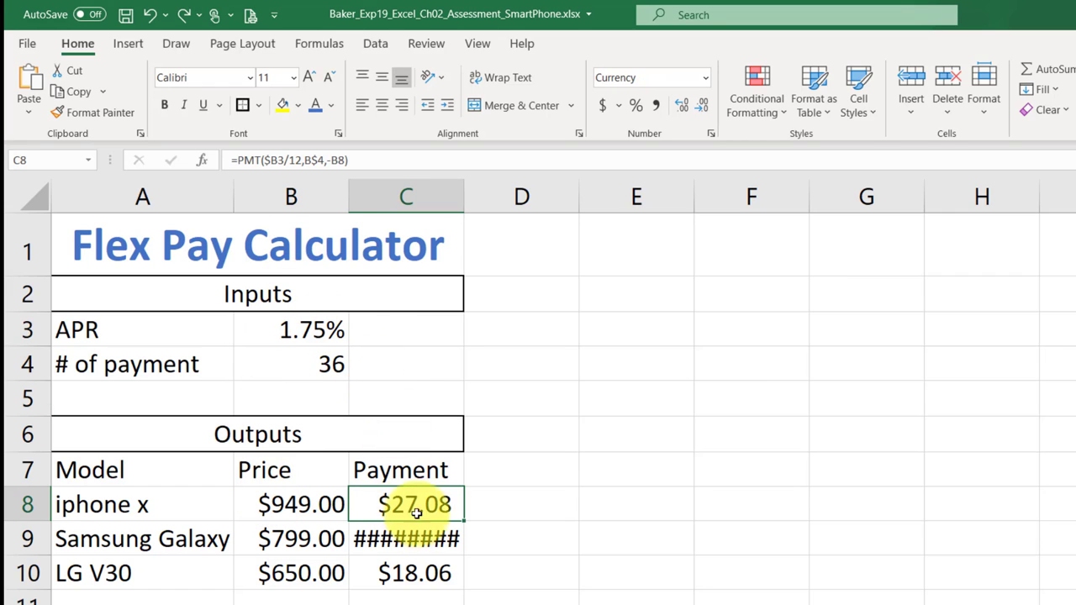
{"action": "left_click", "coordinate": [316, 160]}
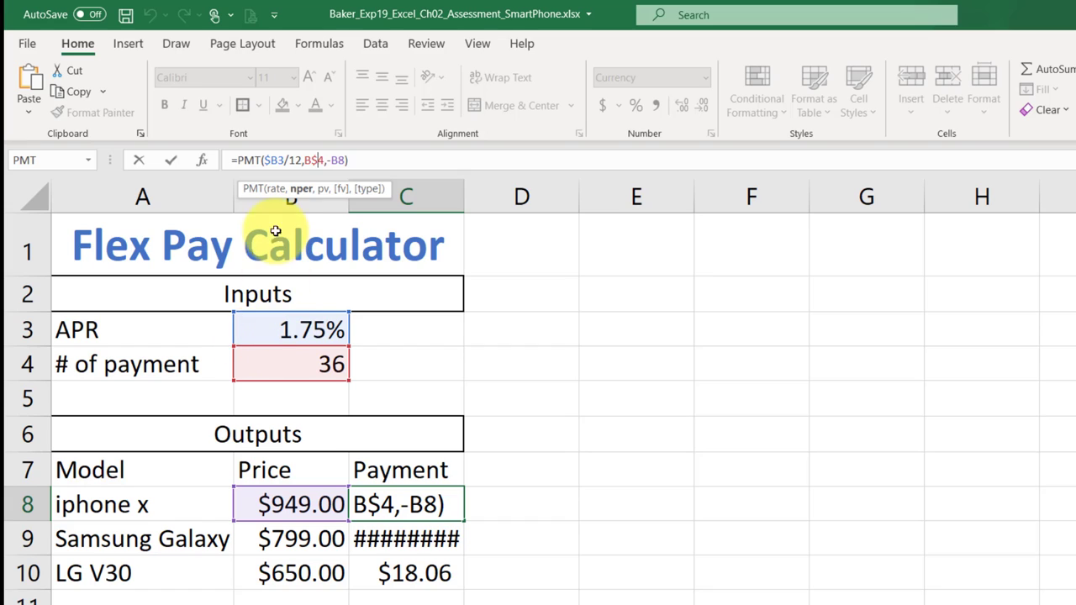
{"action": "key", "text": "Escape"}
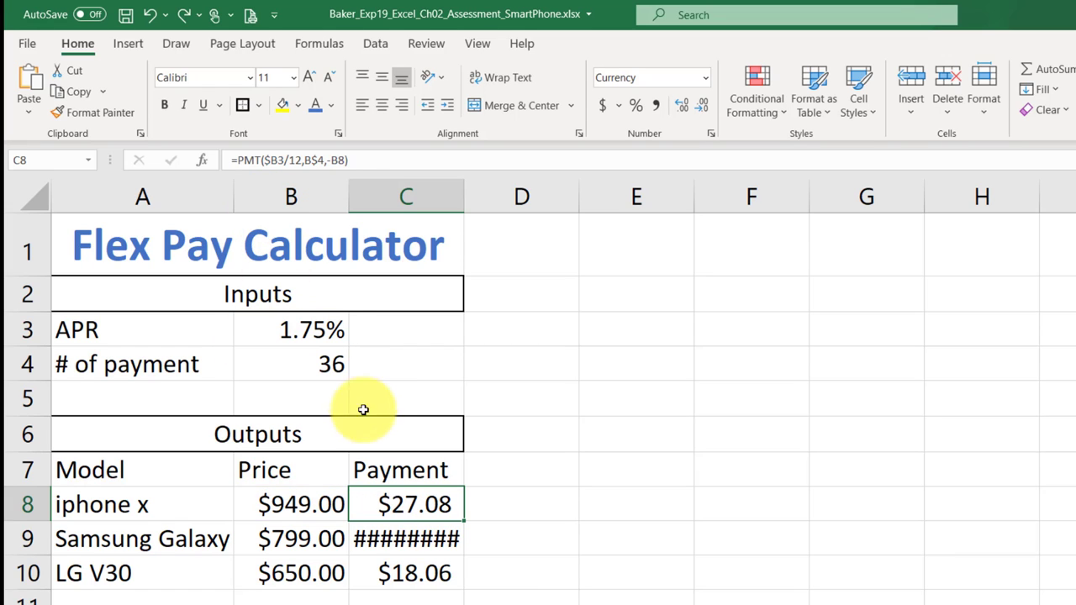
{"action": "left_click", "coordinate": [417, 542]}
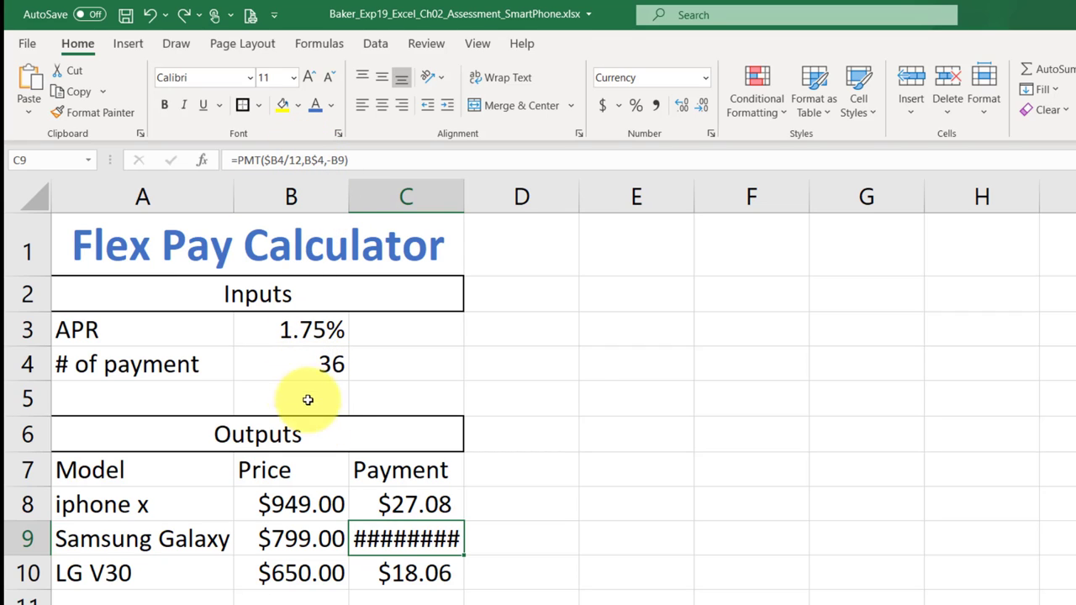
{"action": "left_click", "coordinate": [428, 576]}
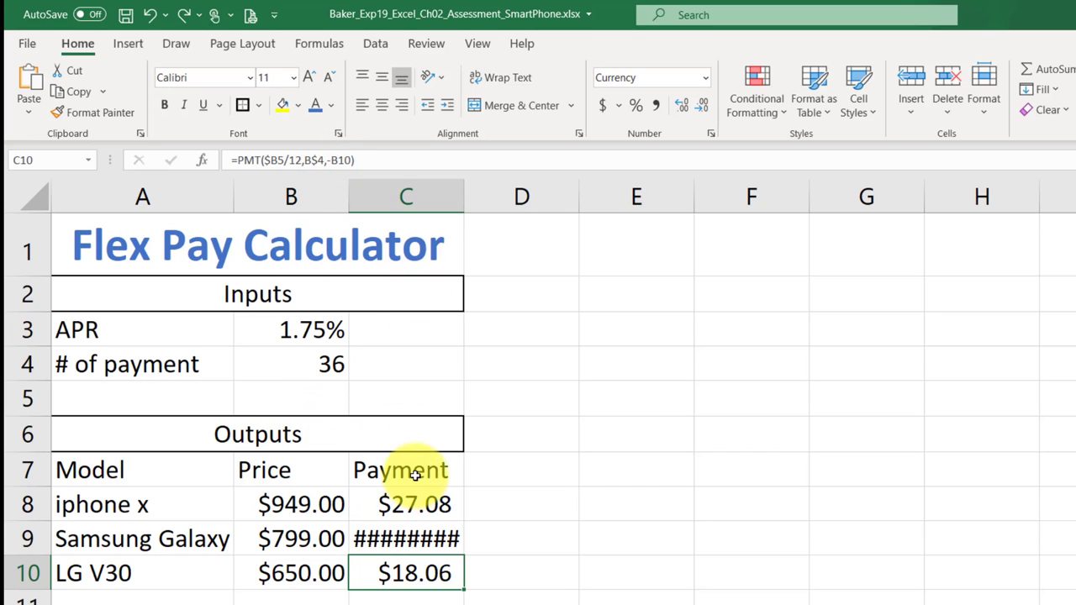
- Change the C8 PMT formula to absolute references, using $B$3 for the rate and $B$4 for the number of payments
{"action": "left_click", "coordinate": [408, 501]}
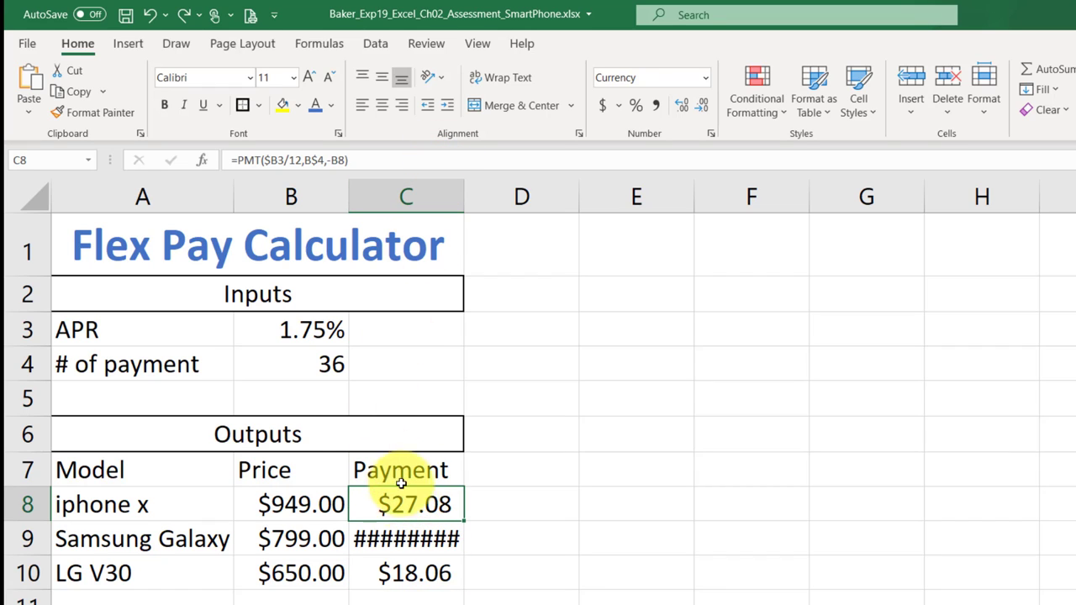
{"action": "left_click", "coordinate": [281, 160]}
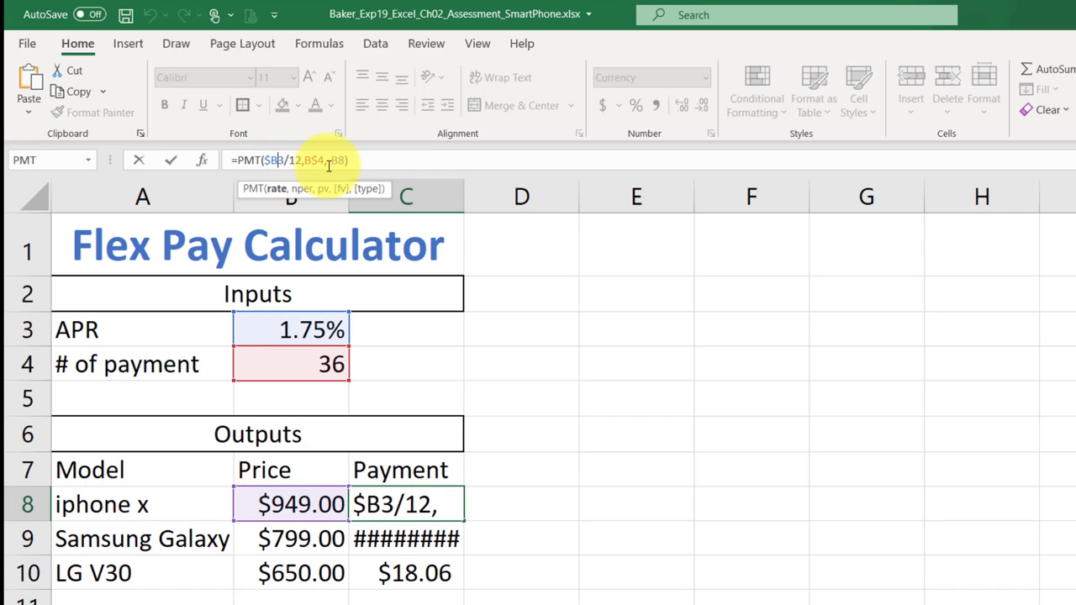
{"action": "type", "text": "$"}
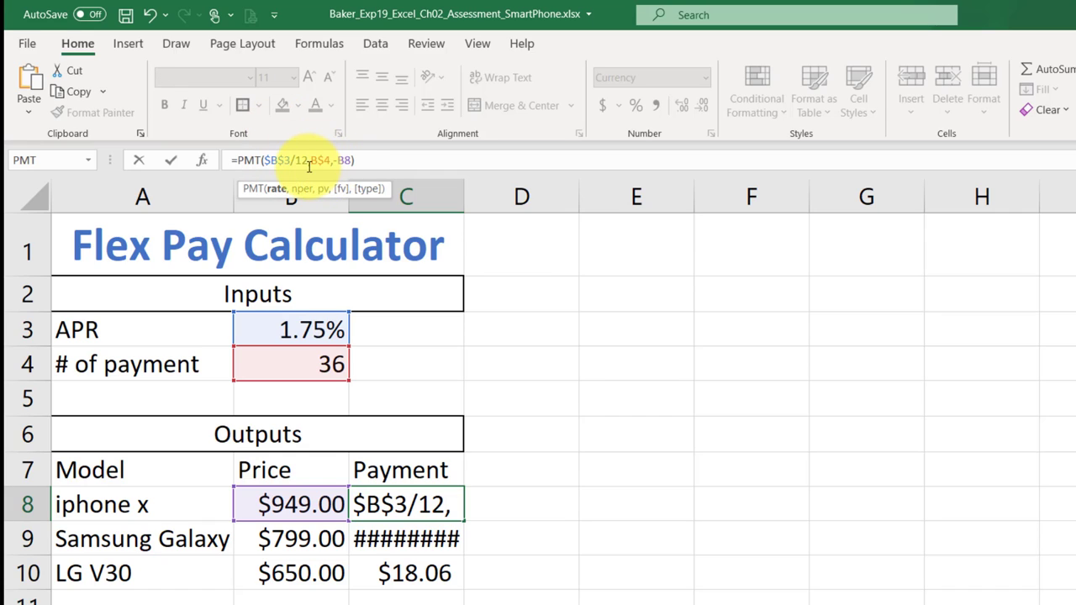
{"action": "left_click", "coordinate": [311, 160]}
{"action": "type", "text": "$"}
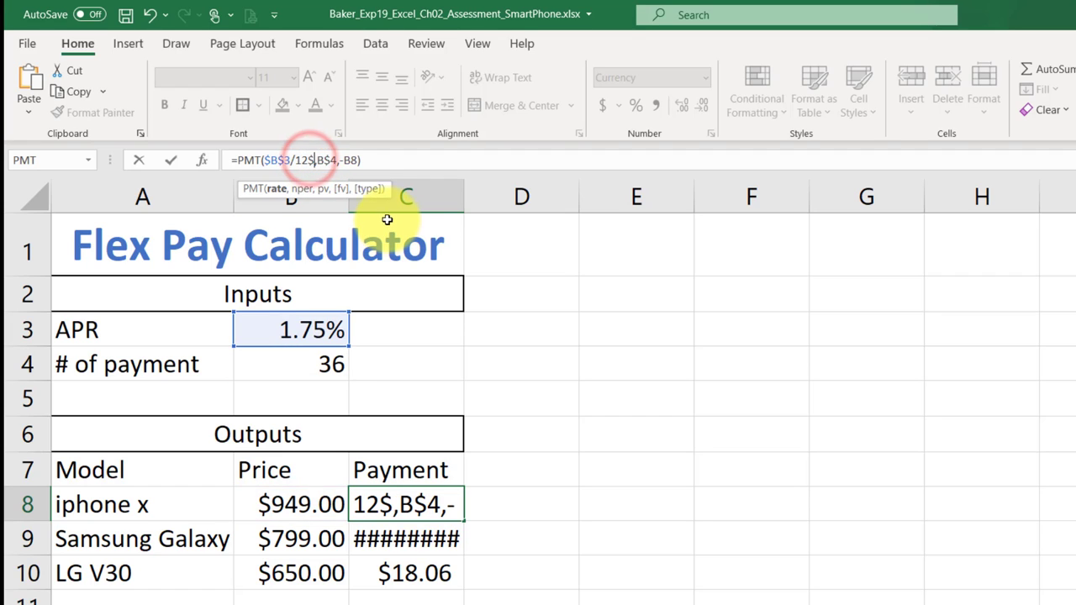
{"action": "key", "text": "BackSpace"}
{"action": "key", "text": "Right"}
{"action": "type", "text": "$"}
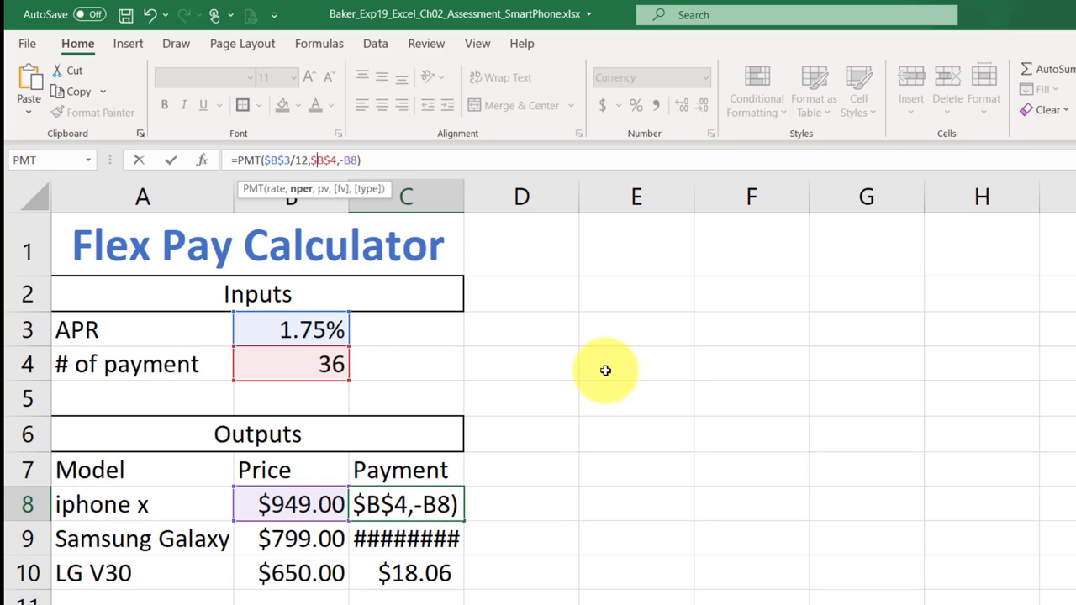
{"action": "key", "text": "Return"}
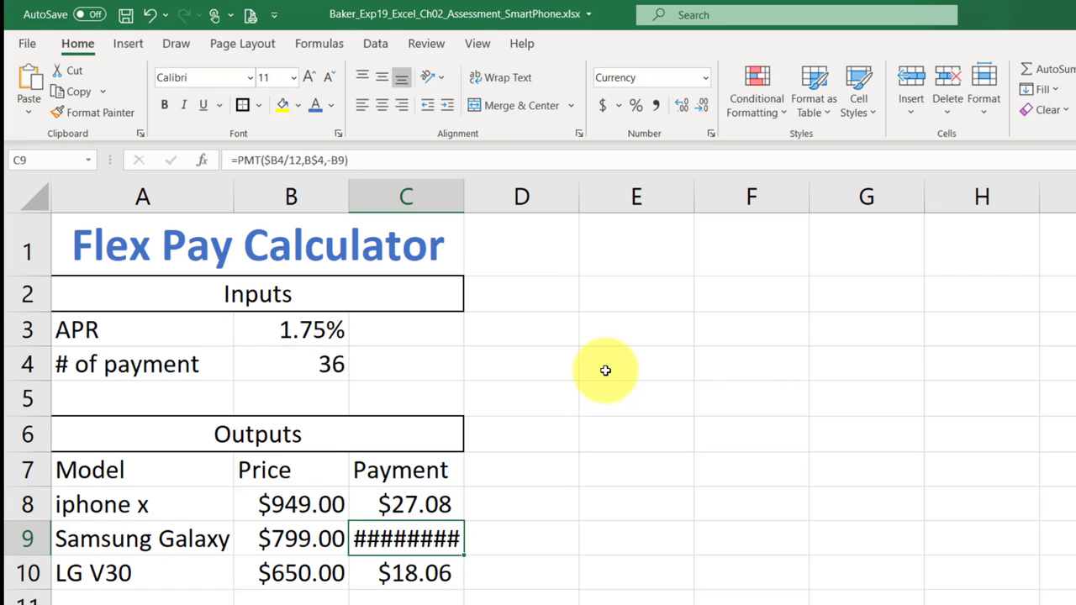
- Fill the C8 formula down through C10 and check the references in the copied formulas
{"action": "left_click", "coordinate": [436, 505]}
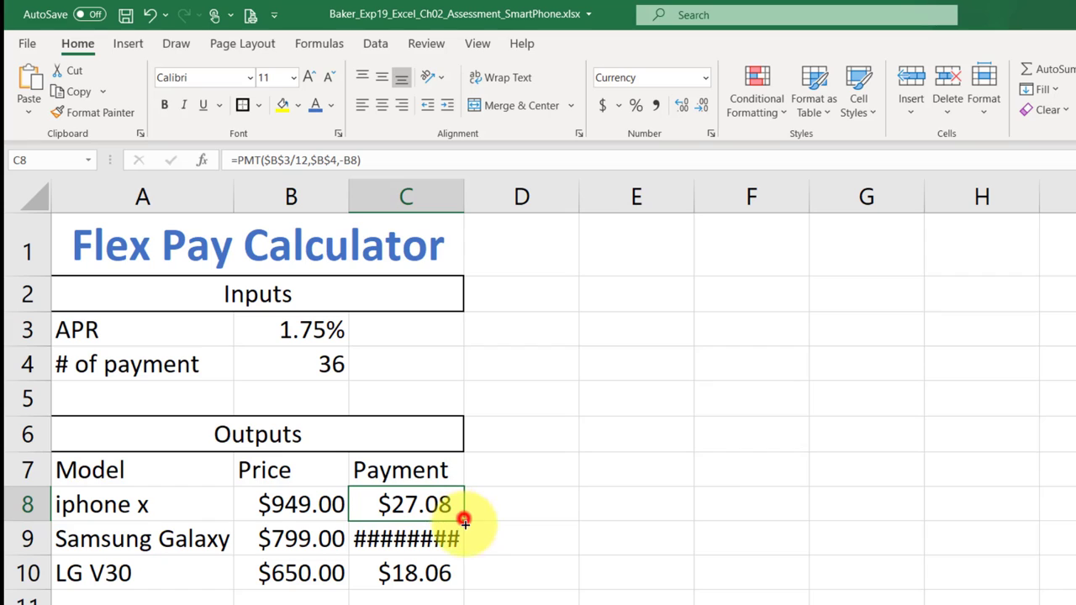
{"action": "left_click_drag", "start_coordinate": [464, 521], "coordinate": [462, 584]}
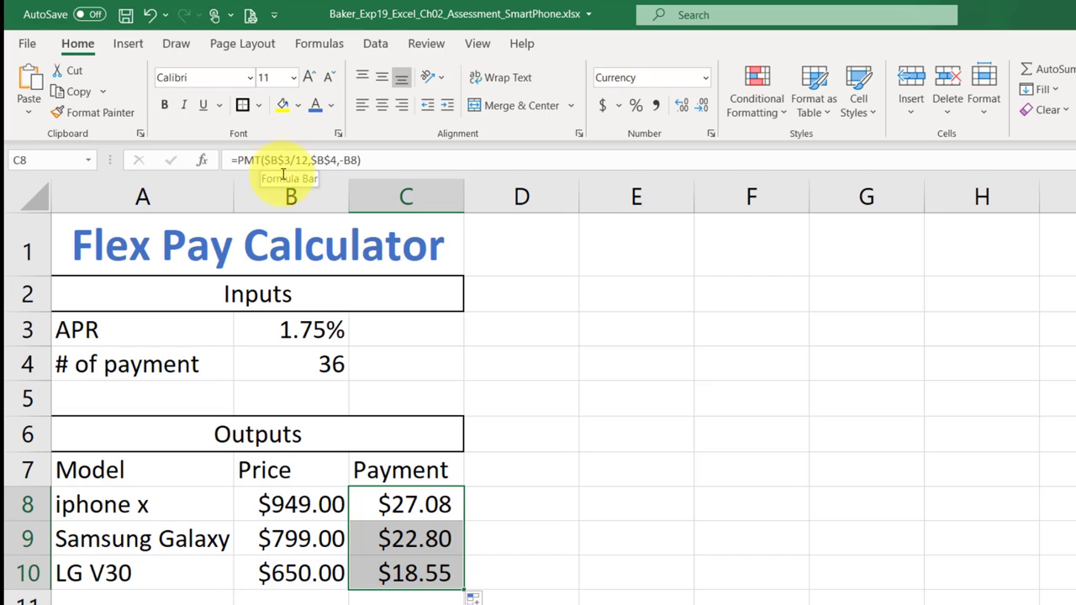
{"action": "left_click", "coordinate": [403, 576]}
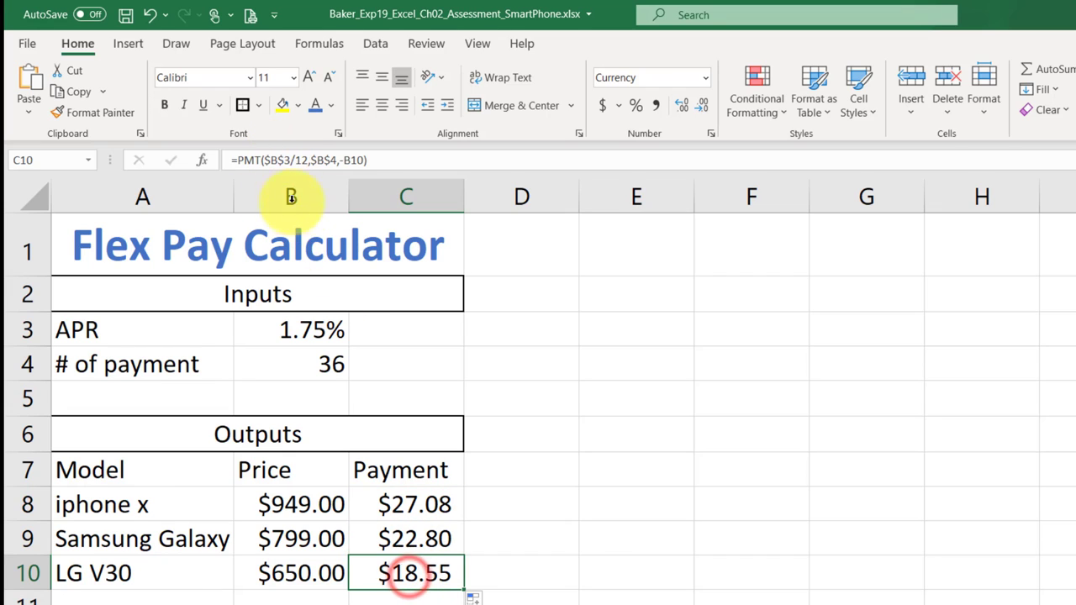
{"action": "left_click", "coordinate": [444, 542]}
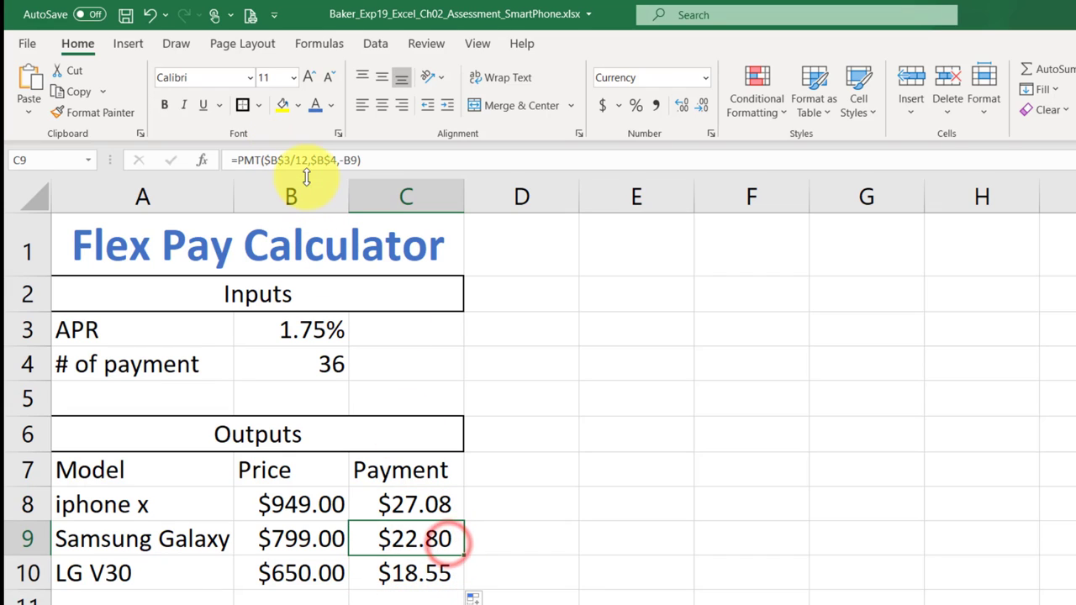
- Save the workbook, and switch to the Word instructions to review the positive-value requirement at the end of step 9
{"action": "left_click", "coordinate": [125, 14]}
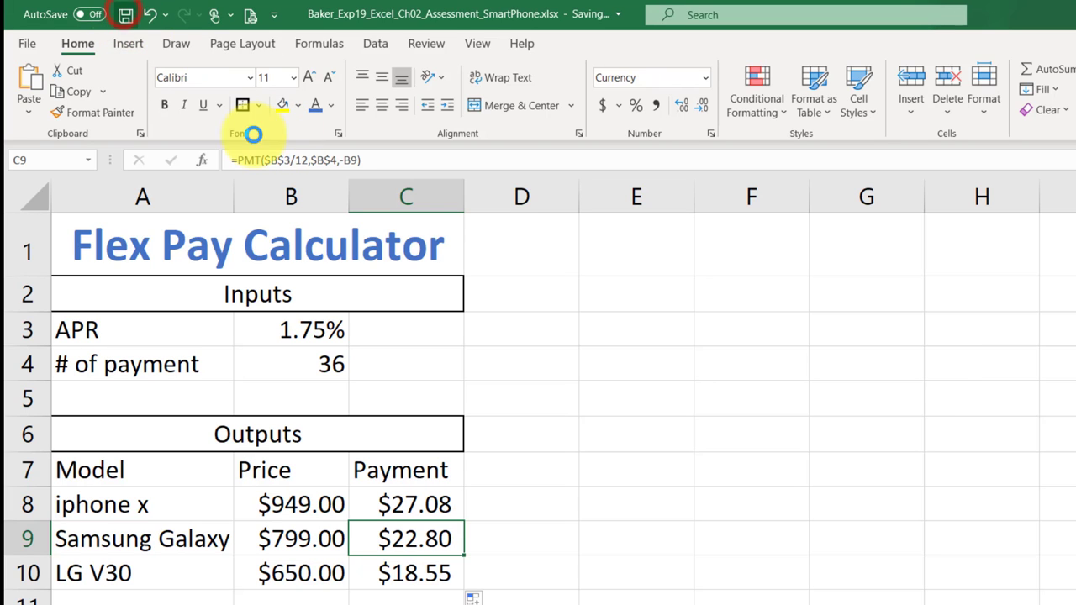
{"action": "left_click", "coordinate": [898, 604]}
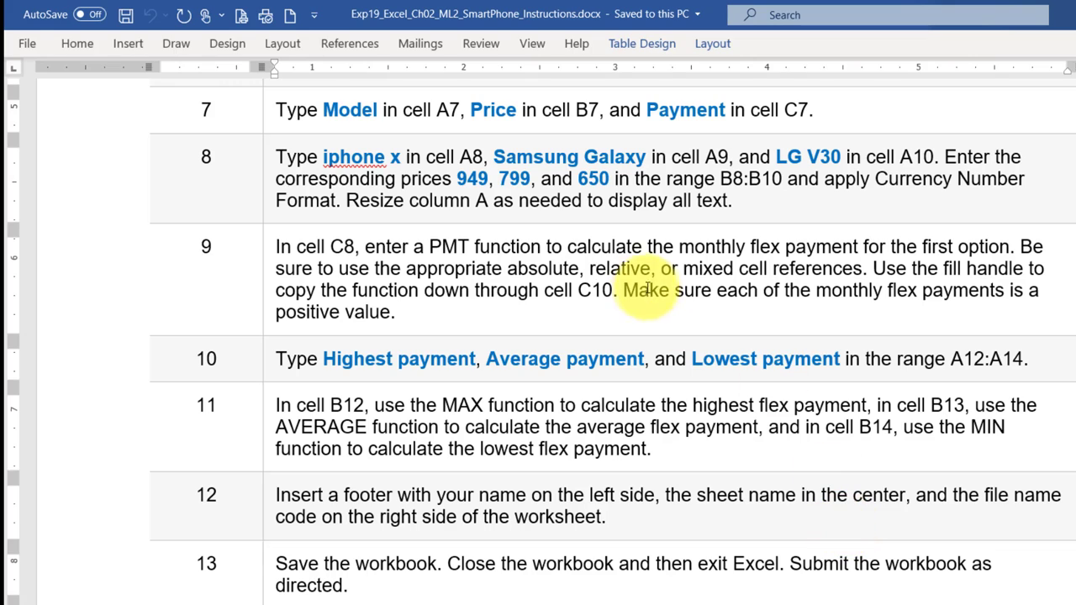
{"action": "left_click_drag", "start_coordinate": [620, 290], "coordinate": [817, 303]}
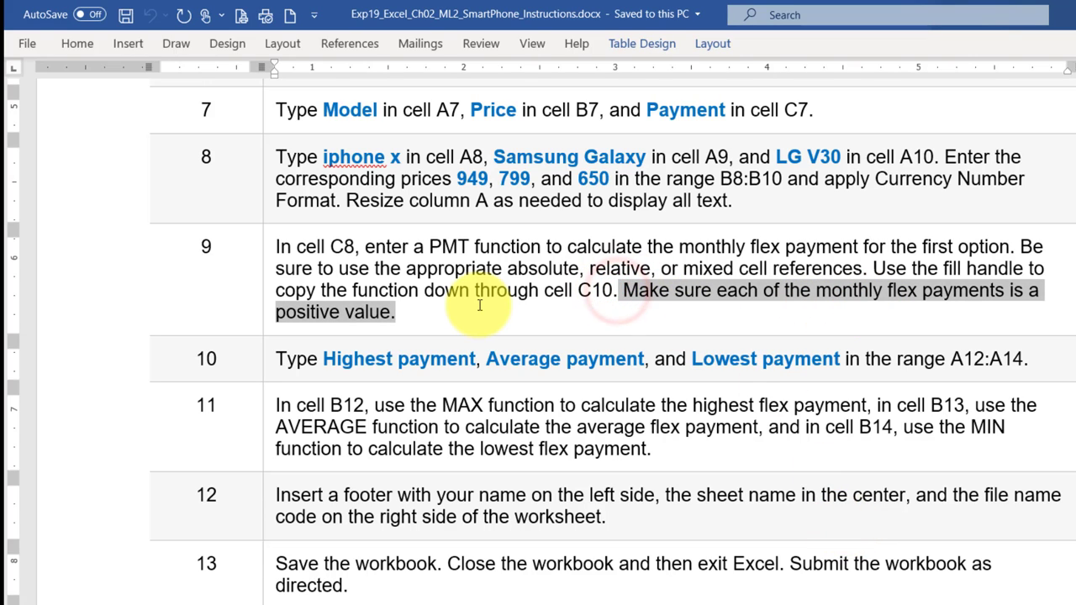
{"action": "left_click", "coordinate": [434, 289]}
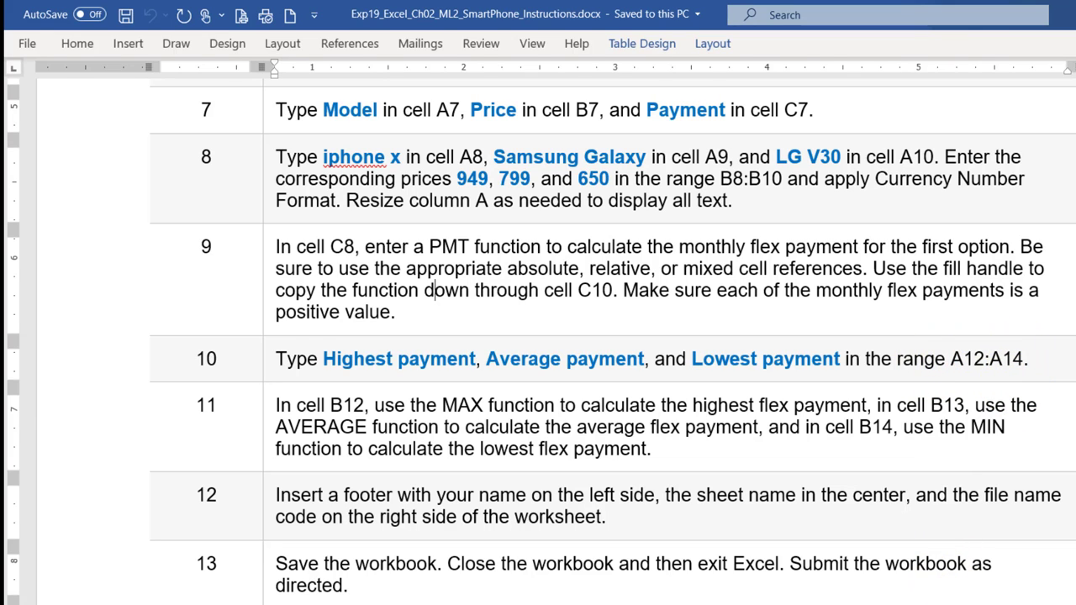
- Switch back to the Excel workbook and enter the labels Highest payment, Average payment and Lowest payment in A12:A14
{"action": "key", "text": "alt+Tab"}
{"action": "scroll", "coordinate": [299, 590], "scroll_direction": "down", "scroll_amount": 2}
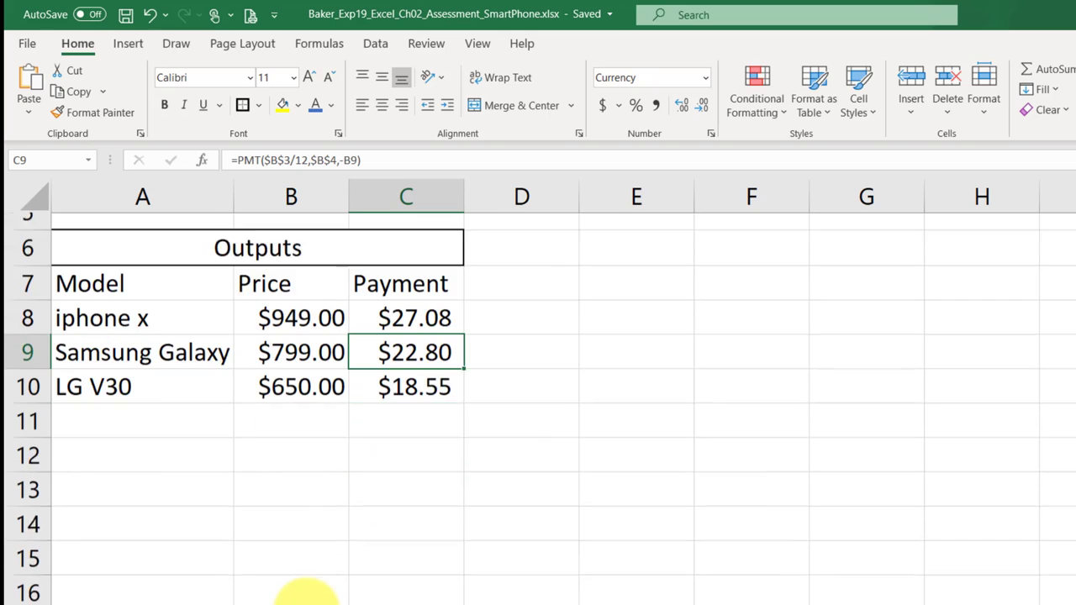
{"action": "scroll", "coordinate": [207, 521], "scroll_direction": "up", "scroll_amount": 1}
{"action": "left_click", "coordinate": [182, 500]}
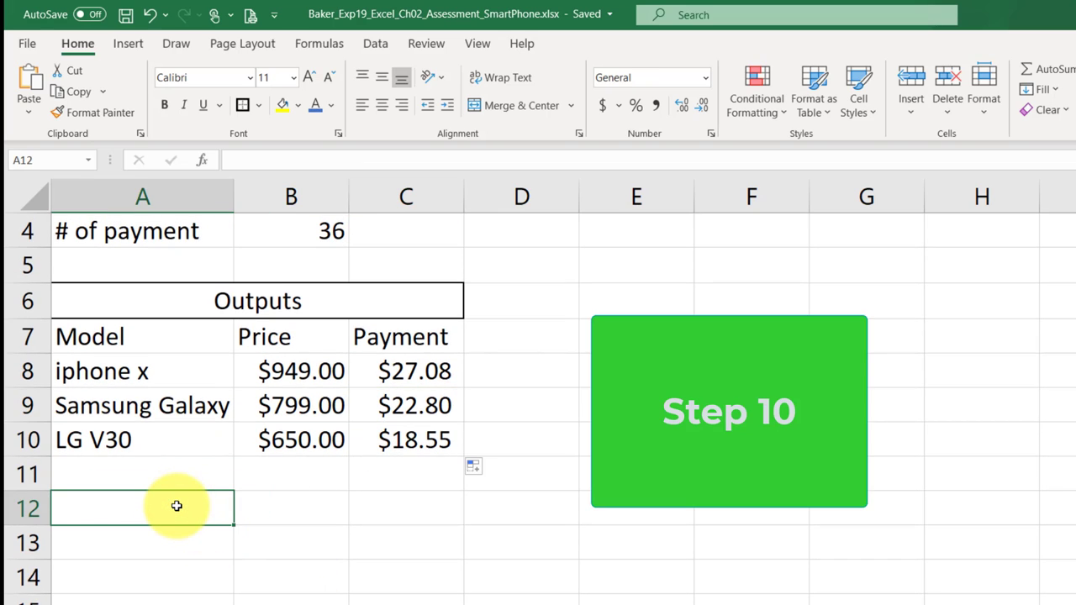
{"action": "type", "text": "Highest "}
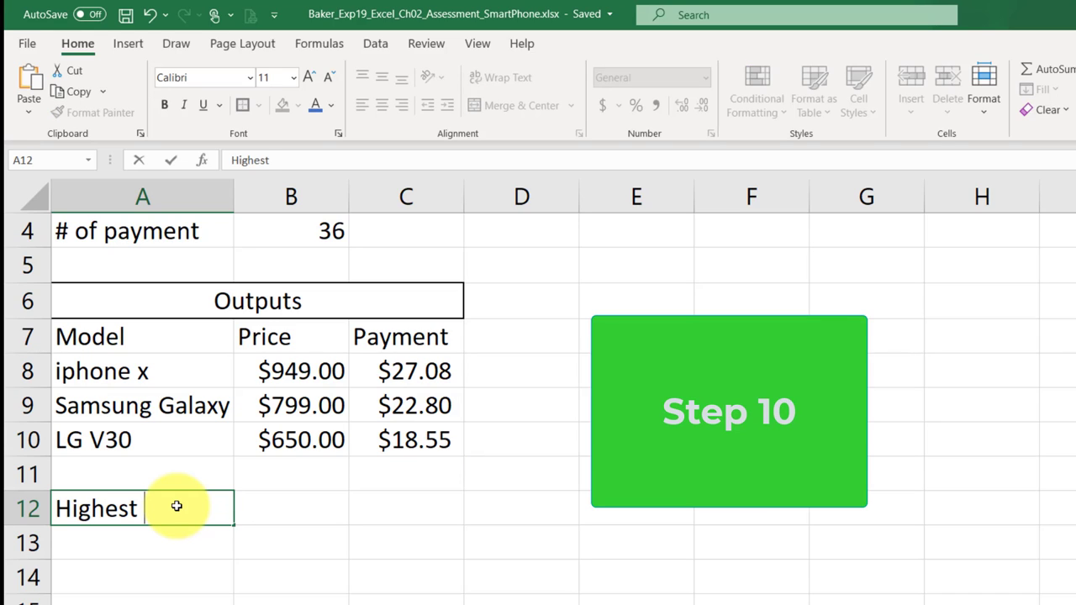
{"action": "type", "text": "payment"}
{"action": "key", "text": "Return"}
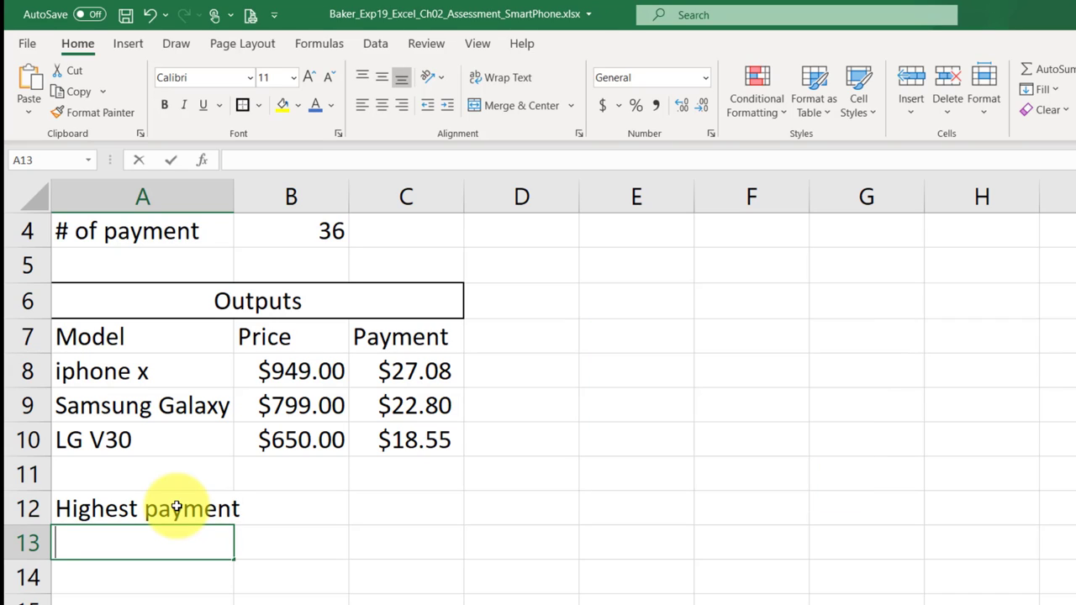
{"action": "type", "text": "Average pay"}
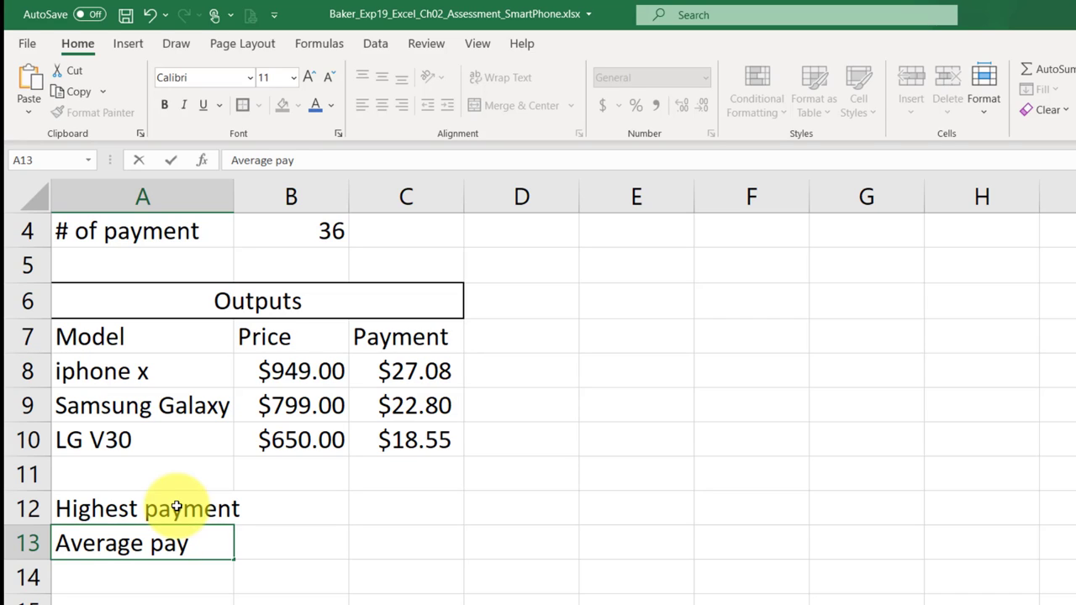
{"action": "type", "text": "ment"}
{"action": "key", "text": "Return"}
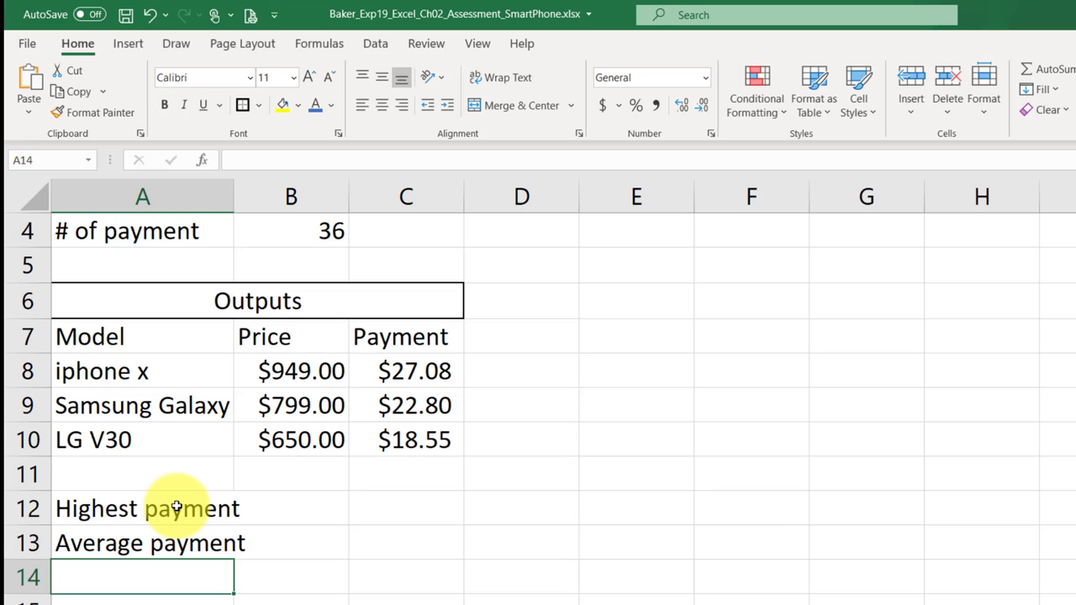
{"action": "type", "text": "Lowe"}
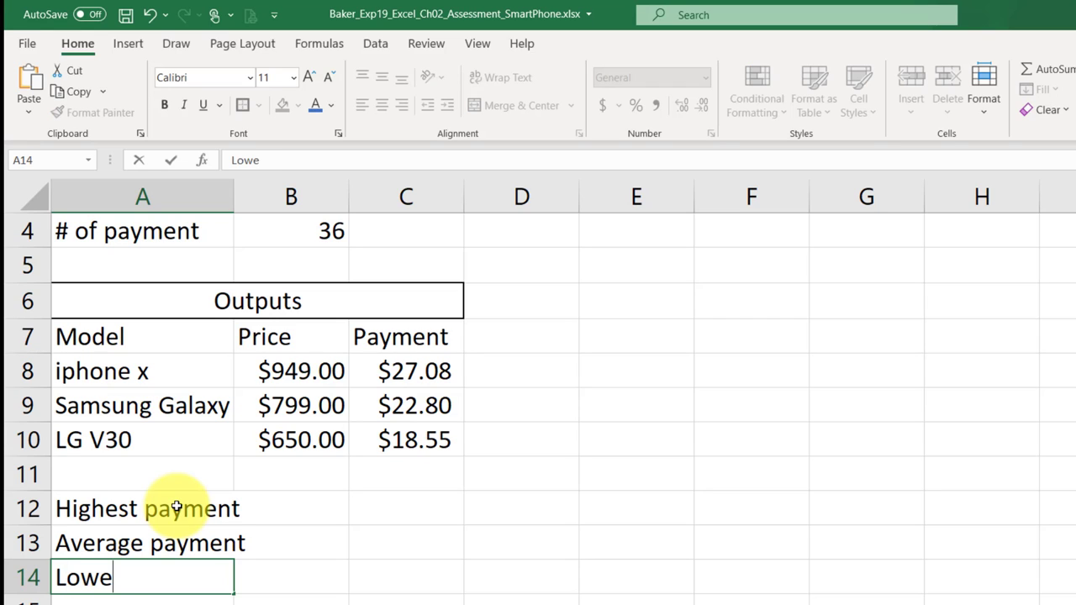
{"action": "type", "text": "st payment"}
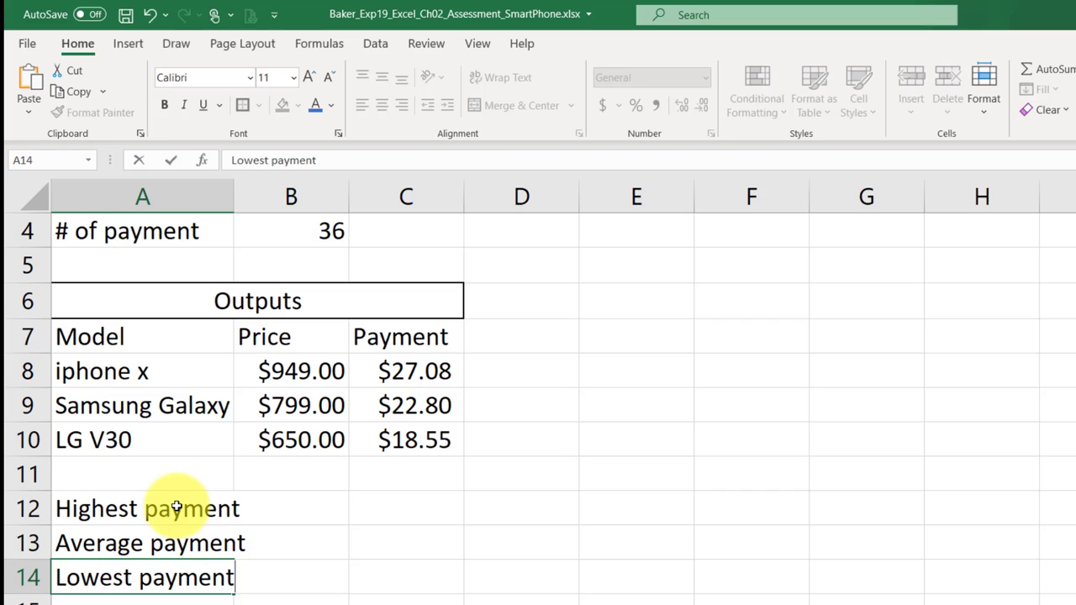
{"action": "key", "text": "Return"}
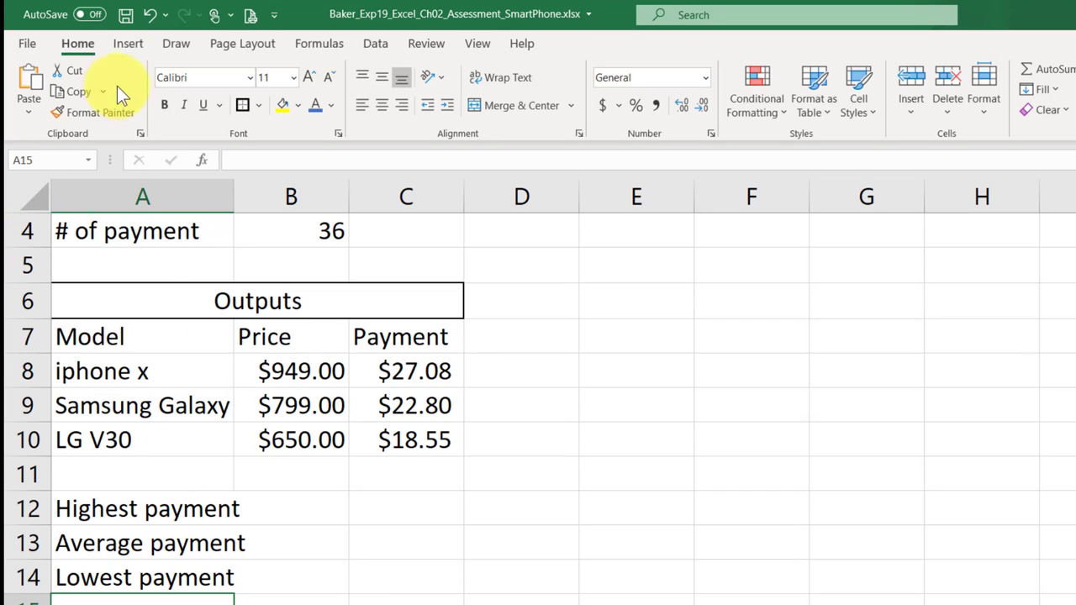
- Save the workbook and consult step 11 of the Word instructions for the required summary functions
{"action": "left_click", "coordinate": [124, 15]}
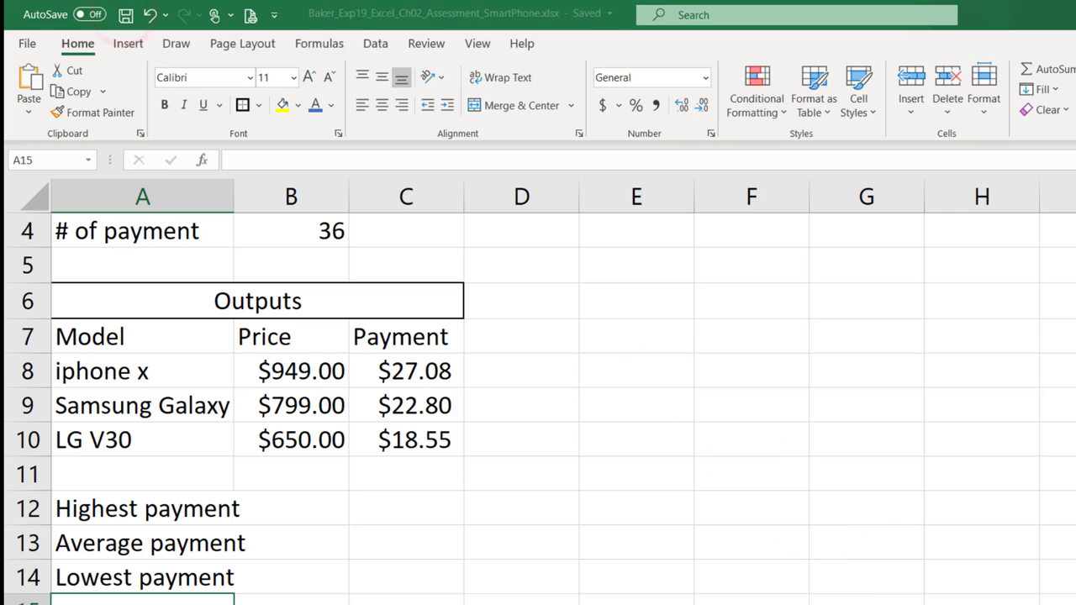
{"action": "key", "text": "alt+Tab"}
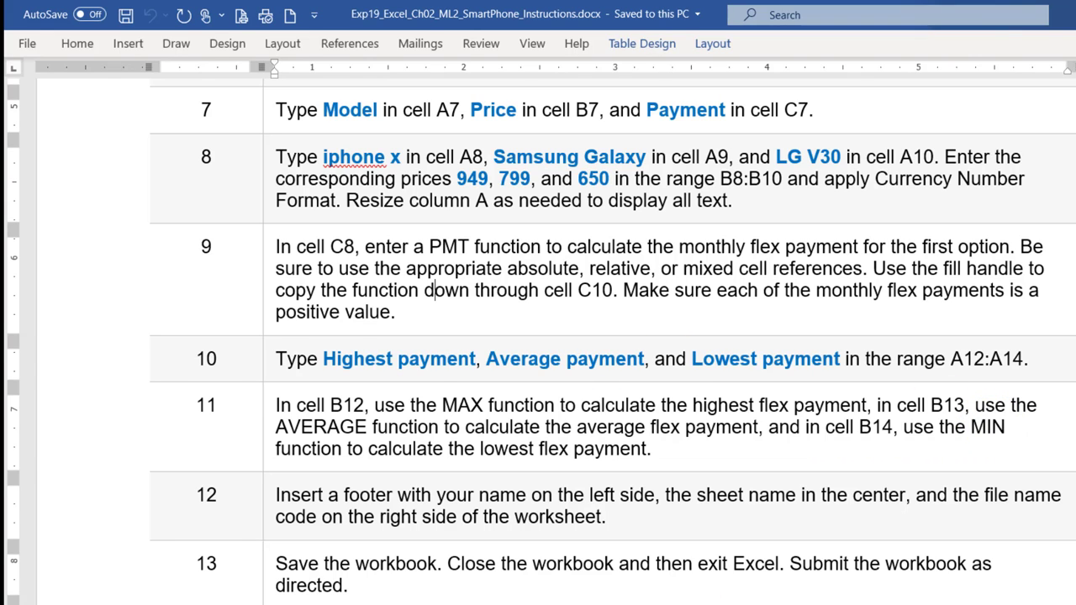
{"action": "key", "text": "alt+Tab"}
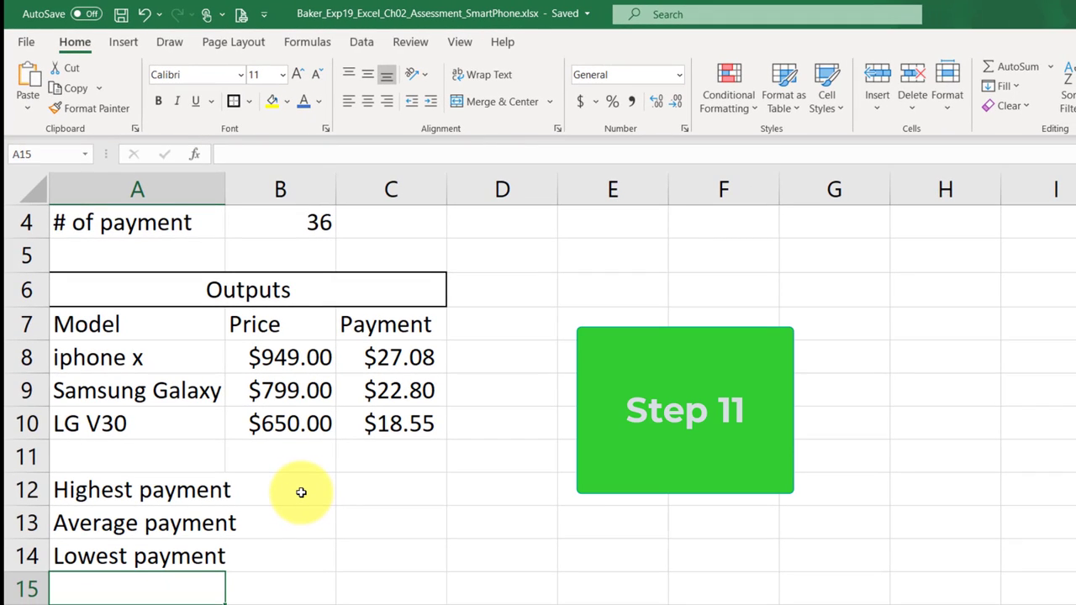
- Insert a MAX function in B12 using the price range B8:B10
{"action": "left_click", "coordinate": [301, 492]}
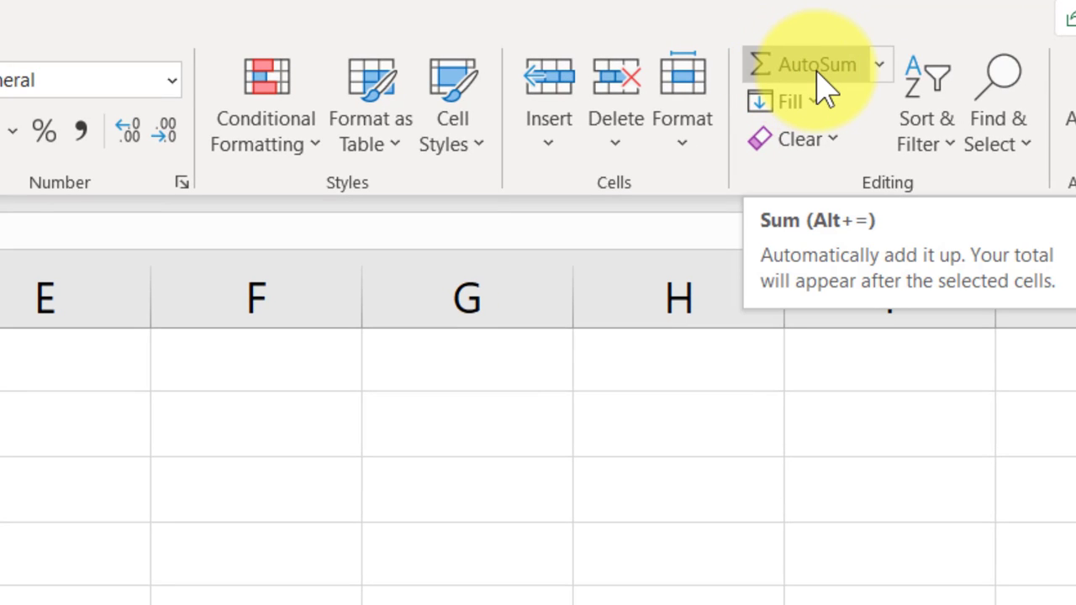
{"action": "left_click", "coordinate": [881, 66]}
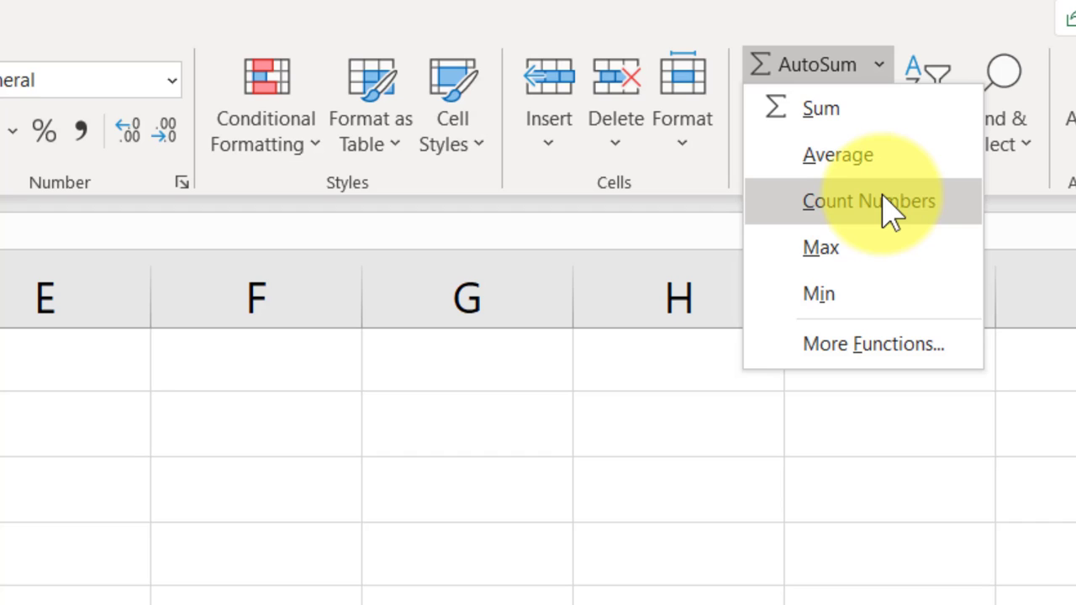
{"action": "left_click", "coordinate": [851, 248]}
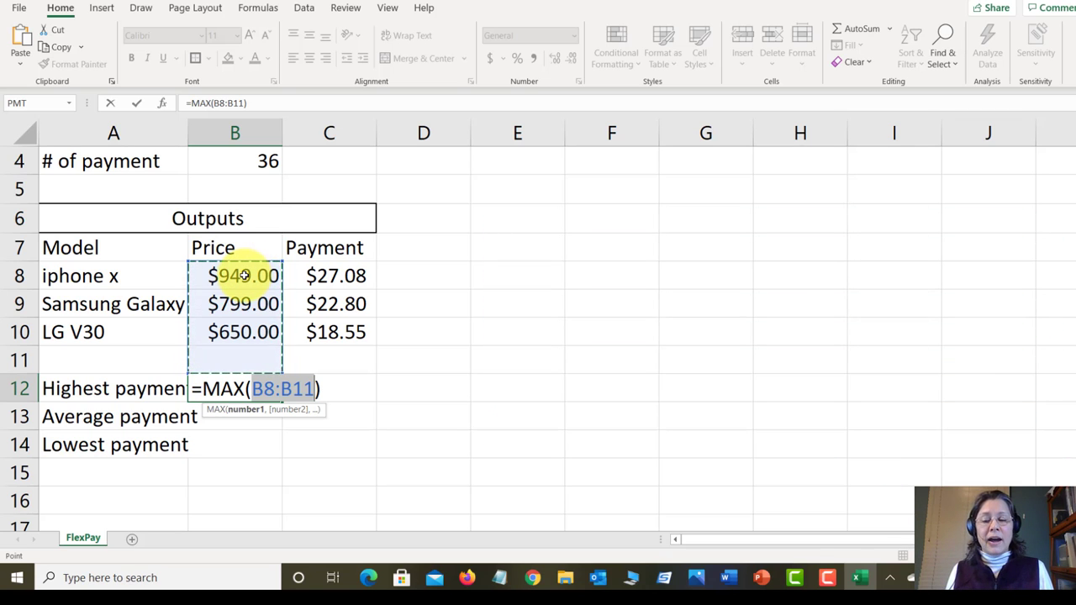
{"action": "left_click_drag", "start_coordinate": [243, 276], "coordinate": [239, 333]}
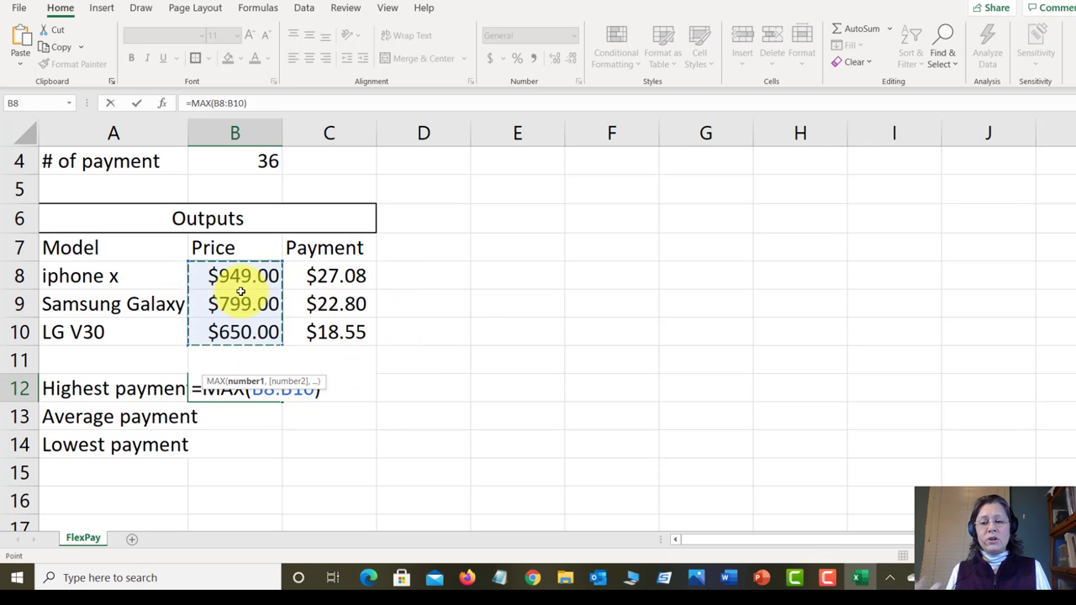
{"action": "key", "text": "Return"}
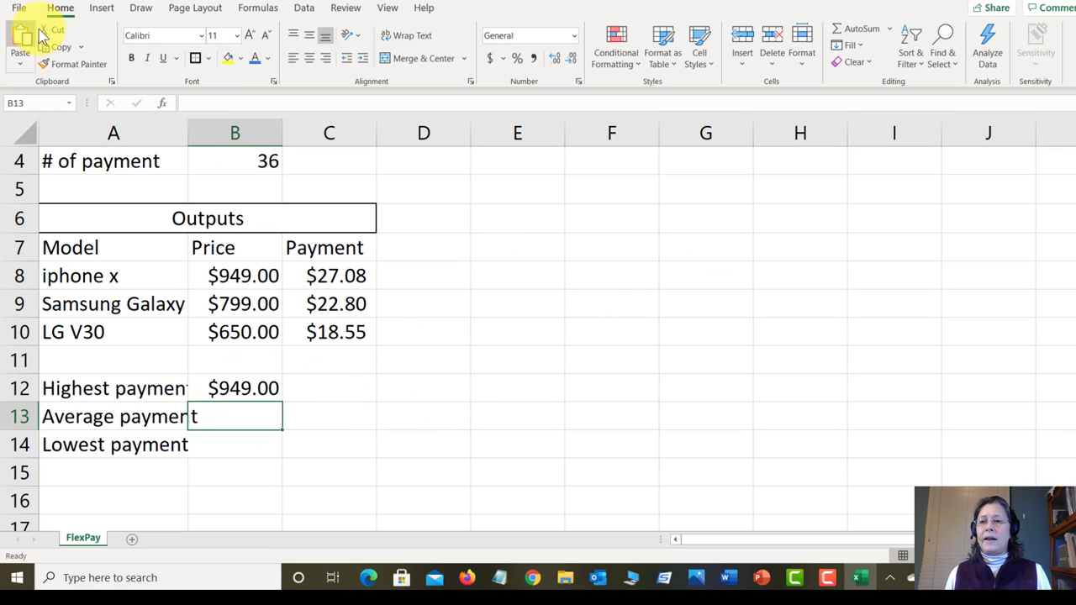
- Insert an AVERAGE function in B13 using the price range B8:B10
{"action": "left_click", "coordinate": [893, 30]}
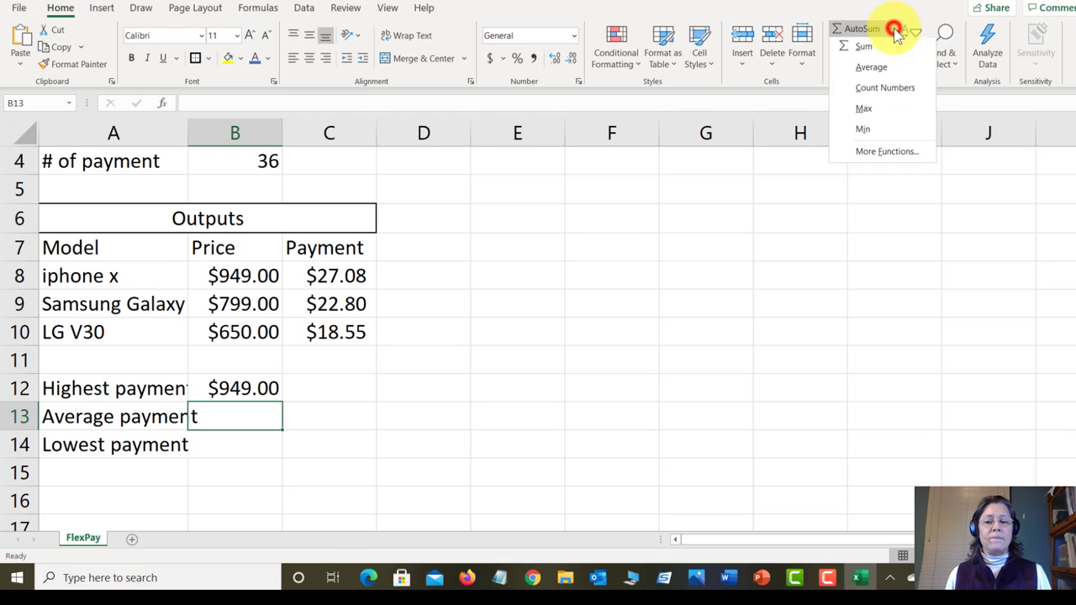
{"action": "left_click", "coordinate": [885, 74]}
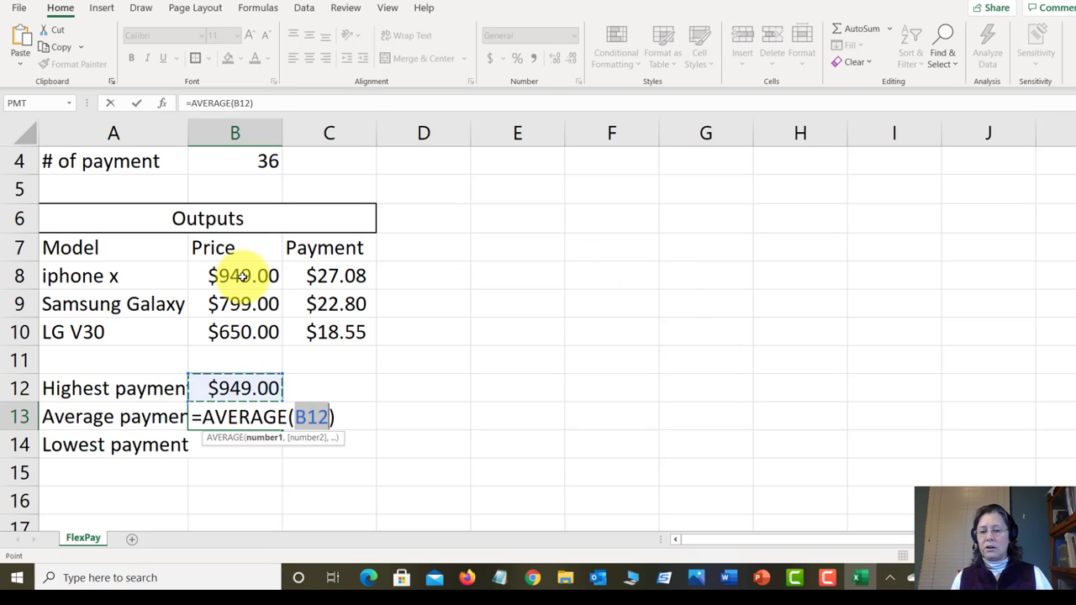
{"action": "left_click_drag", "start_coordinate": [242, 275], "coordinate": [235, 330]}
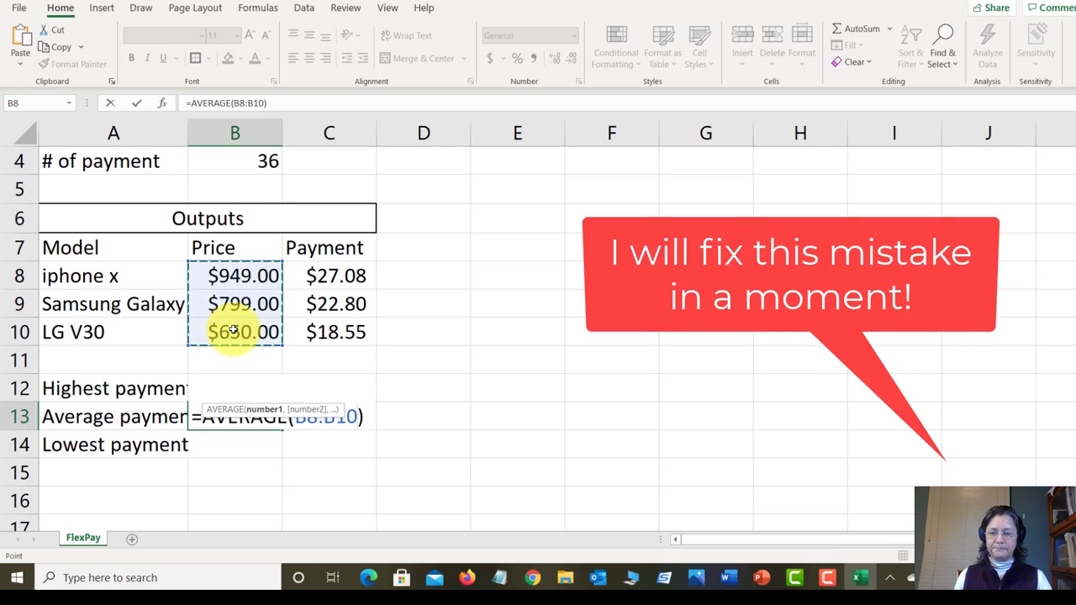
{"action": "key", "text": "Return"}
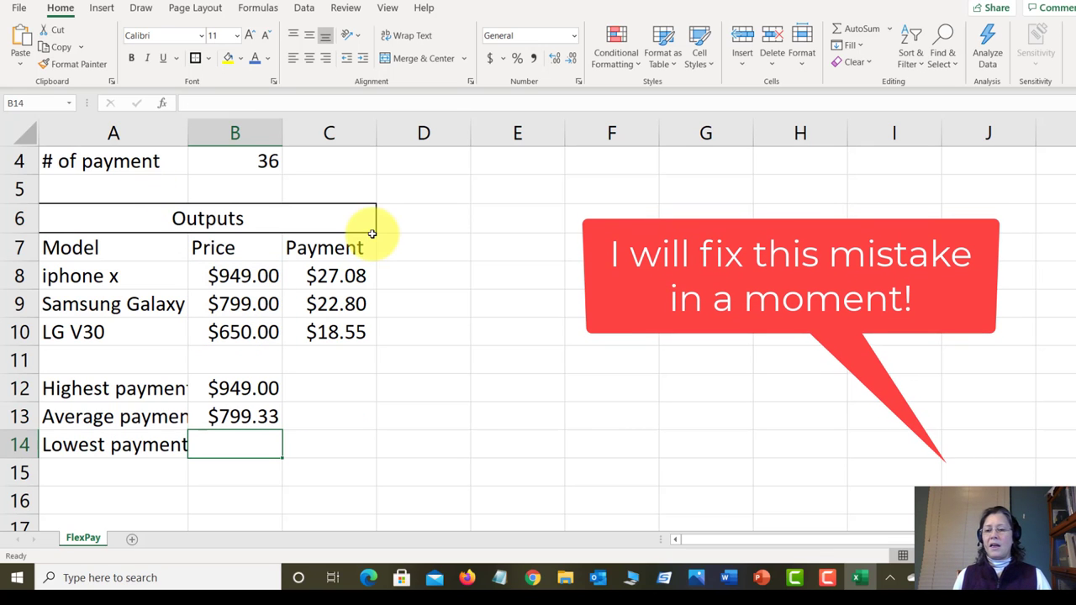
- Correct the MAX formula in B12 to reference the payment range C8:C10
{"action": "left_click", "coordinate": [243, 385]}
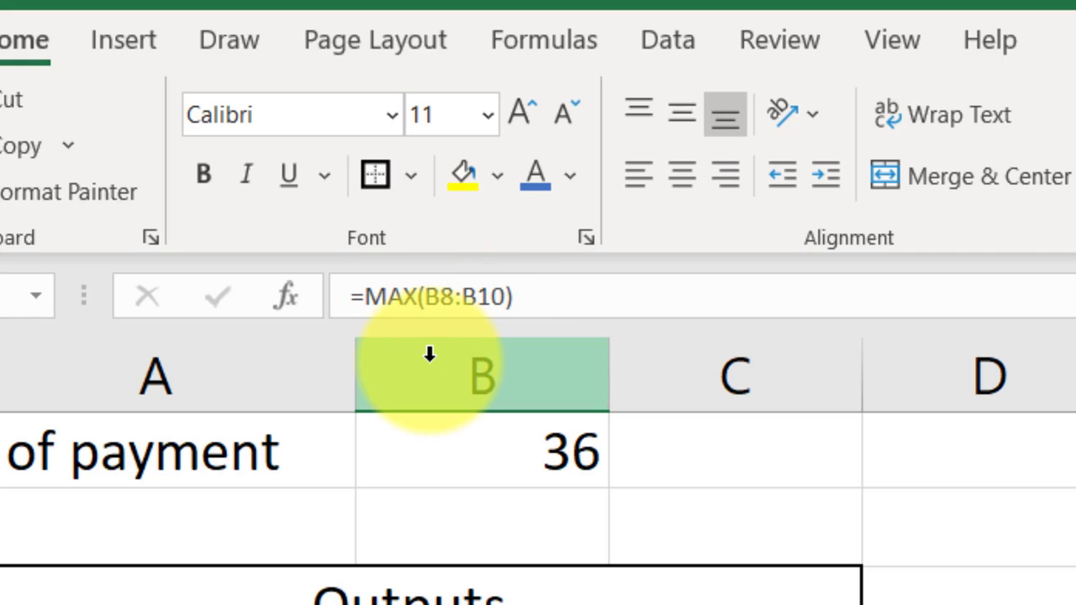
{"action": "left_click", "coordinate": [428, 292]}
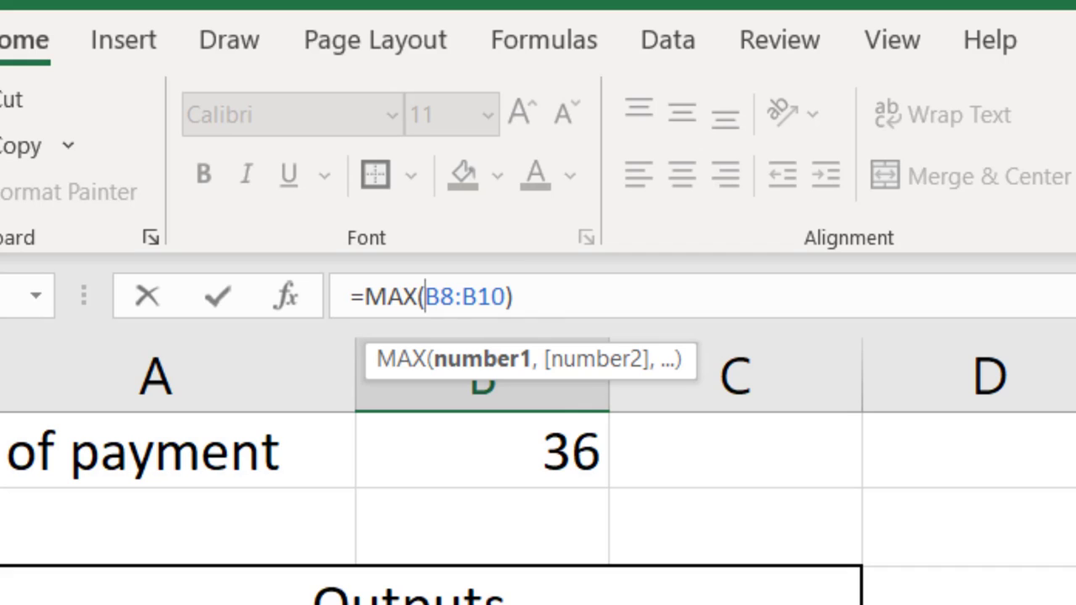
{"action": "left_click", "coordinate": [429, 296]}
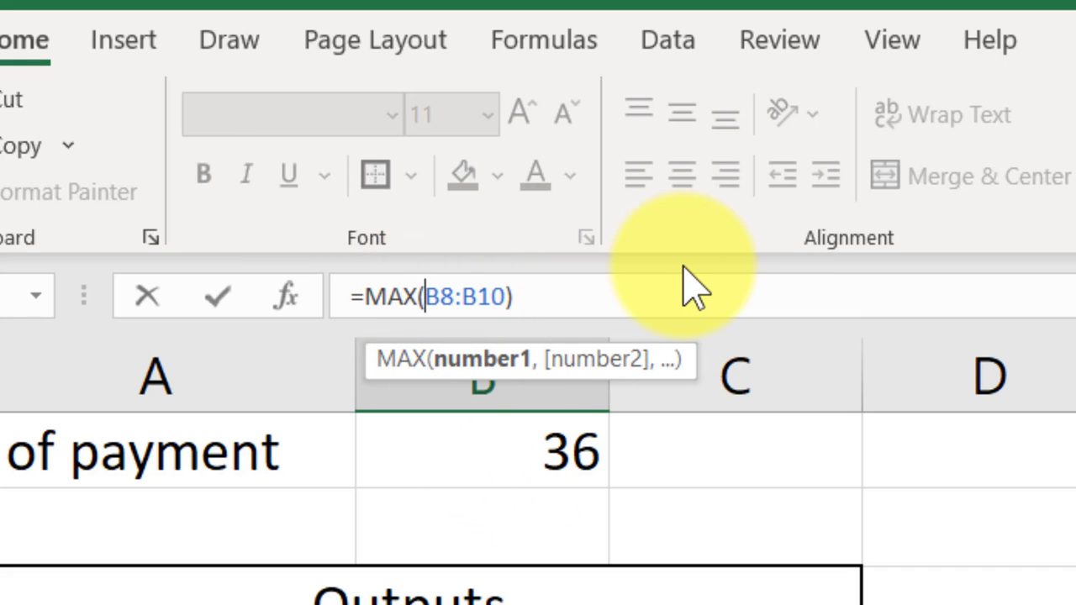
{"action": "key", "text": "Delete"}
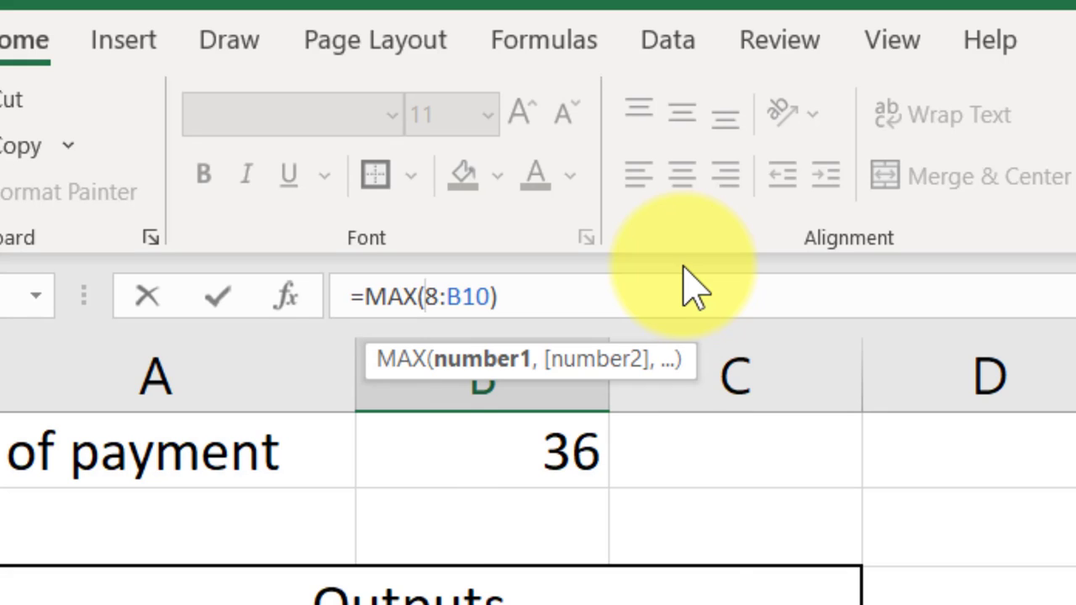
{"action": "type", "text": "C"}
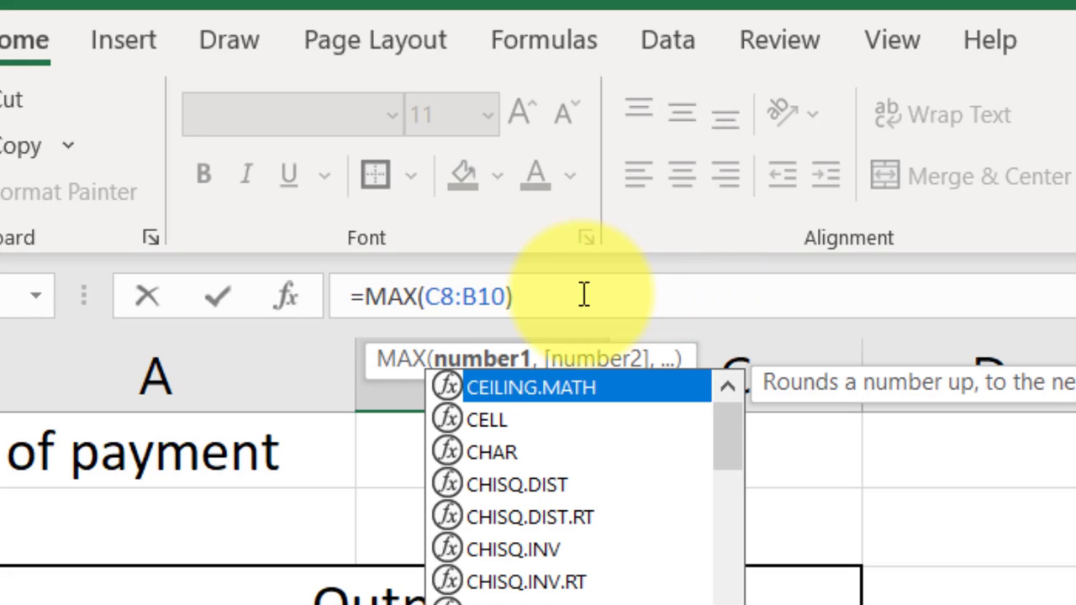
{"action": "left_click", "coordinate": [478, 296]}
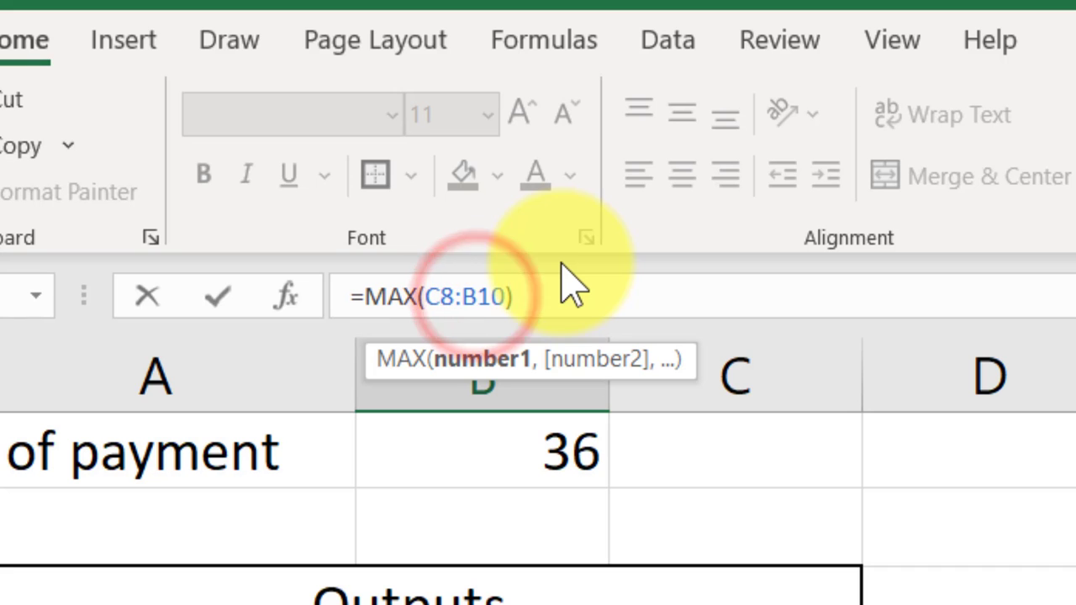
{"action": "key", "text": "Left"}
{"action": "key", "text": "Delete"}
{"action": "type", "text": "C"}
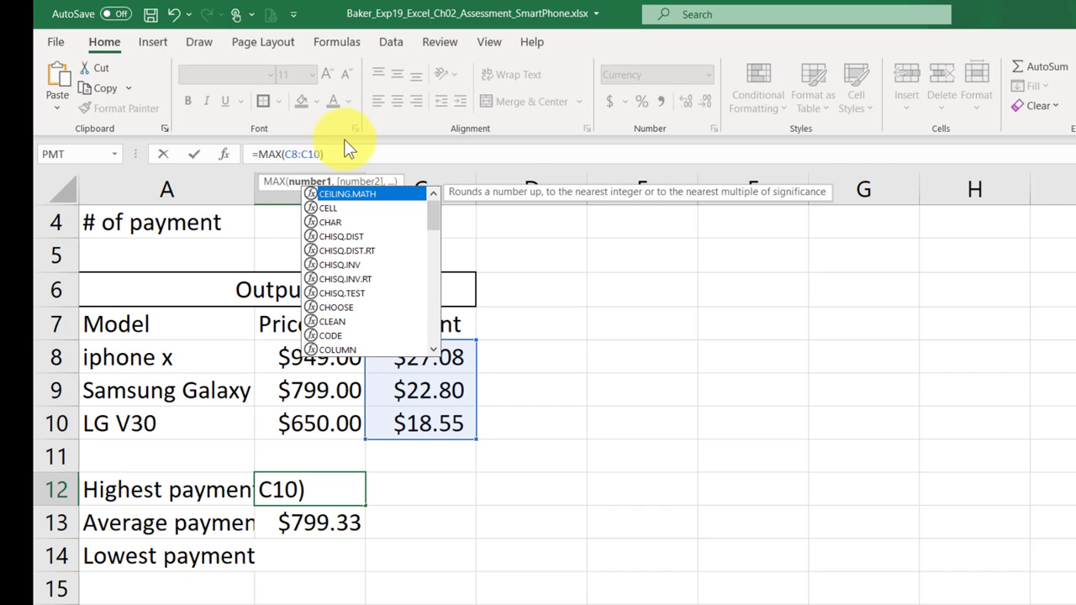
{"action": "key", "text": "Return"}
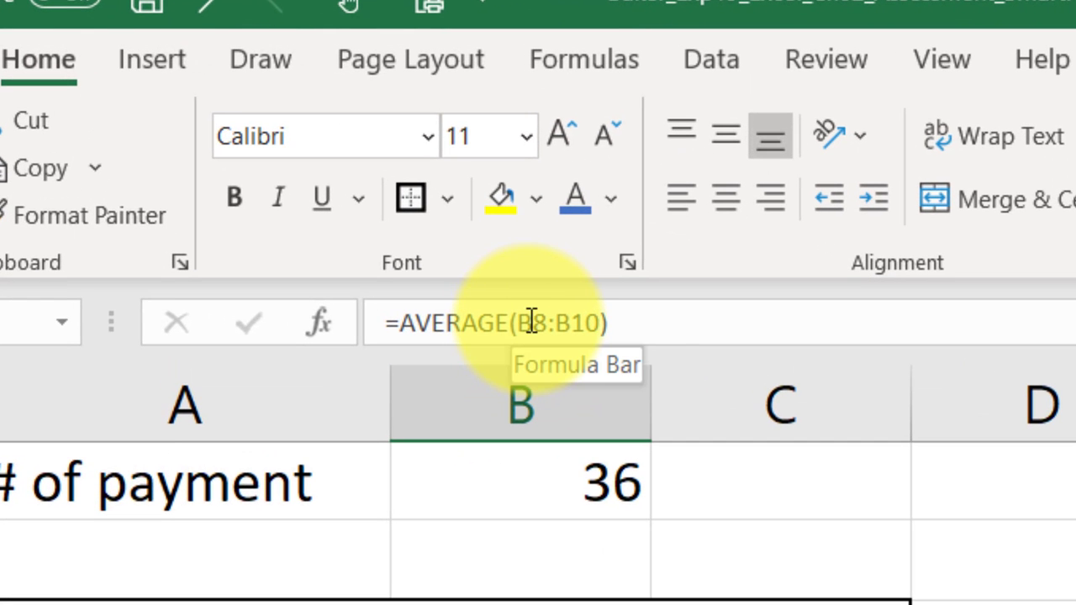
- Correct the AVERAGE formula in B13 to reference the payment range C8:C10
{"action": "left_click", "coordinate": [533, 322]}
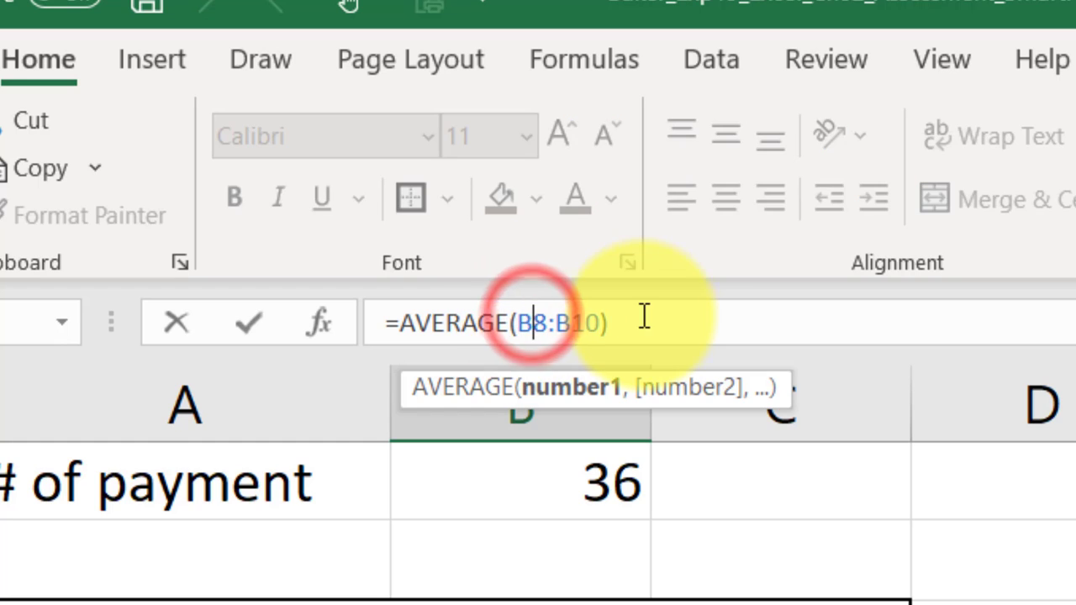
{"action": "key", "text": "BackSpace"}
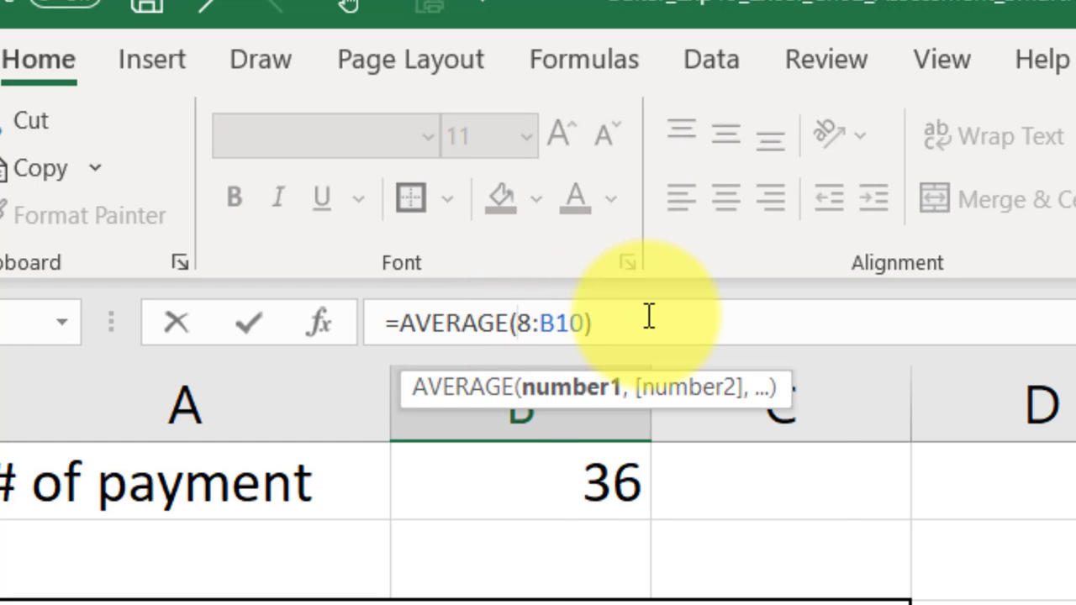
{"action": "type", "text": "C"}
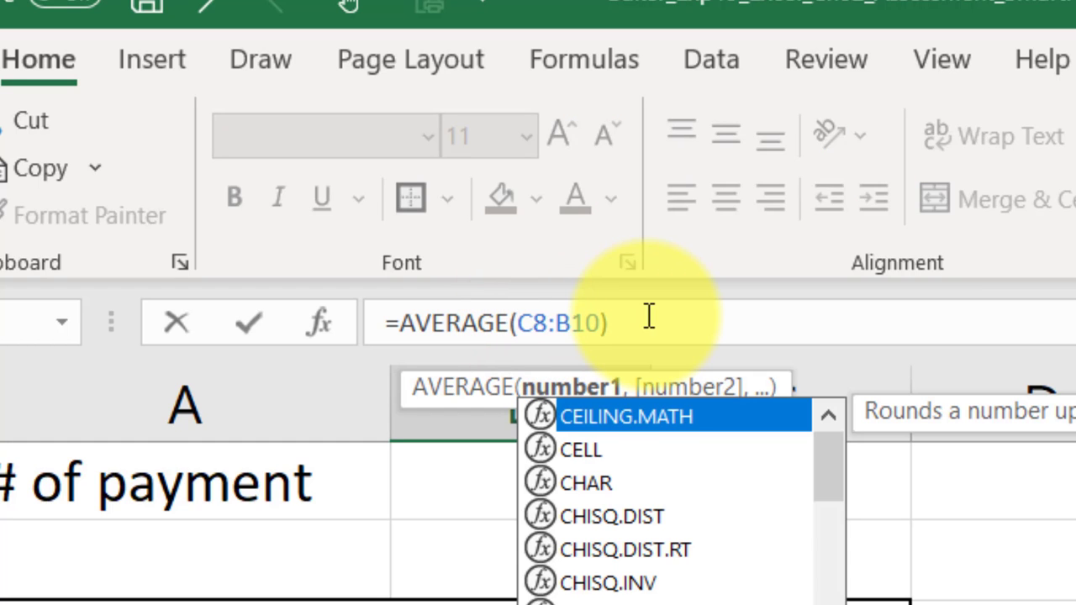
{"action": "left_click", "coordinate": [569, 323]}
{"action": "key", "text": "BackSpace"}
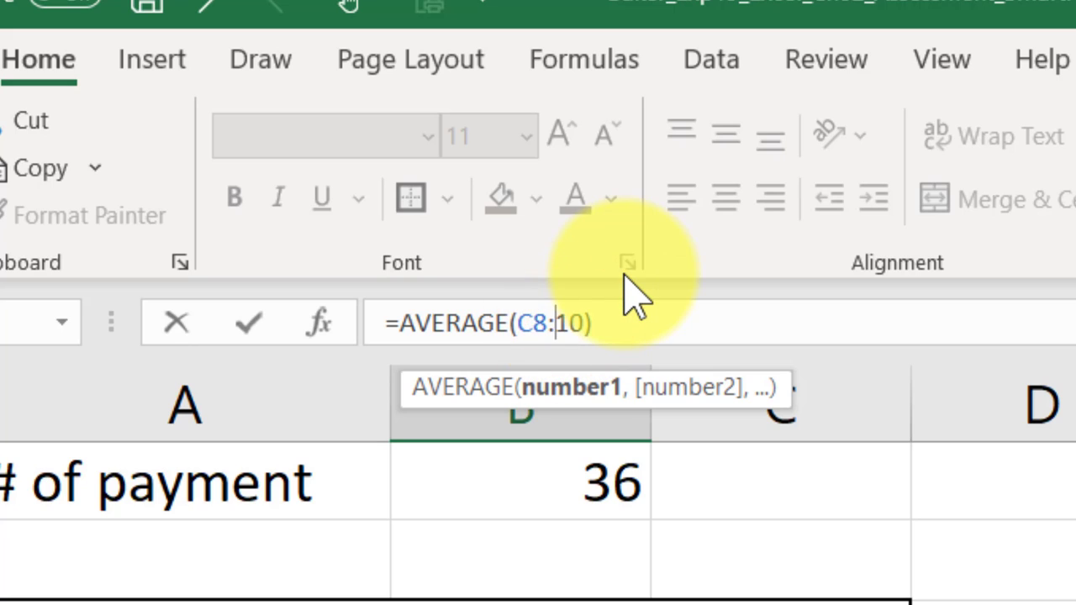
{"action": "type", "text": "C"}
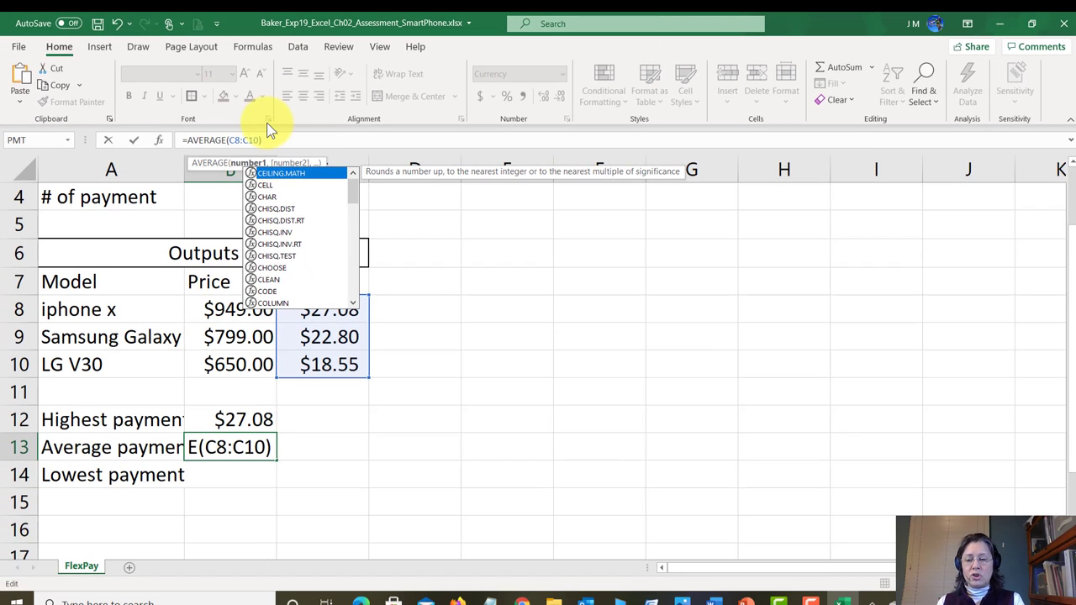
{"action": "key", "text": "Return"}
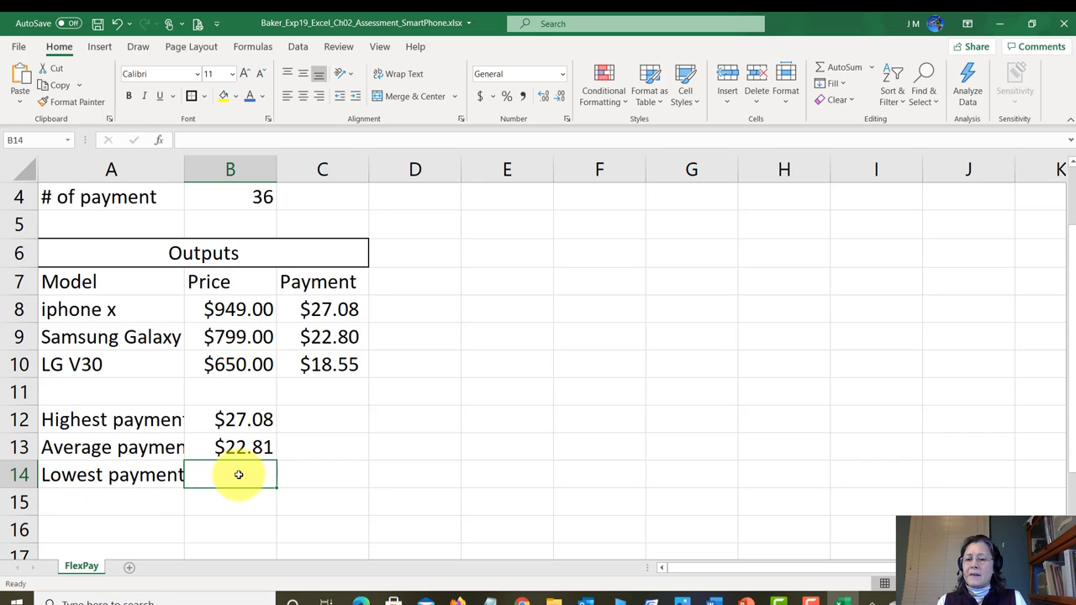
- Insert a MIN function in B14 with AutoSum, using the payment range C8:C10
{"action": "left_click", "coordinate": [873, 67]}
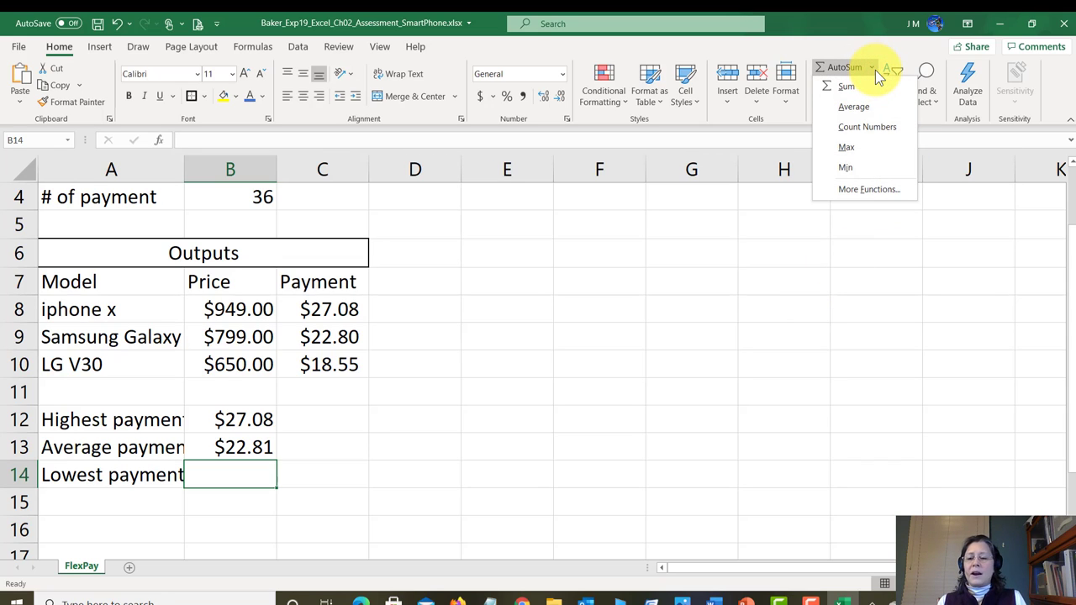
{"action": "left_click", "coordinate": [854, 171]}
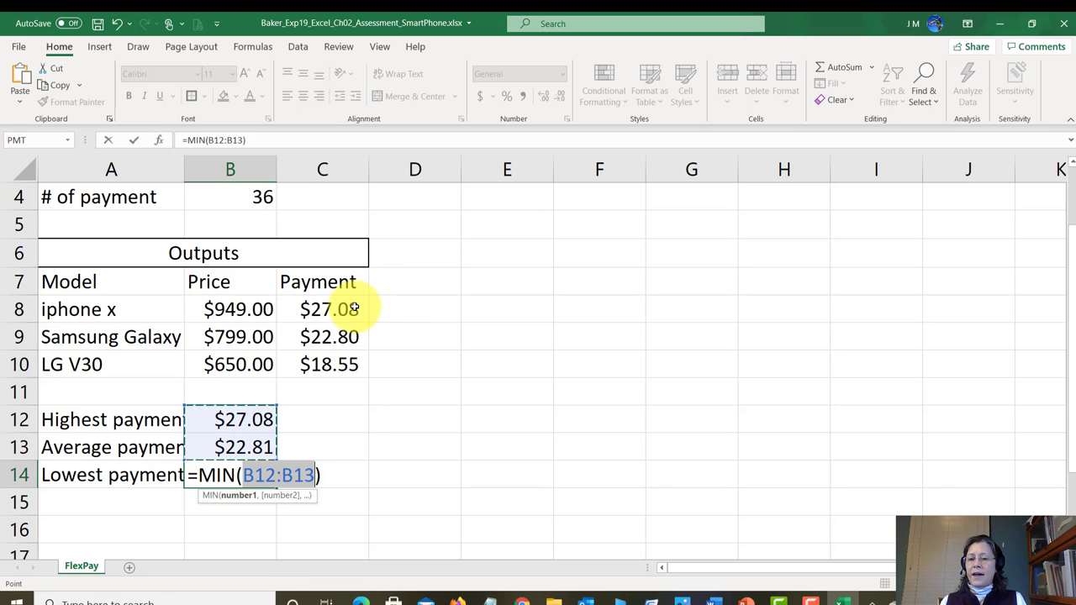
{"action": "left_click_drag", "start_coordinate": [348, 310], "coordinate": [338, 380]}
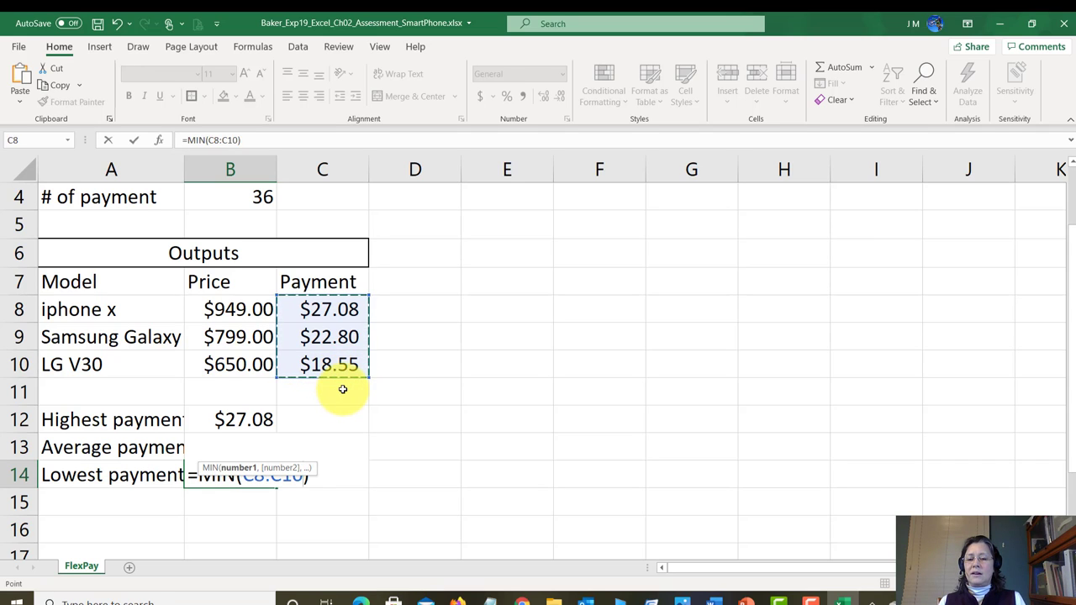
{"action": "key", "text": "Return"}
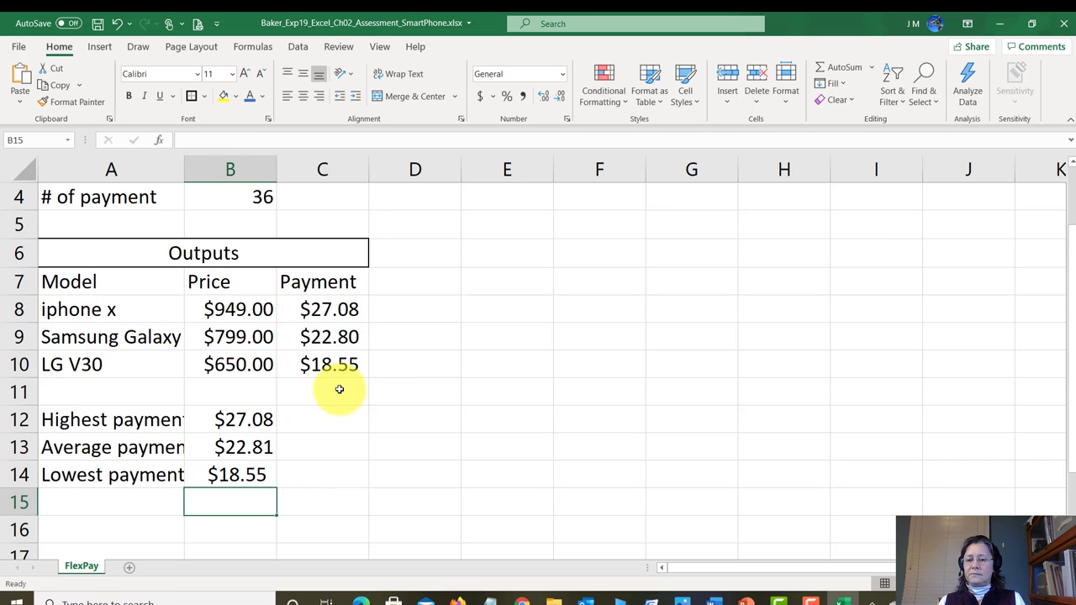
- Clear the AutoSum-built MIN formula from B14
{"action": "left_click", "coordinate": [254, 475]}
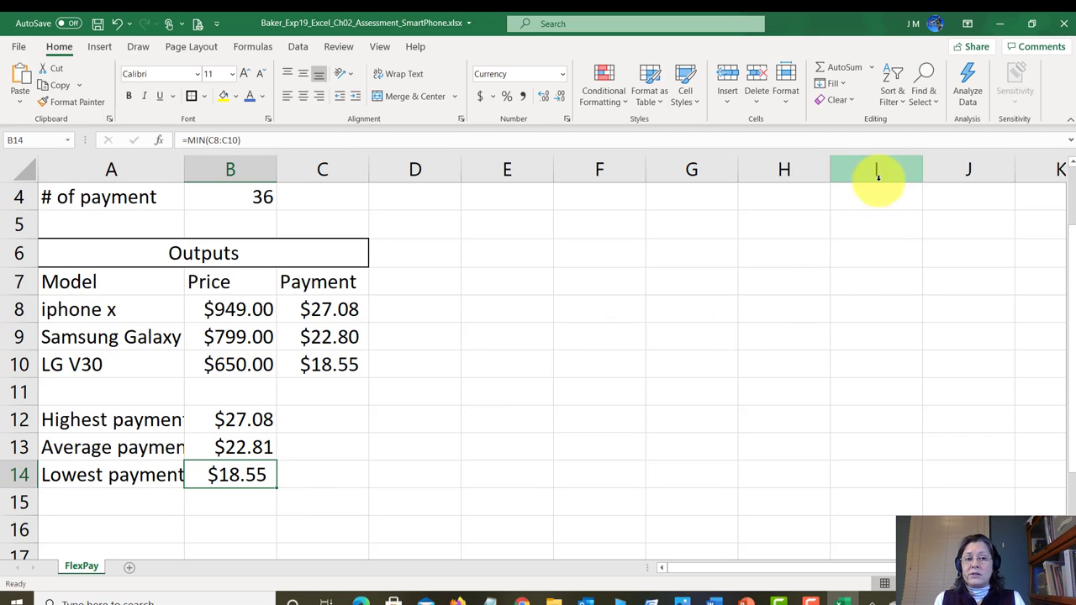
{"action": "left_click", "coordinate": [873, 68]}
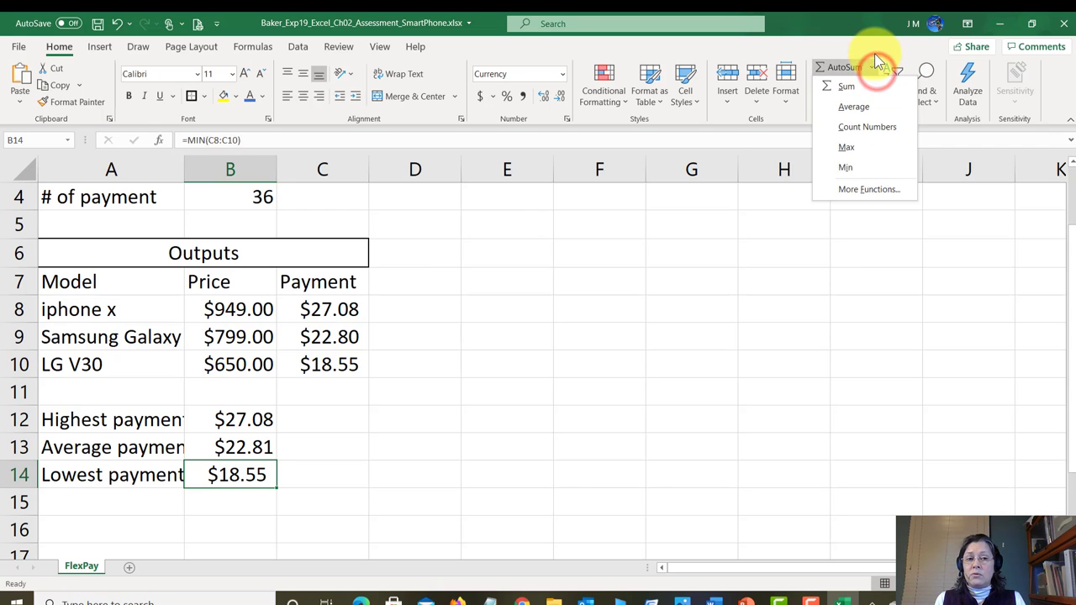
{"action": "key", "text": "Escape"}
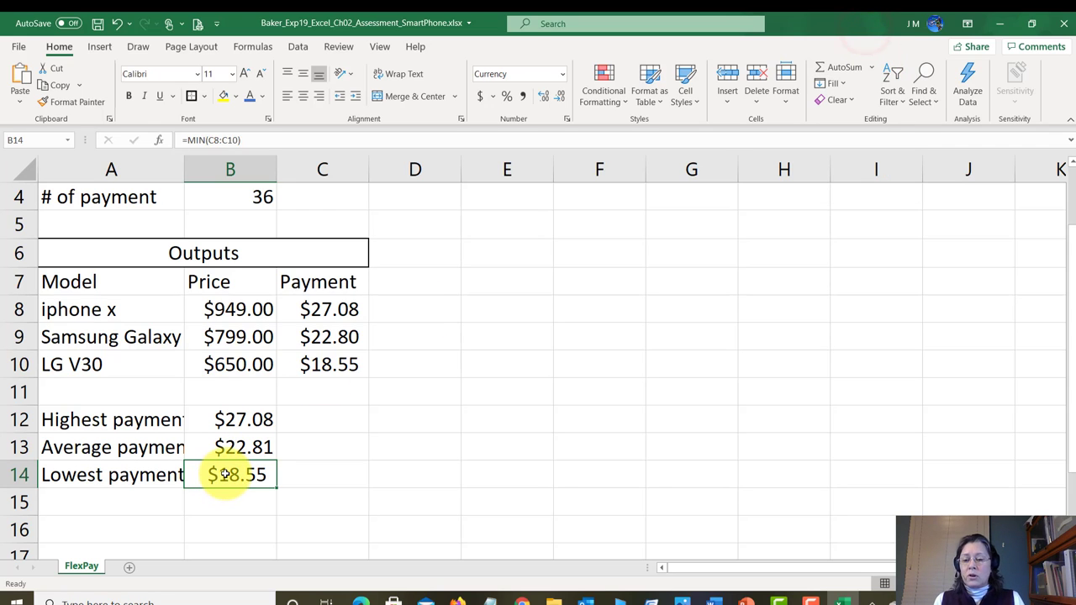
{"action": "key", "text": "Delete"}
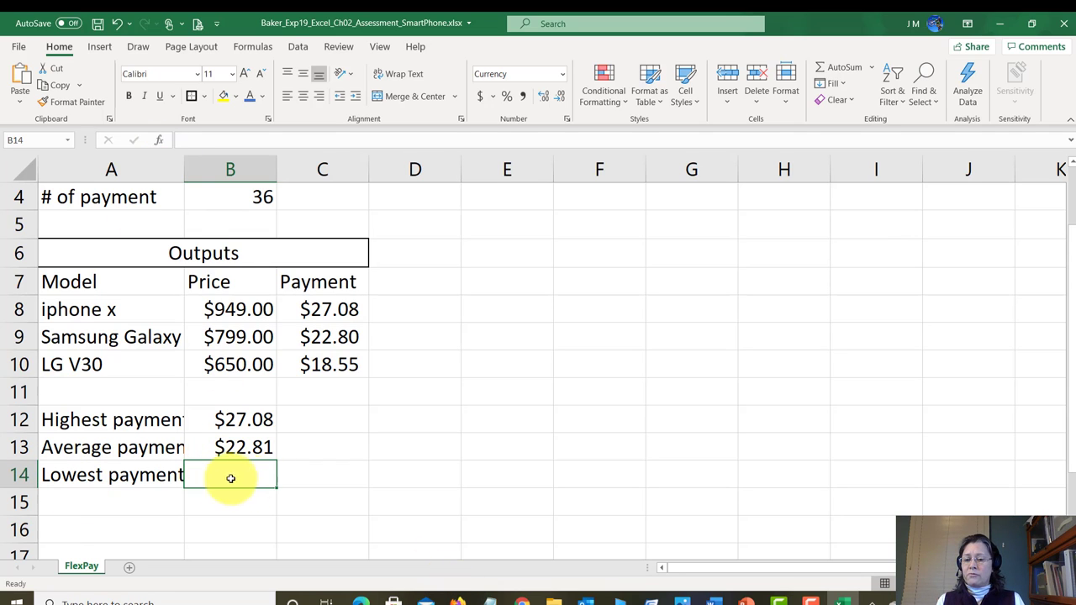
- Enter the formula =MIN(C8:C10) manually in B14 to calculate the lowest payment
{"action": "type", "text": "="}
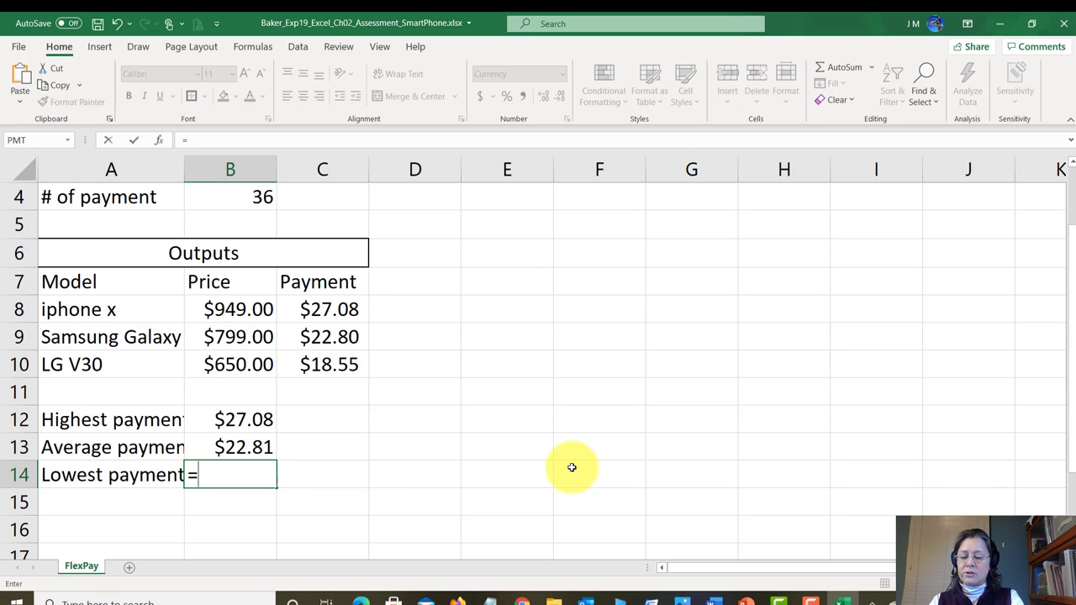
{"action": "type", "text": "min"}
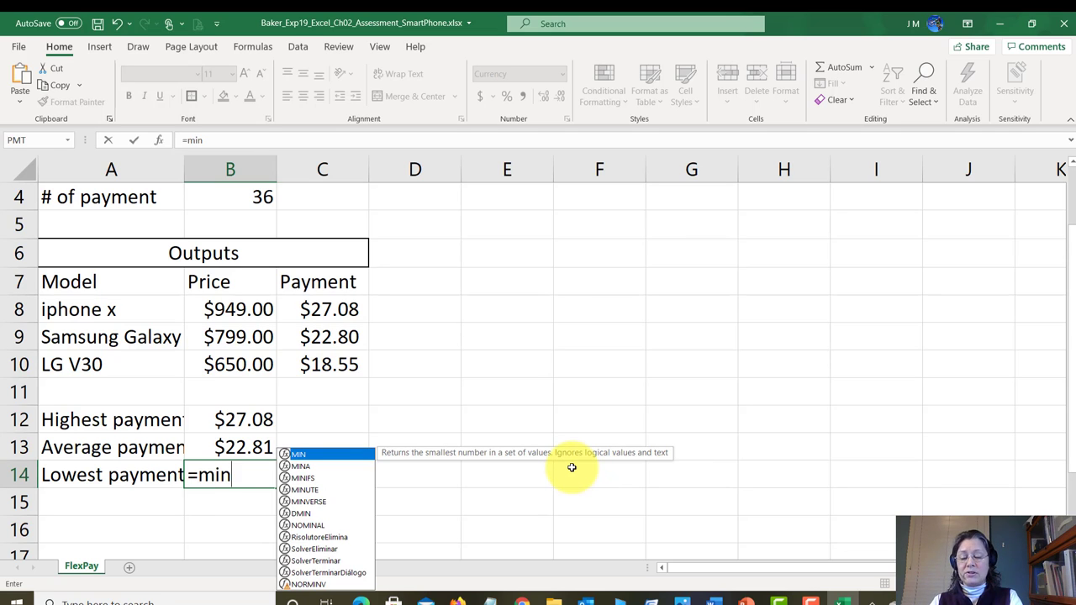
{"action": "type", "text": "("}
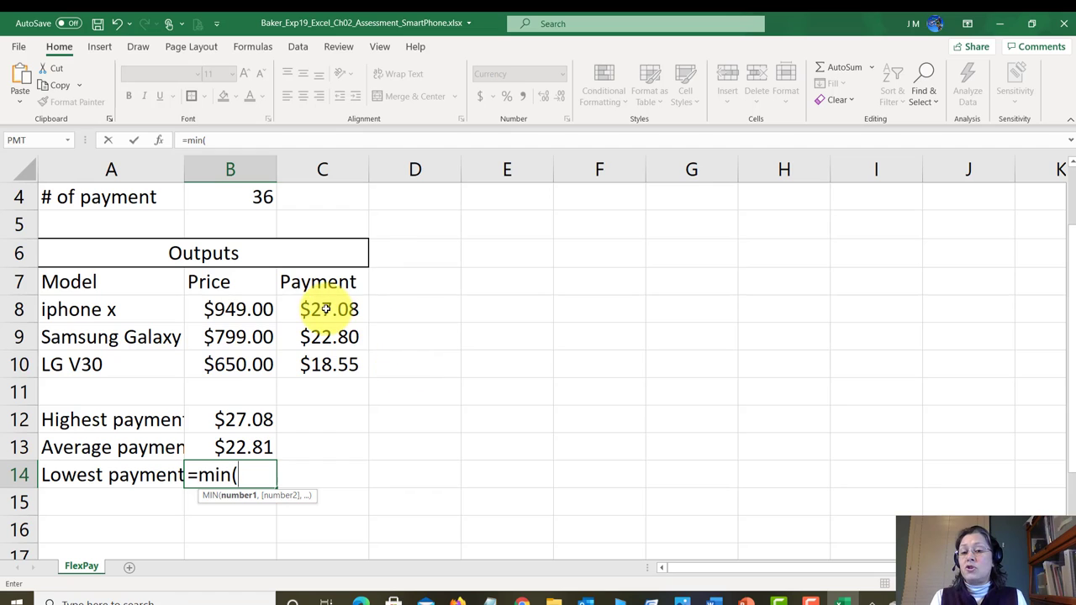
{"action": "left_click_drag", "start_coordinate": [329, 309], "coordinate": [317, 378]}
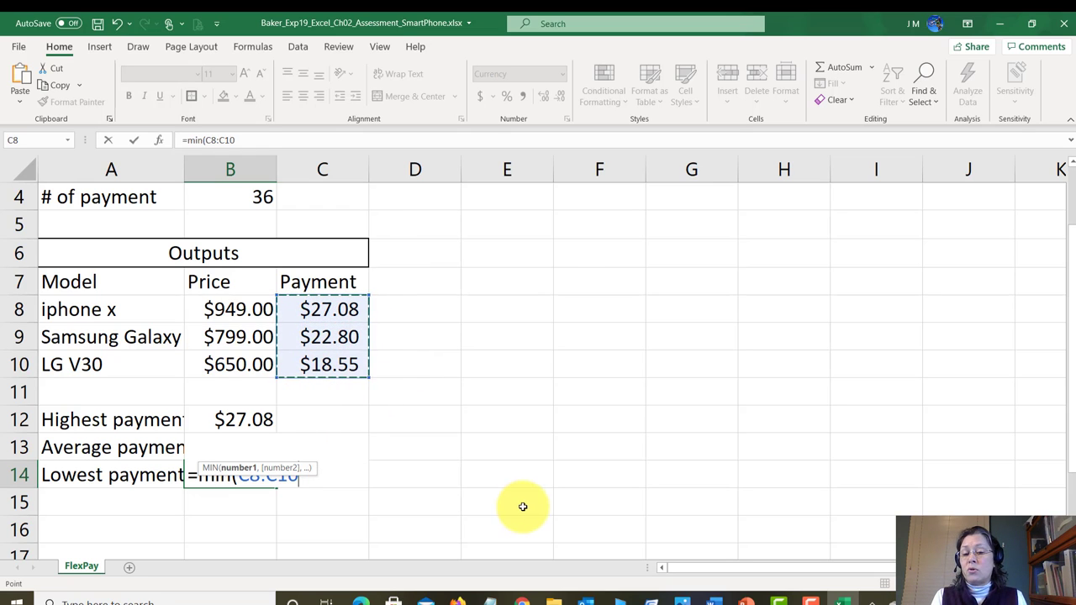
{"action": "type", "text": ")"}
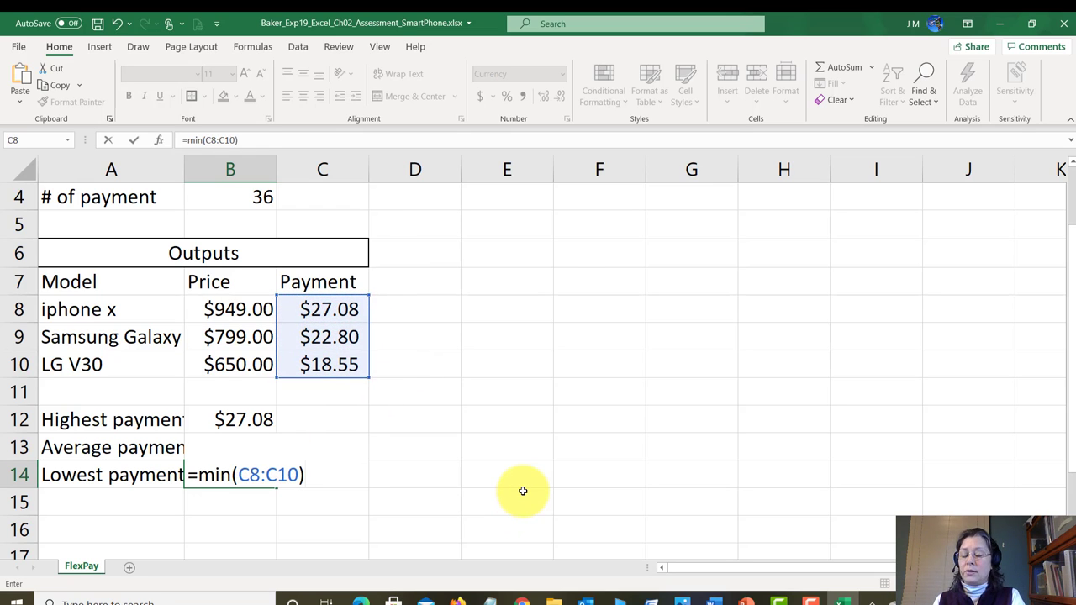
{"action": "key", "text": "Return"}
{"action": "key", "text": "Up"}
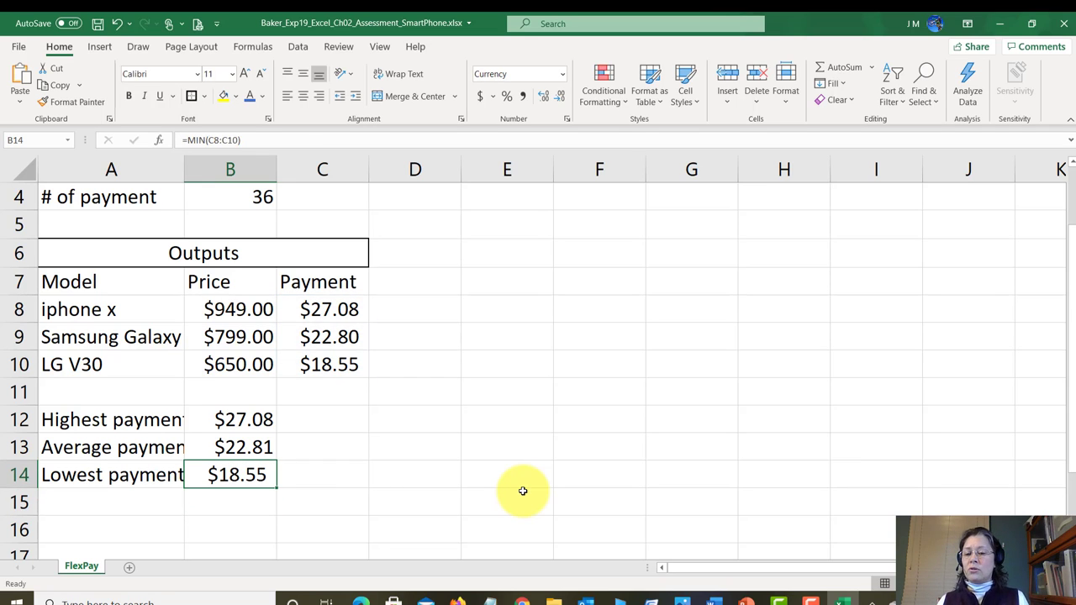
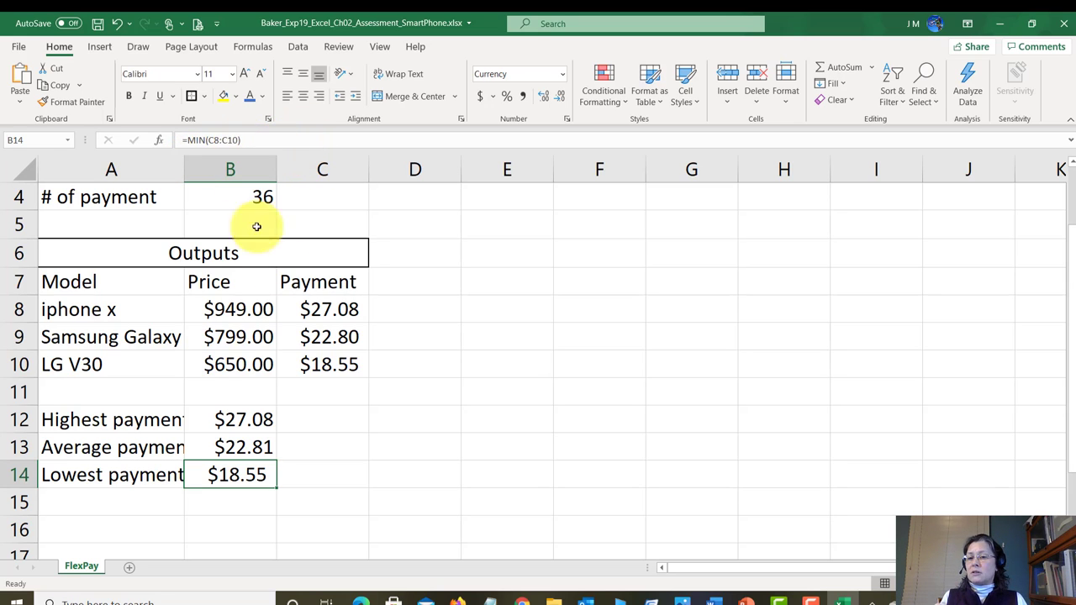
- Review the MIN function's arguments for B14 in the Function Arguments dialog, and close it without changes
{"action": "left_click", "coordinate": [329, 309]}
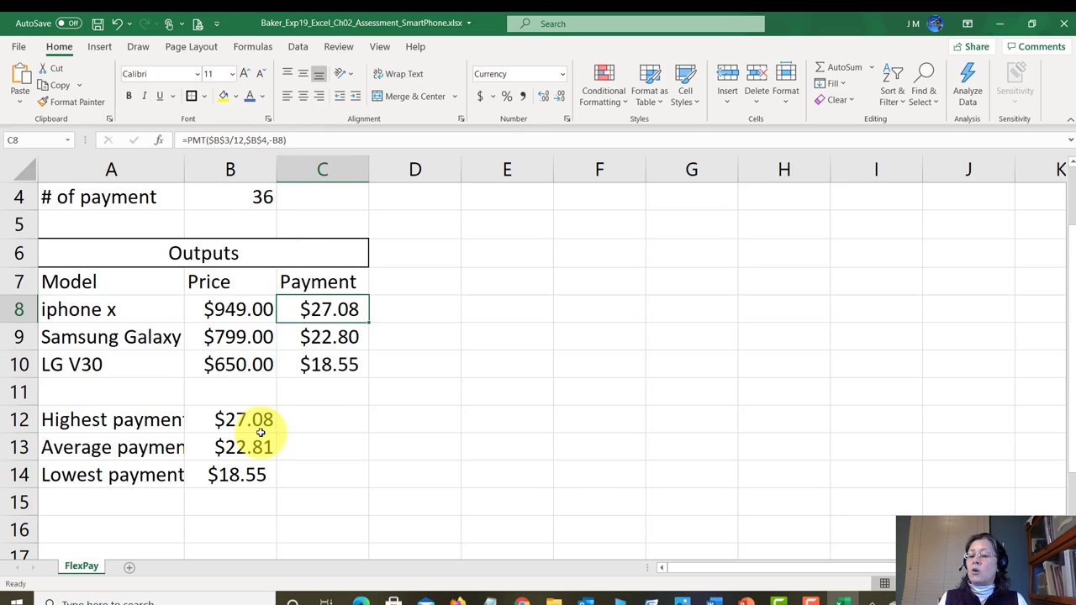
{"action": "left_click", "coordinate": [246, 477]}
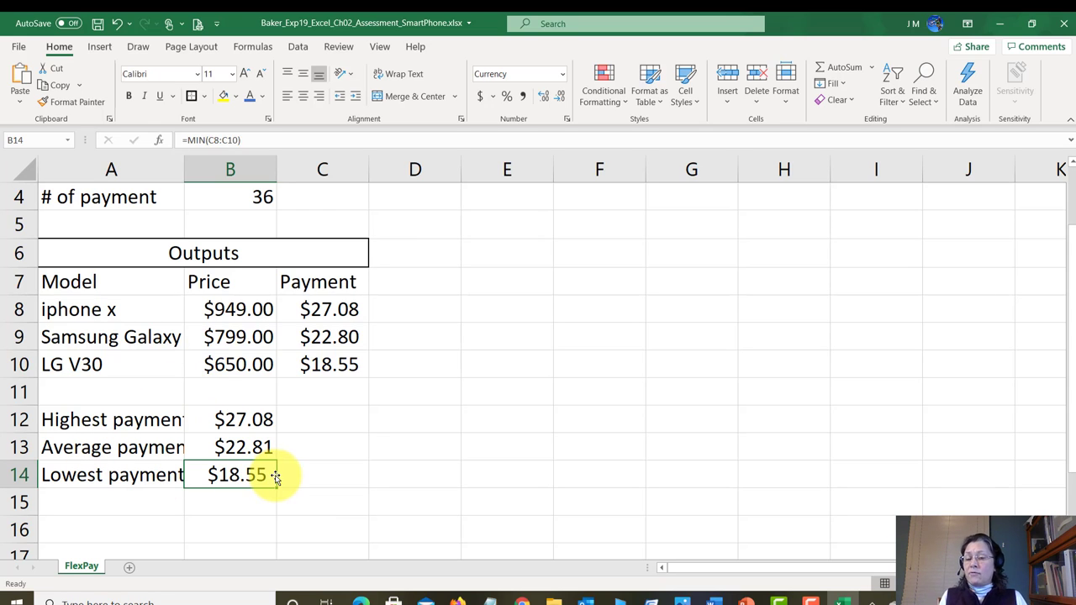
{"action": "left_click", "coordinate": [158, 144]}
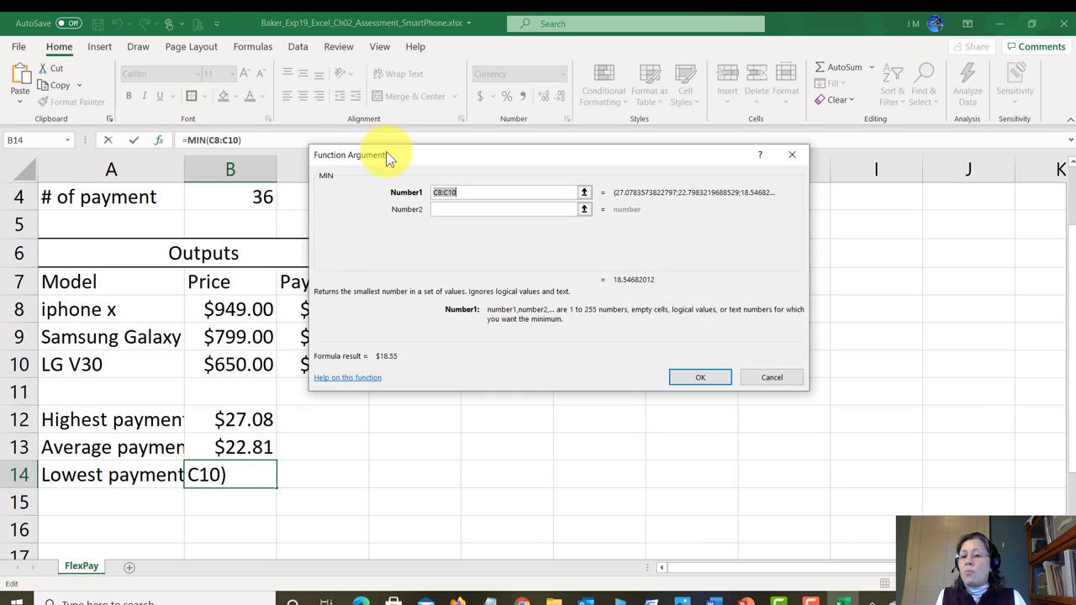
{"action": "left_click_drag", "start_coordinate": [390, 157], "coordinate": [412, 165]}
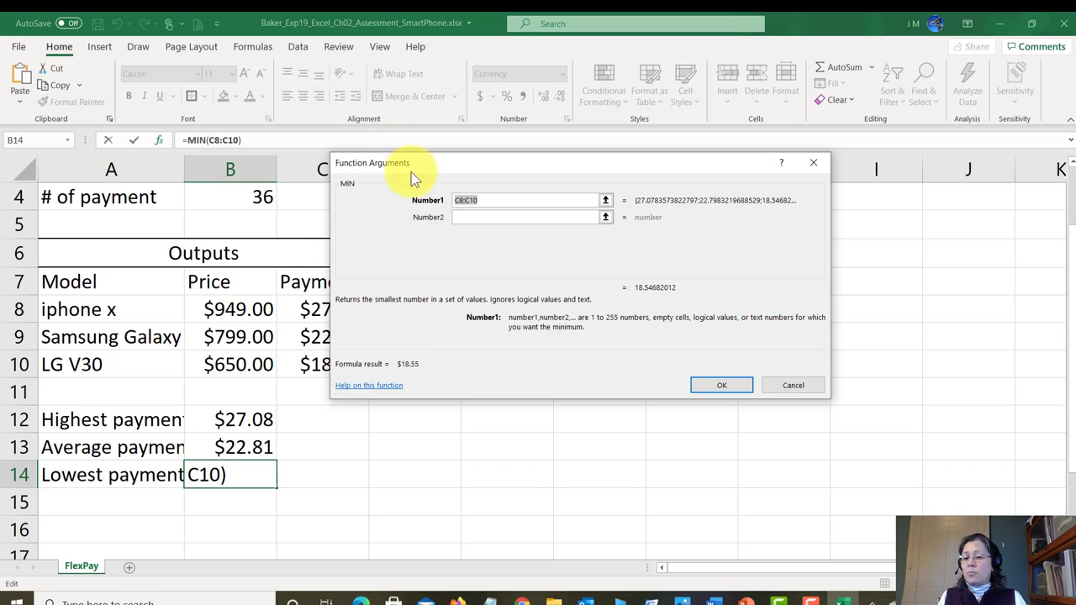
{"action": "left_click", "coordinate": [800, 382]}
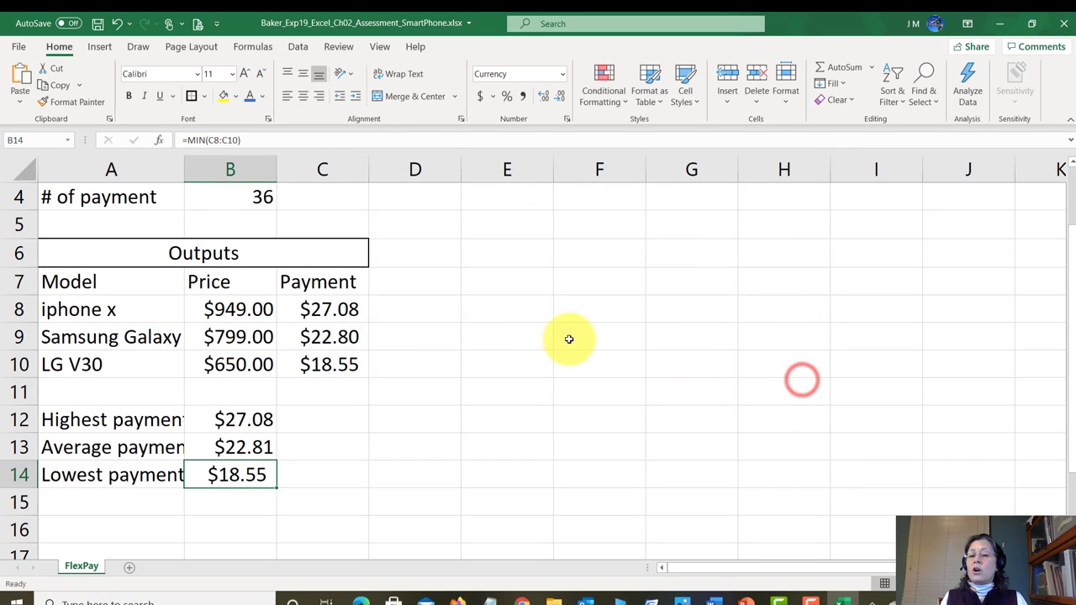
- Examine the Rate, Nper and Pv arguments of the Samsung Galaxy PMT function in C9 without changing them
{"action": "left_click", "coordinate": [335, 341]}
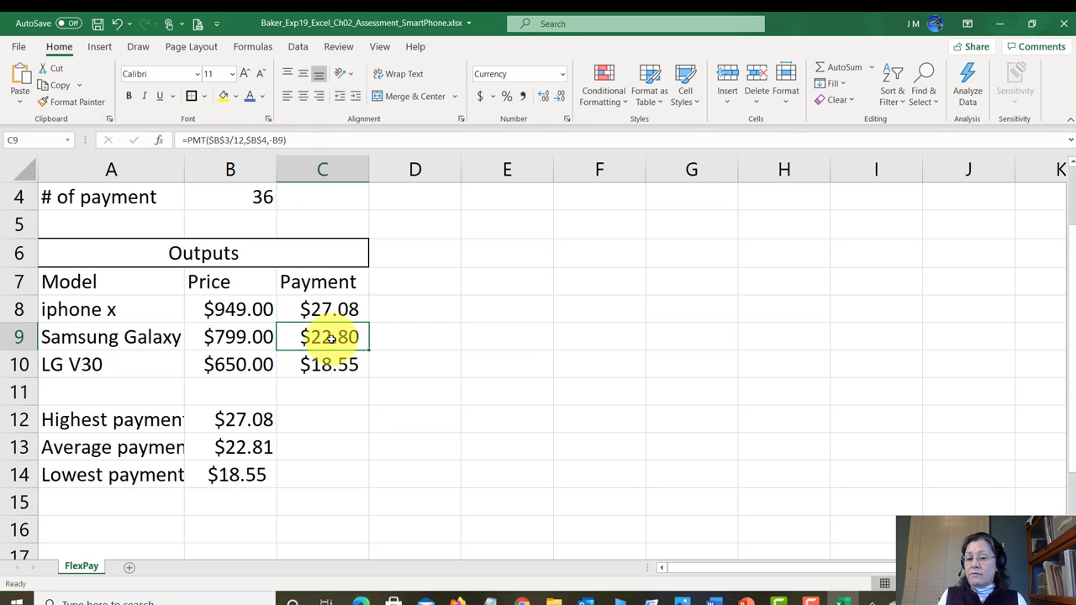
{"action": "left_click", "coordinate": [159, 139]}
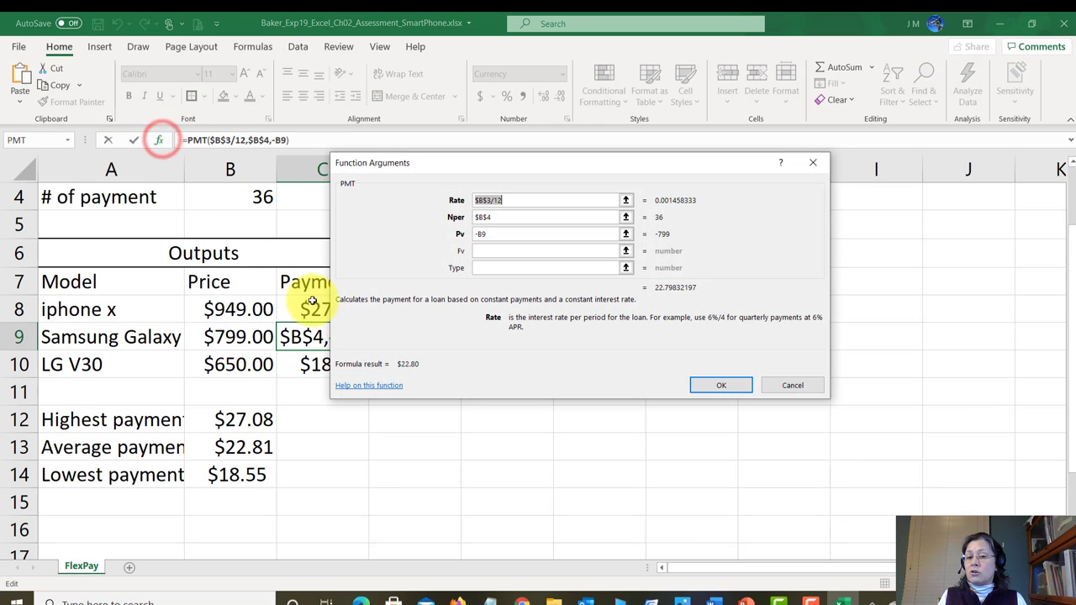
{"action": "left_click", "coordinate": [516, 218]}
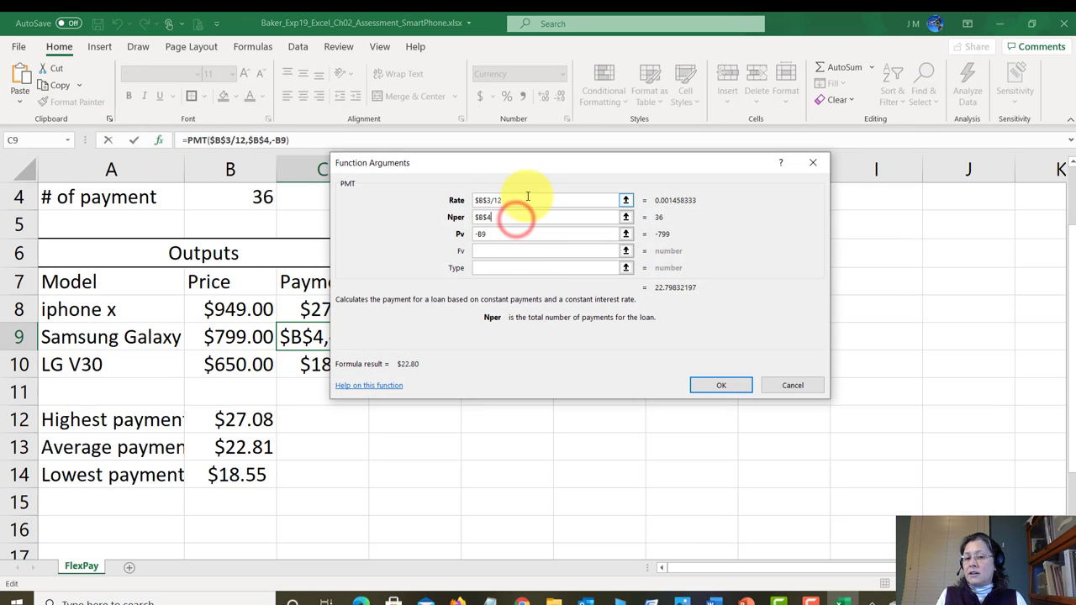
{"action": "left_click", "coordinate": [526, 200]}
{"action": "left_click", "coordinate": [516, 216]}
{"action": "left_click", "coordinate": [497, 233]}
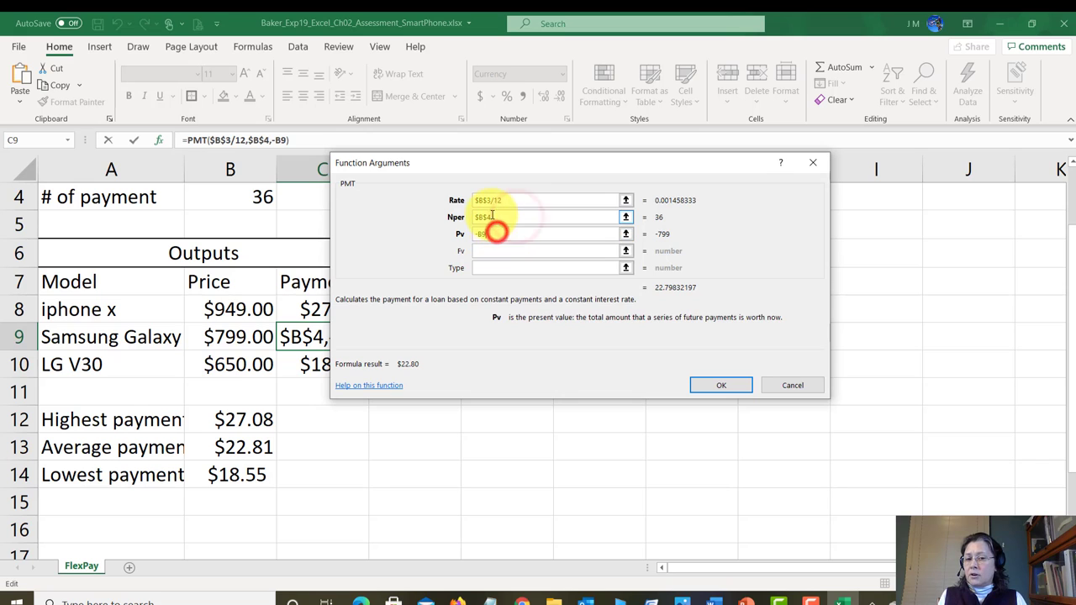
{"action": "left_click", "coordinate": [492, 217]}
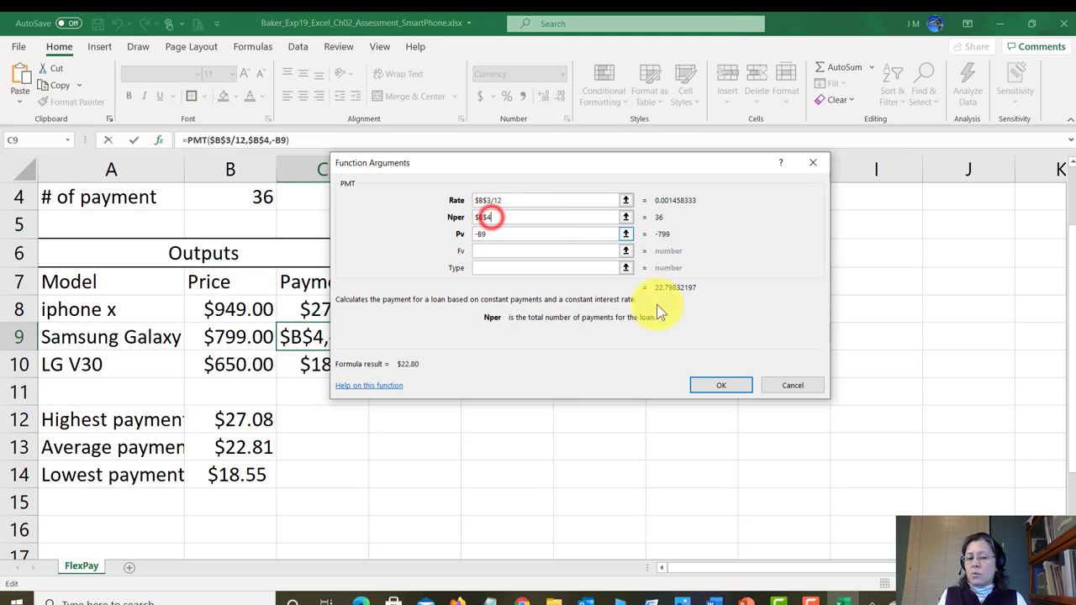
{"action": "left_click", "coordinate": [792, 387]}
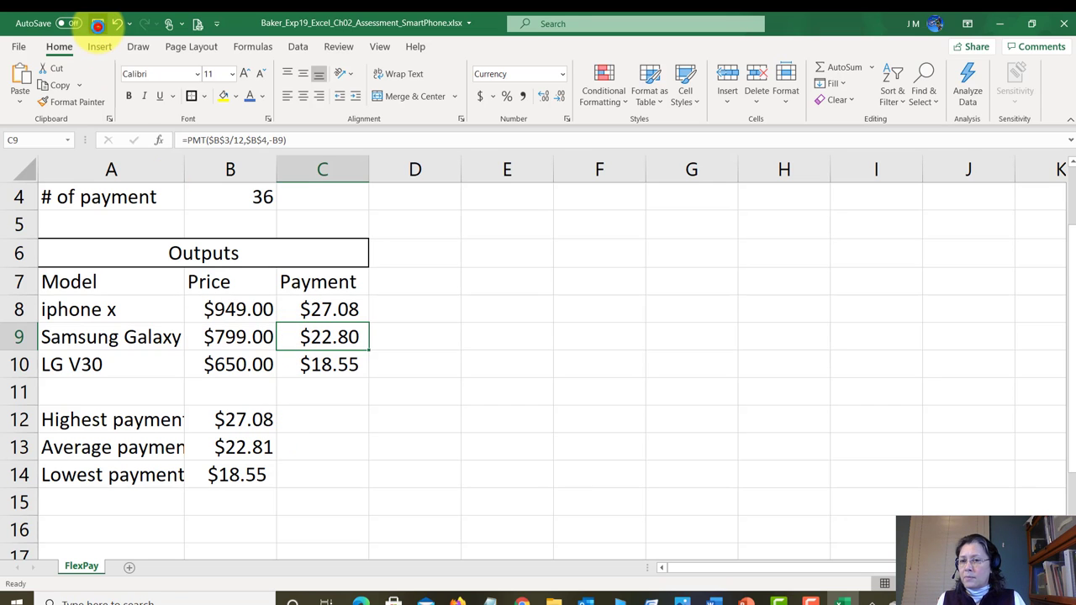
- Save the workbook, and switch to the Word instructions to read the footer requirements in step 12
{"action": "left_click", "coordinate": [97, 23]}
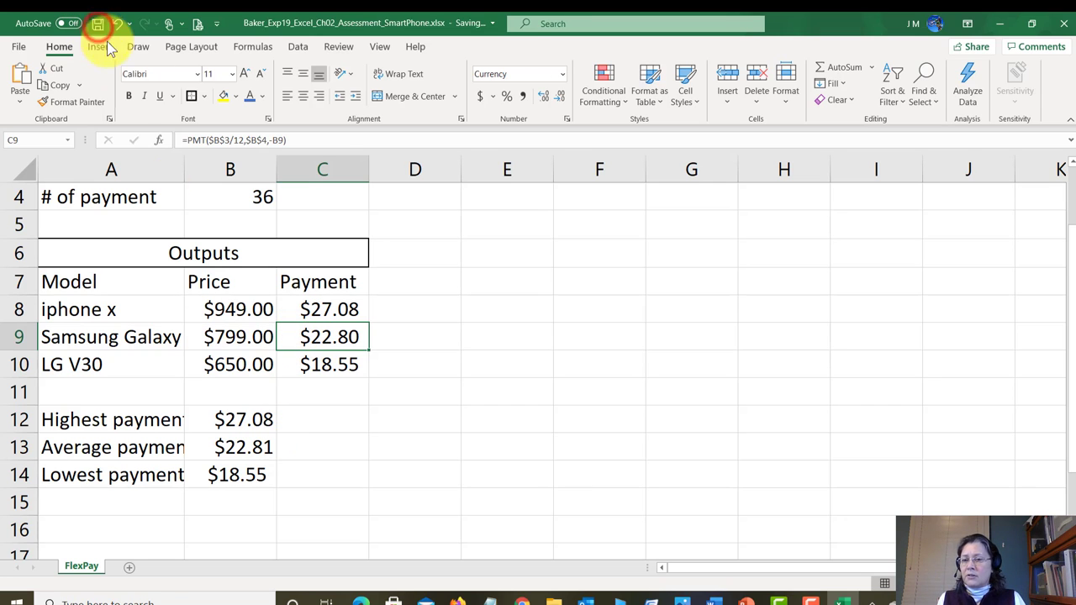
{"action": "left_click", "coordinate": [713, 602]}
{"action": "scroll", "coordinate": [510, 353], "scroll_direction": "down", "scroll_amount": 1}
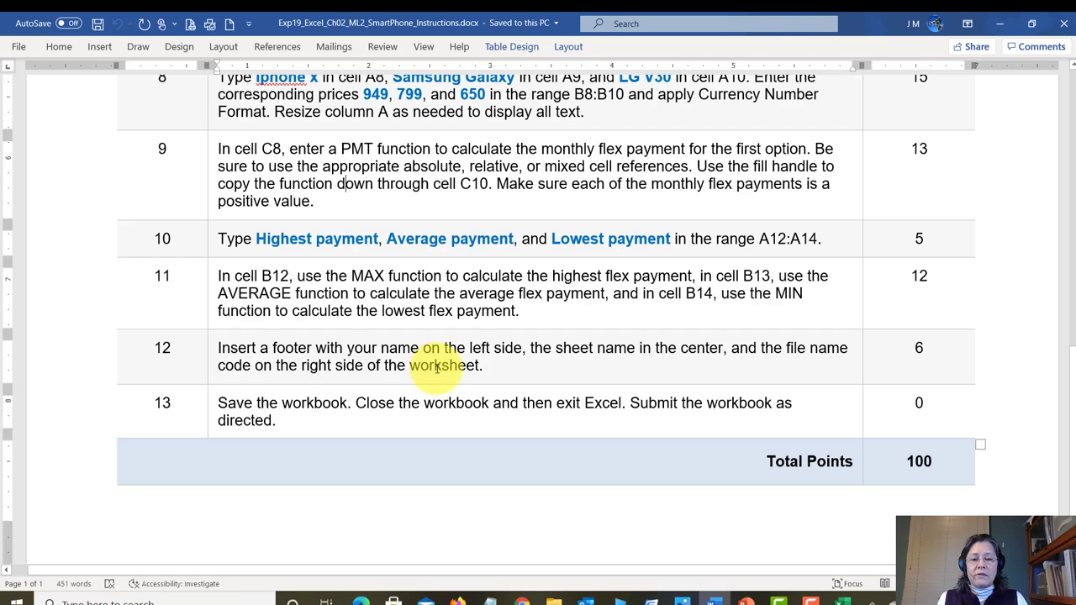
{"action": "left_click_drag", "start_coordinate": [551, 348], "coordinate": [710, 348]}
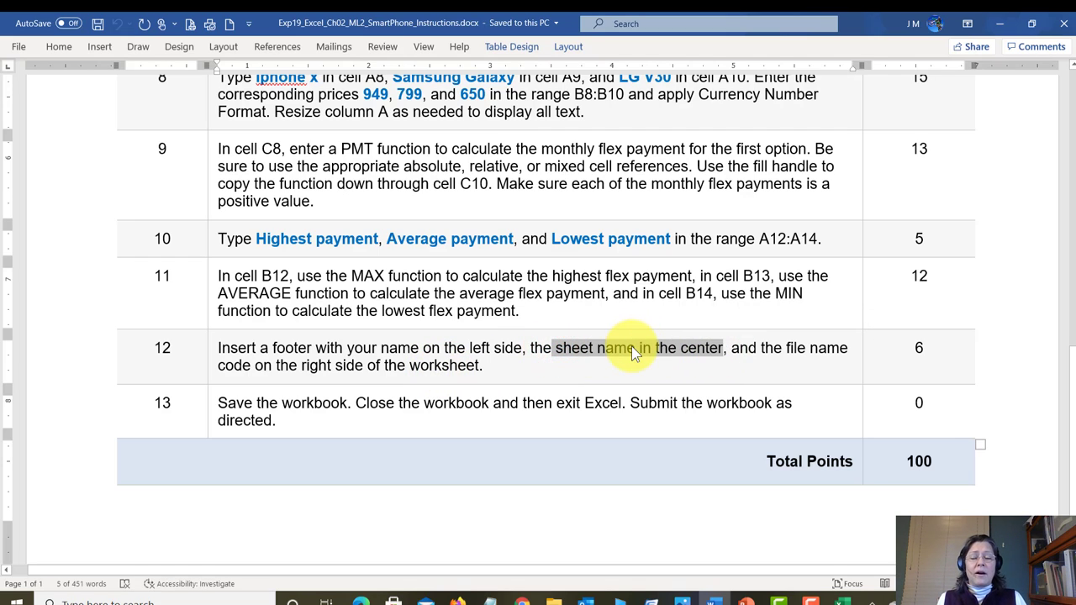
{"action": "left_click", "coordinate": [547, 344]}
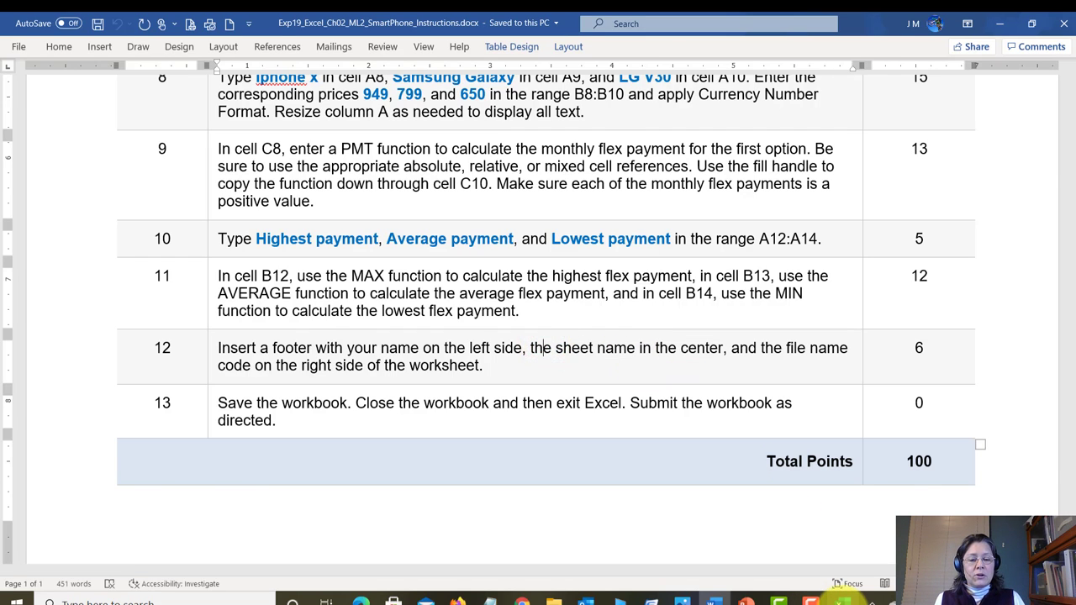
- Switch to the Excel workbook, start a custom footer for the FlexPay sheet, and enter the student's name in its left section
{"action": "left_click", "coordinate": [841, 599]}
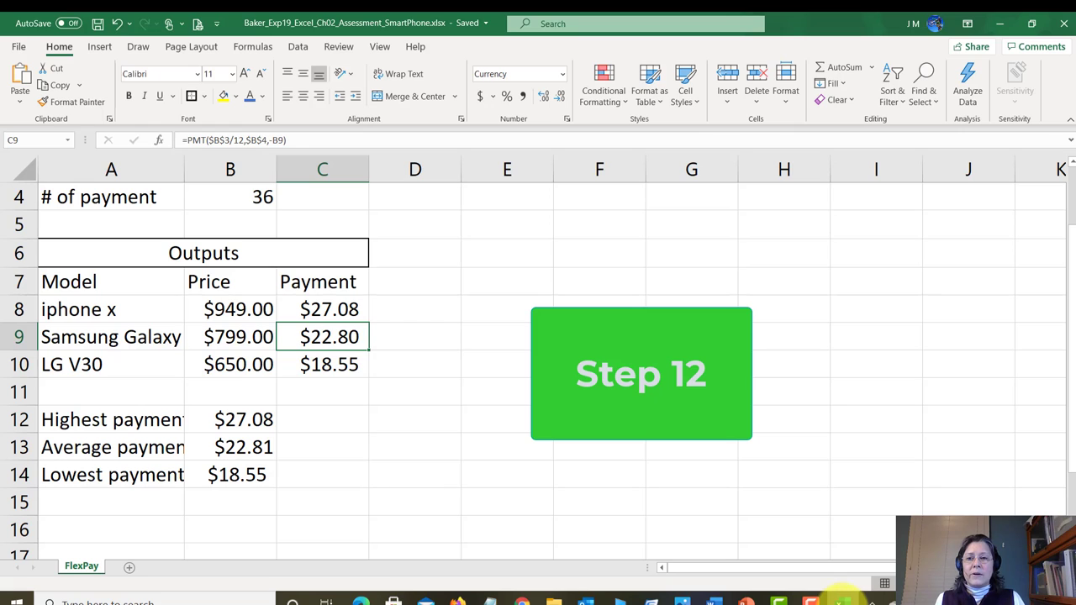
{"action": "left_click", "coordinate": [182, 48]}
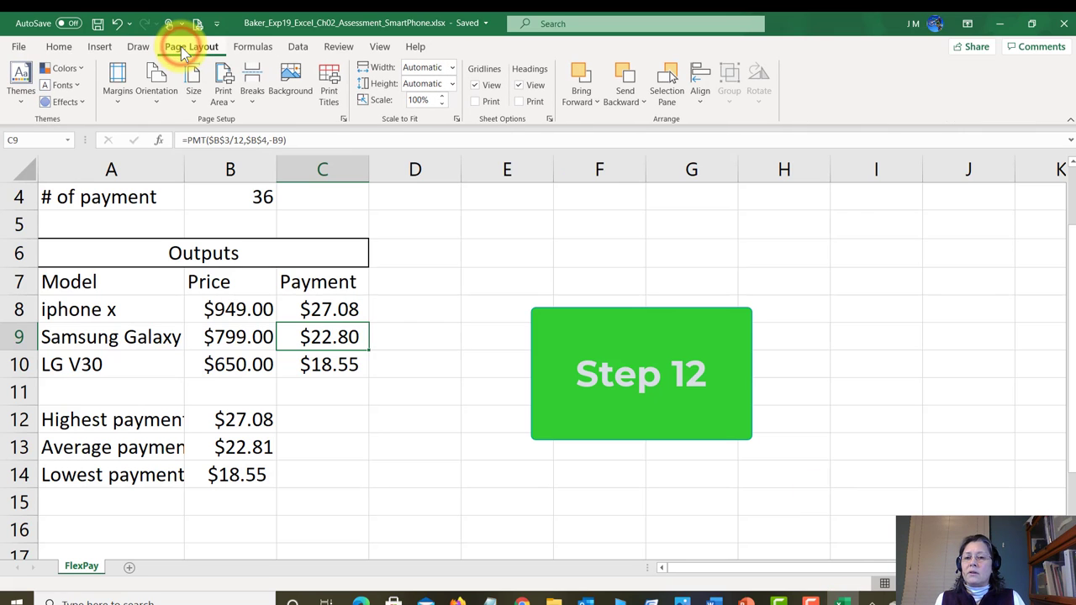
{"action": "left_click", "coordinate": [345, 122]}
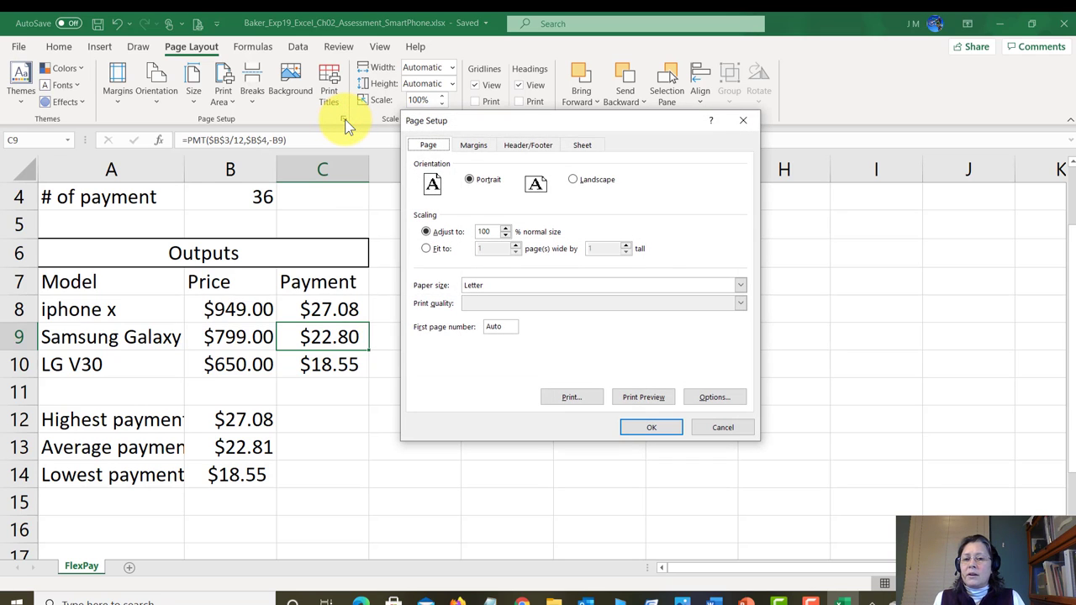
{"action": "left_click", "coordinate": [528, 145]}
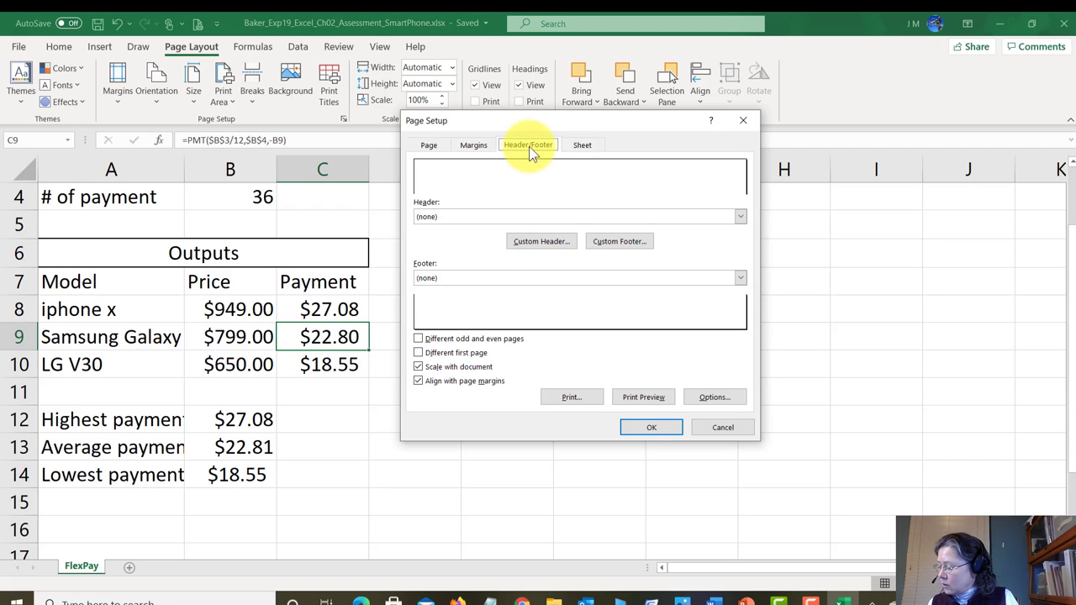
{"action": "left_click", "coordinate": [618, 243]}
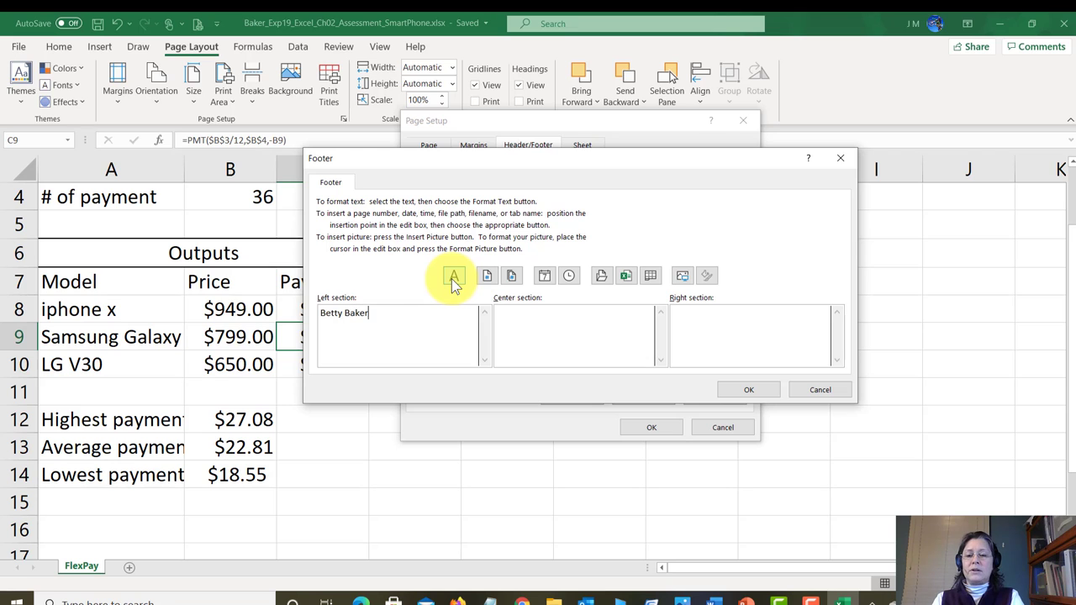
- Insert the sheet name code in the footer's center section and the file name code in its right section, and apply the footer
{"action": "left_click", "coordinate": [596, 312]}
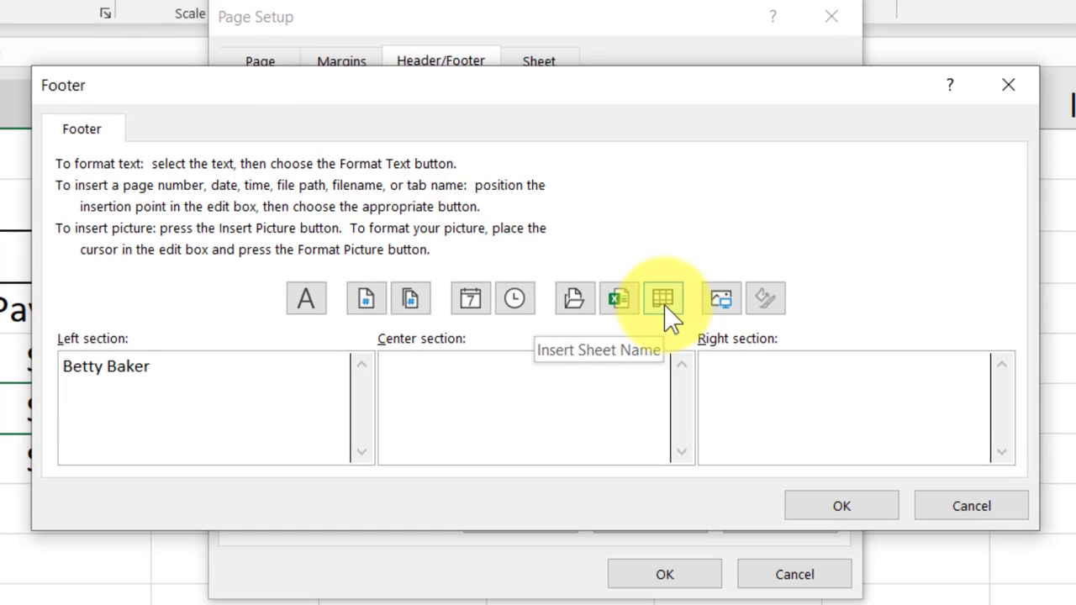
{"action": "left_click", "coordinate": [662, 299]}
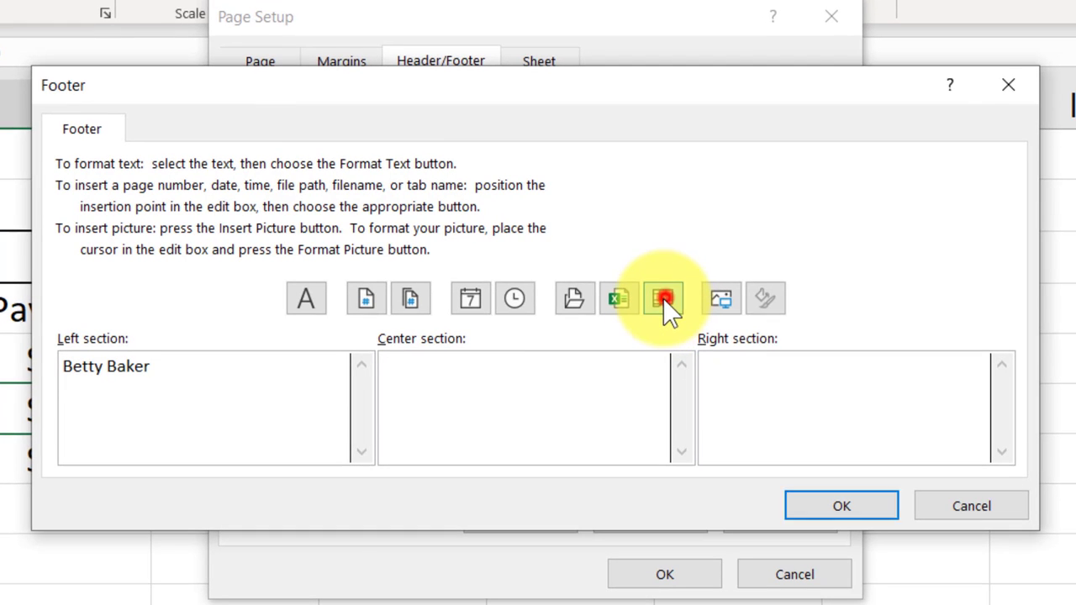
{"action": "left_click", "coordinate": [908, 373]}
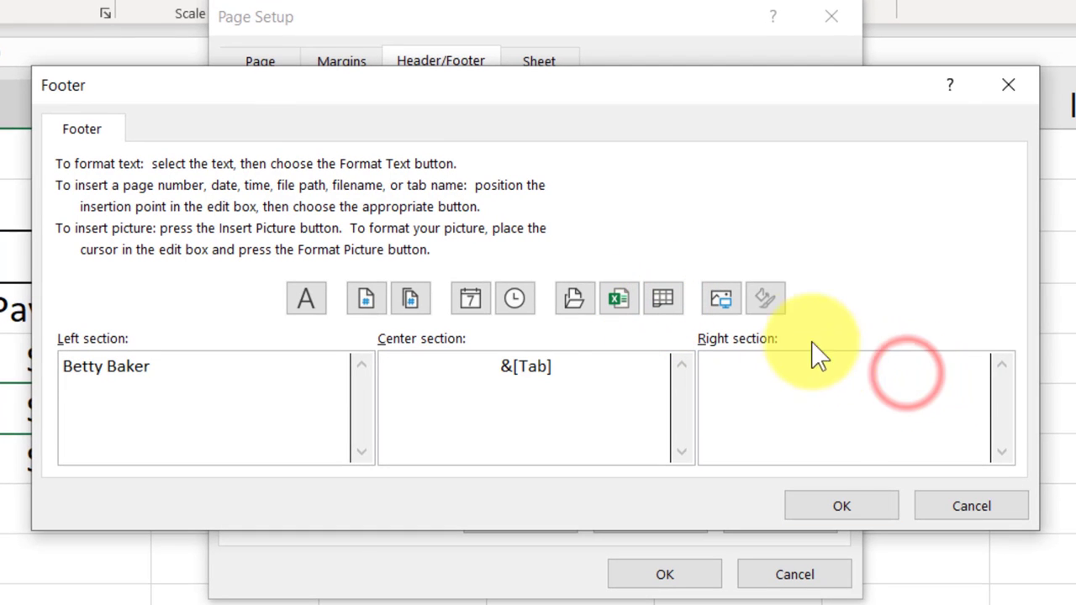
{"action": "left_click", "coordinate": [629, 301]}
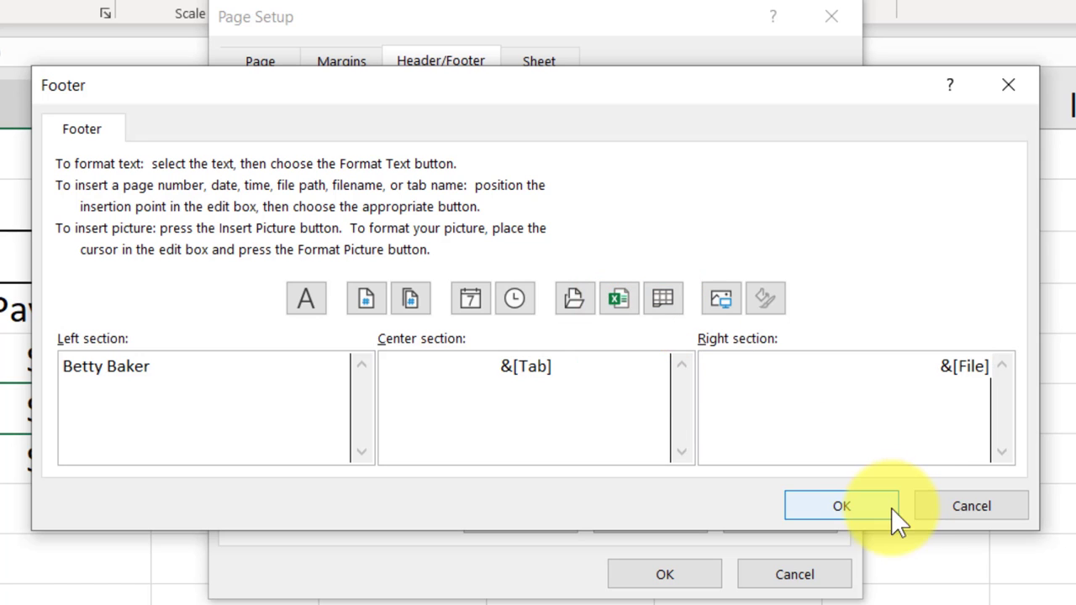
{"action": "left_click", "coordinate": [869, 502]}
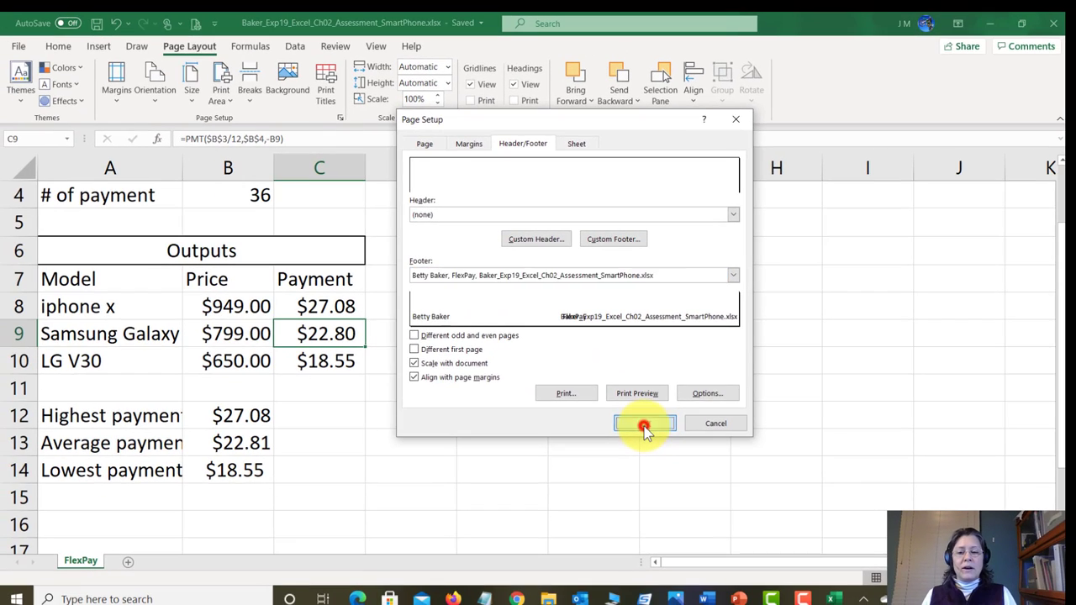
{"action": "left_click", "coordinate": [654, 574]}
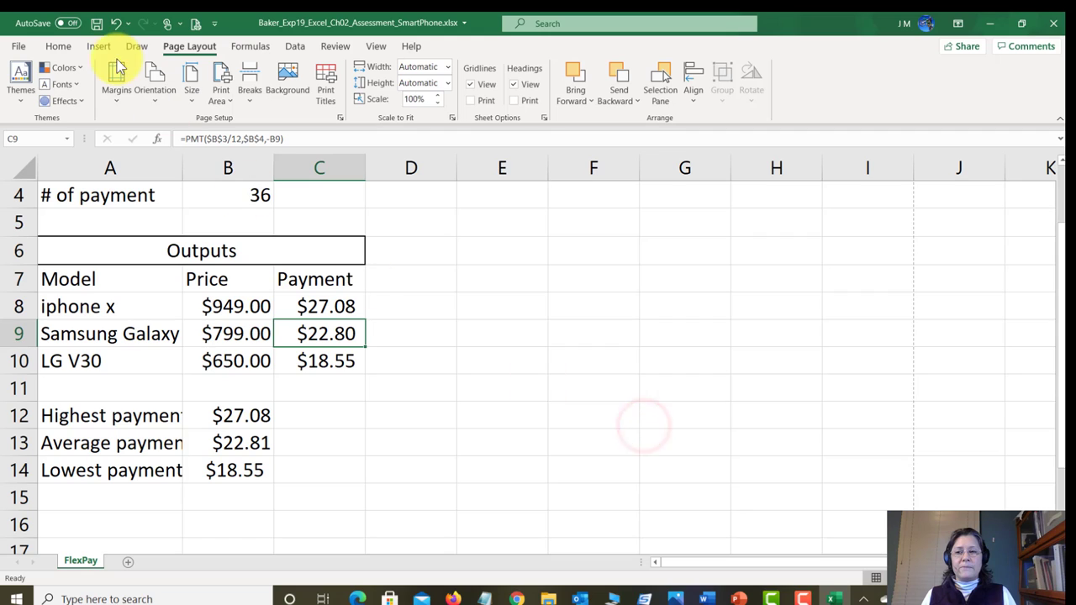
- Save the Flex Pay Calculator workbook, check the completed worksheet, and close Excel
{"action": "left_click", "coordinate": [97, 24]}
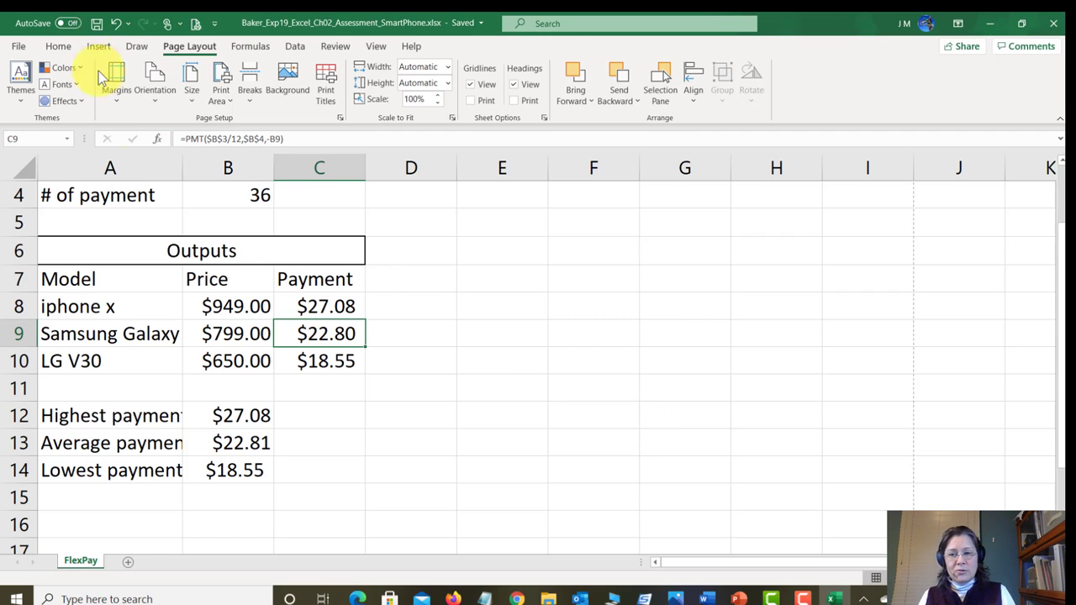
{"action": "scroll", "coordinate": [147, 254], "scroll_direction": "up", "scroll_amount": 1}
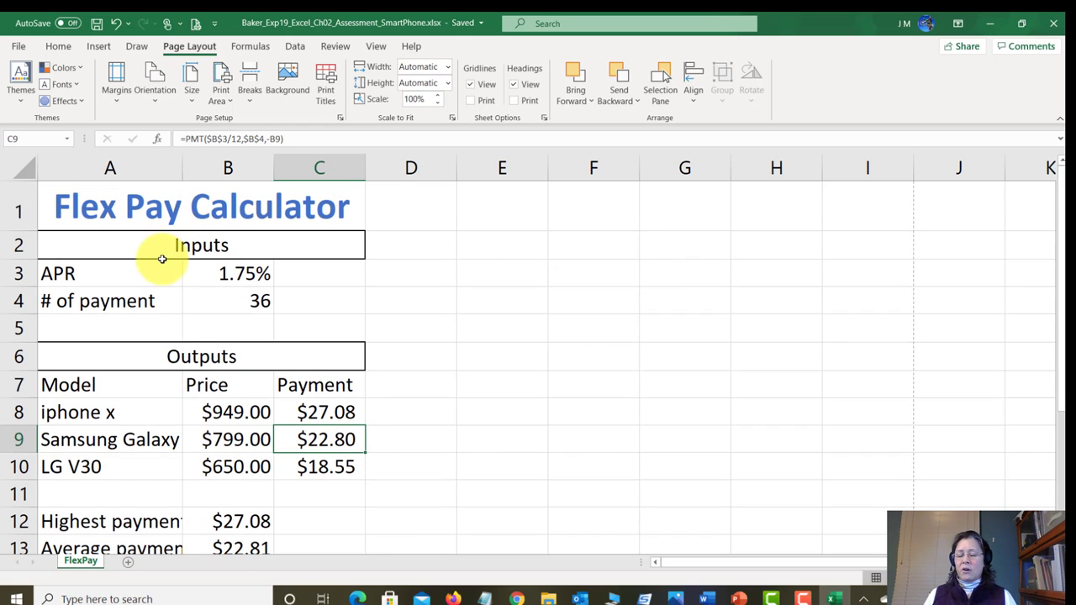
{"action": "scroll", "coordinate": [151, 257], "scroll_direction": "down", "scroll_amount": 1}
{"action": "scroll", "coordinate": [161, 258], "scroll_direction": "up", "scroll_amount": 1}
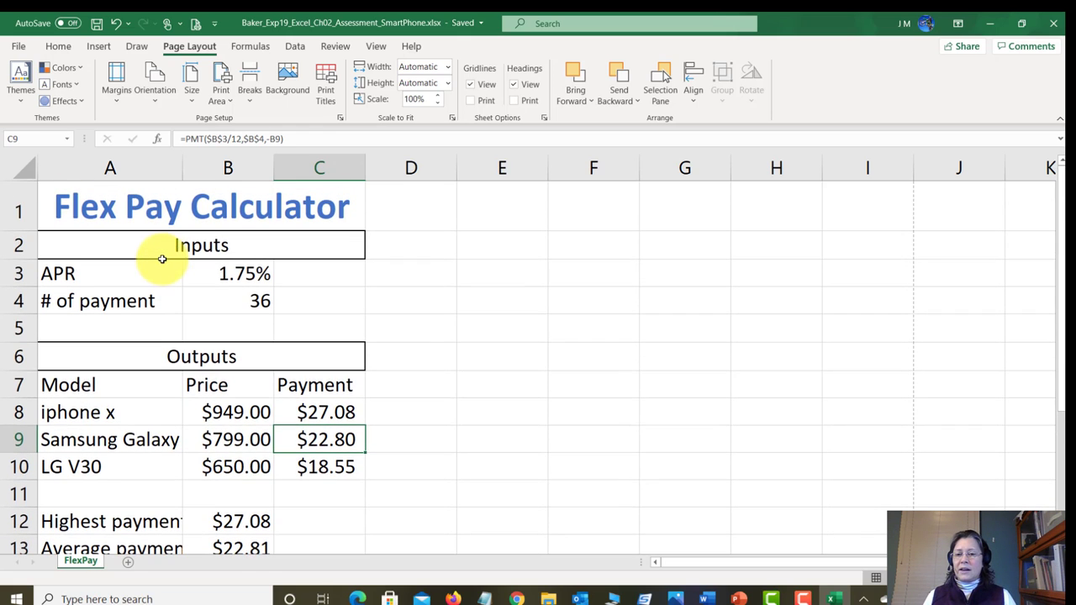
{"action": "left_click", "coordinate": [99, 27]}
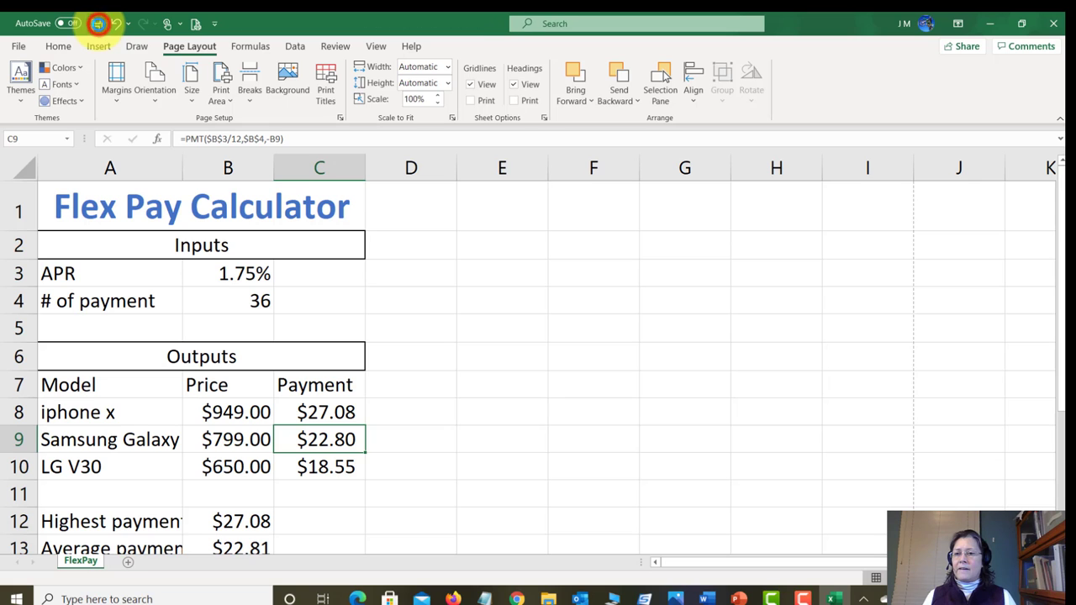
{"action": "left_click", "coordinate": [1055, 27]}
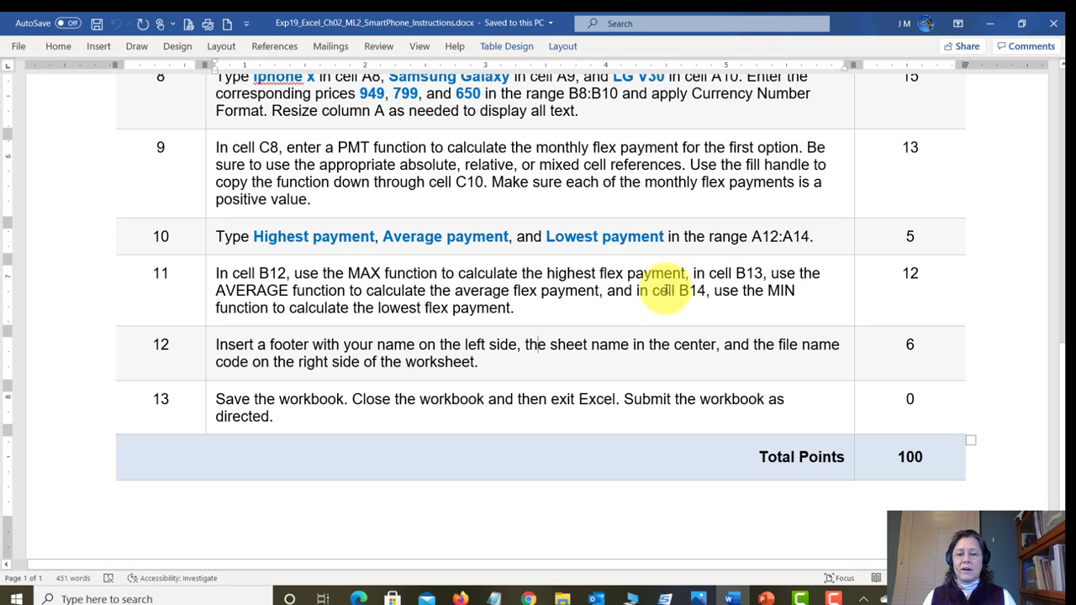
- Switch to the Course Materials page in Chrome and open the Excel Chapter 2 Mid-Level 2 - SmartPhone (PC and Mac) assignment
{"action": "left_click", "coordinate": [531, 599]}
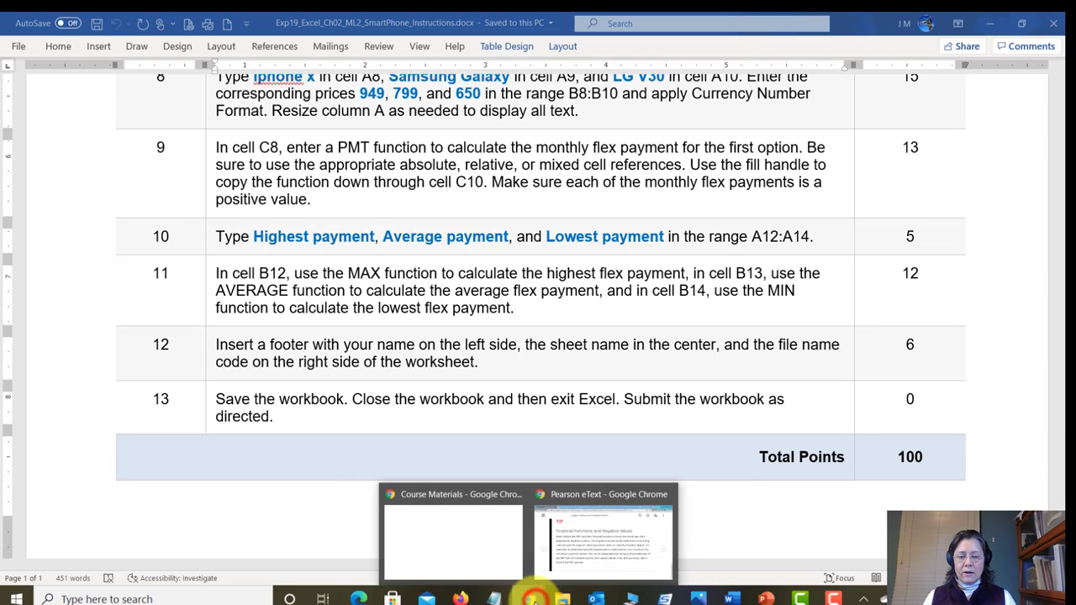
{"action": "left_click", "coordinate": [480, 549]}
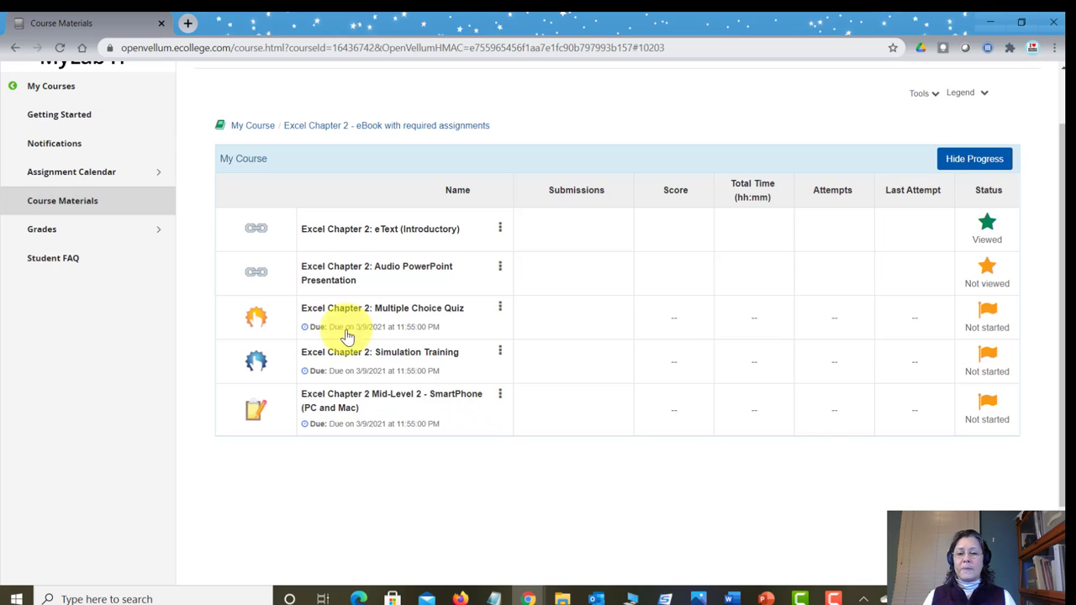
{"action": "left_click", "coordinate": [8, 200]}
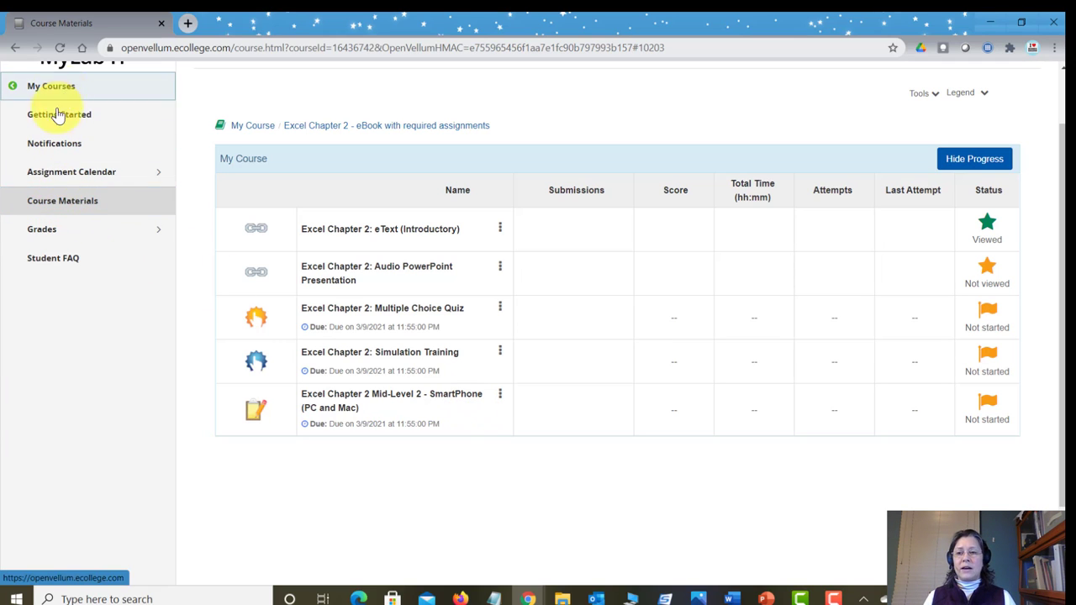
{"action": "left_click", "coordinate": [74, 173]}
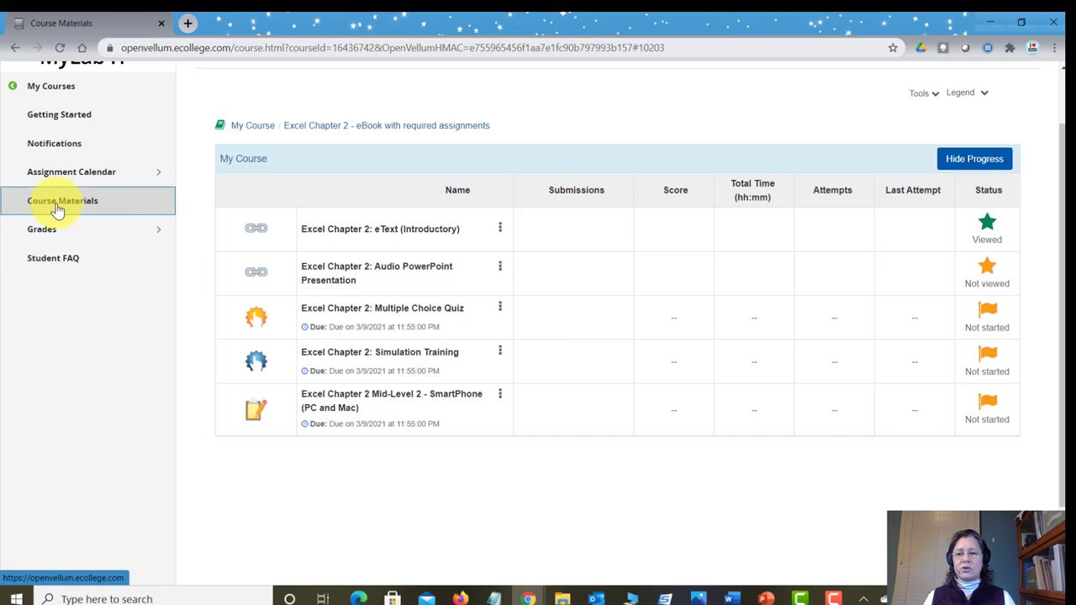
{"action": "triple_click", "coordinate": [340, 134]}
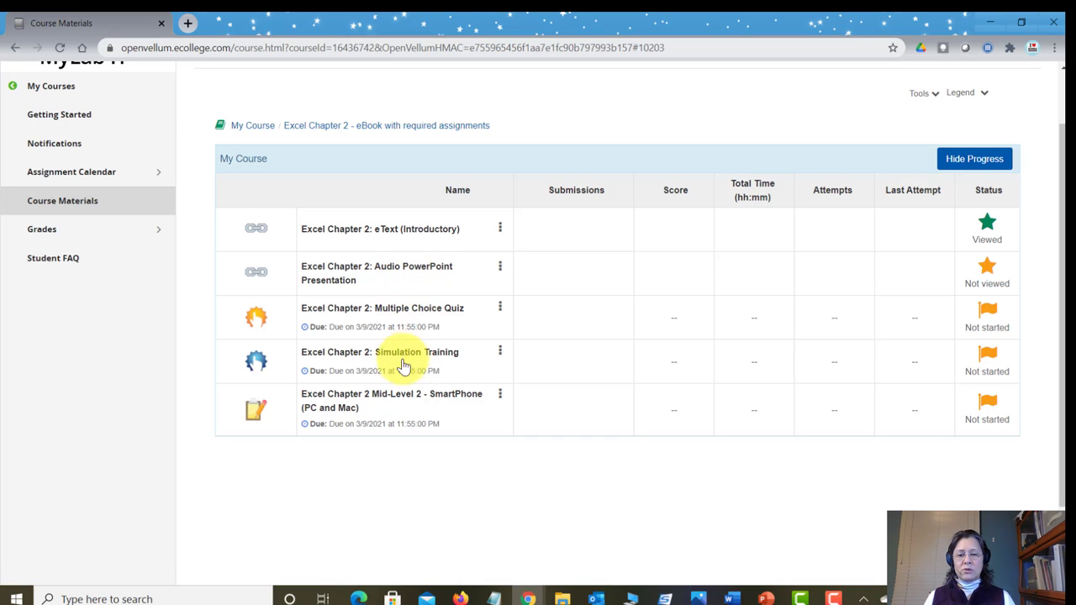
{"action": "left_click", "coordinate": [401, 400]}
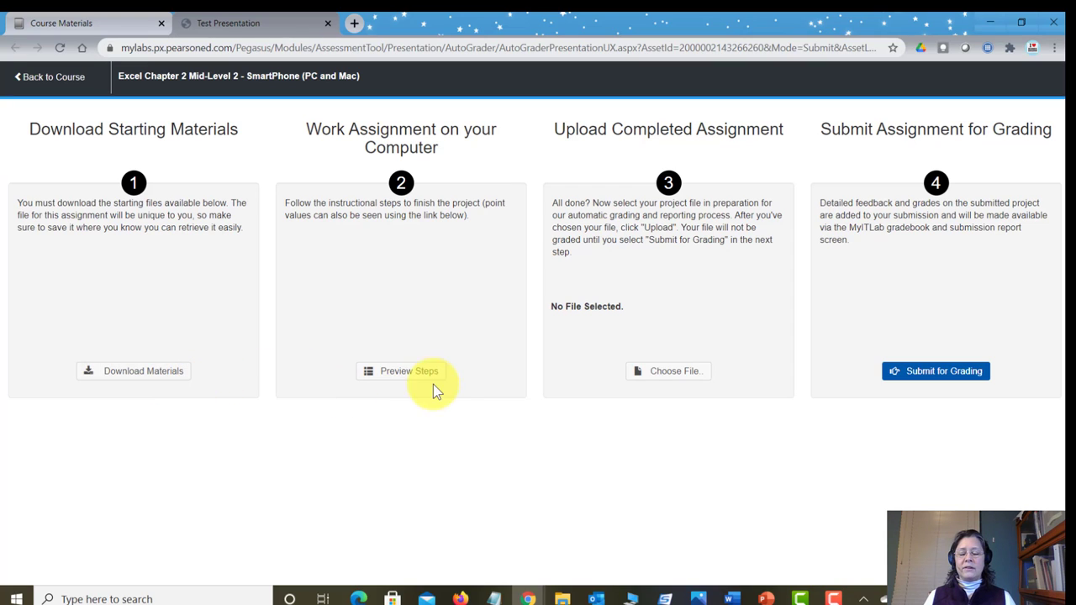
- Choose the completed Ch02 SmartPhone assessment workbook from the Excel-2 folder on UDISK 12X (E:) and upload it to the assignment
{"action": "left_click", "coordinate": [673, 371]}
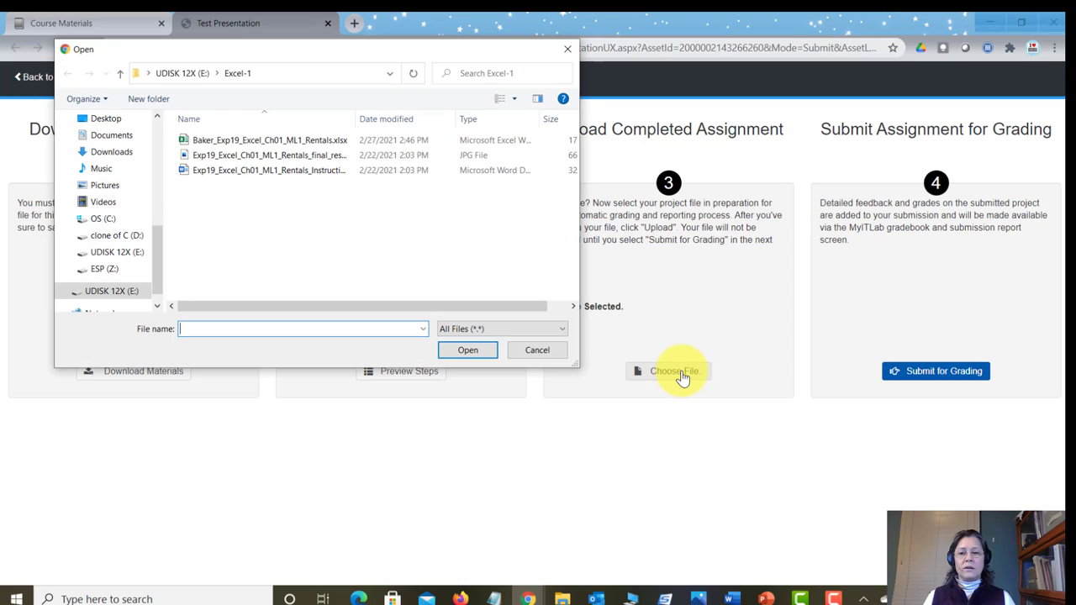
{"action": "left_click", "coordinate": [261, 140]}
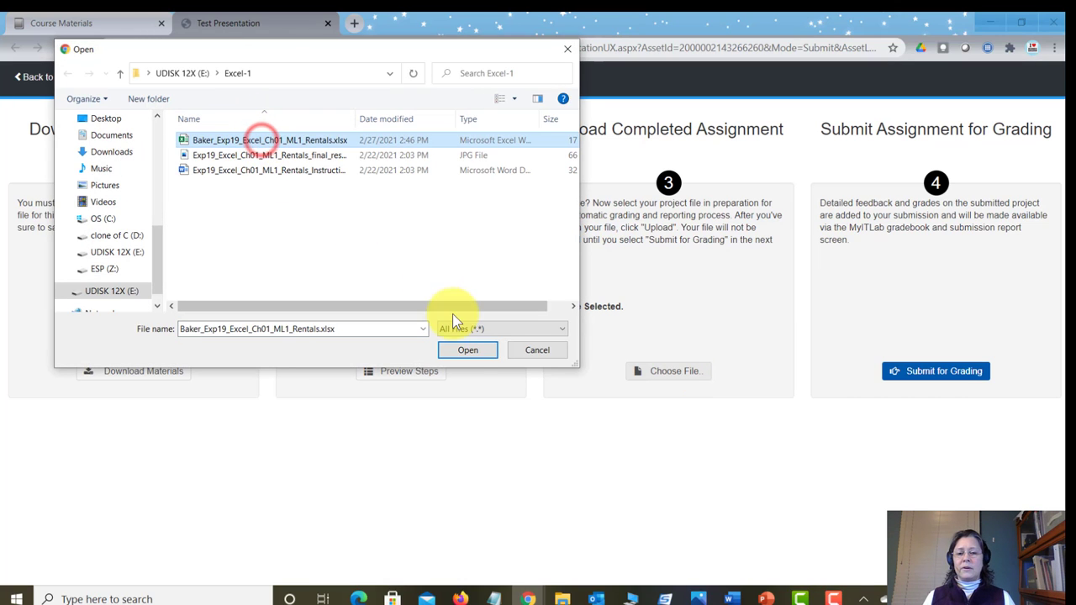
{"action": "left_click", "coordinate": [469, 350]}
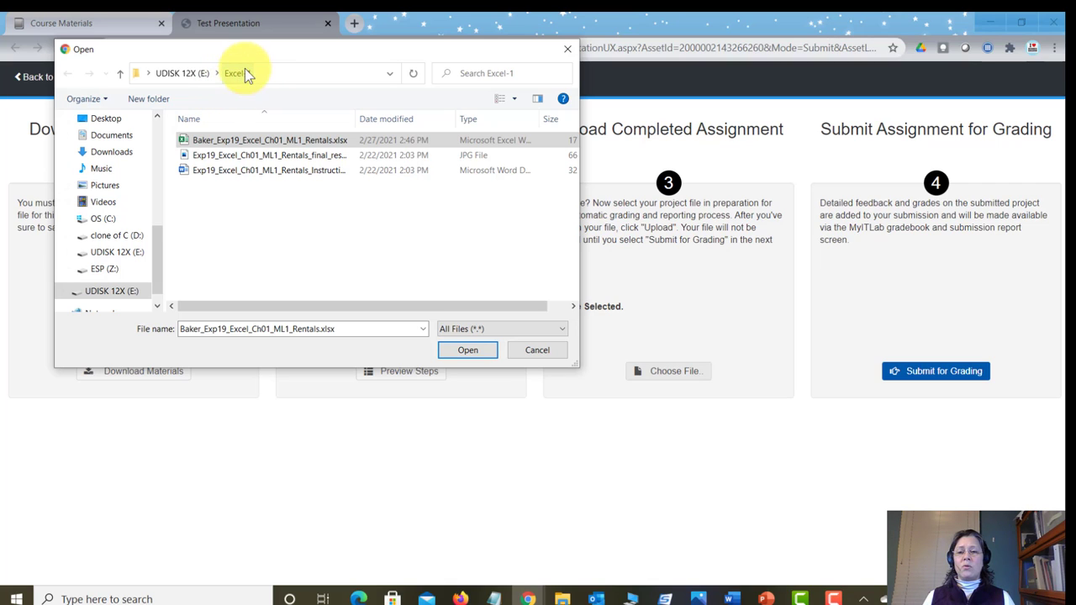
{"action": "left_click", "coordinate": [183, 76]}
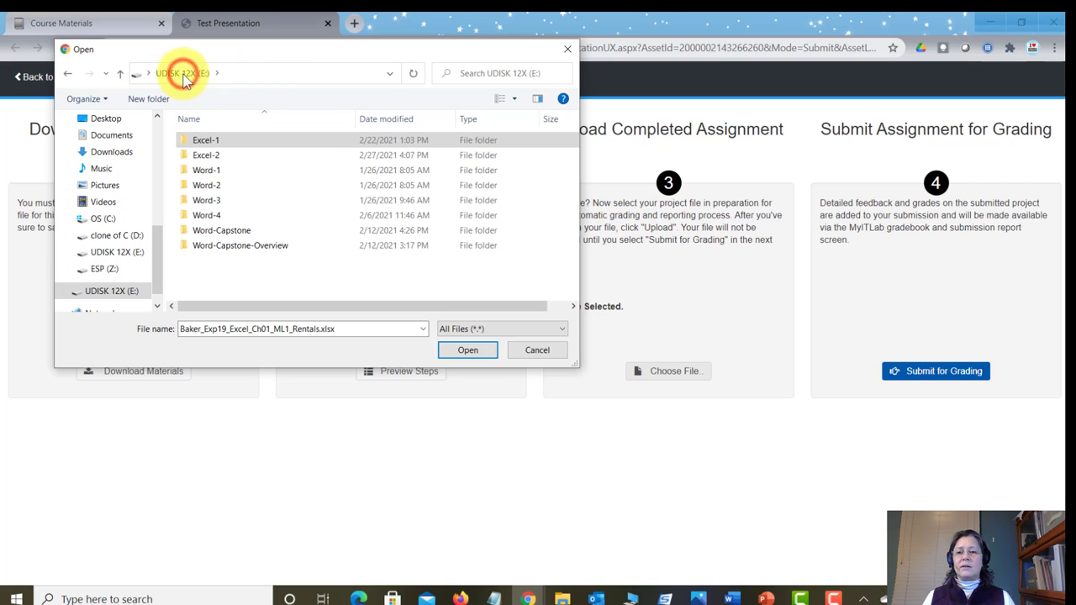
{"action": "double_click", "coordinate": [211, 154]}
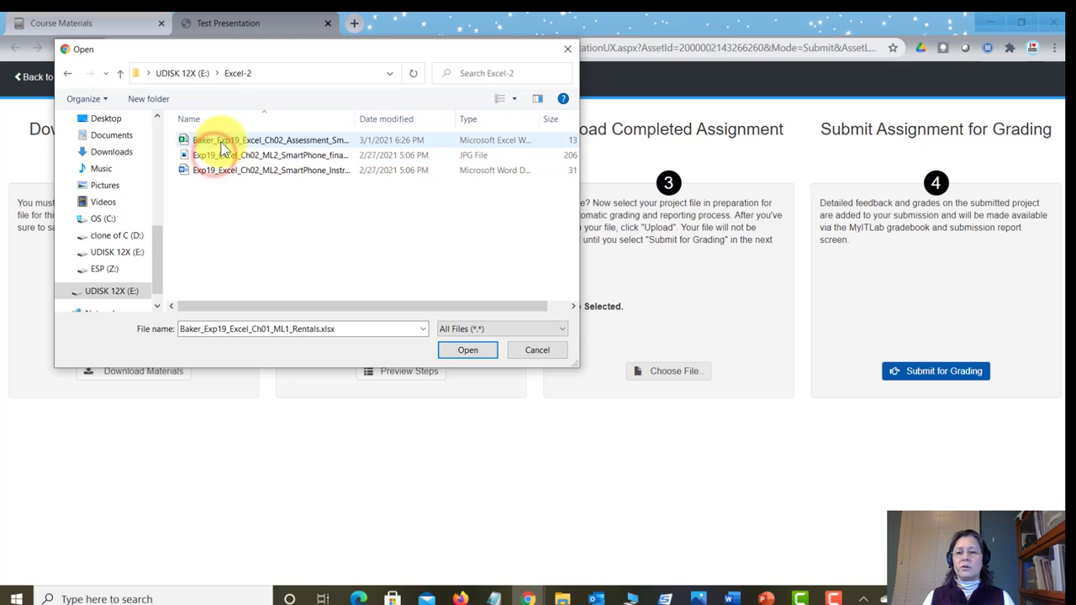
{"action": "left_click", "coordinate": [220, 142]}
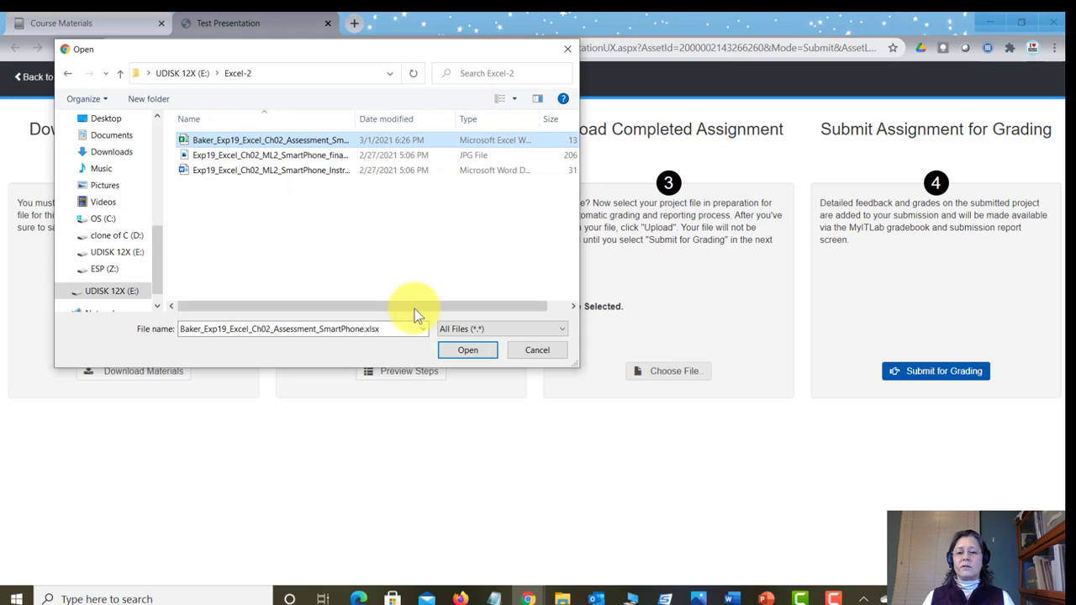
{"action": "left_click", "coordinate": [471, 353]}
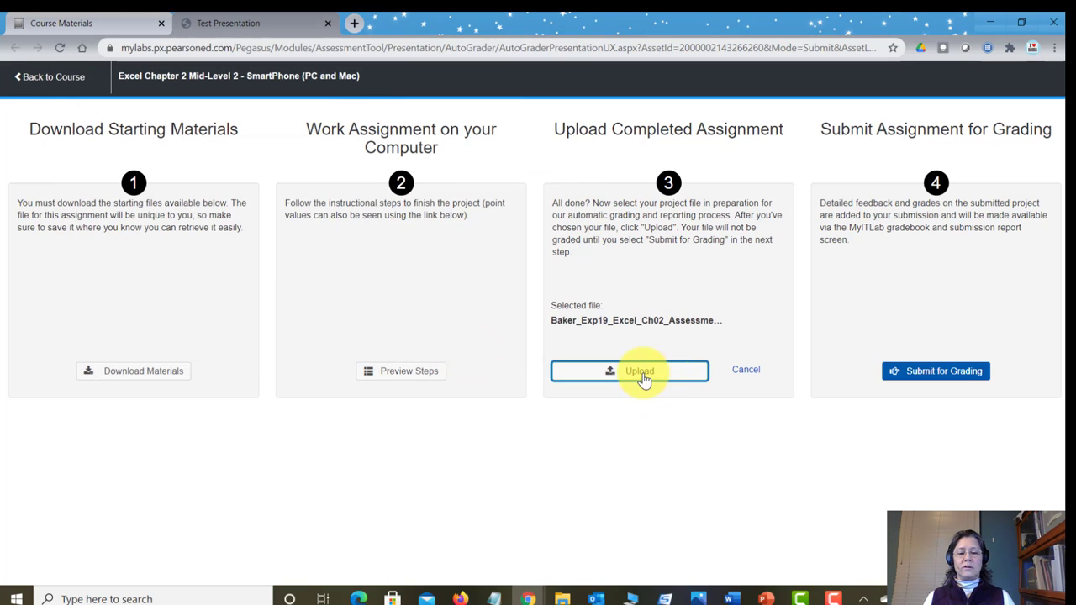
{"action": "left_click", "coordinate": [641, 375]}
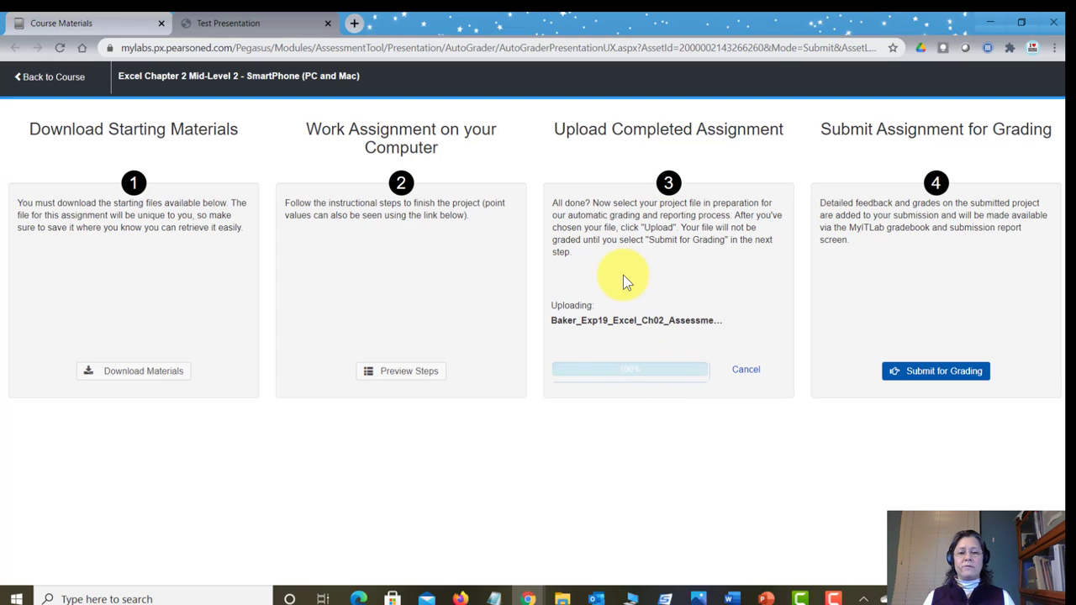
- Submit the uploaded workbook for grading and close the assignment page to return to Course Materials
{"action": "left_click", "coordinate": [943, 374]}
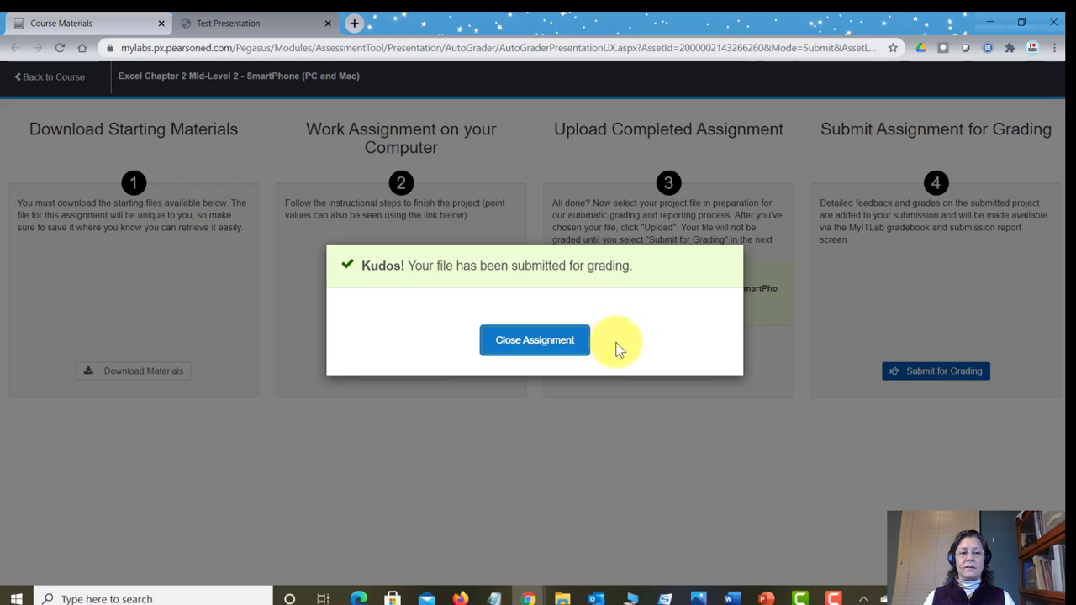
{"action": "left_click", "coordinate": [550, 345]}
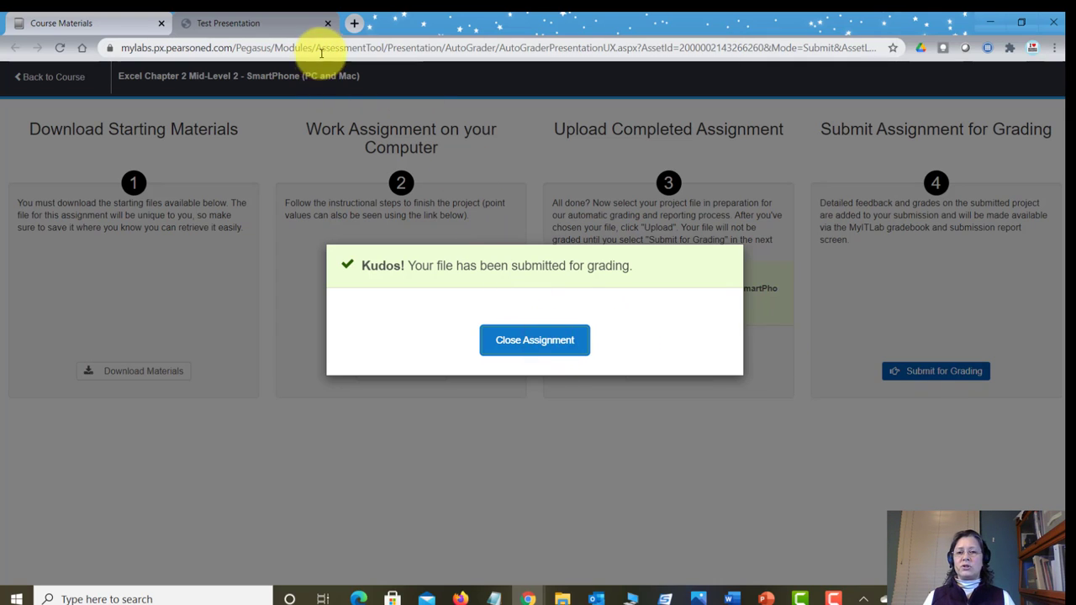
{"action": "left_click", "coordinate": [327, 25]}
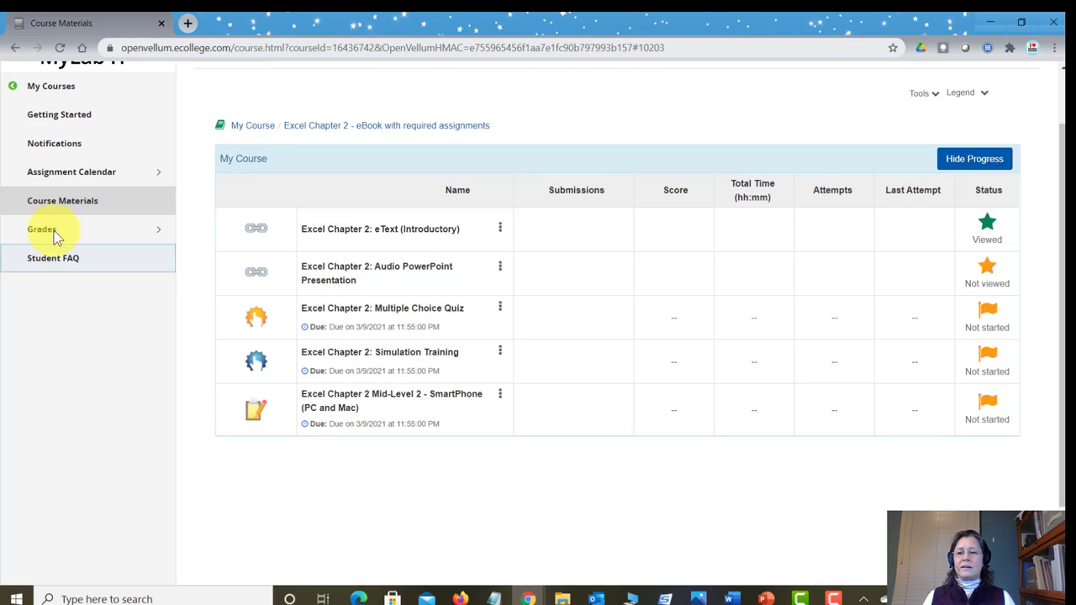
- Open the submissions for the Excel Chapter 2 Mid-Level 2 - SmartPhone assignment
{"action": "left_click", "coordinate": [500, 393]}
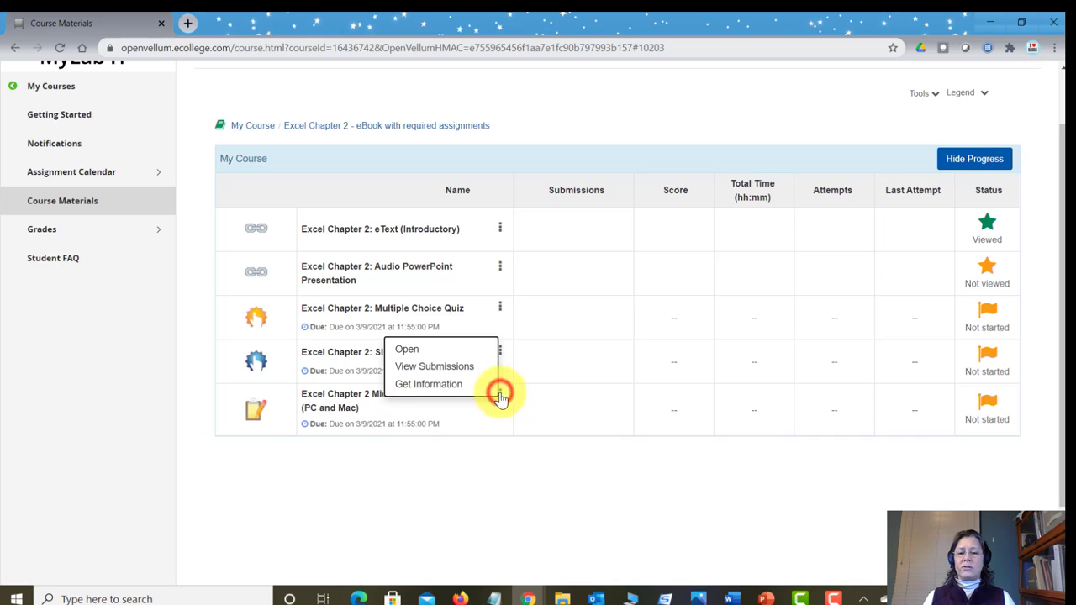
{"action": "left_click", "coordinate": [460, 369]}
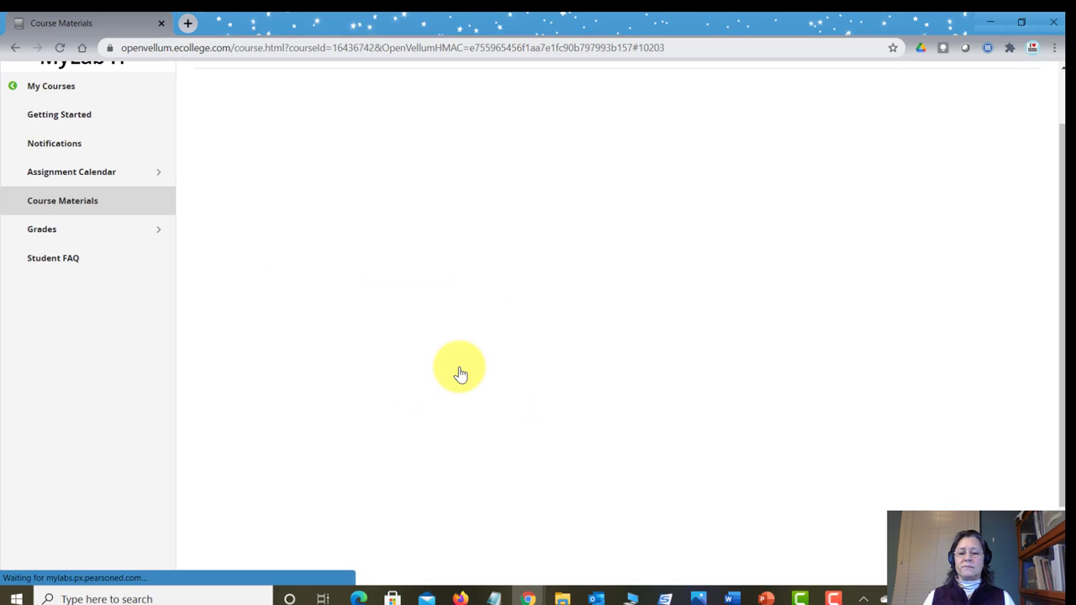